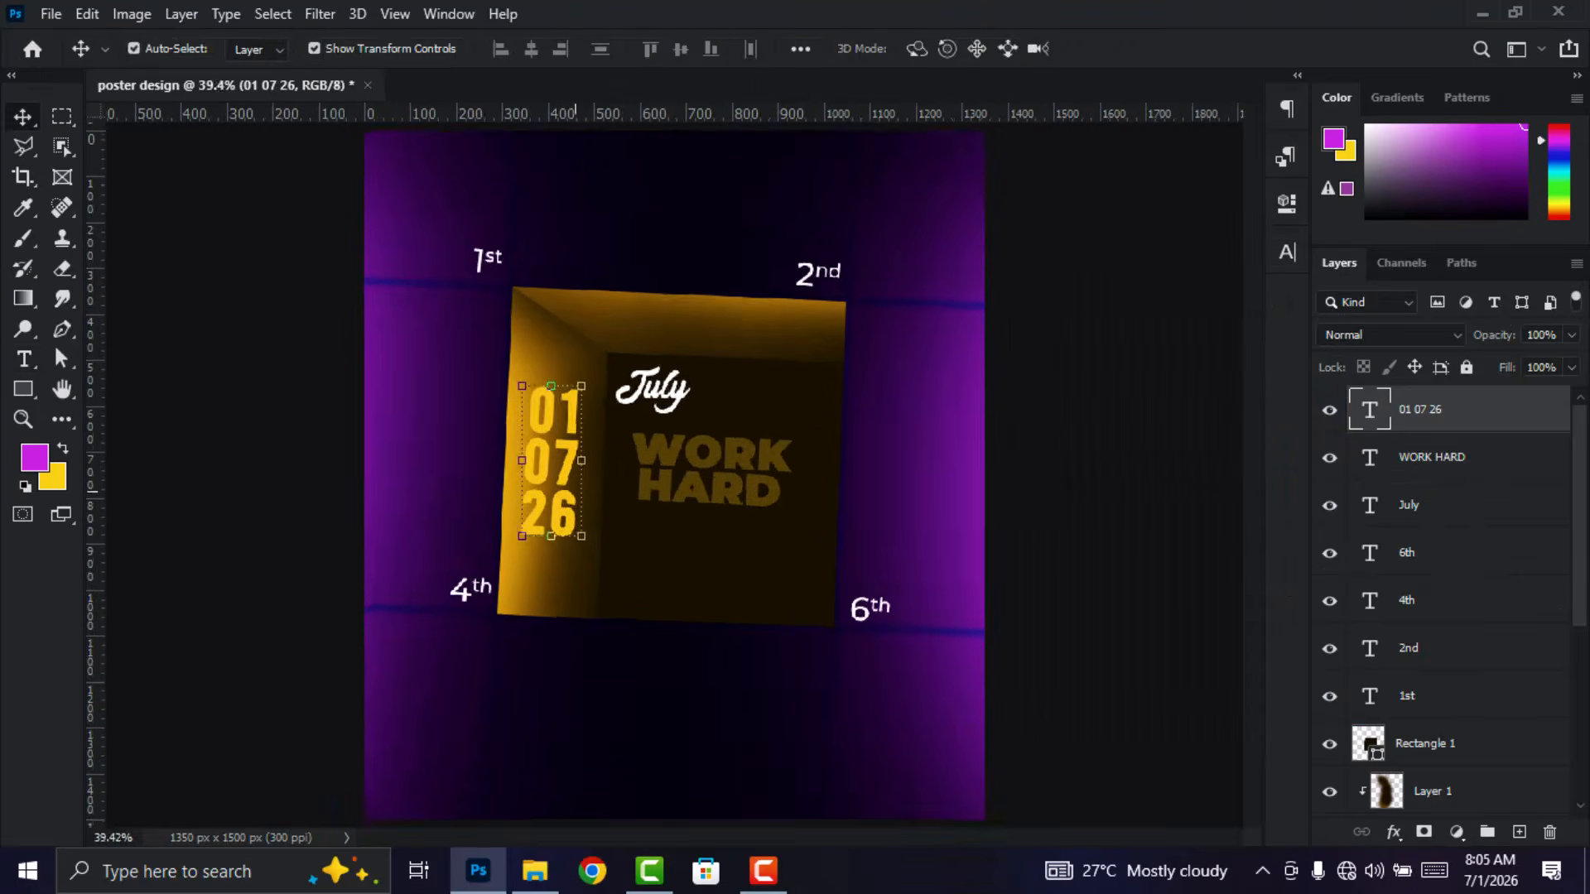
{"action": "scroll", "coordinate": [646, 580], "scroll_direction": "up", "scroll_amount": 5}
{"action": "key", "text": "ctrl+t"}
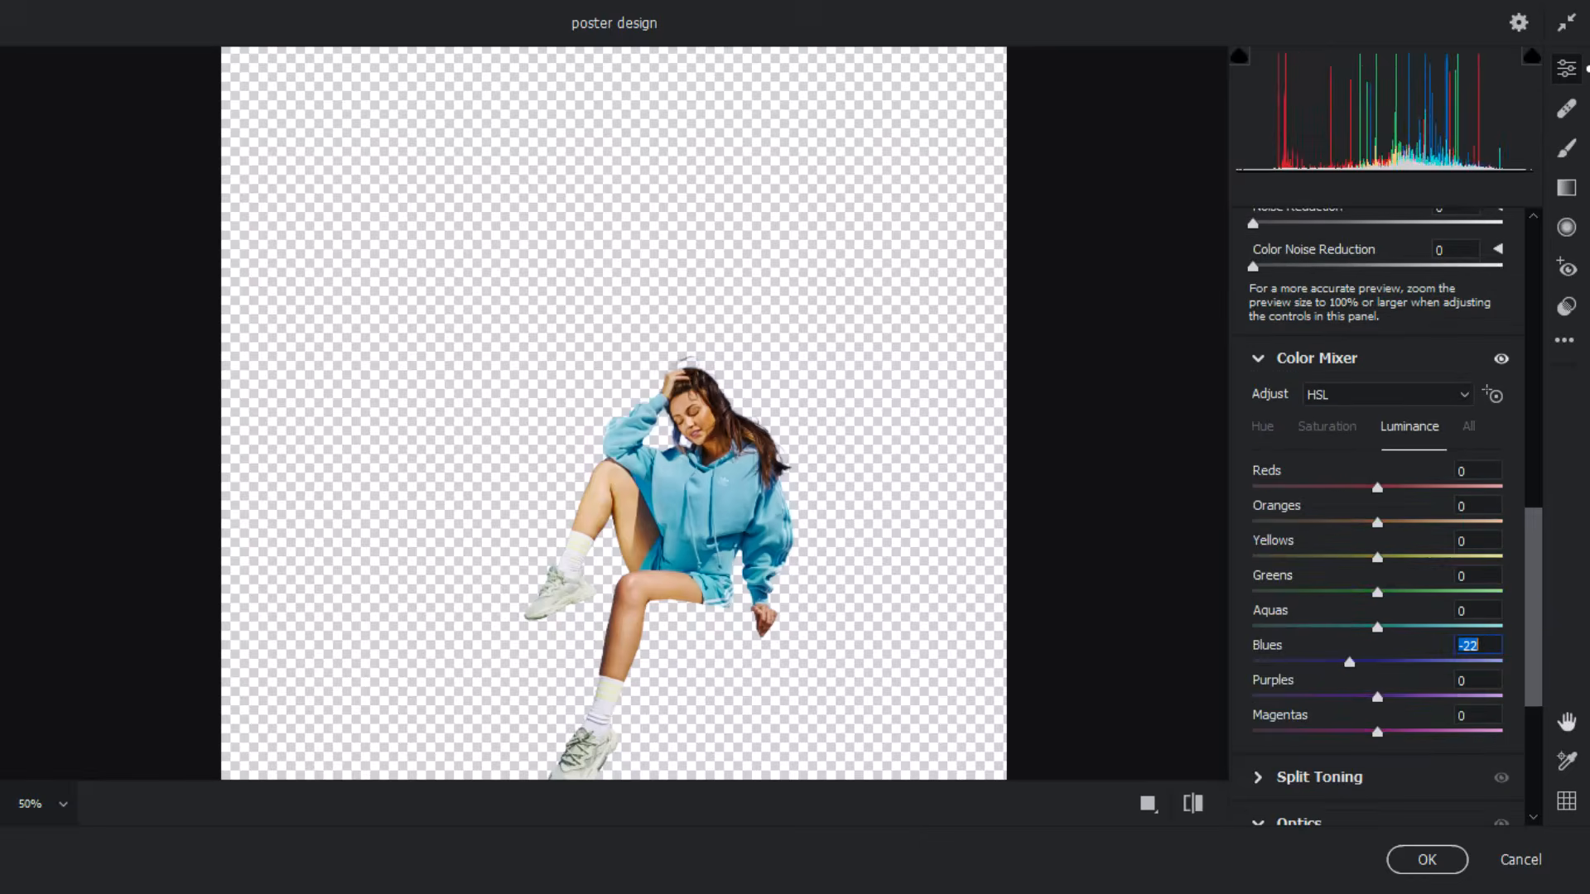
{"action": "key", "text": "Return"}
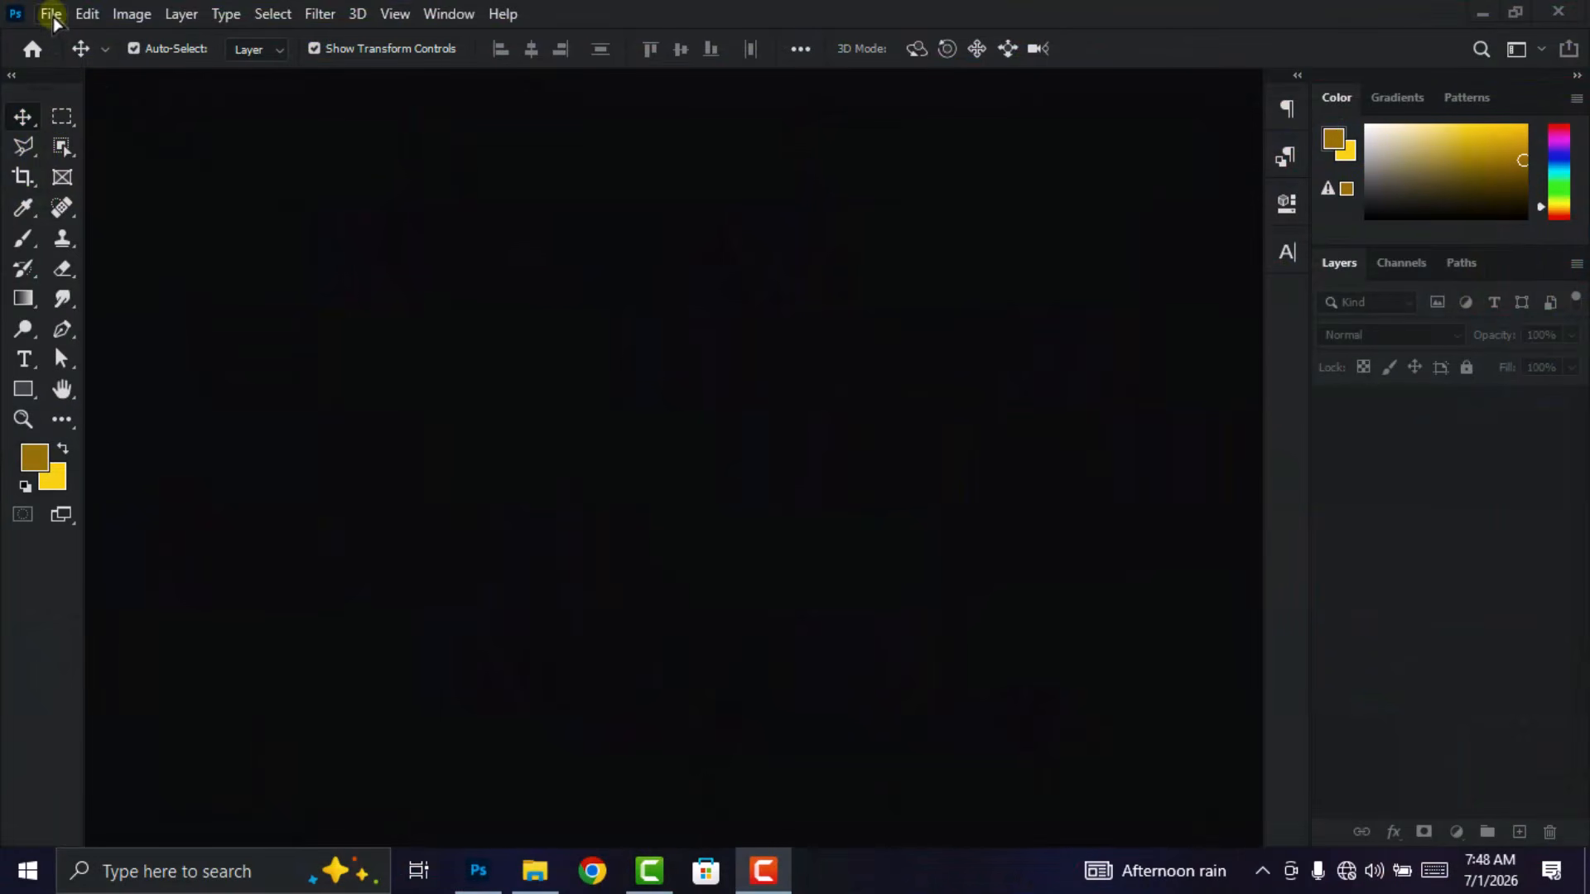
Create a new document named "poster design", 4.5 × 5 inches at 300 pixels/inch, RGB Color with a white background
{"action": "left_click", "coordinate": [51, 14]}
{"action": "left_click", "coordinate": [58, 35]}
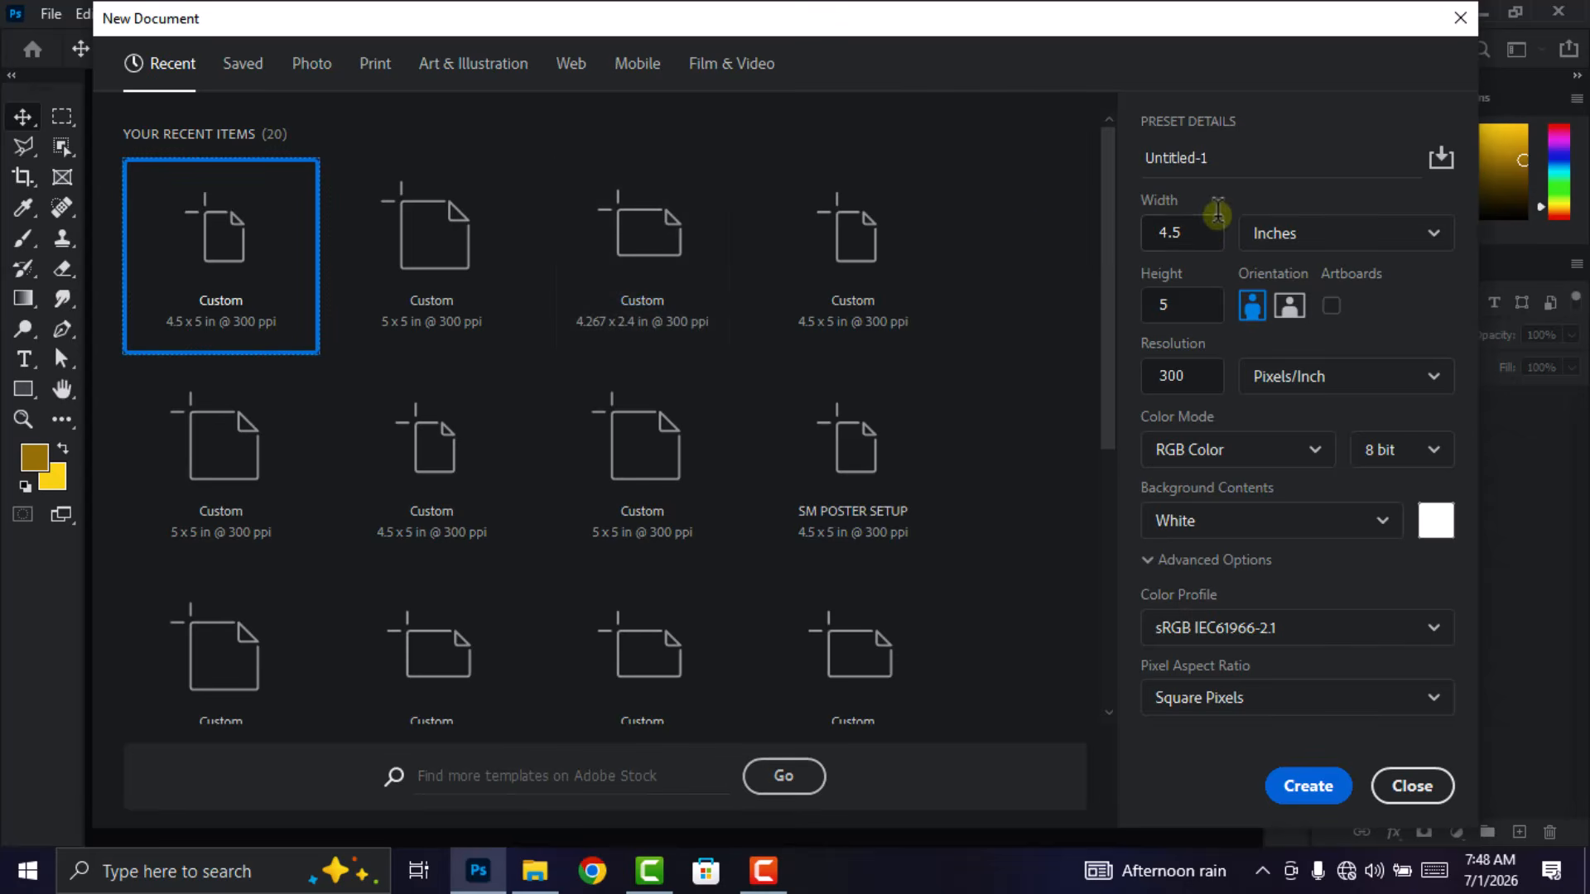
{"action": "left_click", "coordinate": [1180, 234]}
{"action": "left_click", "coordinate": [1141, 308]}
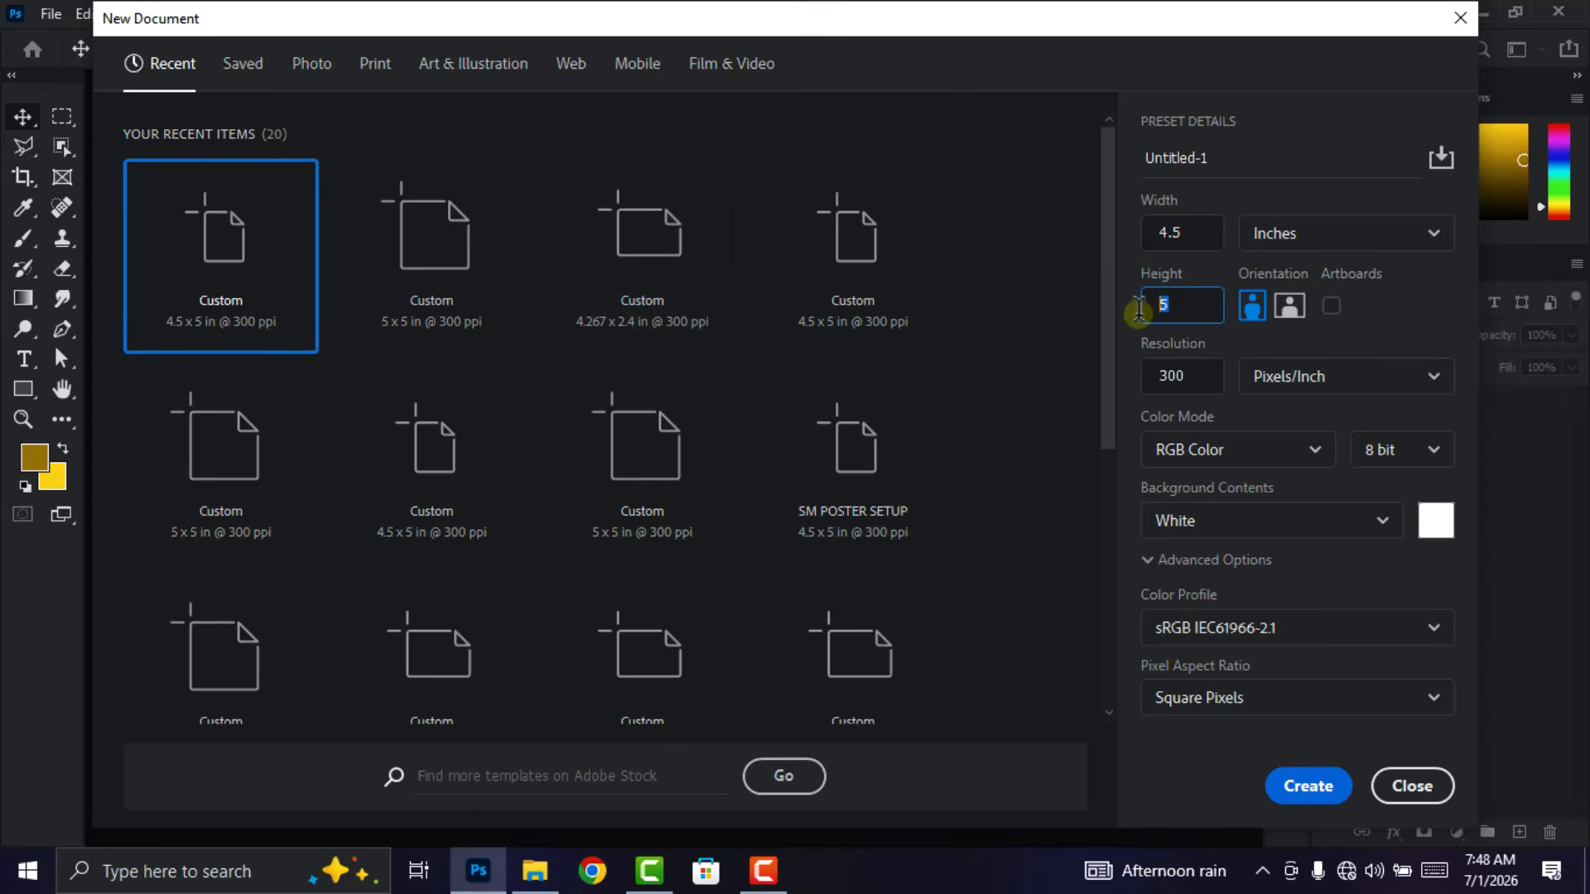
{"action": "left_click_drag", "start_coordinate": [1206, 157], "coordinate": [1123, 165]}
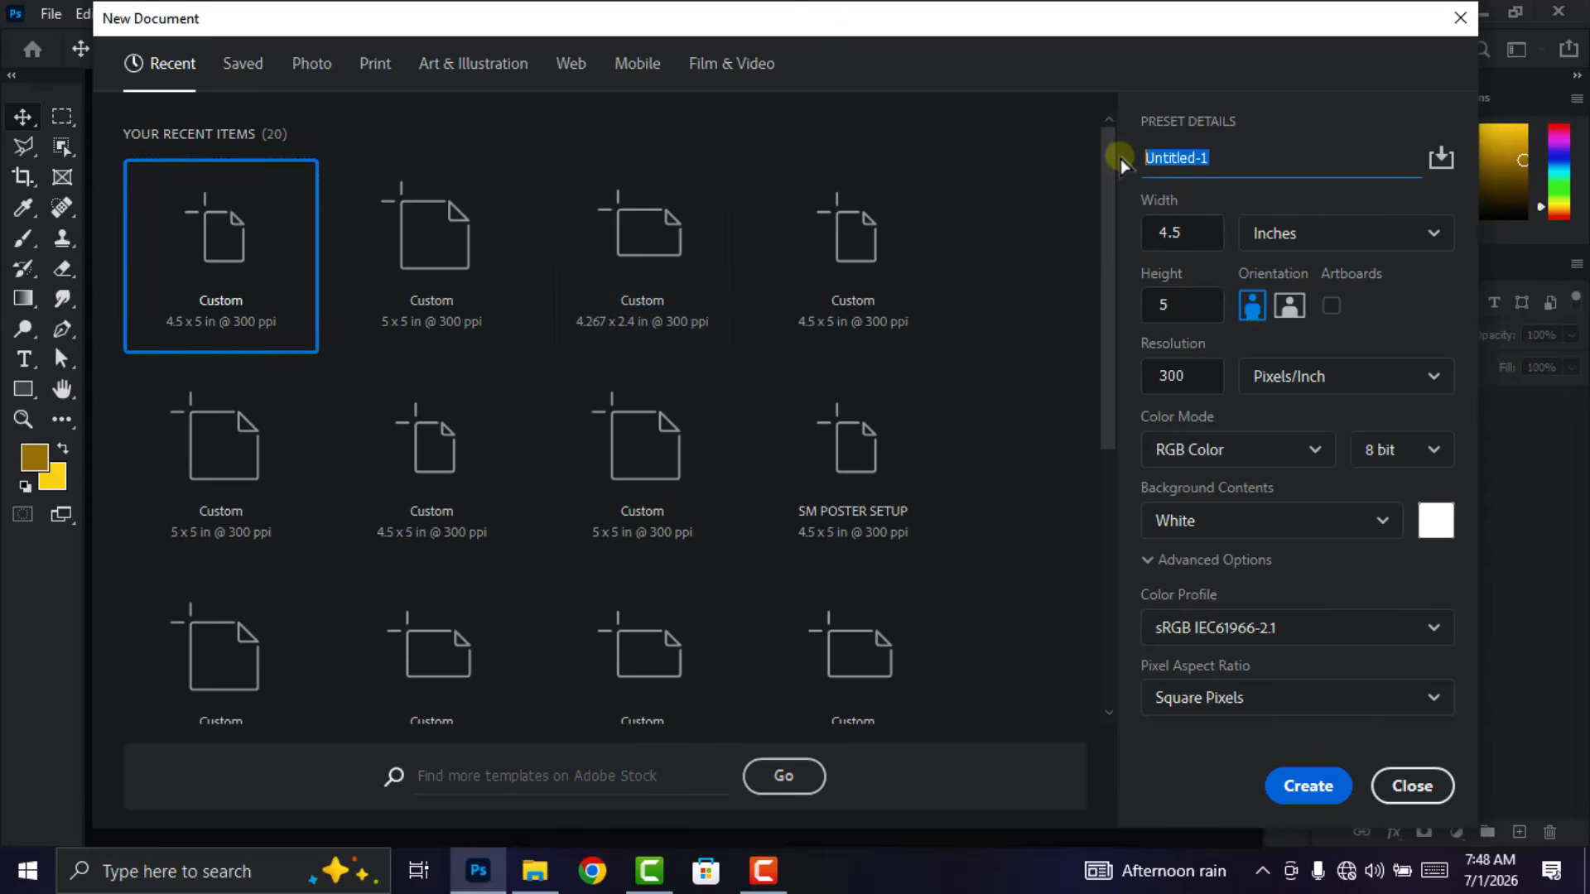
{"action": "type", "text": "poster design"}
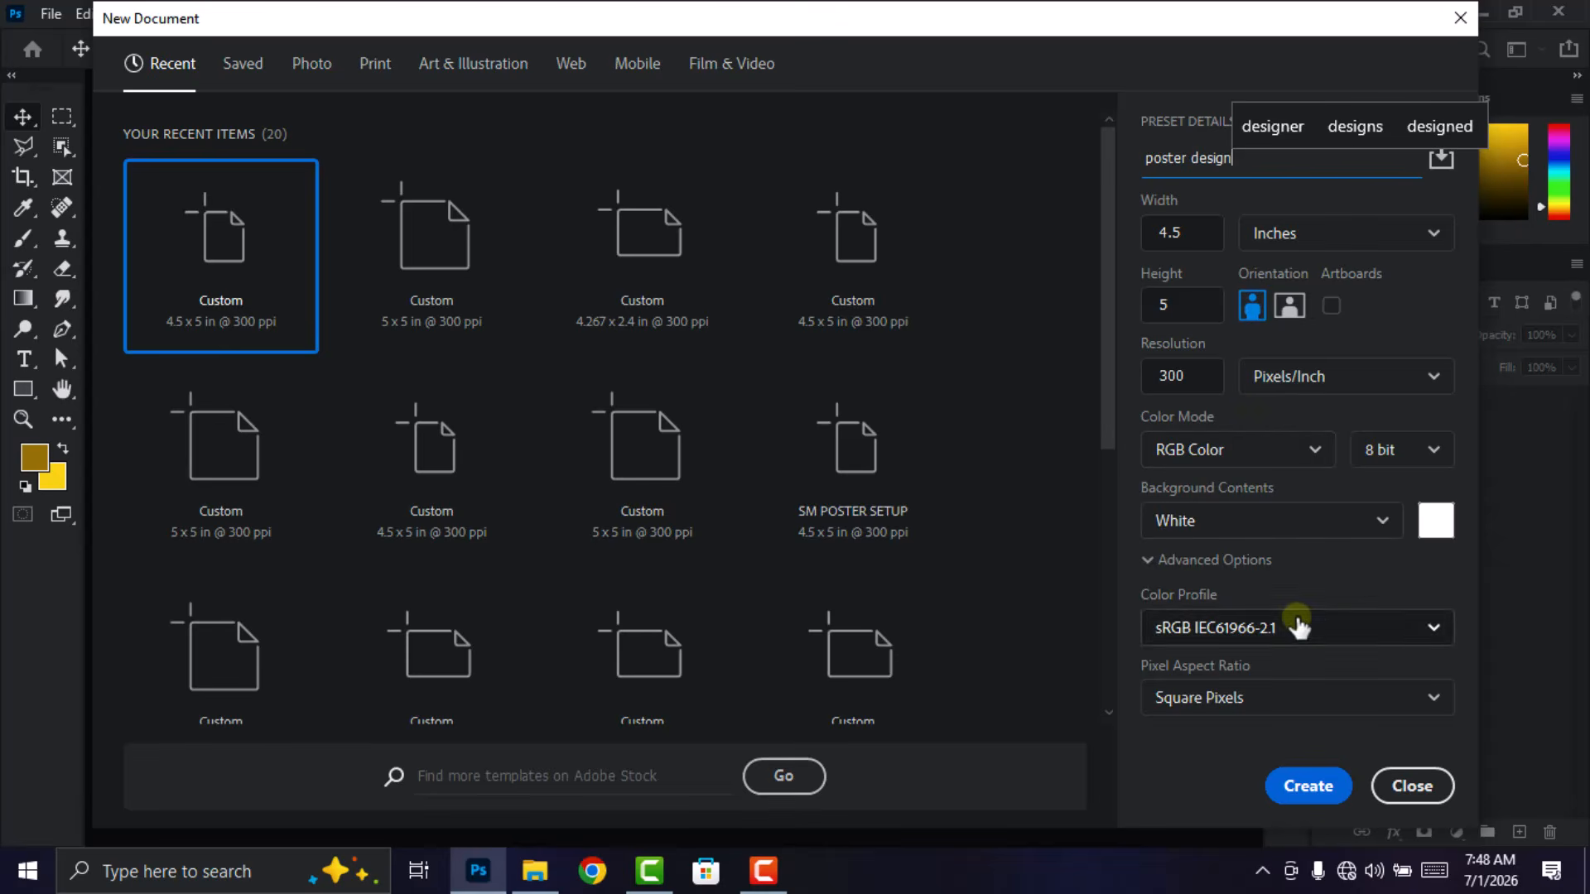
{"action": "left_click", "coordinate": [1310, 793]}
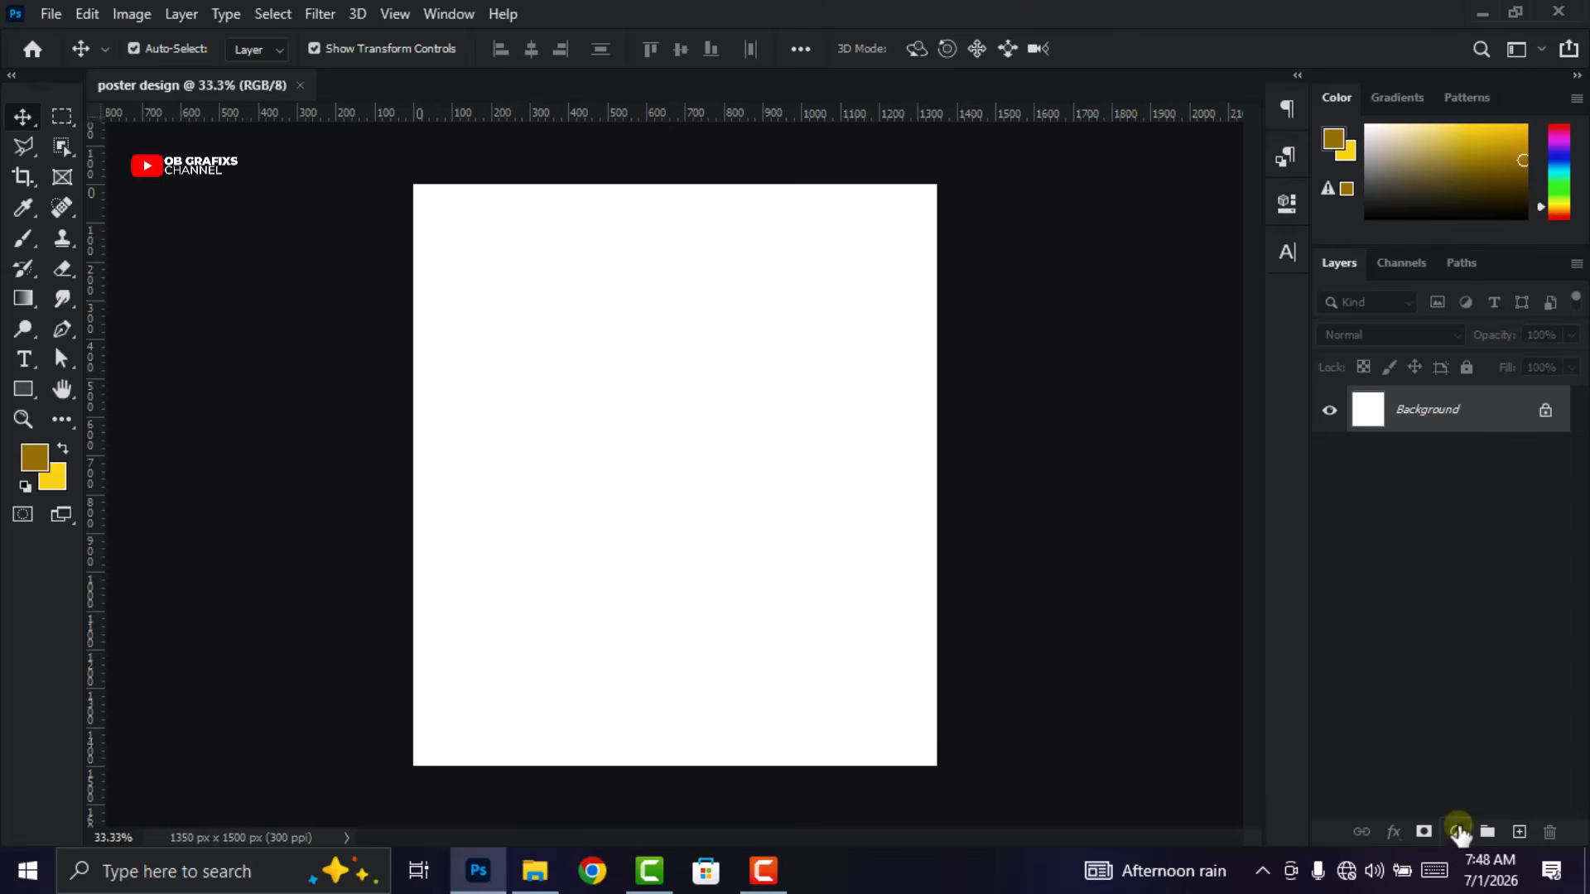
Add a solid color fill layer over the background using the dark hex color 050011
{"action": "left_click", "coordinate": [1457, 832]}
{"action": "left_click", "coordinate": [1445, 424]}
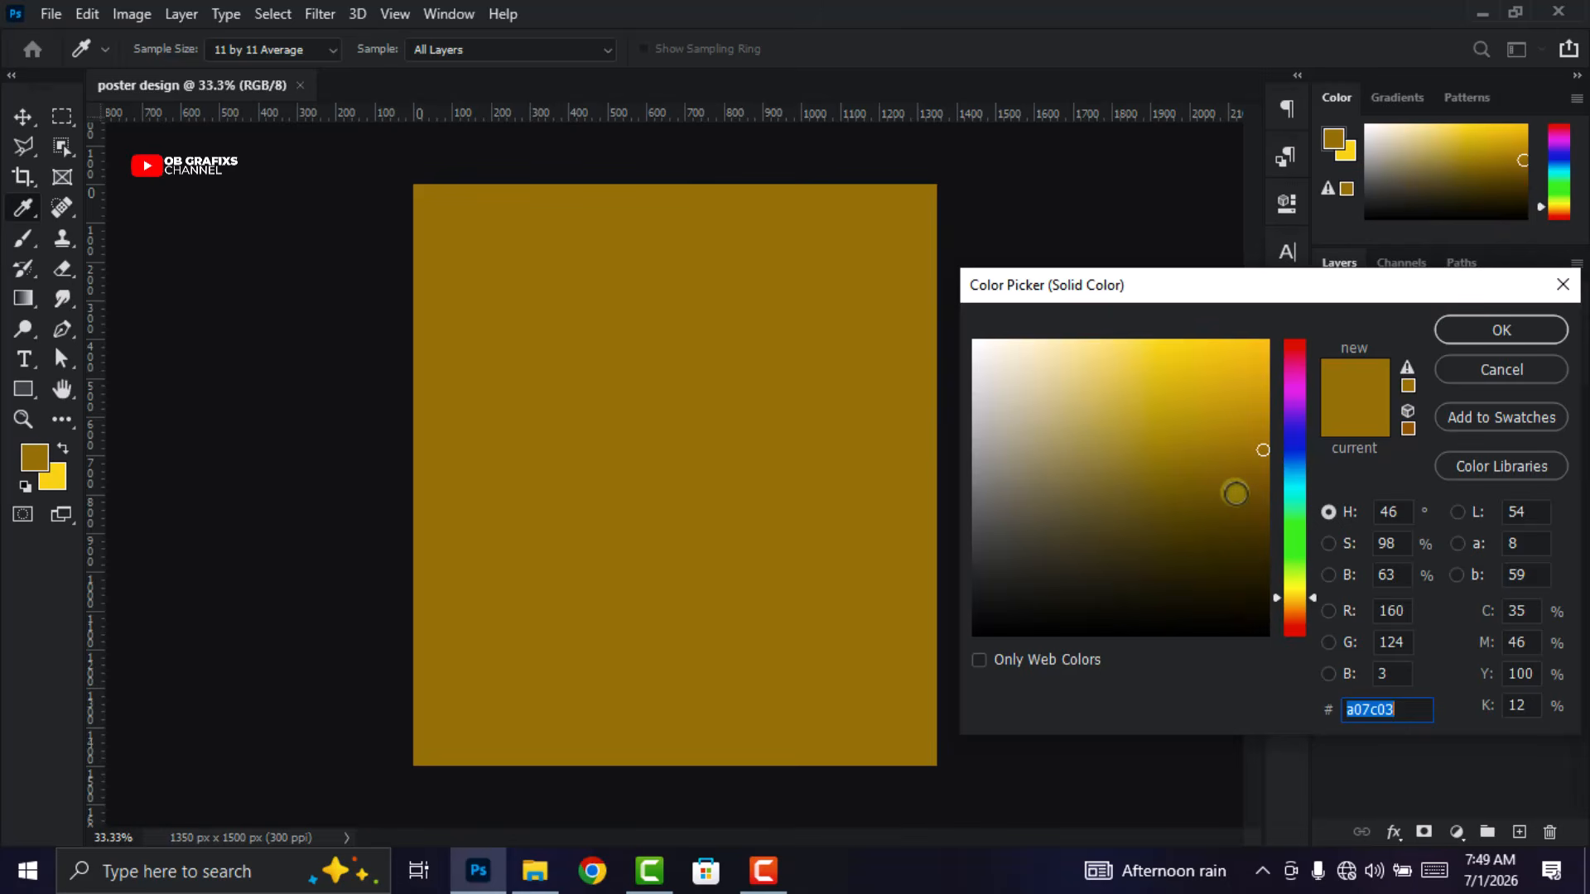
{"action": "type", "text": "05"}
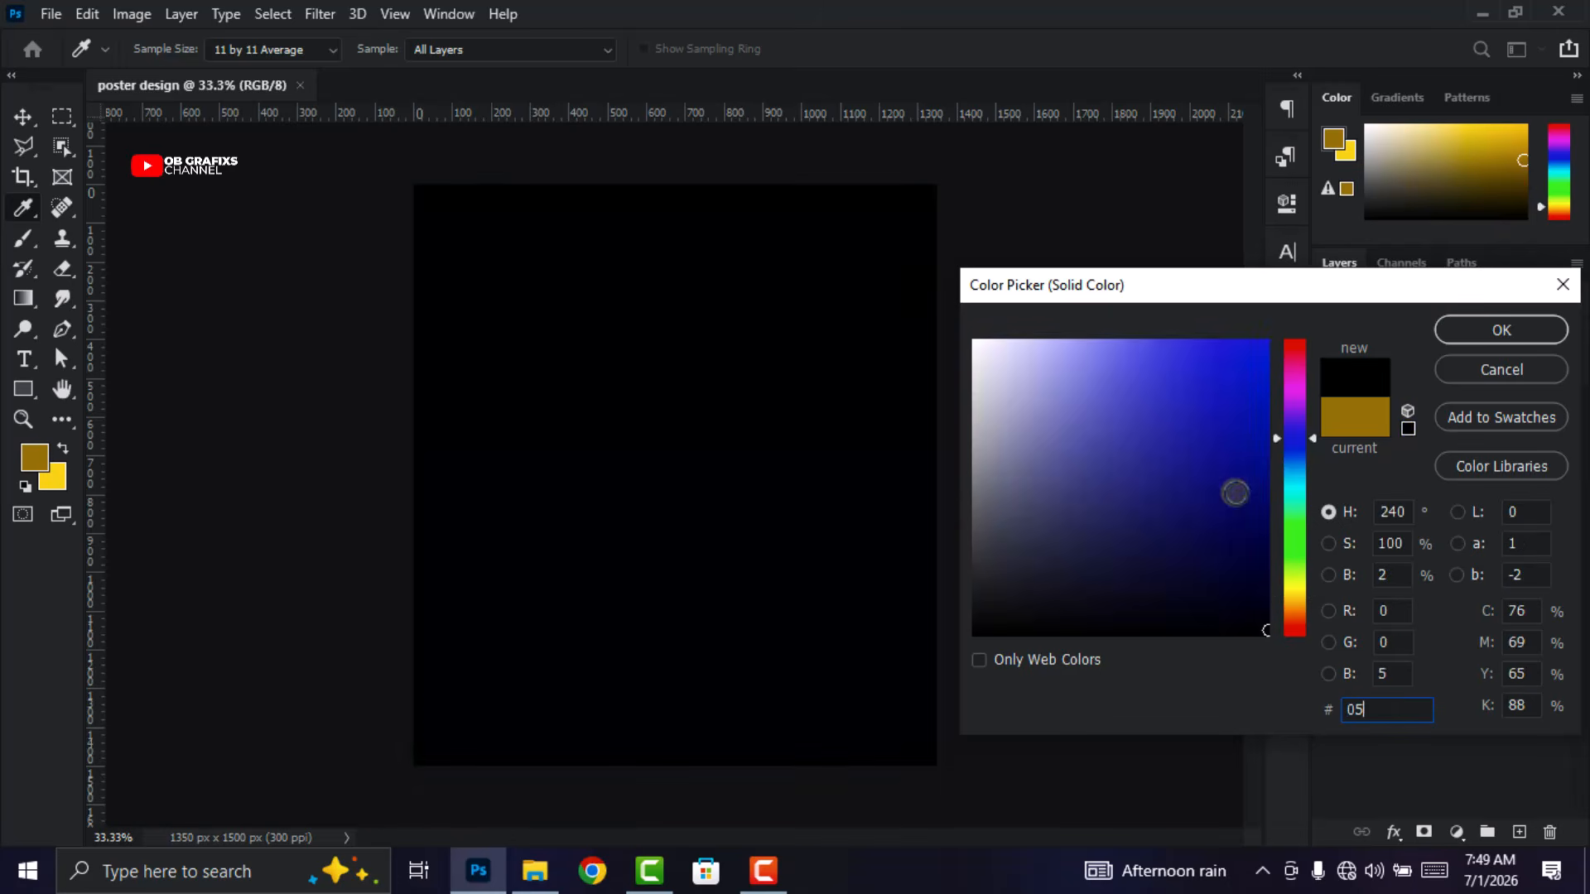
{"action": "type", "text": "0011"}
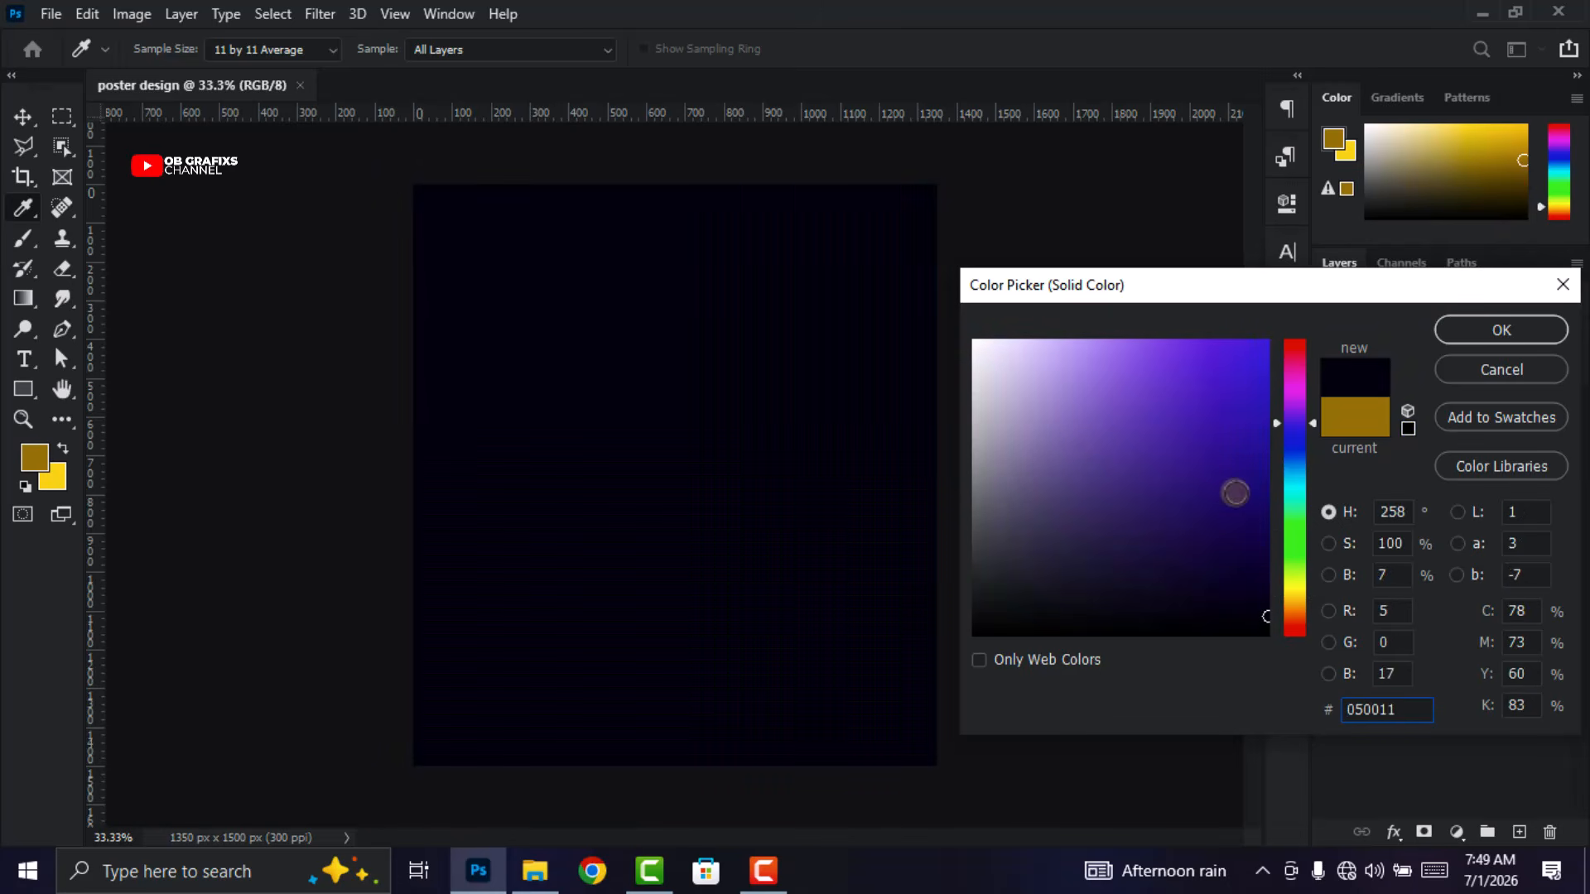
{"action": "left_click", "coordinate": [1501, 330]}
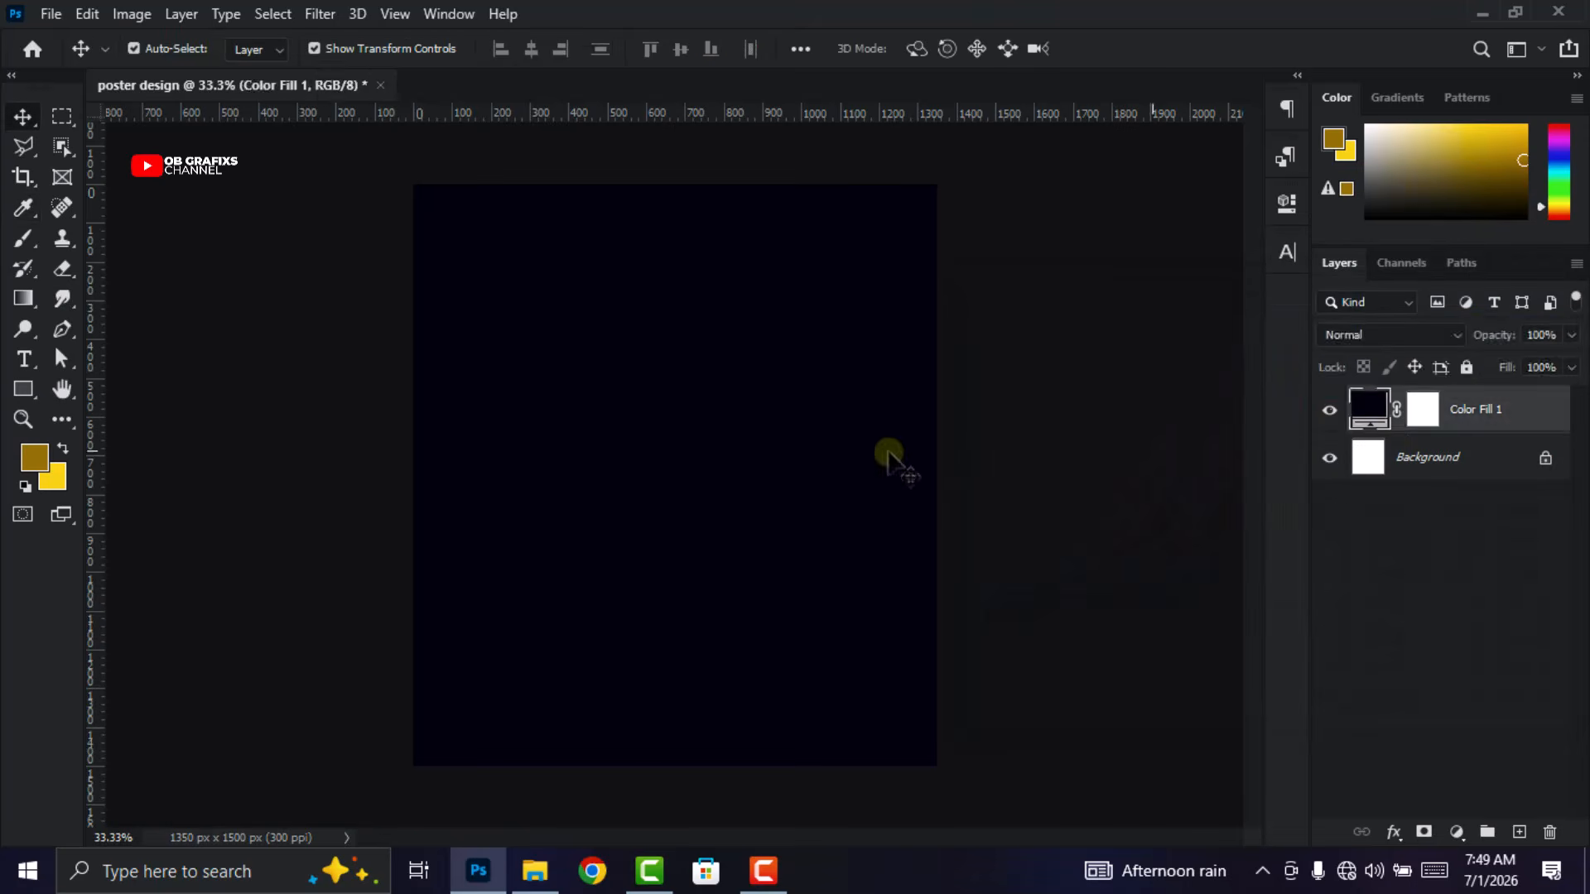
Draw a thin vertical rectangle about 15 px wide and 1590 px tall across the full height of the canvas's left part
{"action": "left_click", "coordinate": [21, 395]}
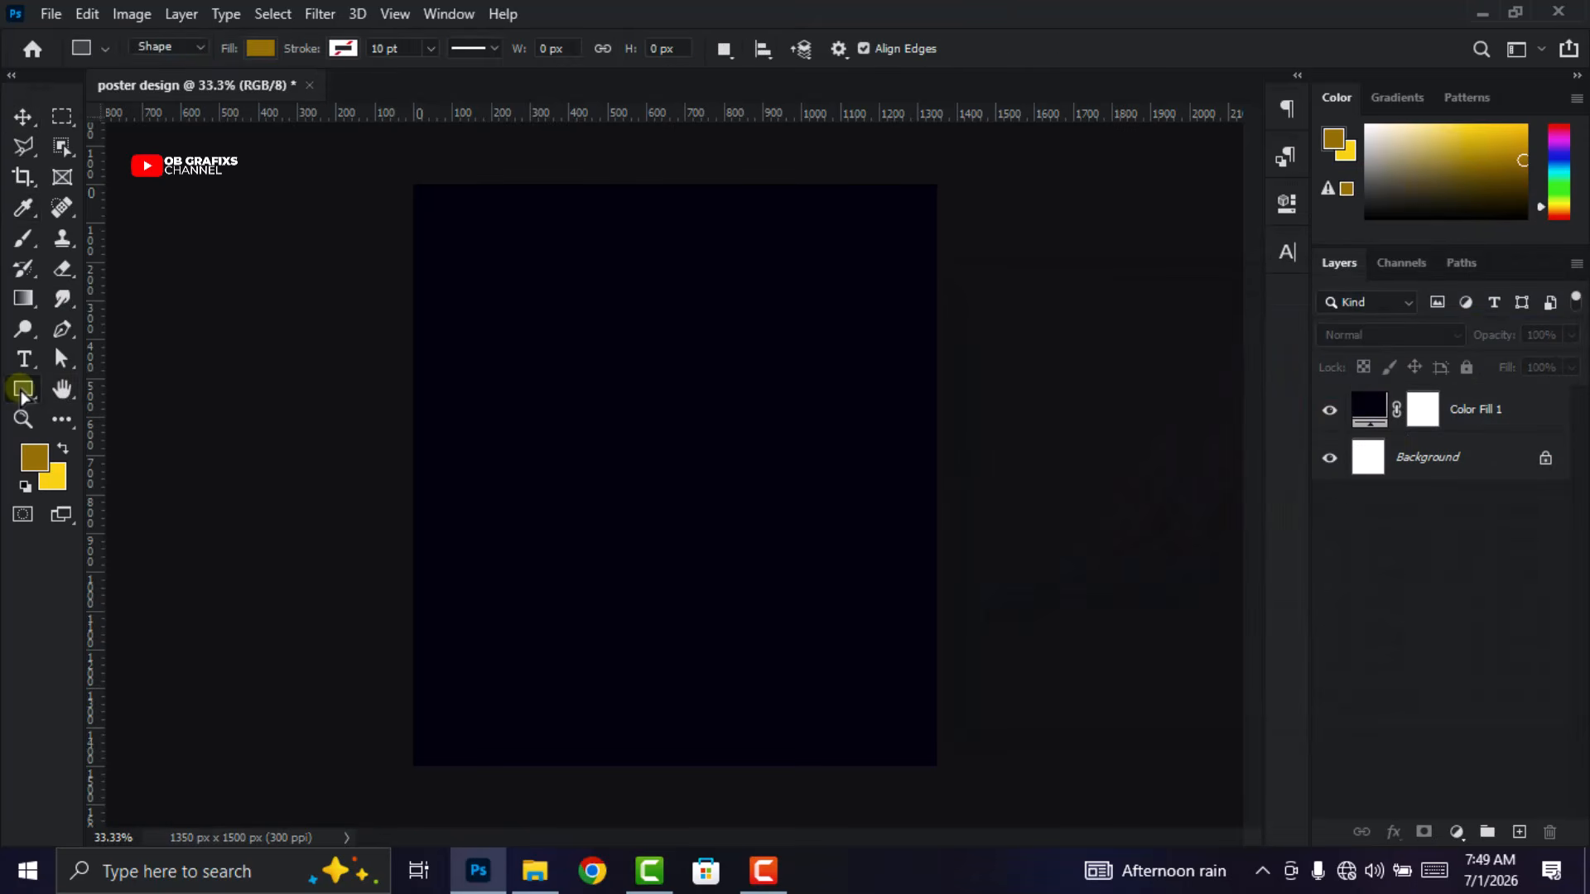
{"action": "right_click", "coordinate": [23, 395]}
{"action": "left_click", "coordinate": [95, 395]}
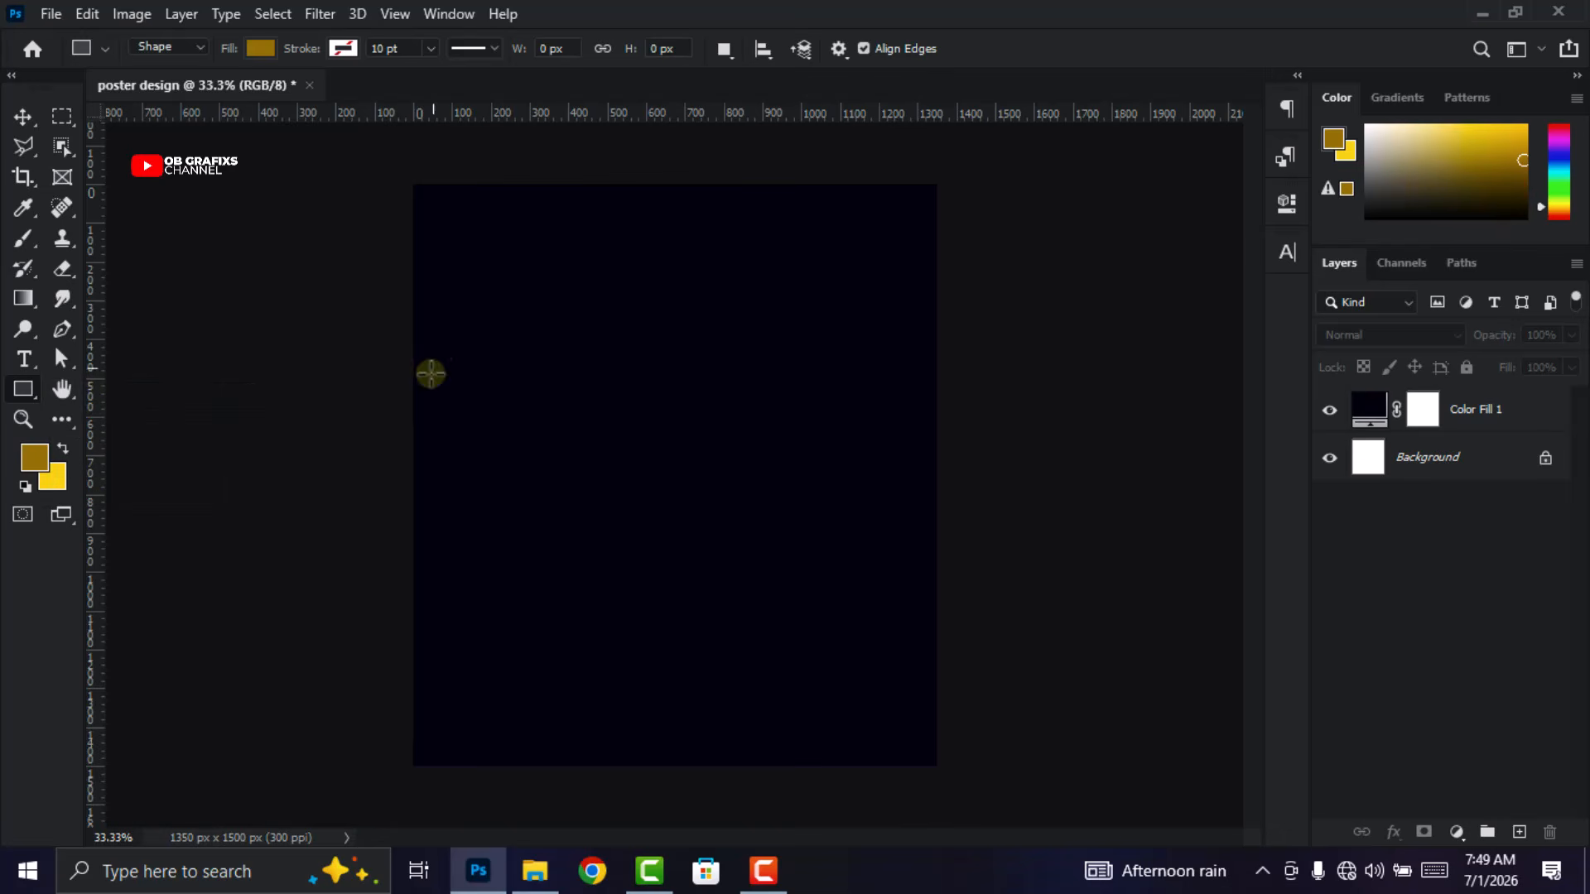
{"action": "left_click_drag", "start_coordinate": [504, 180], "coordinate": [511, 794]}
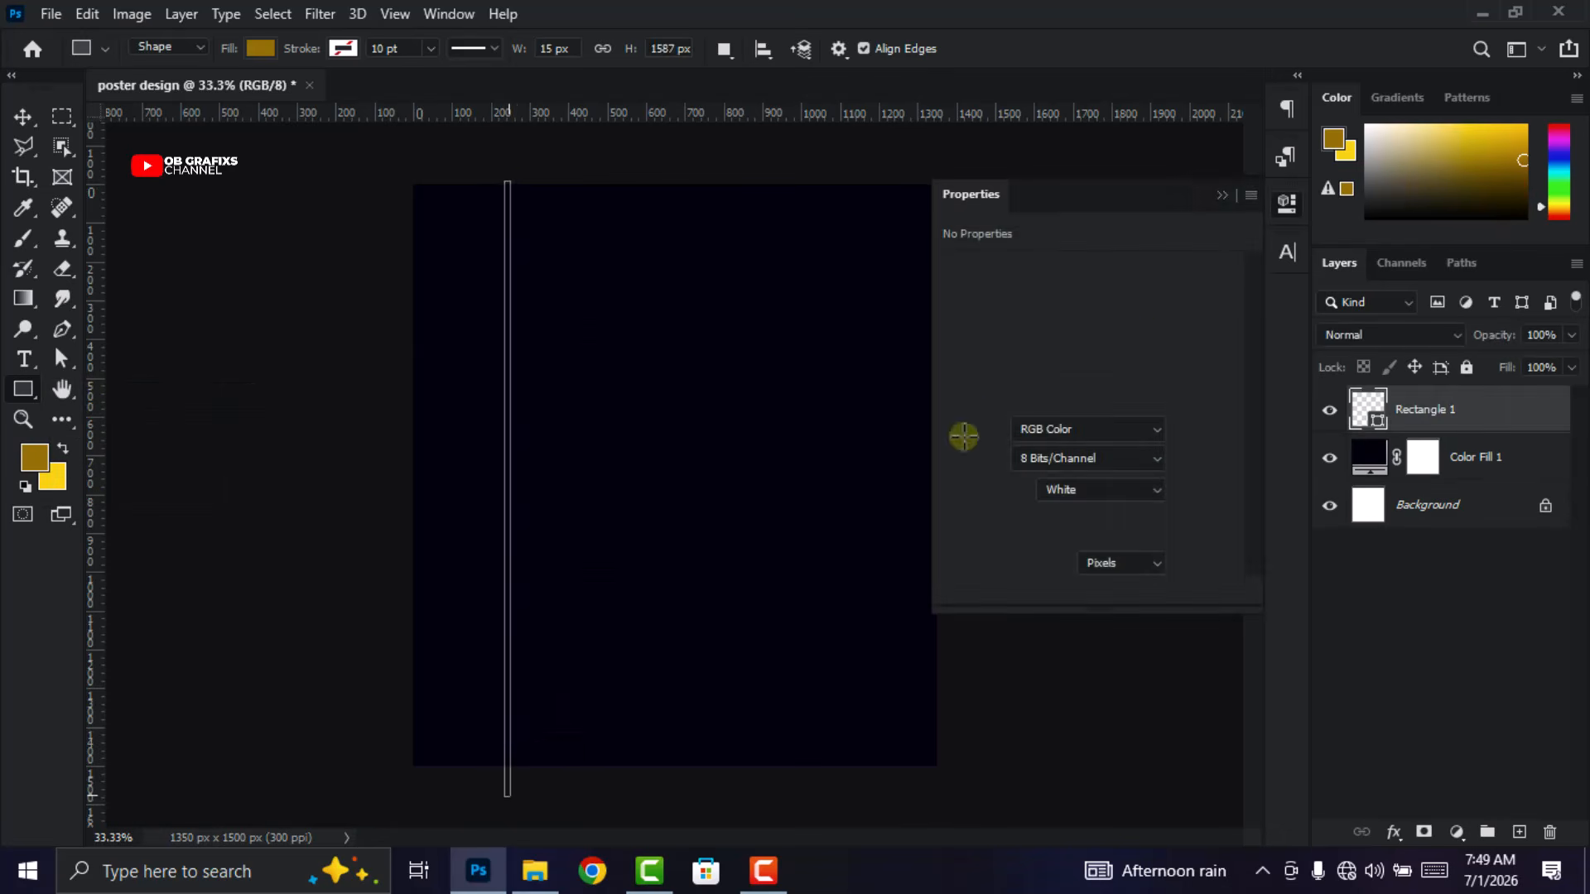
{"action": "left_click", "coordinate": [1288, 210]}
{"action": "key", "text": "v"}
{"action": "scroll", "coordinate": [351, 460], "scroll_direction": "up", "scroll_amount": 1}
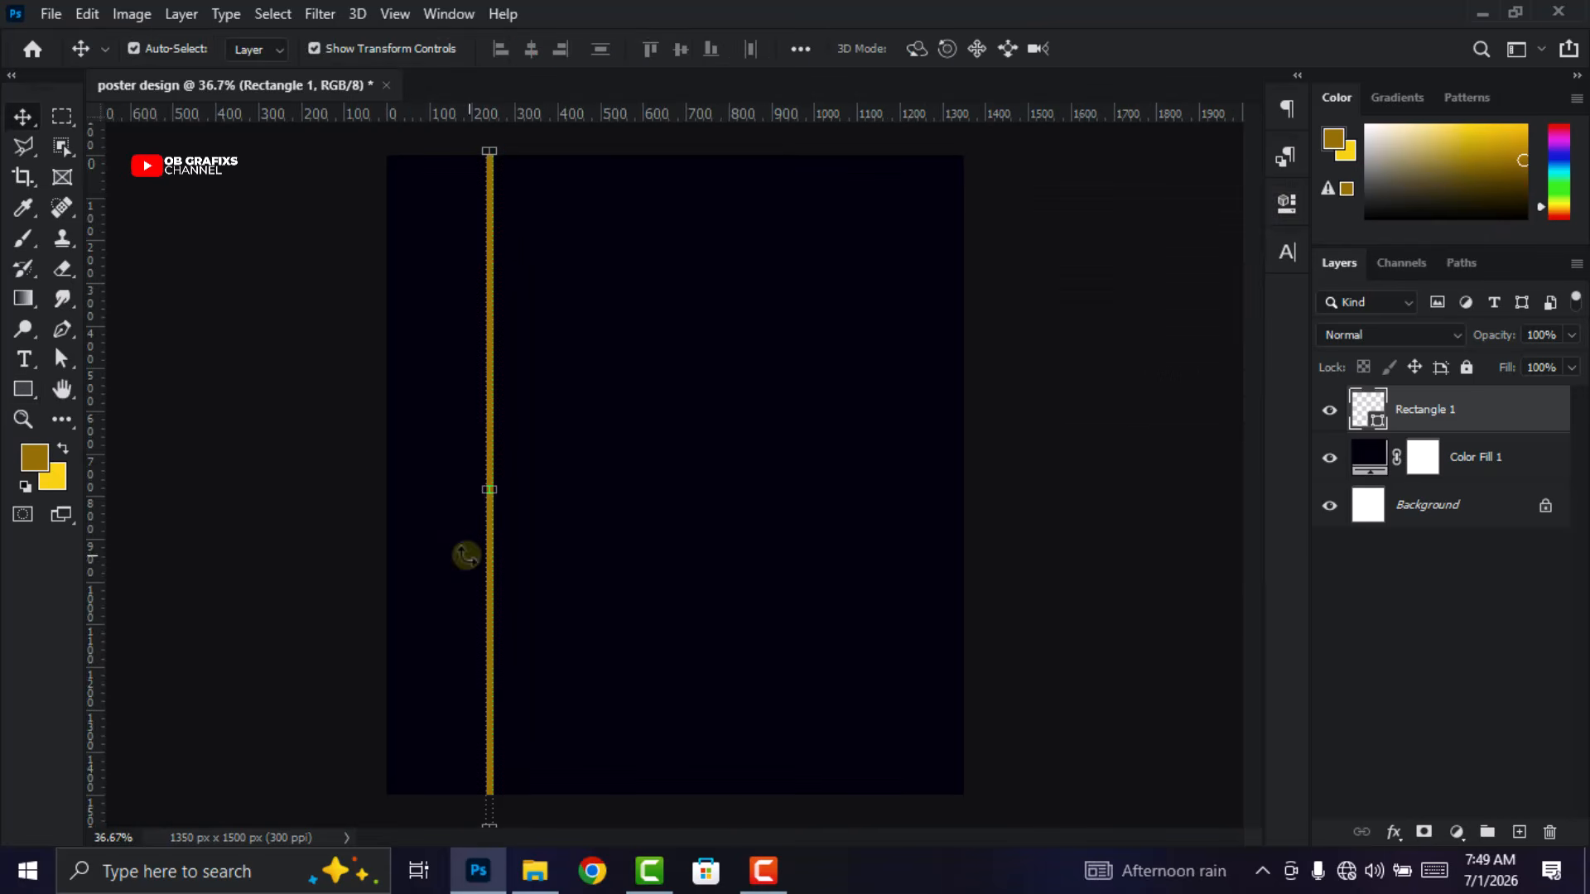
{"action": "scroll", "coordinate": [952, 488], "scroll_direction": "down", "scroll_amount": 1}
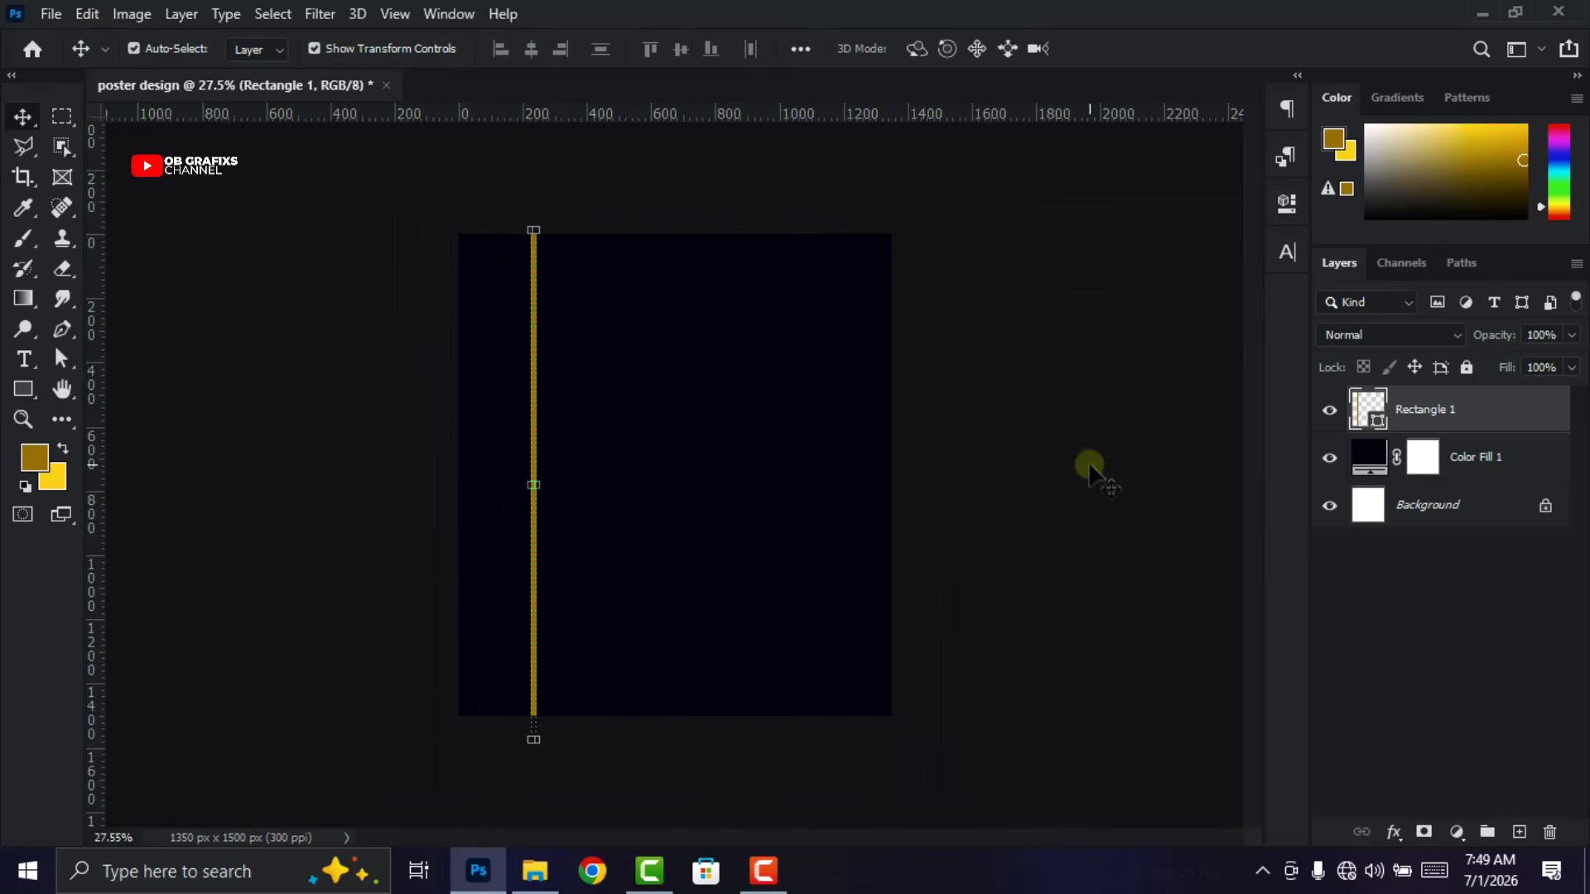
Change the thin vertical rectangle's fill to a bright, fully saturated sky blue
{"action": "double_click", "coordinate": [1367, 417]}
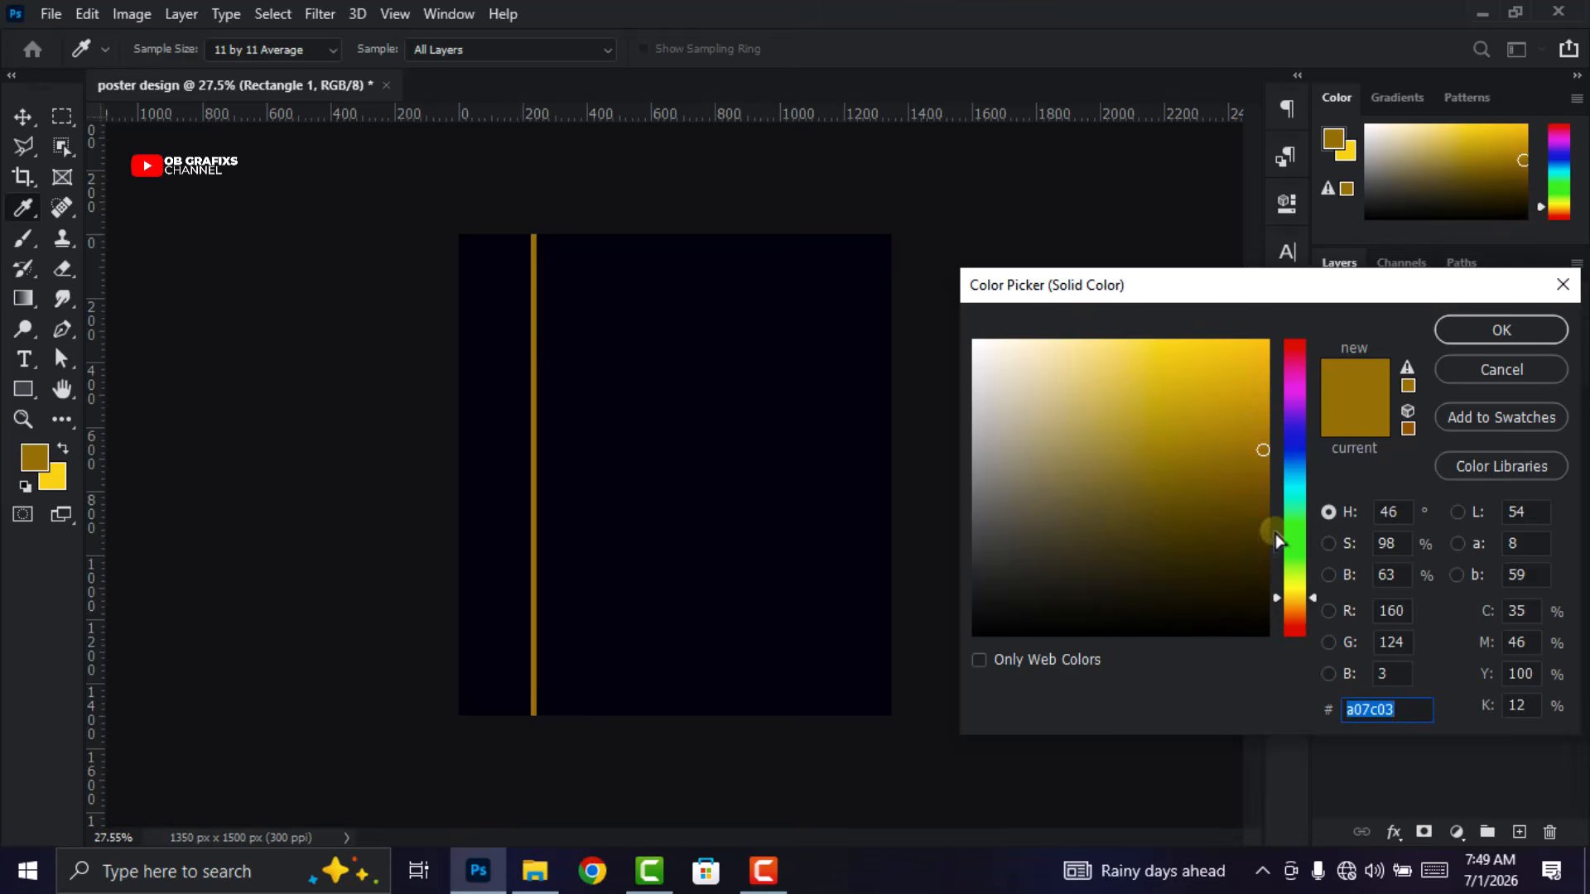
{"action": "type", "text": "01c9bd"}
{"action": "left_click", "coordinate": [1296, 474]}
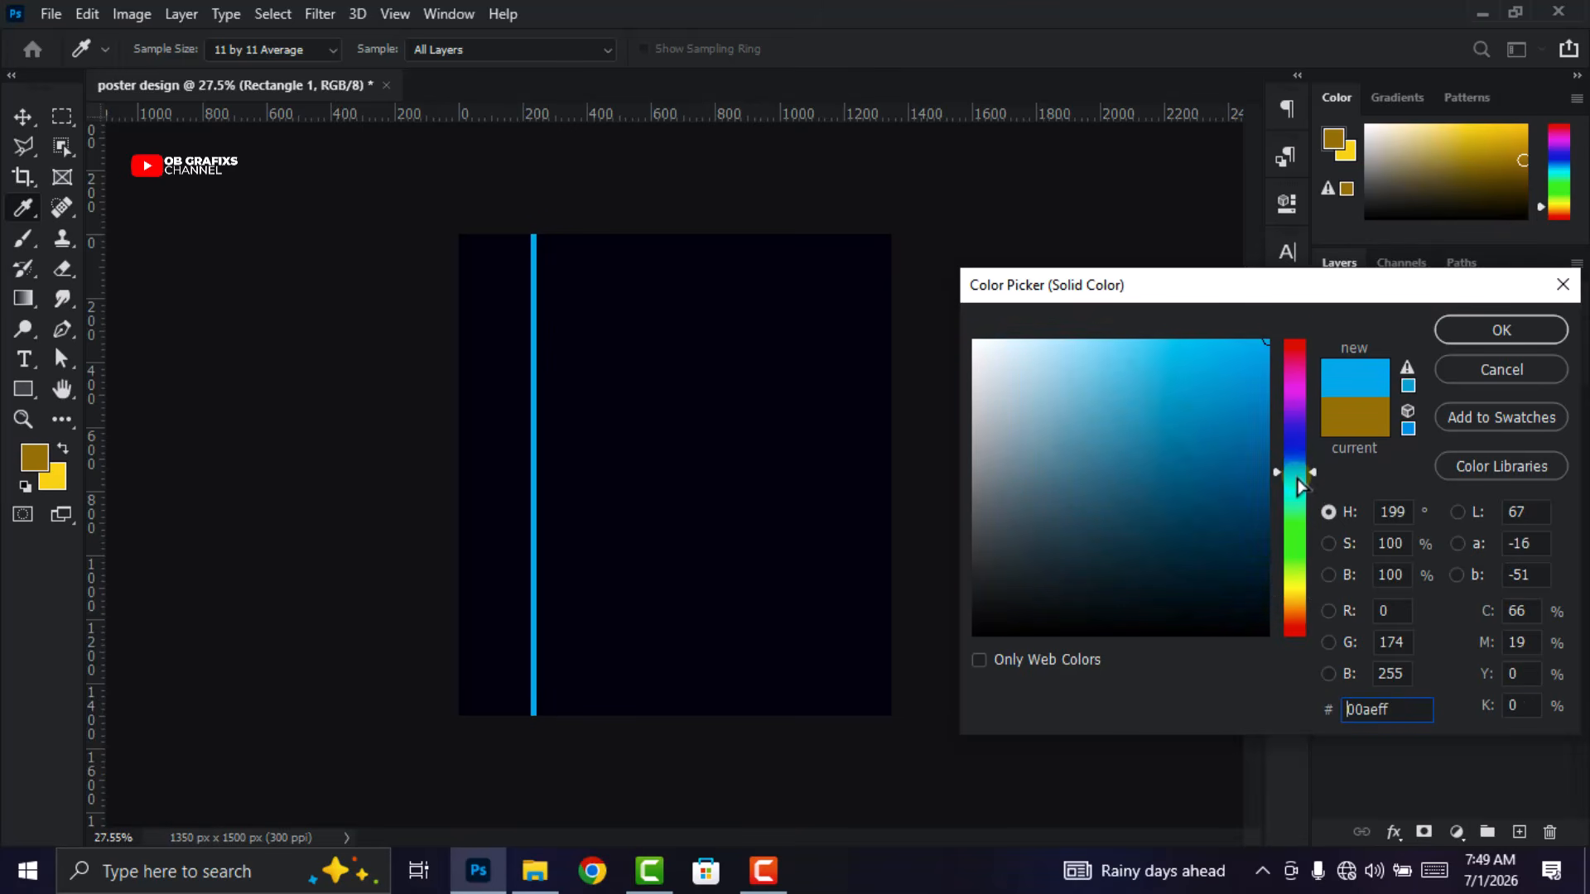
{"action": "left_click", "coordinate": [1297, 481]}
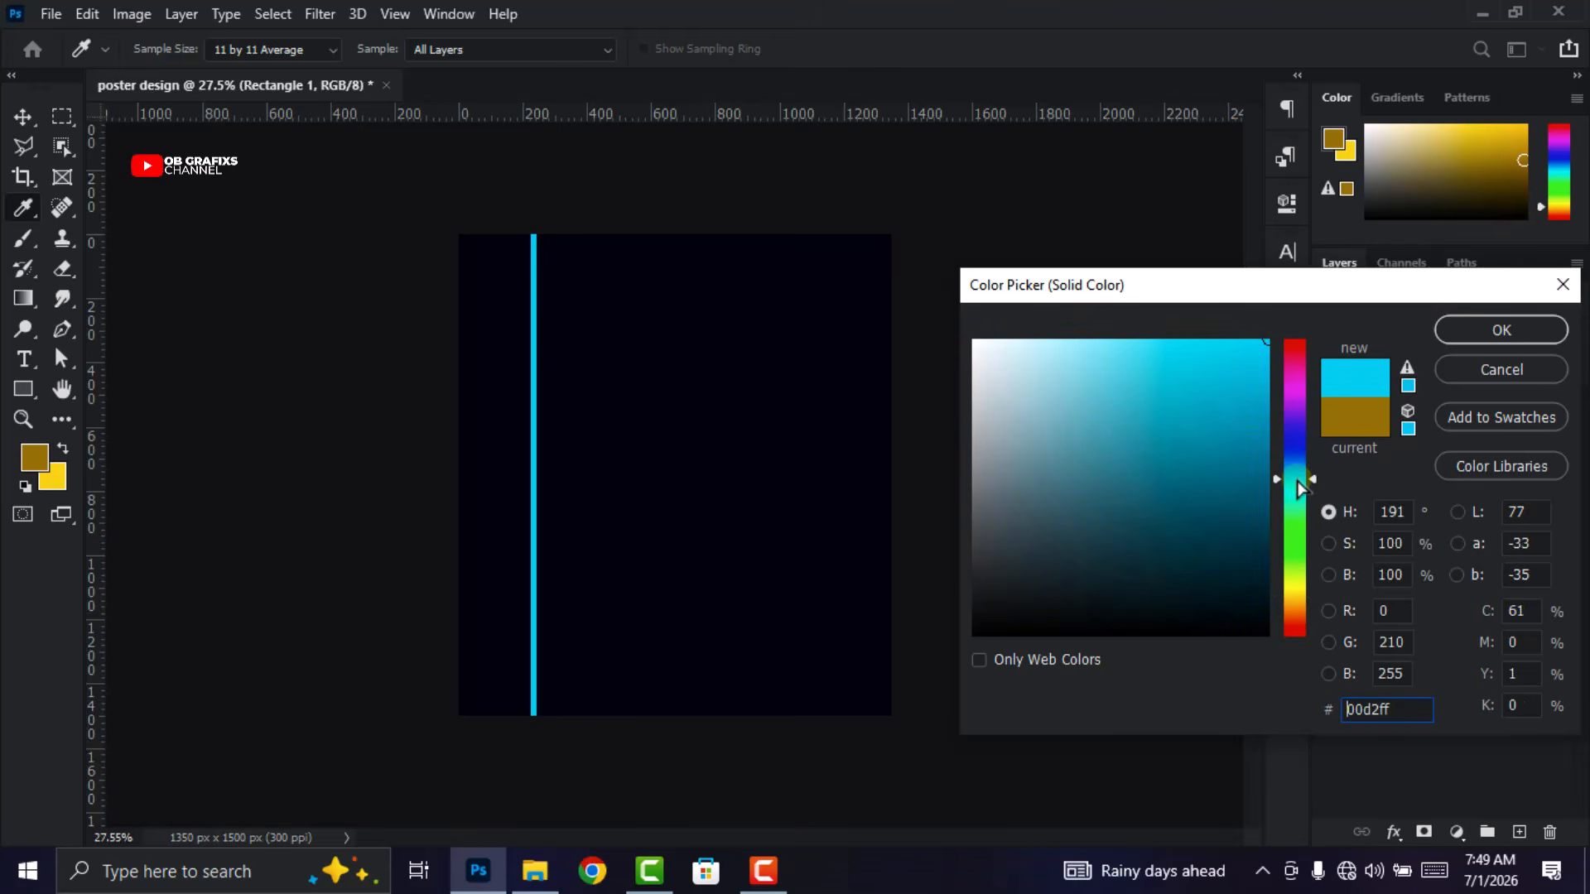
{"action": "left_click", "coordinate": [1297, 476]}
{"action": "left_click", "coordinate": [1481, 331]}
{"action": "key", "text": "v"}
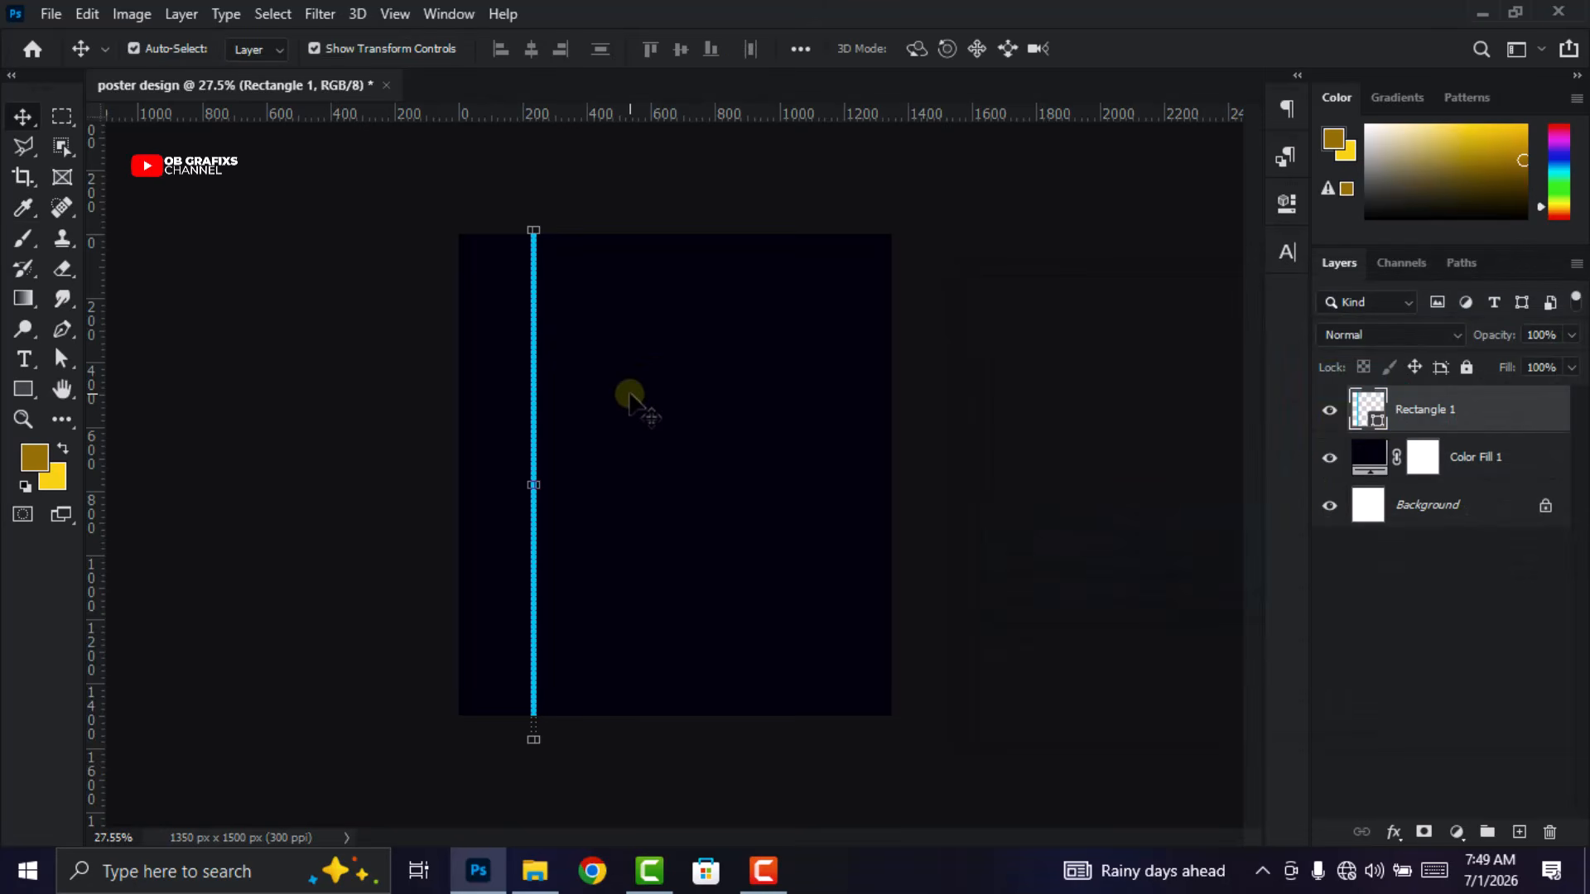
Duplicate the blue vertical line and place the lines at about 300 px and 1030 px across the canvas
{"action": "key", "text": "ctrl+j"}
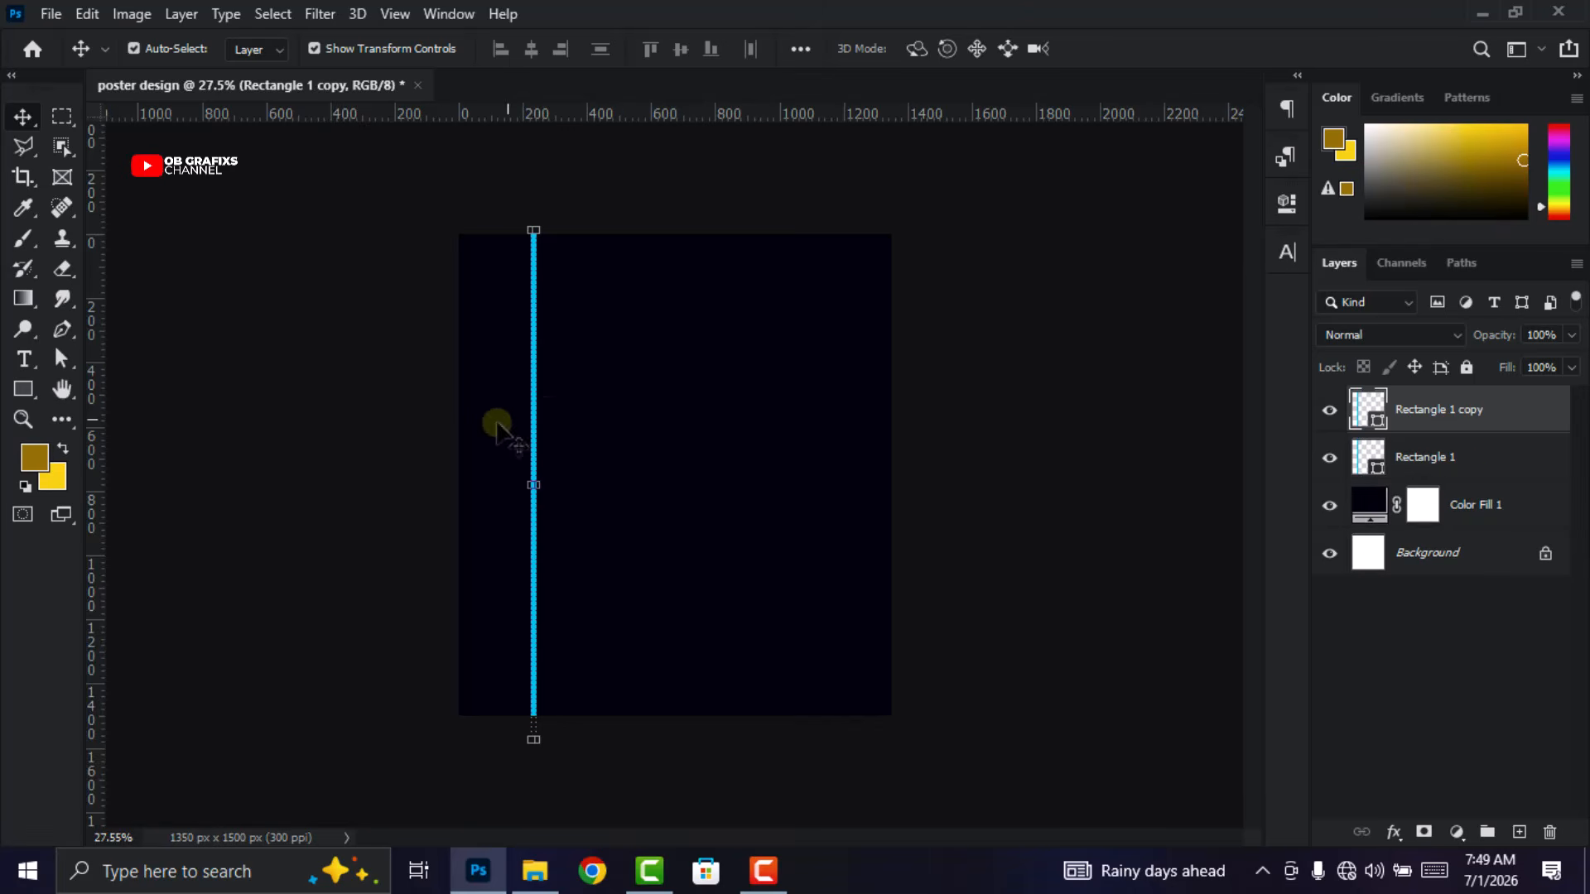
{"action": "key", "text": "ctrl+plus"}
{"action": "left_click_drag", "start_coordinate": [504, 457], "coordinate": [794, 502]}
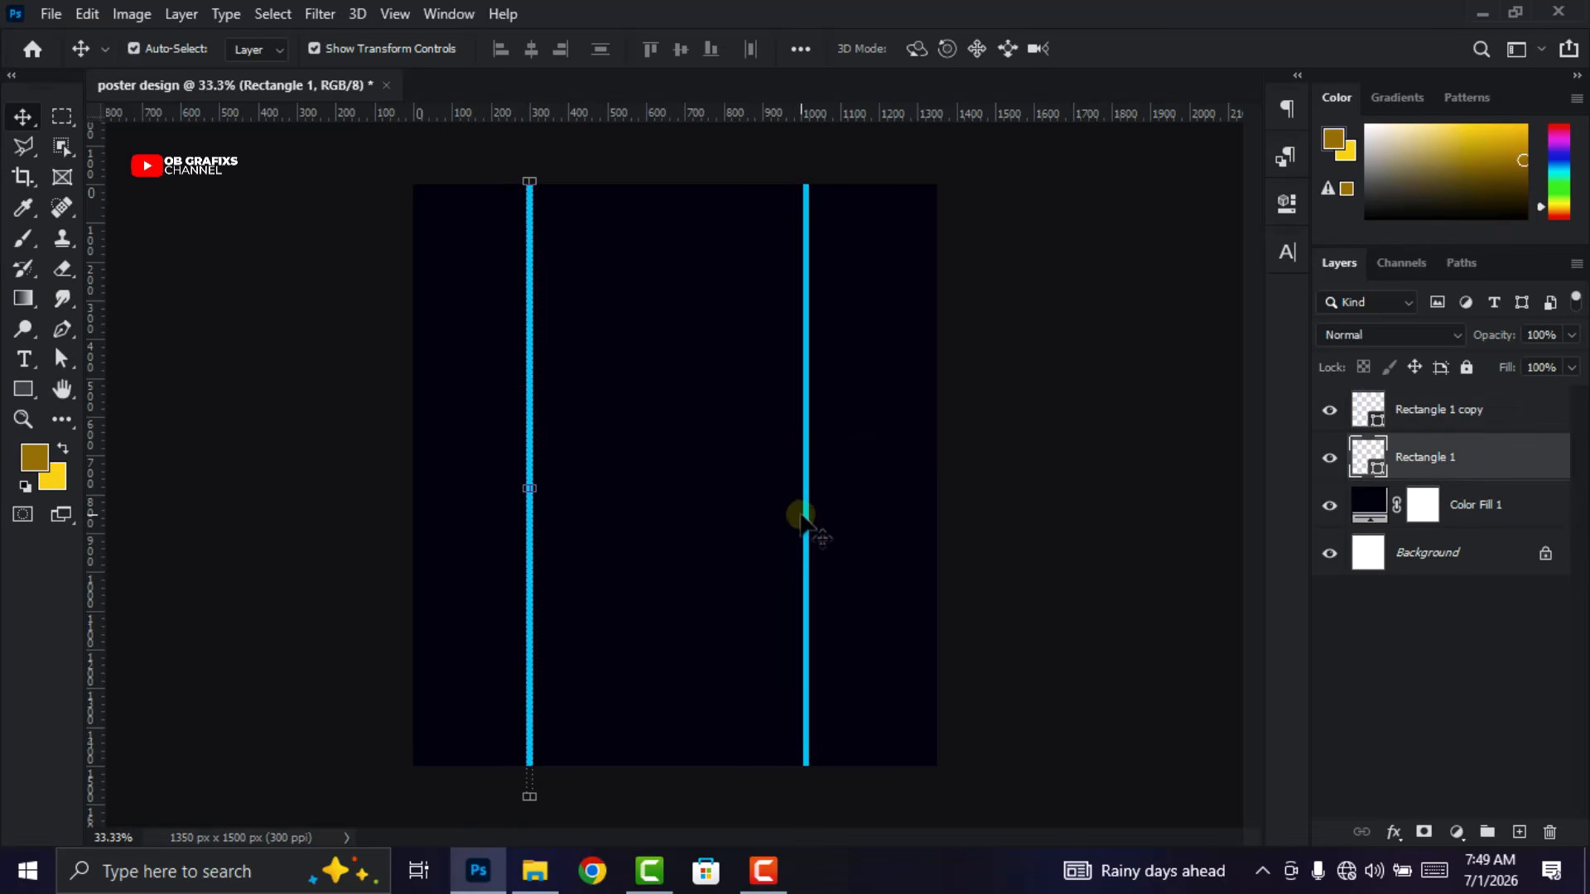
{"action": "left_click", "coordinate": [810, 507]}
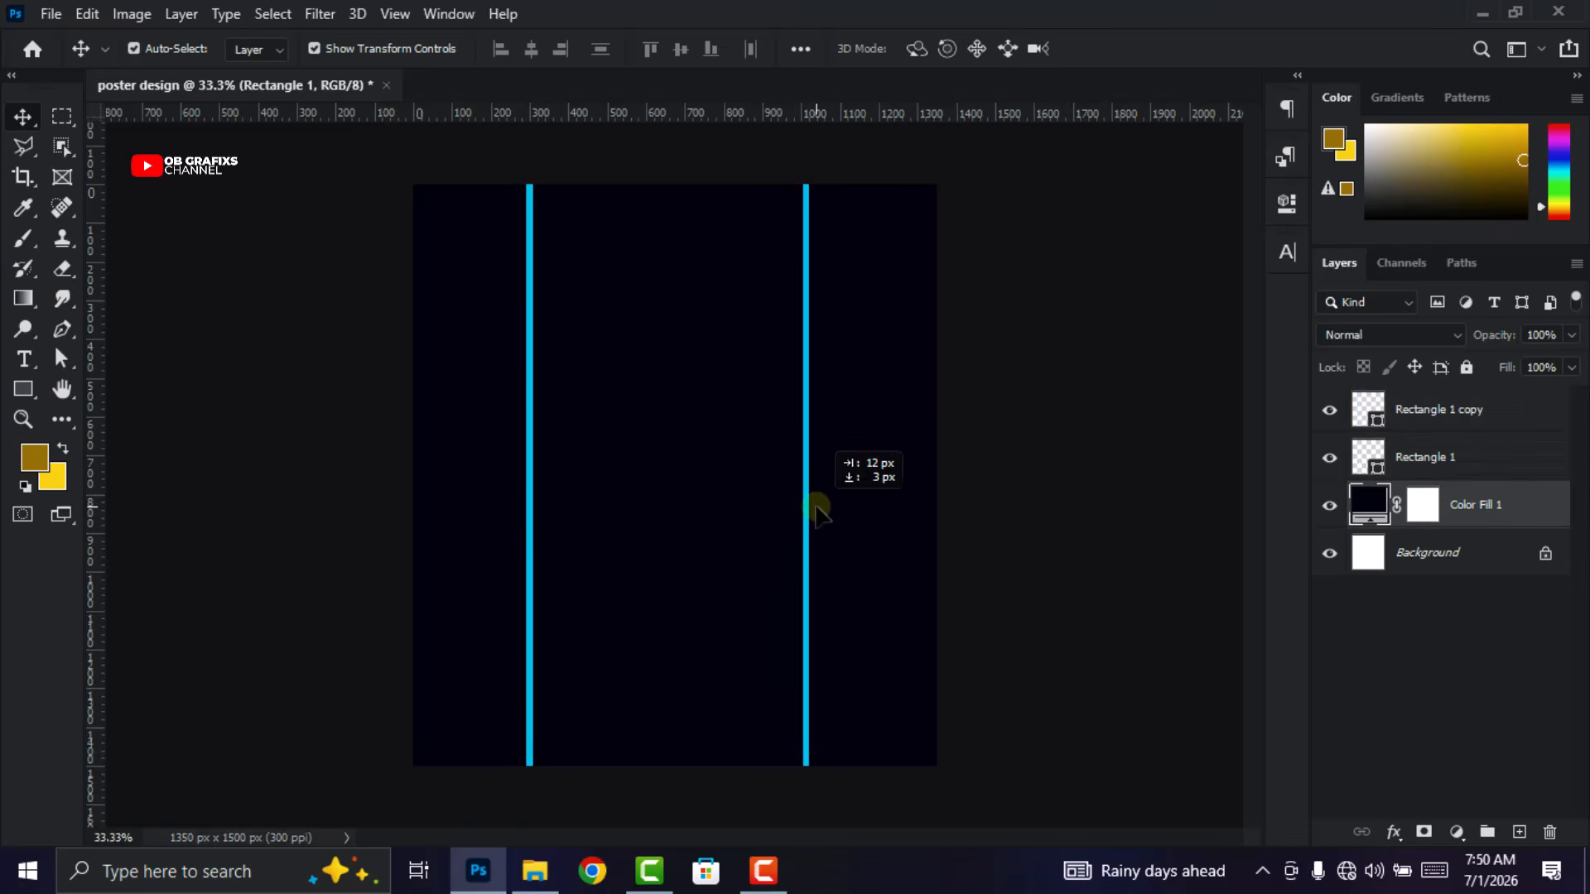
{"action": "left_click_drag", "start_coordinate": [813, 508], "coordinate": [815, 512]}
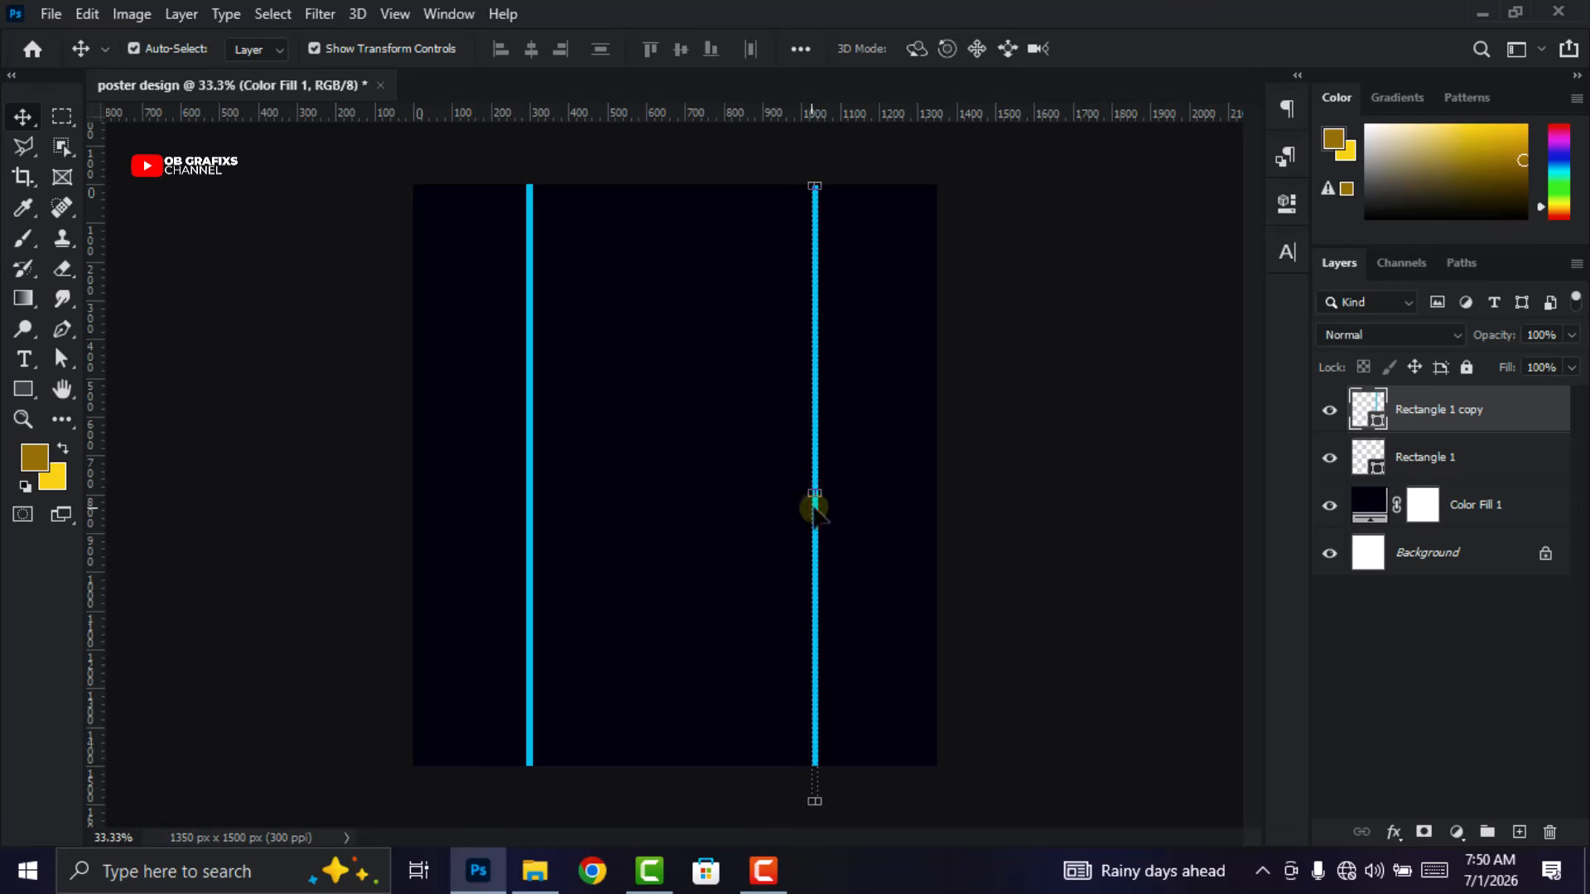
{"action": "scroll", "coordinate": [679, 493], "scroll_direction": "down", "scroll_amount": 1}
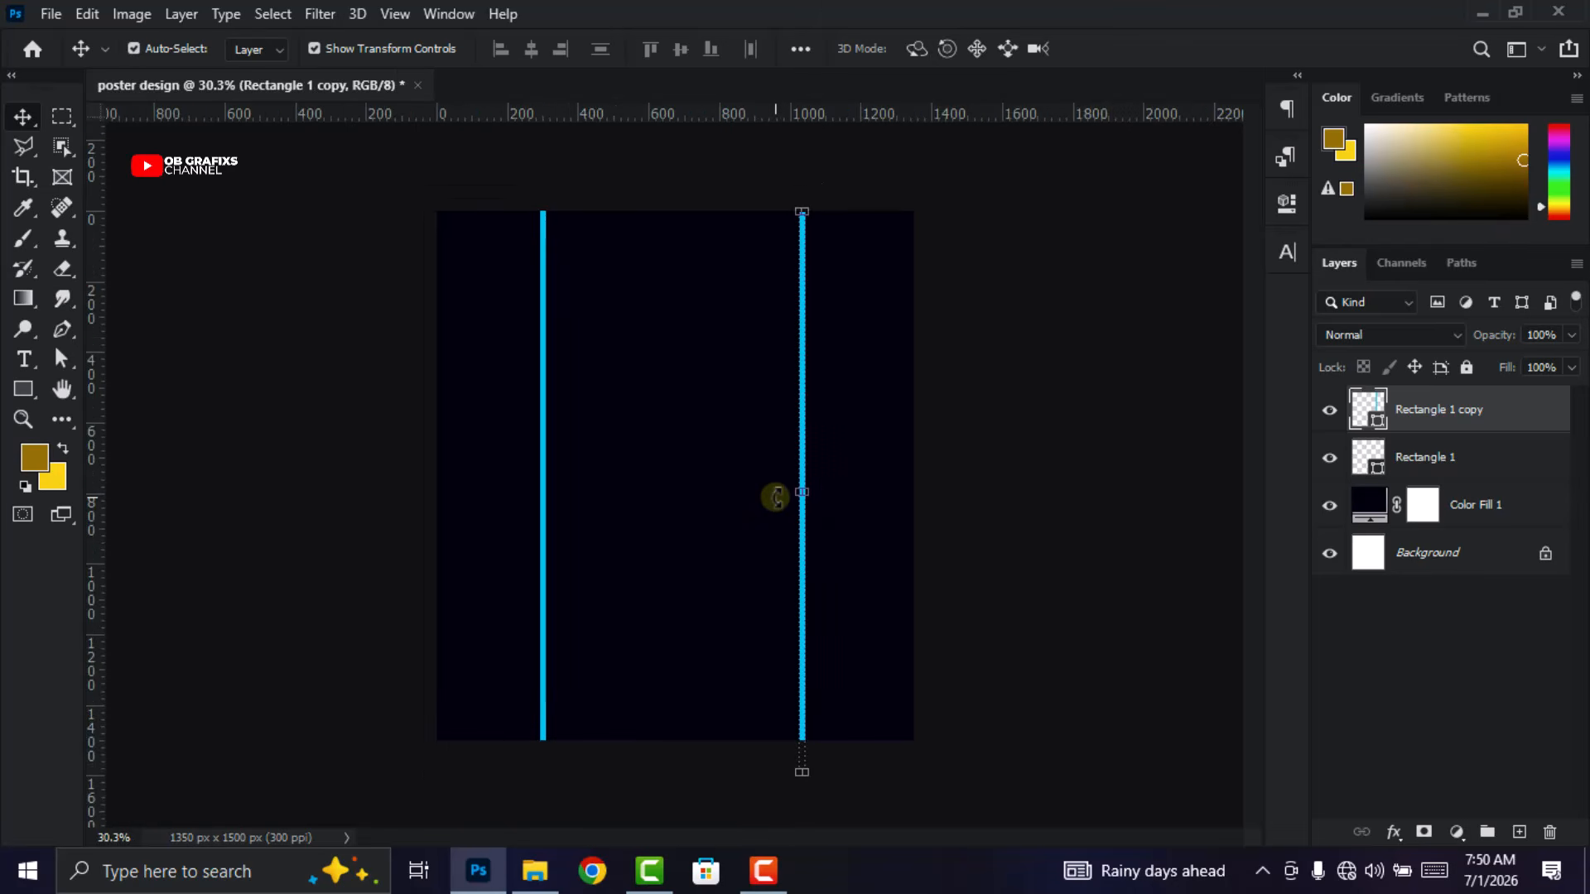
Duplicate the right vertical line, center the copy between the two lines, and rotate it 90° clockwise
{"action": "key", "text": "ctrl+j"}
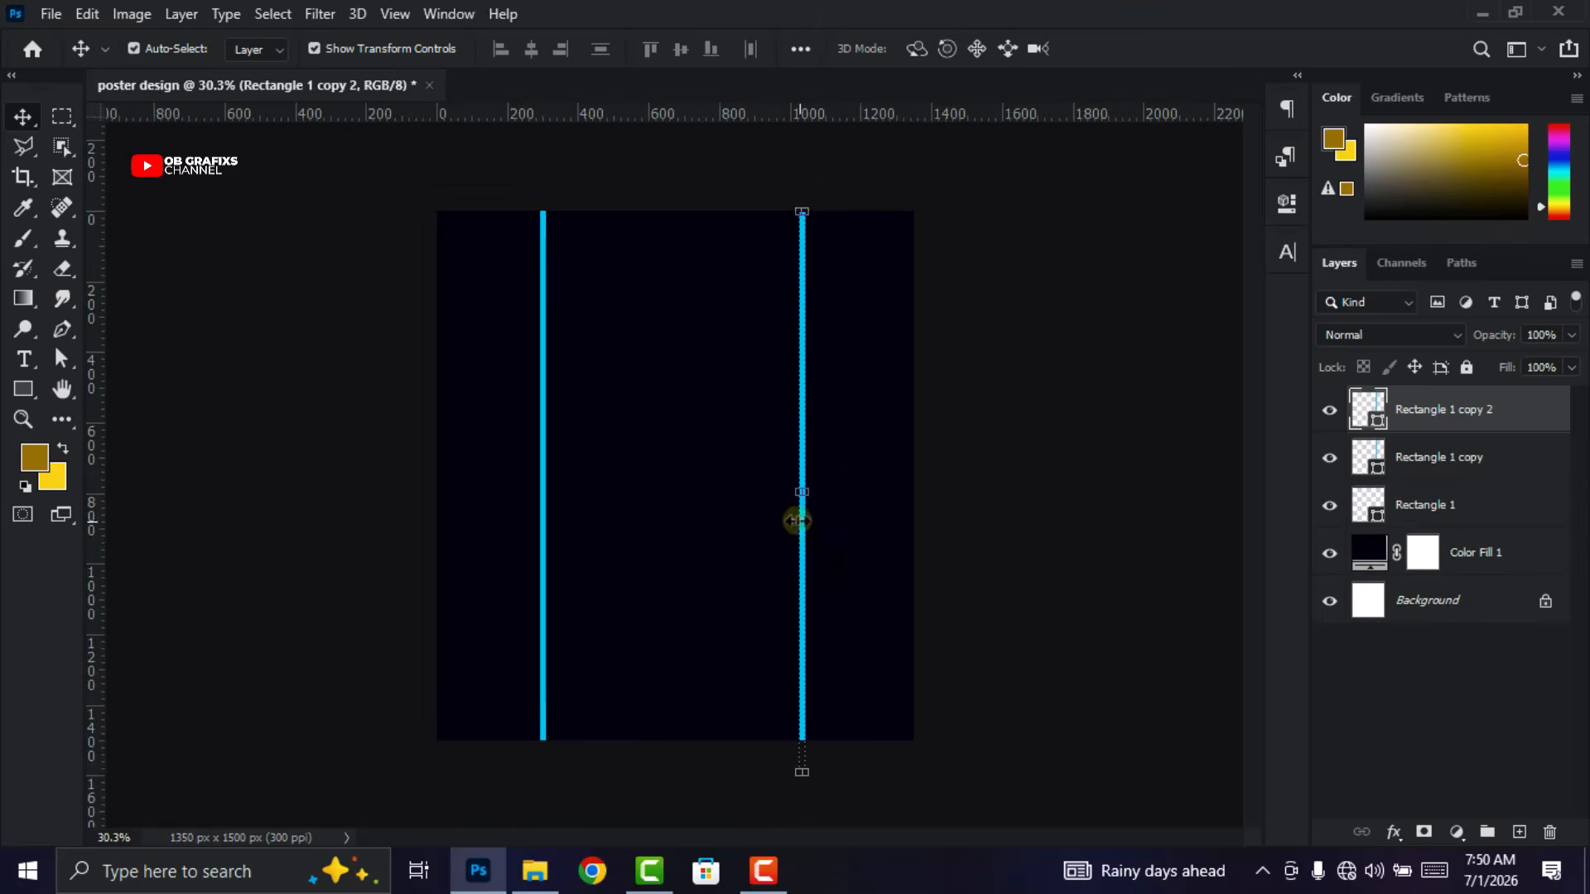
{"action": "left_click_drag", "start_coordinate": [802, 530], "coordinate": [676, 522]}
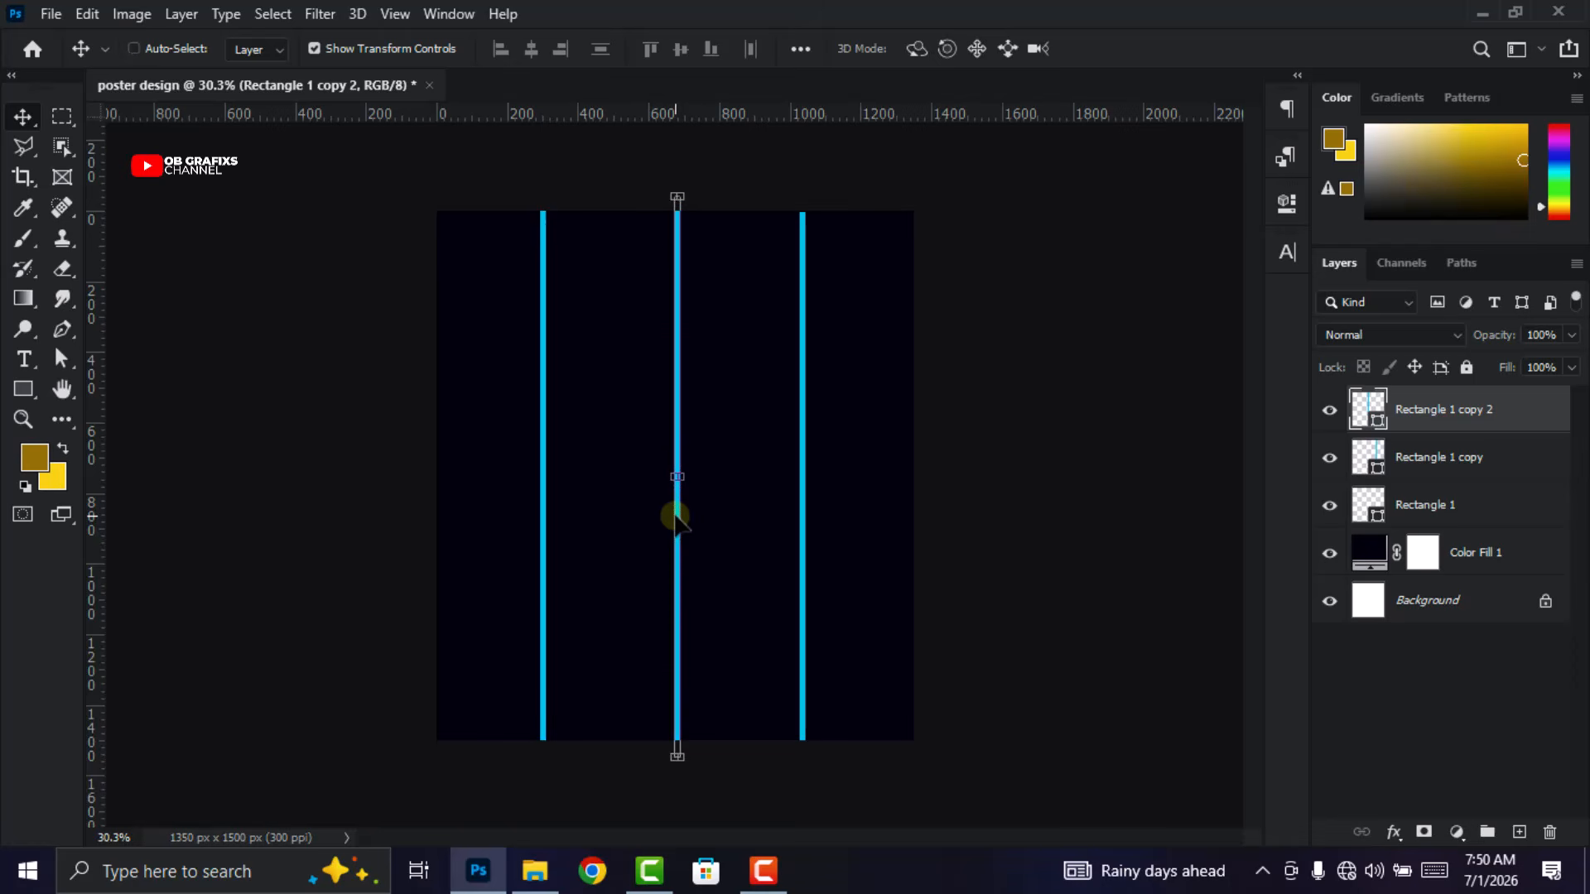
{"action": "key", "text": "ctrl+t"}
{"action": "right_click", "coordinate": [675, 570]}
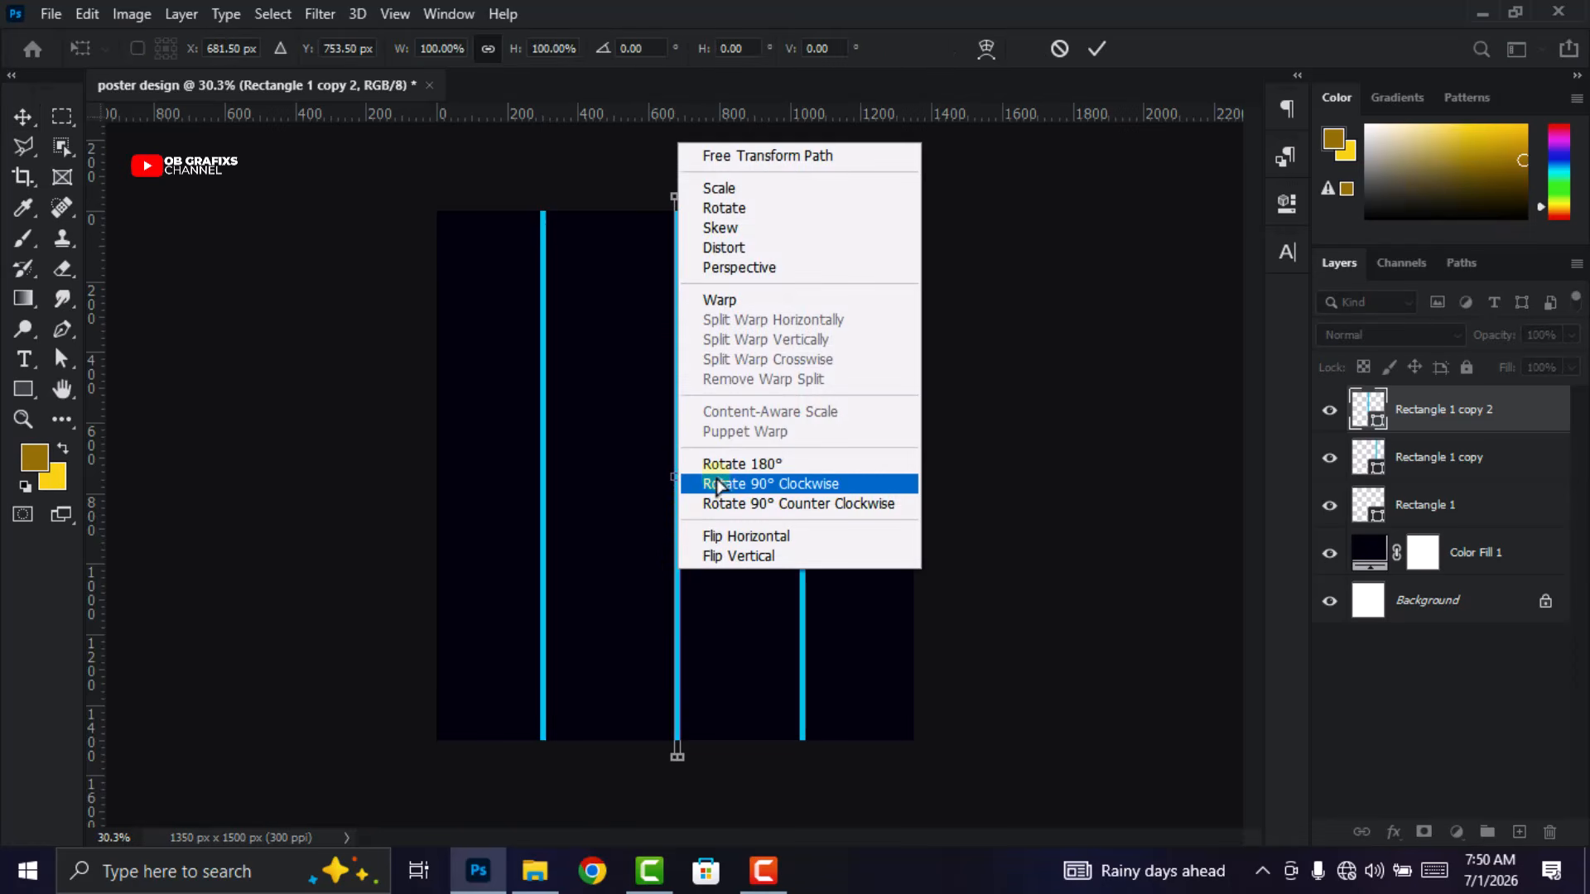
{"action": "left_click", "coordinate": [742, 485]}
Move the horizontal line to the canvas's upper part and place a duplicate of it in the lower part
{"action": "left_click_drag", "start_coordinate": [739, 478], "coordinate": [721, 320]}
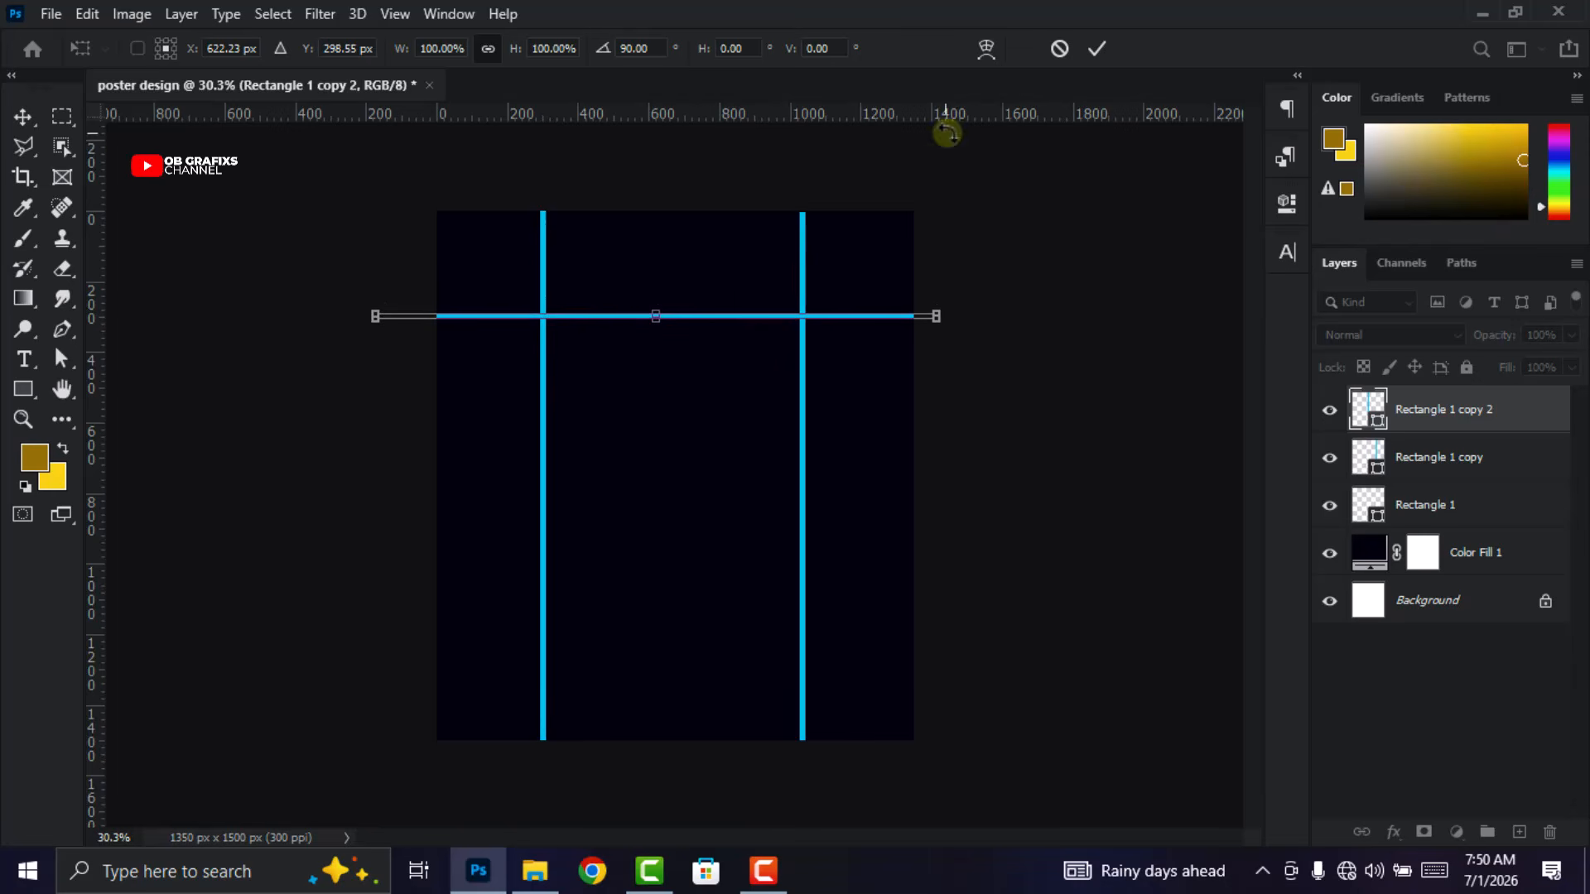
{"action": "left_click", "coordinate": [1096, 48]}
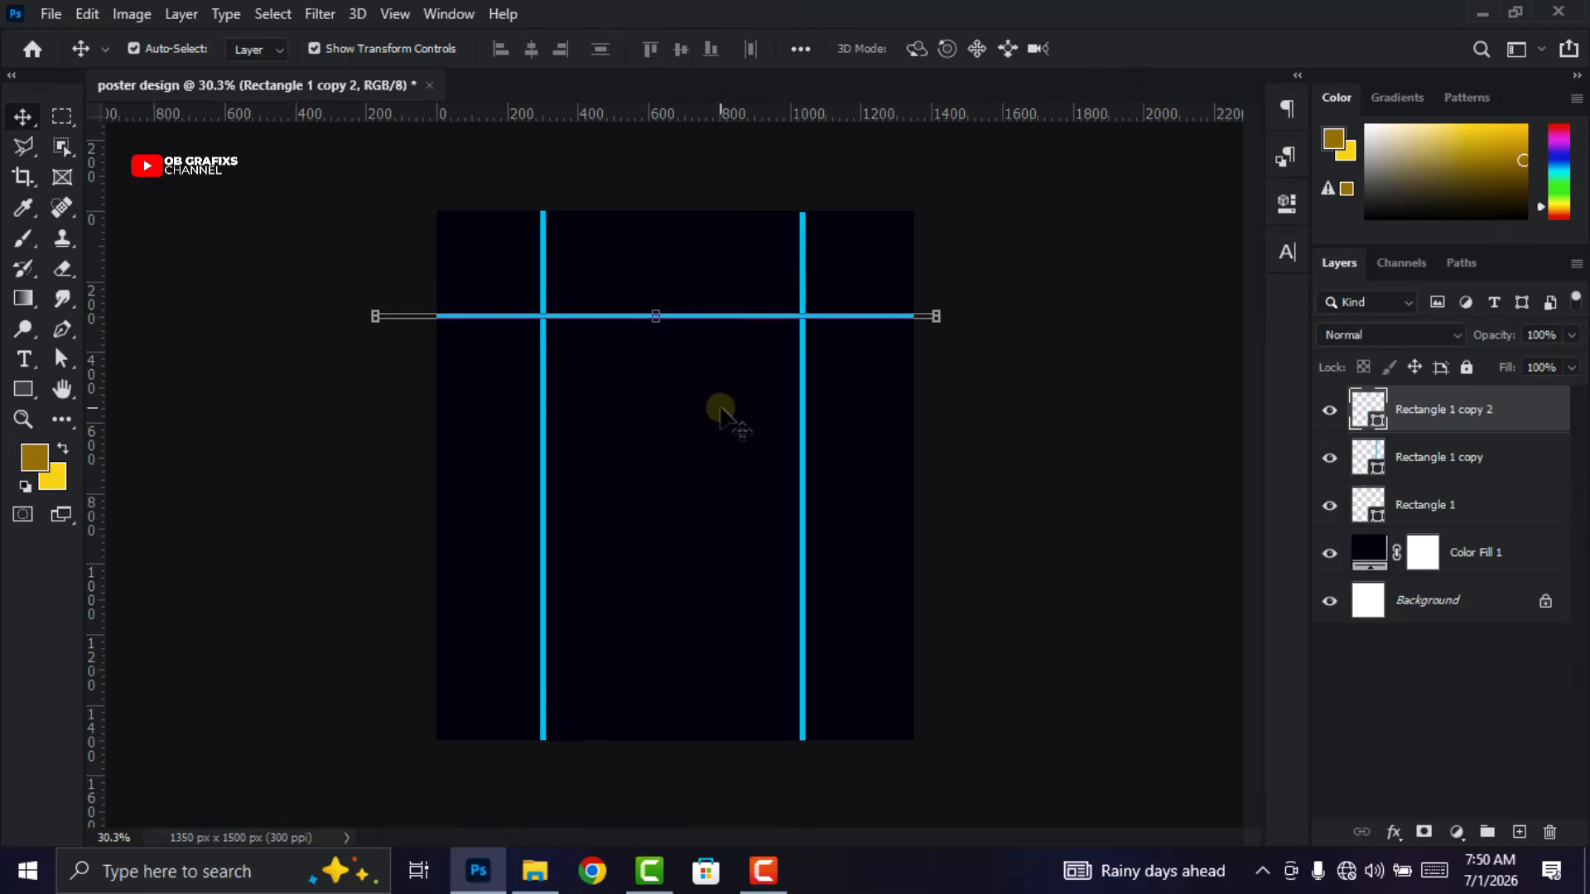
{"action": "key", "text": "ctrl+j"}
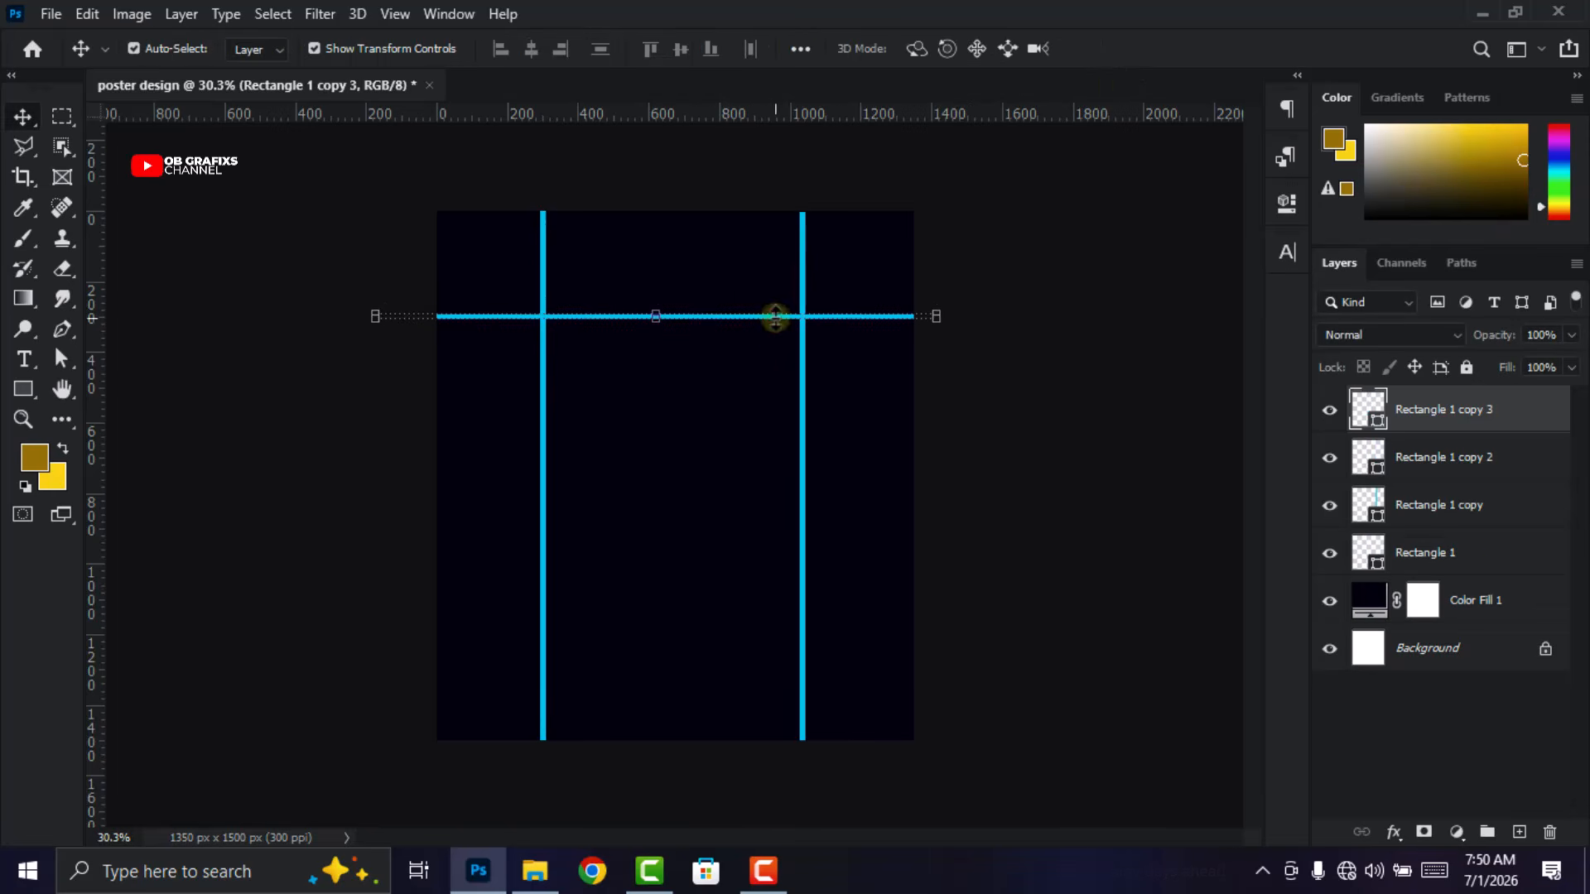
{"action": "left_click_drag", "start_coordinate": [778, 322], "coordinate": [795, 563]}
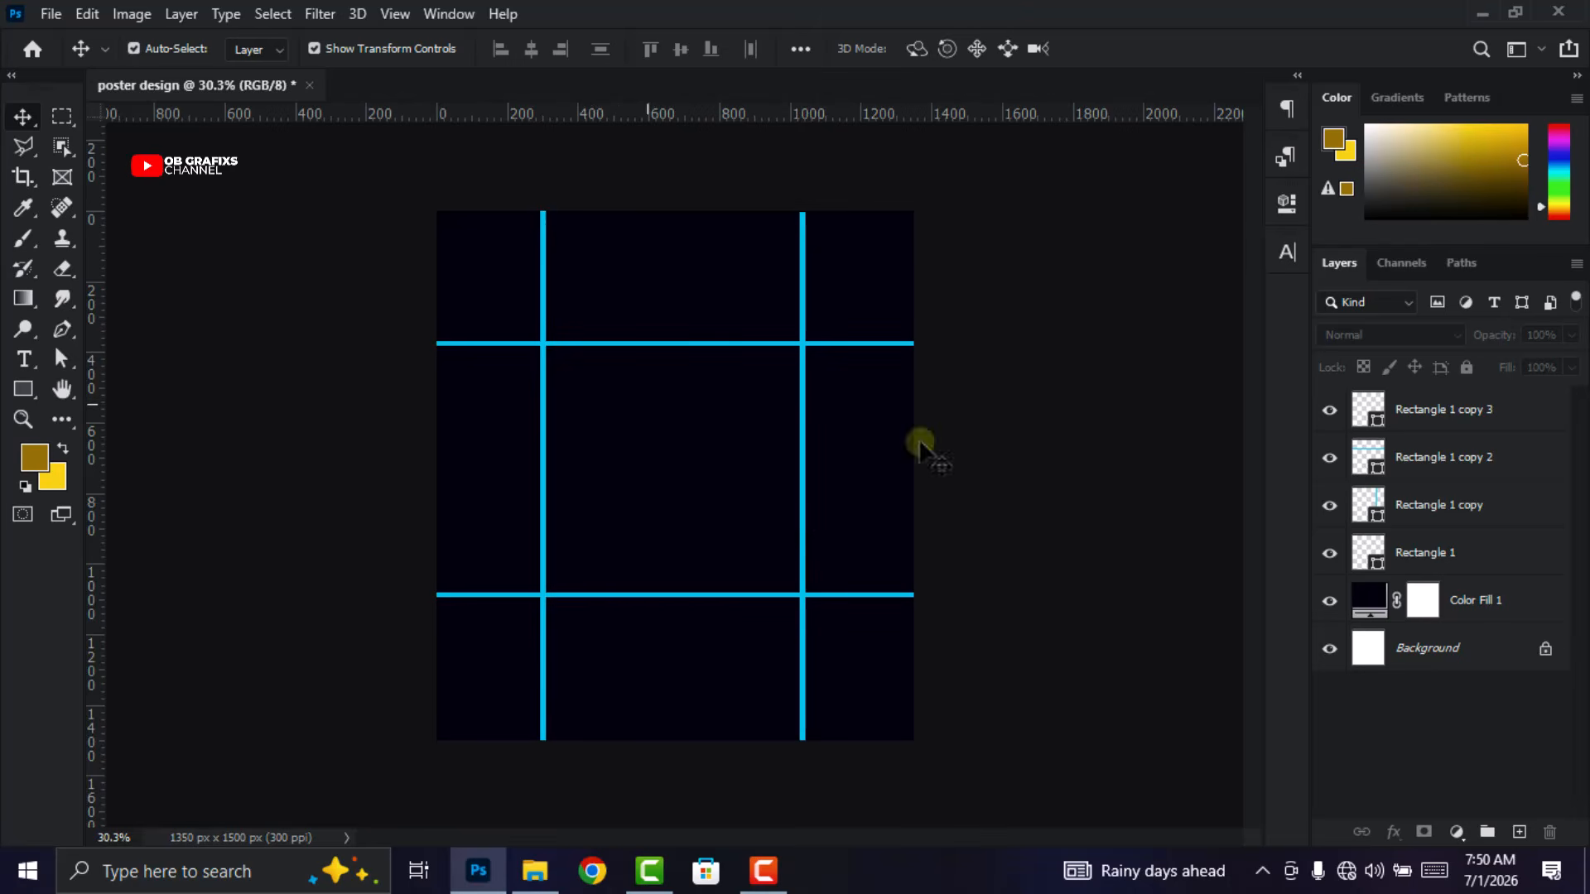
Merge the four blue line rectangles into a single shape layer
{"action": "left_click", "coordinate": [1464, 555]}
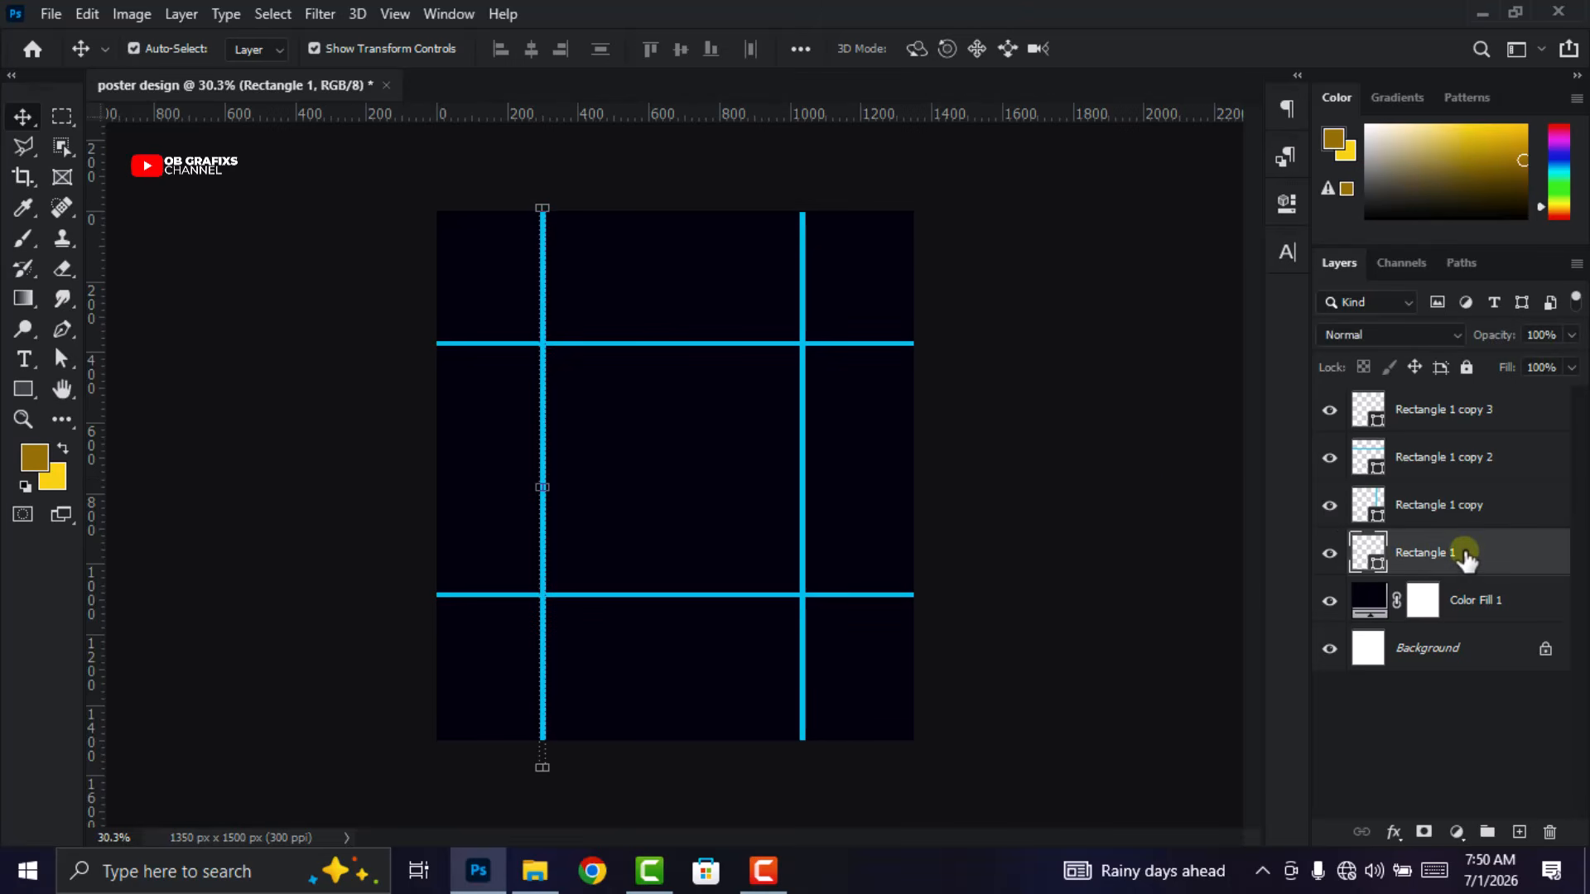
{"action": "left_click", "coordinate": [1455, 412], "text": "shift"}
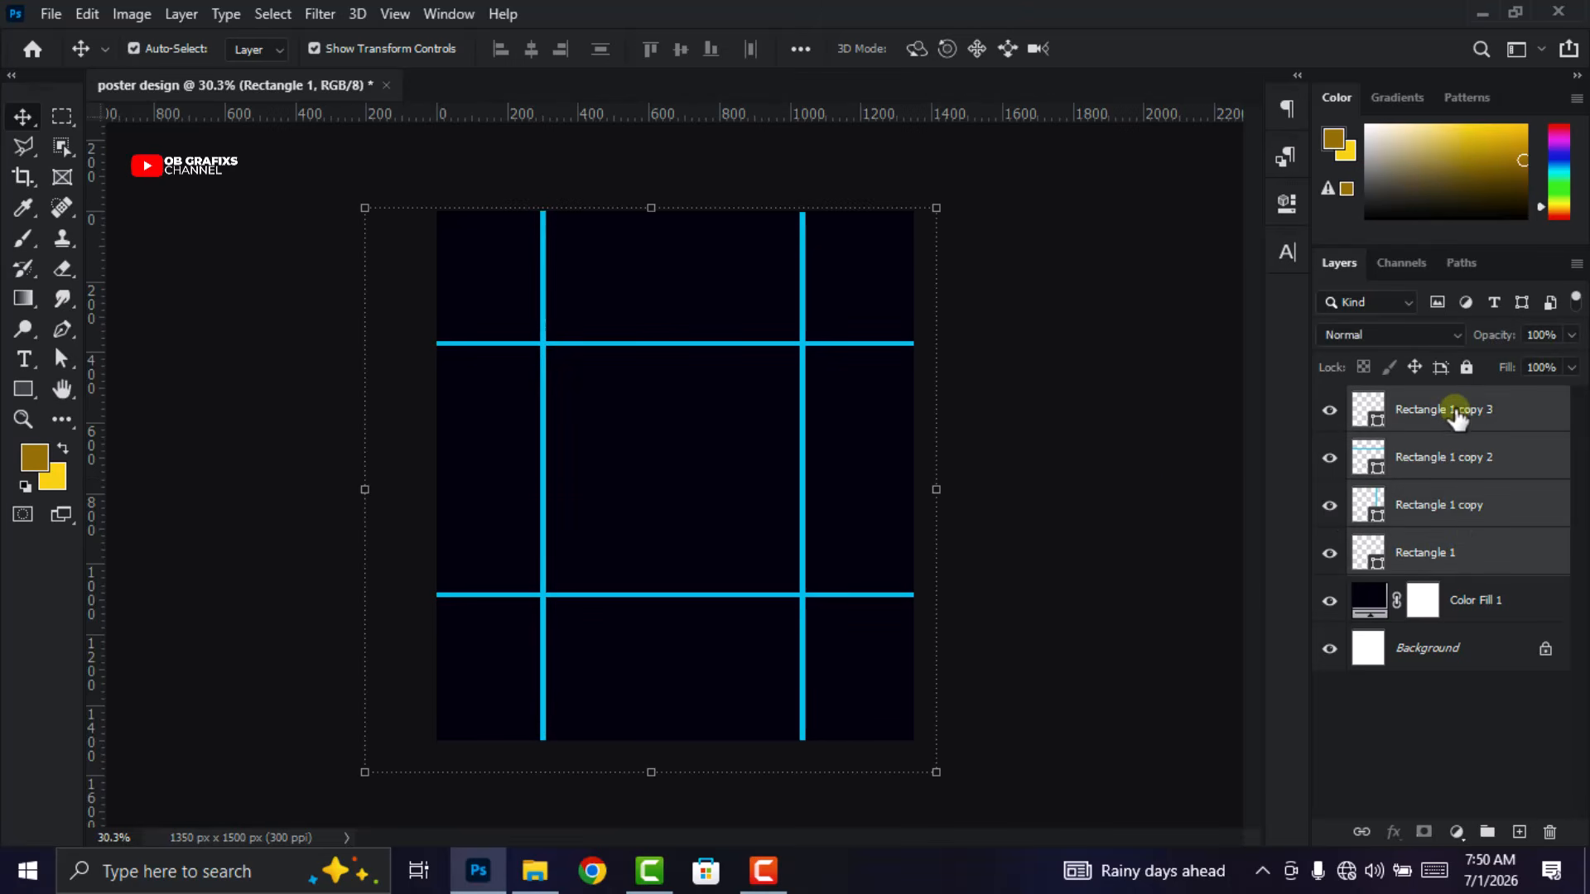
{"action": "right_click", "coordinate": [1464, 507]}
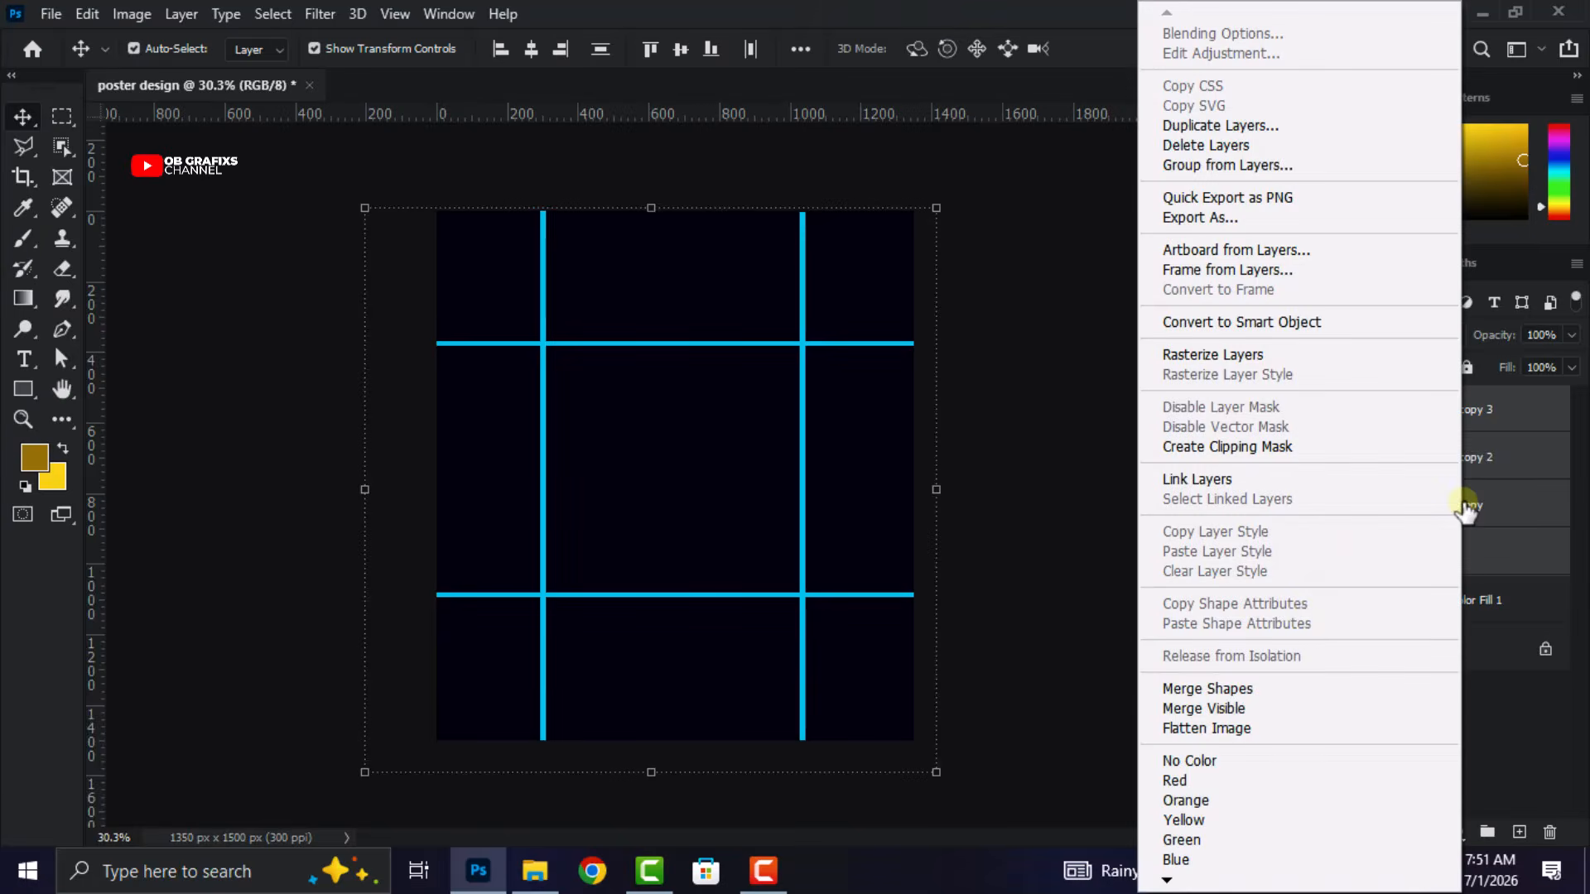
{"action": "left_click", "coordinate": [1271, 688]}
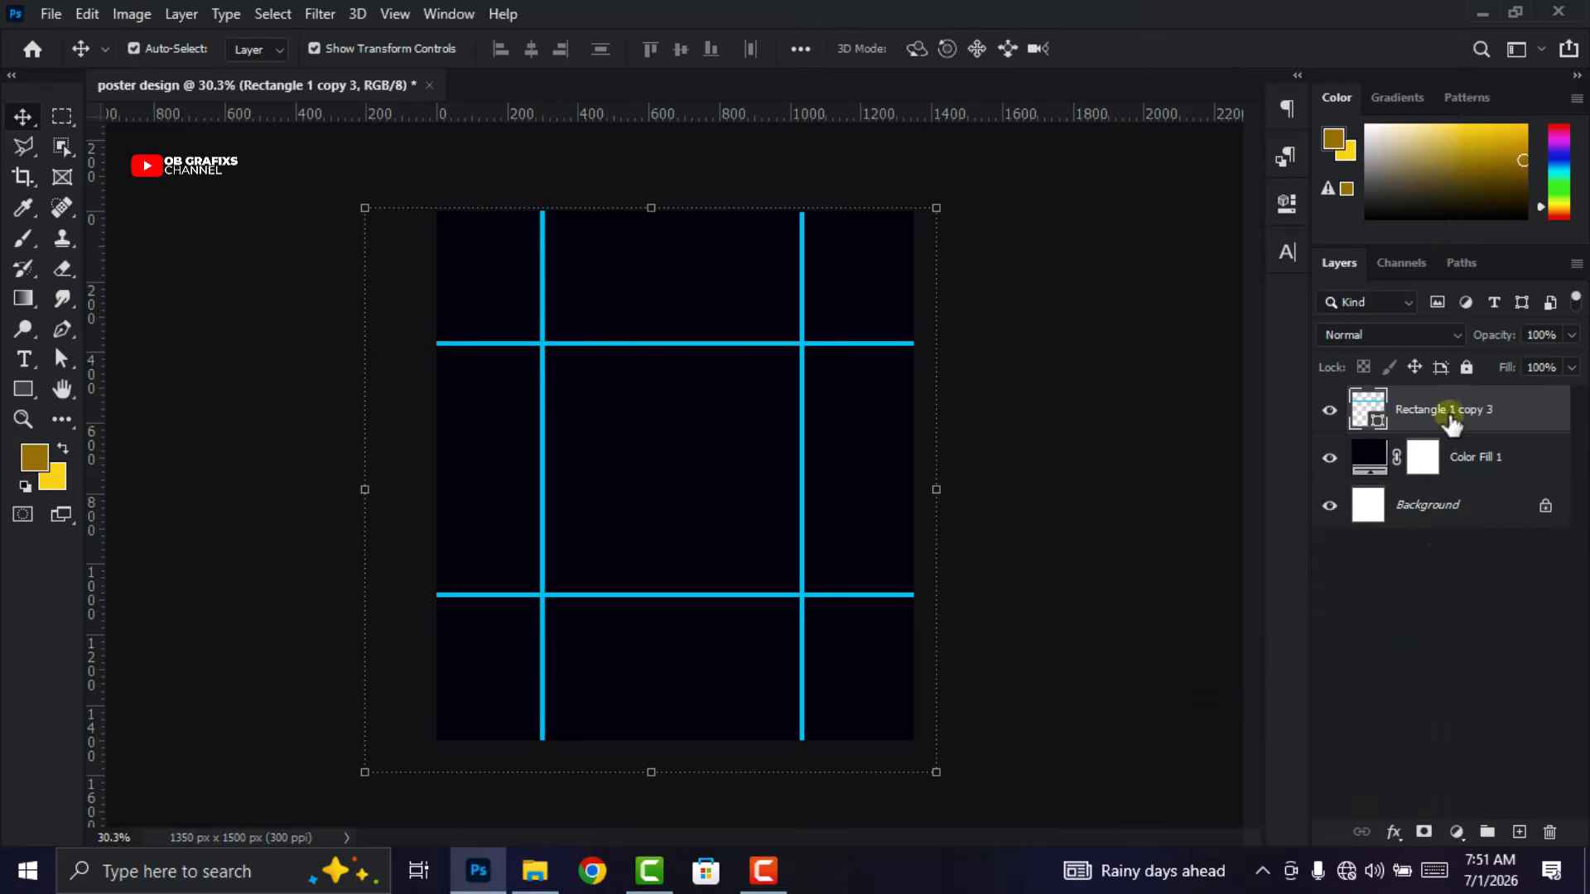
Set the merged line grid's blend mode to Hard Mix and convert the layer to a smart object
{"action": "left_click", "coordinate": [1425, 341]}
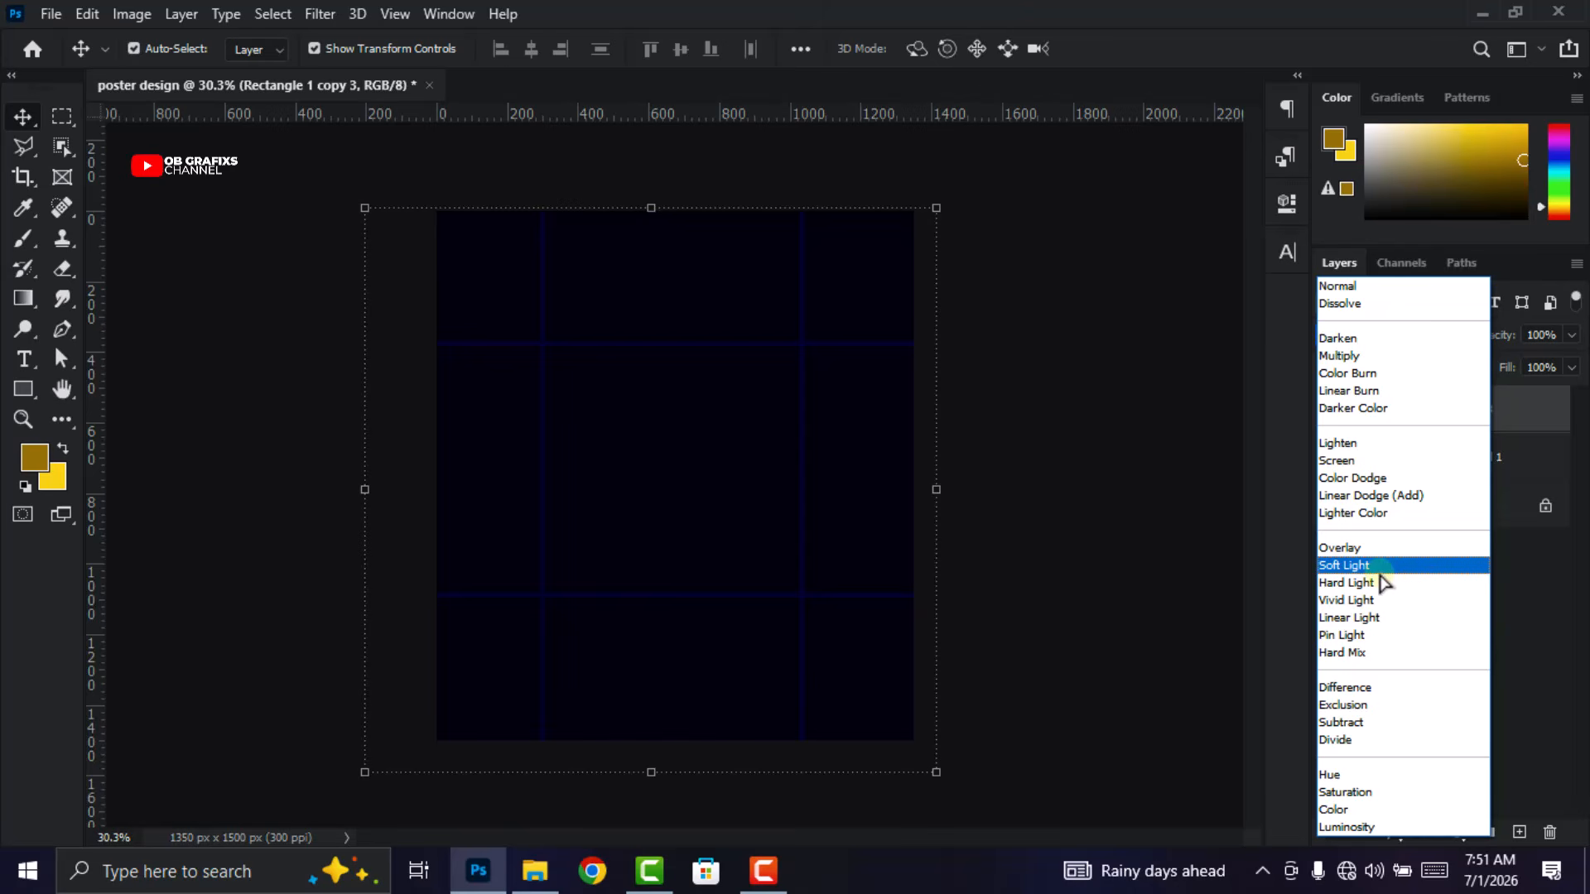
{"action": "left_click", "coordinate": [1368, 654]}
{"action": "right_click", "coordinate": [1413, 413]}
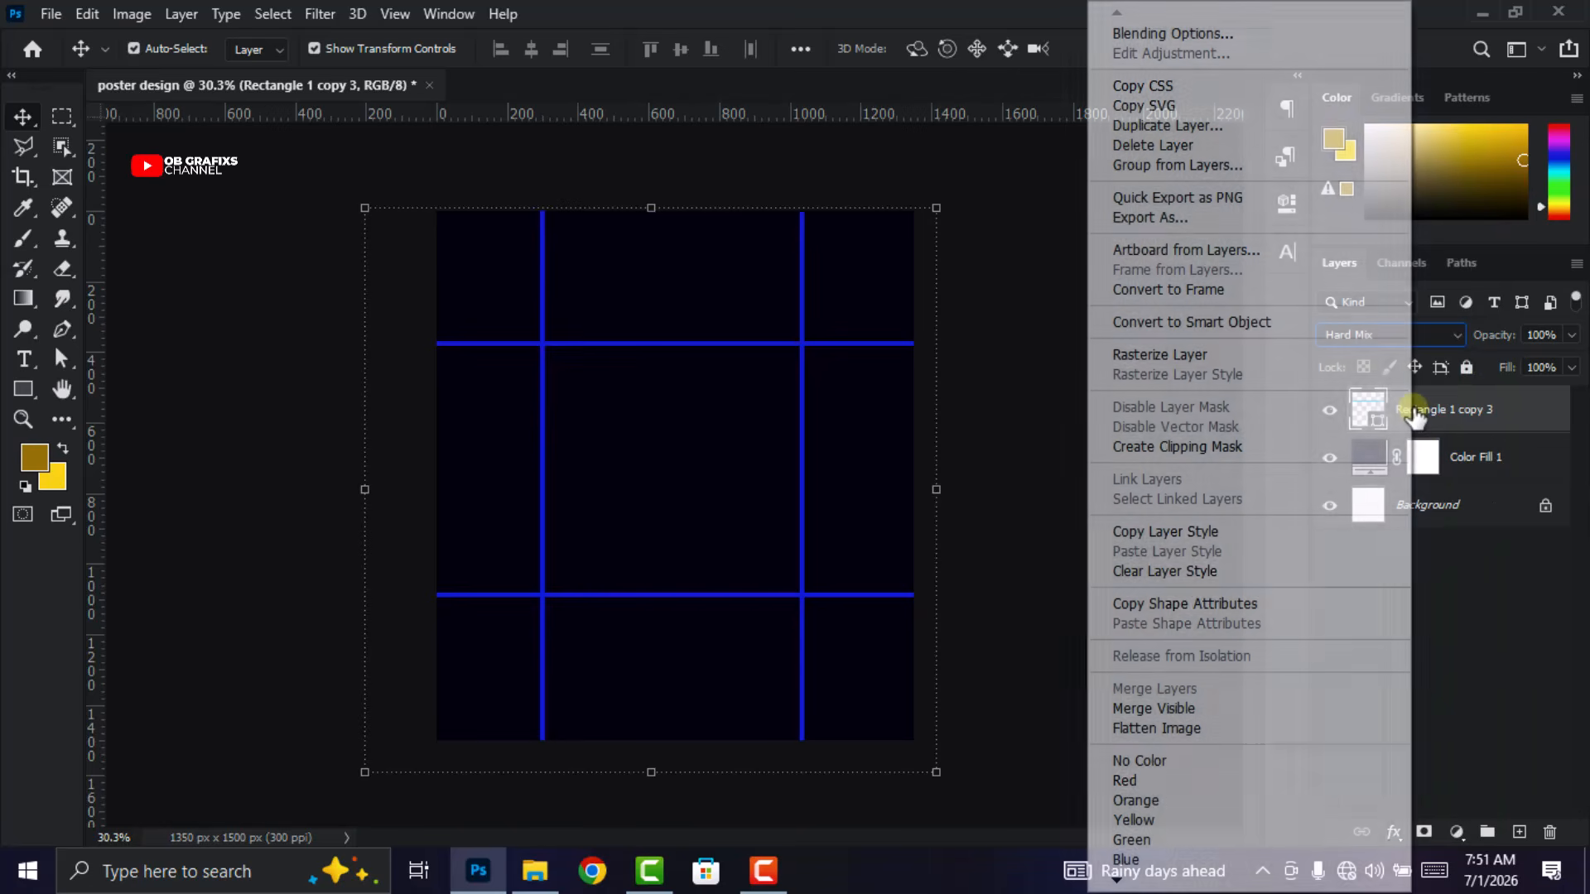
{"action": "left_click", "coordinate": [1192, 322]}
Apply a Gaussian Blur with a 4.6-pixel radius to the line grid and lower its opacity to 56%
{"action": "left_click", "coordinate": [321, 16]}
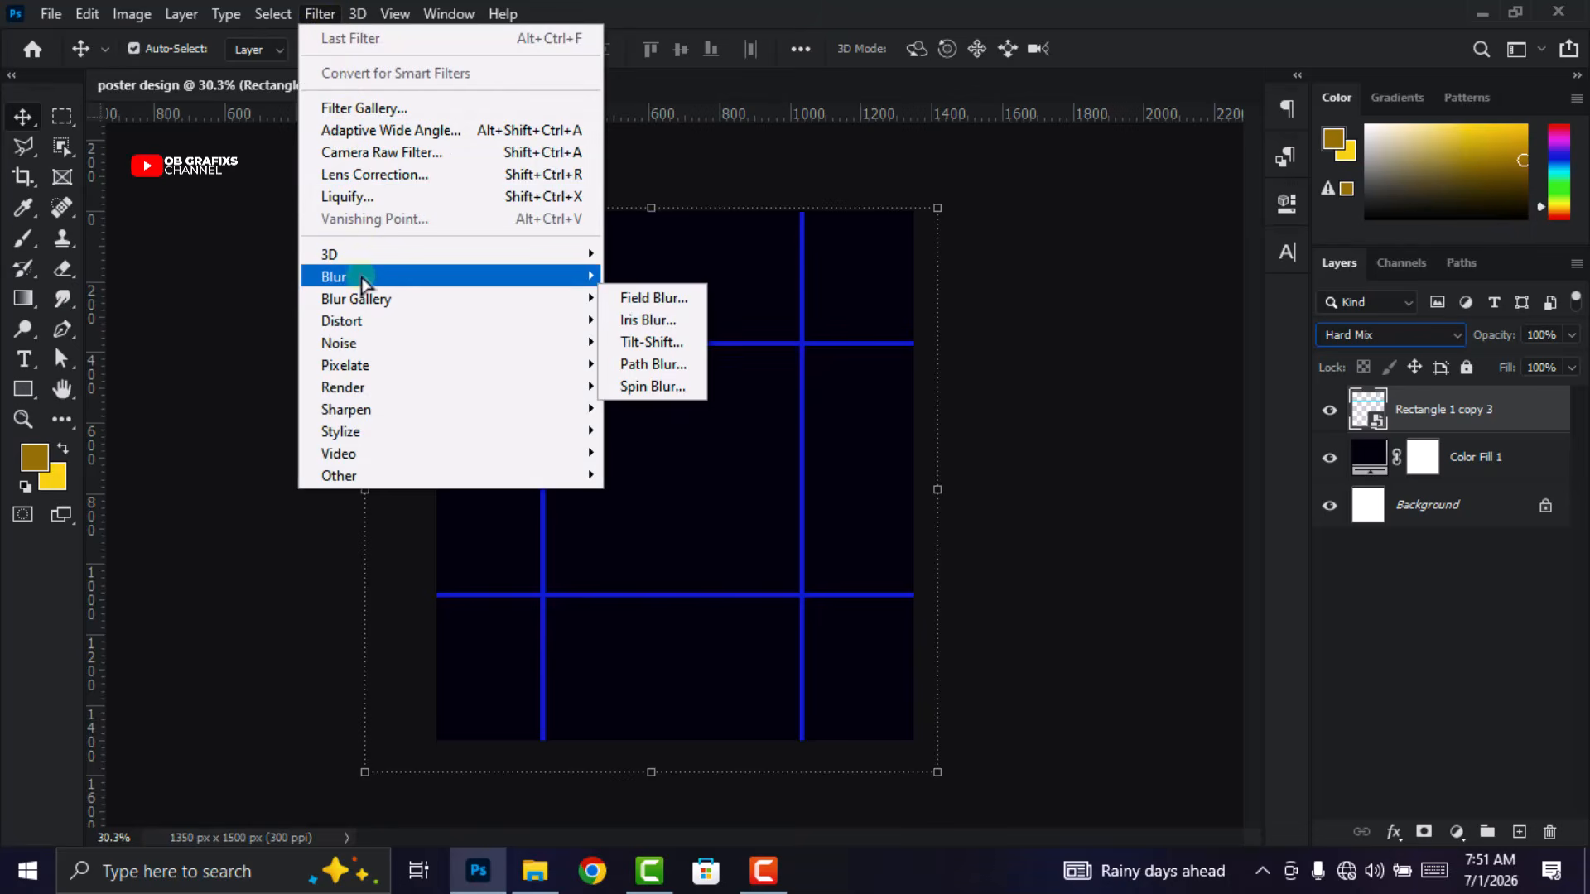
{"action": "mouse_move", "coordinate": [355, 277]}
{"action": "left_click", "coordinate": [712, 362]}
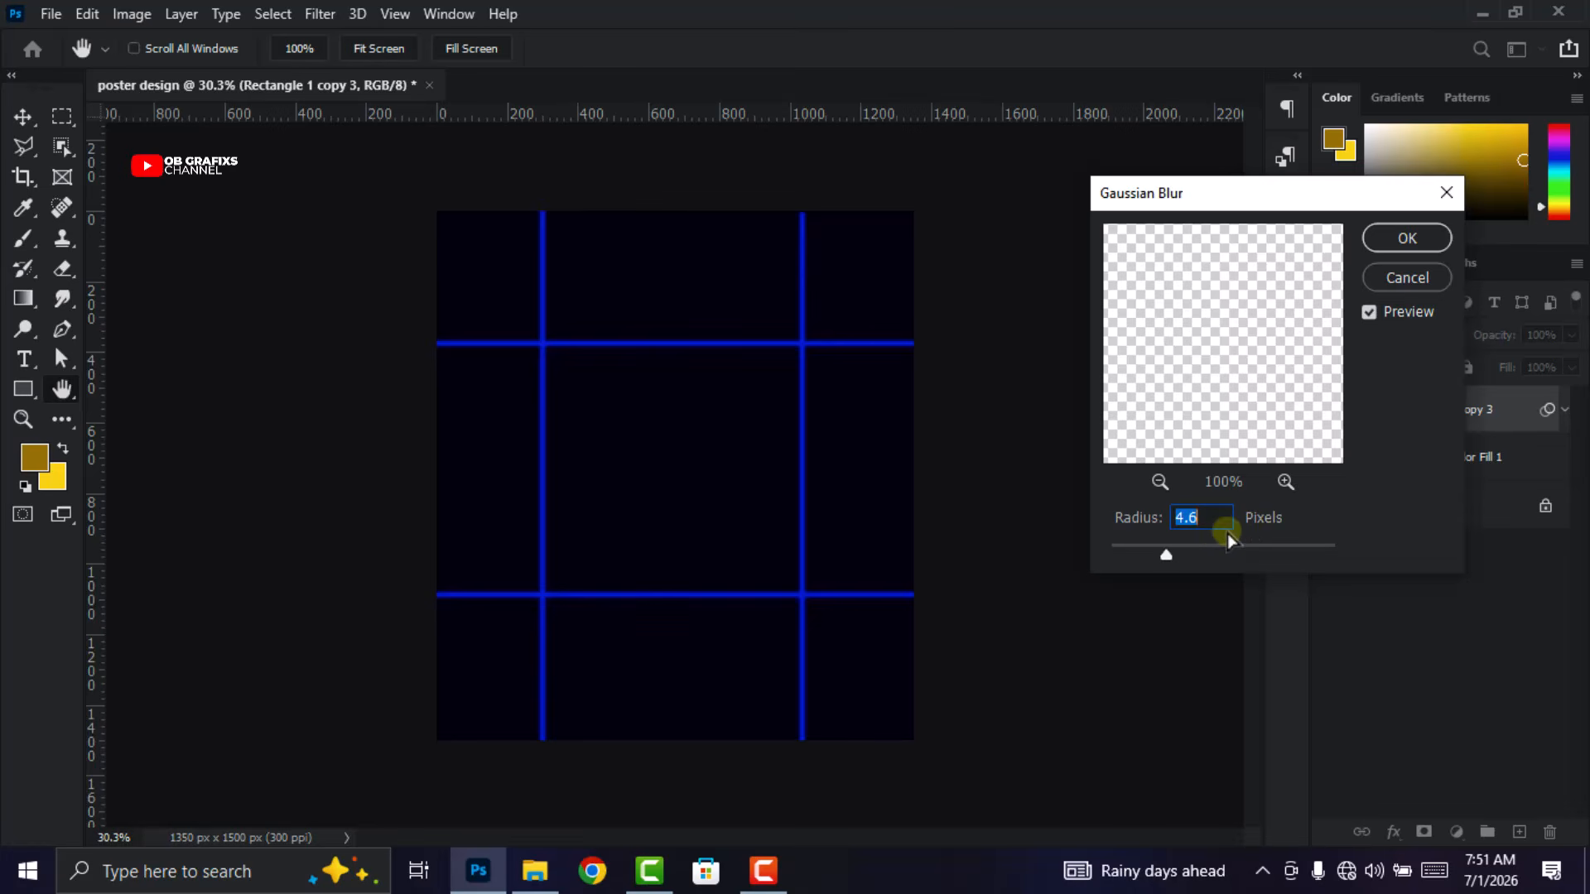
{"action": "left_click", "coordinate": [1407, 238]}
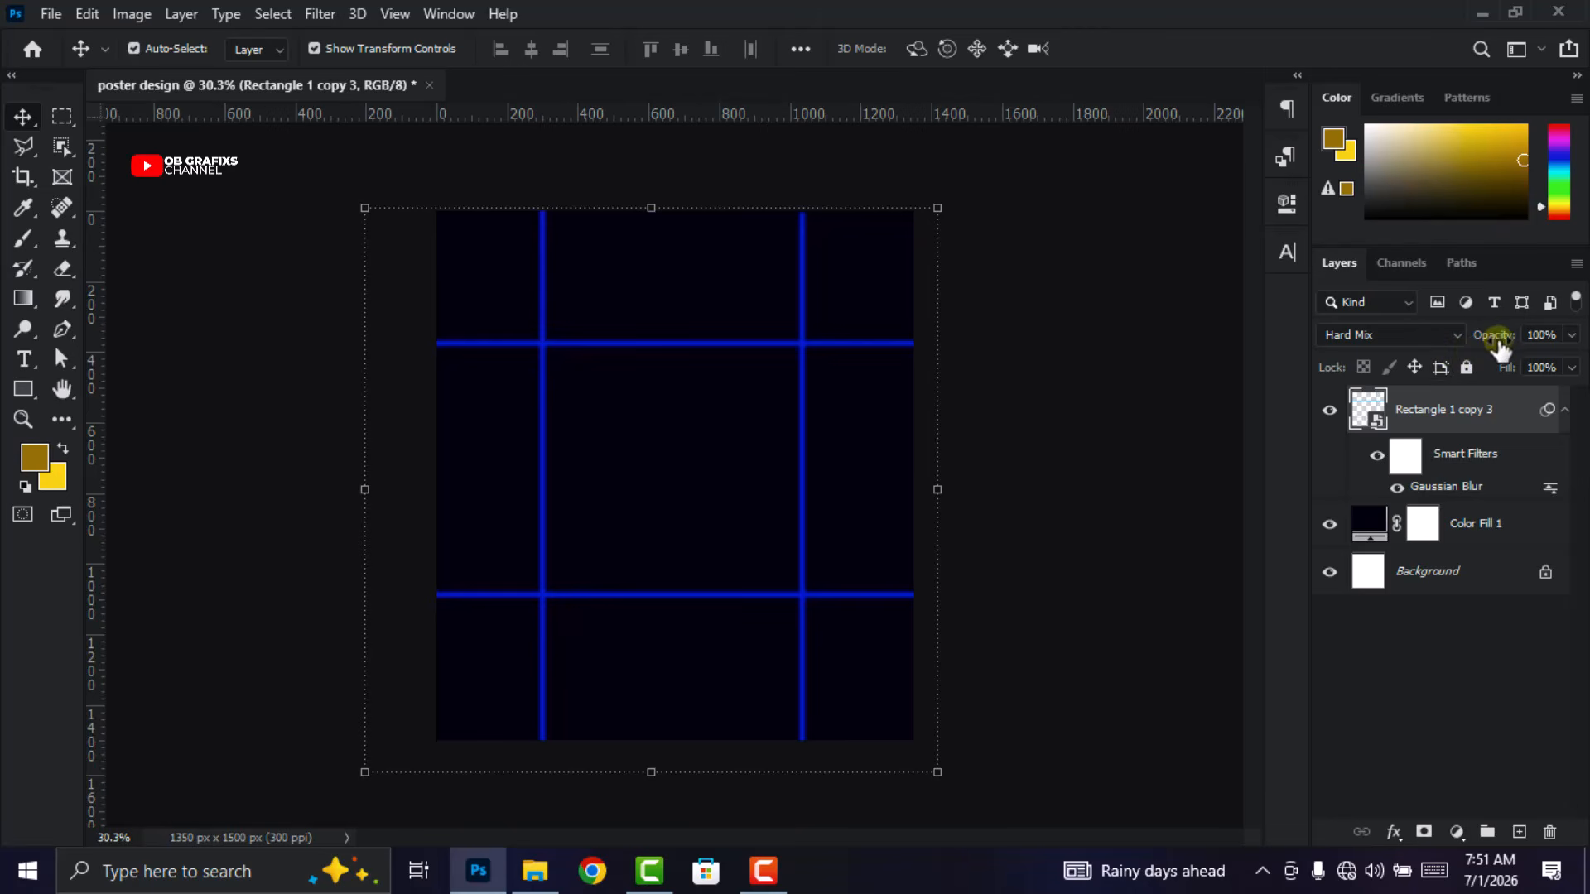
{"action": "left_click_drag", "start_coordinate": [1501, 346], "coordinate": [1494, 341]}
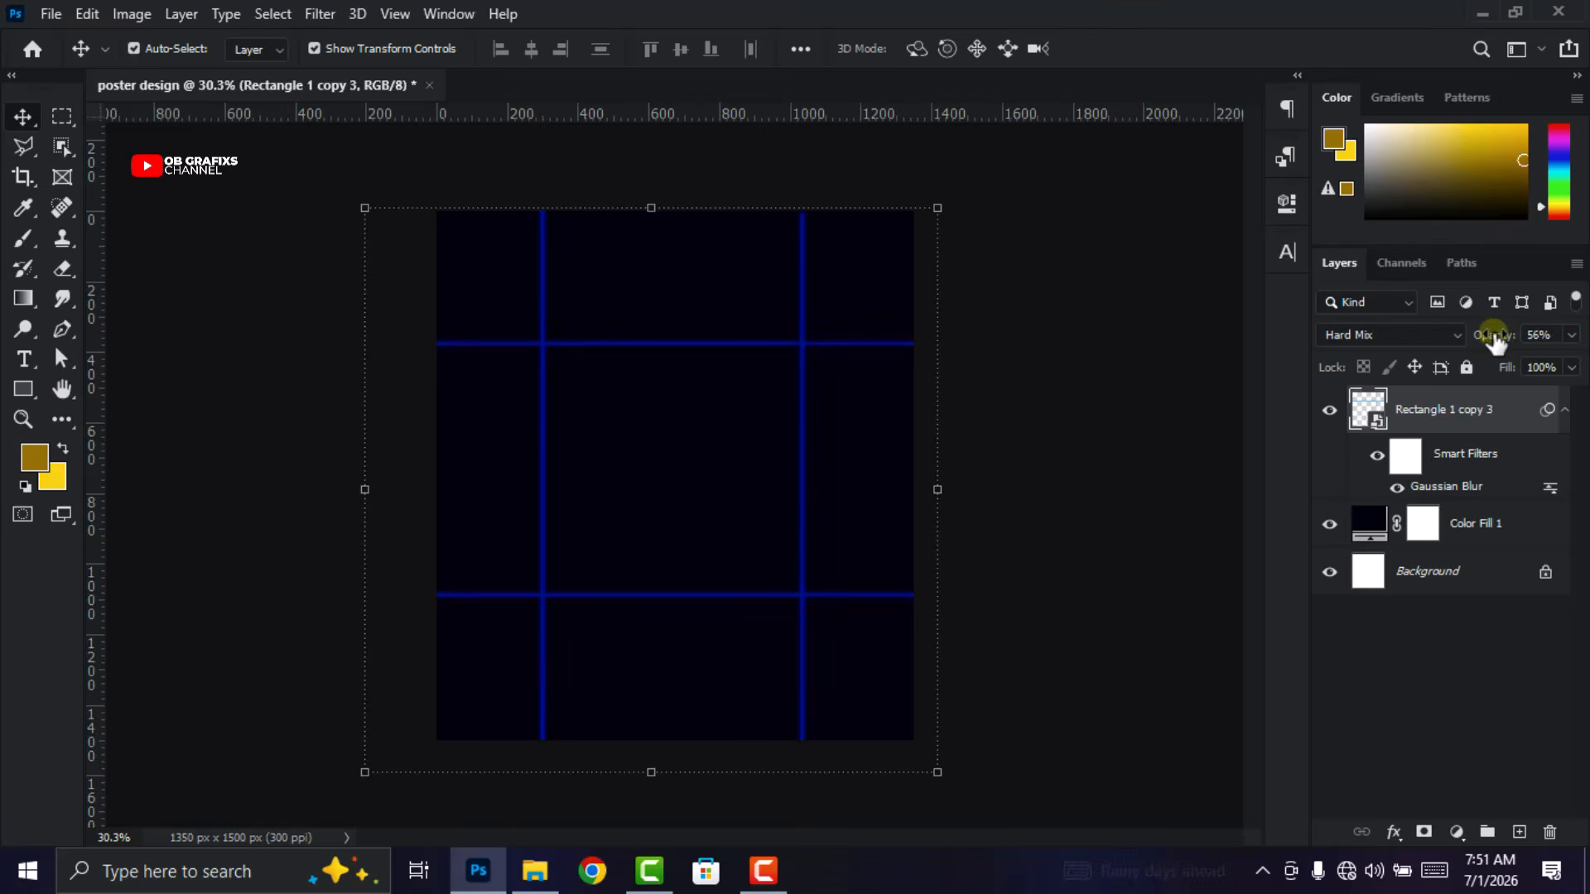
{"action": "left_click", "coordinate": [1111, 456]}
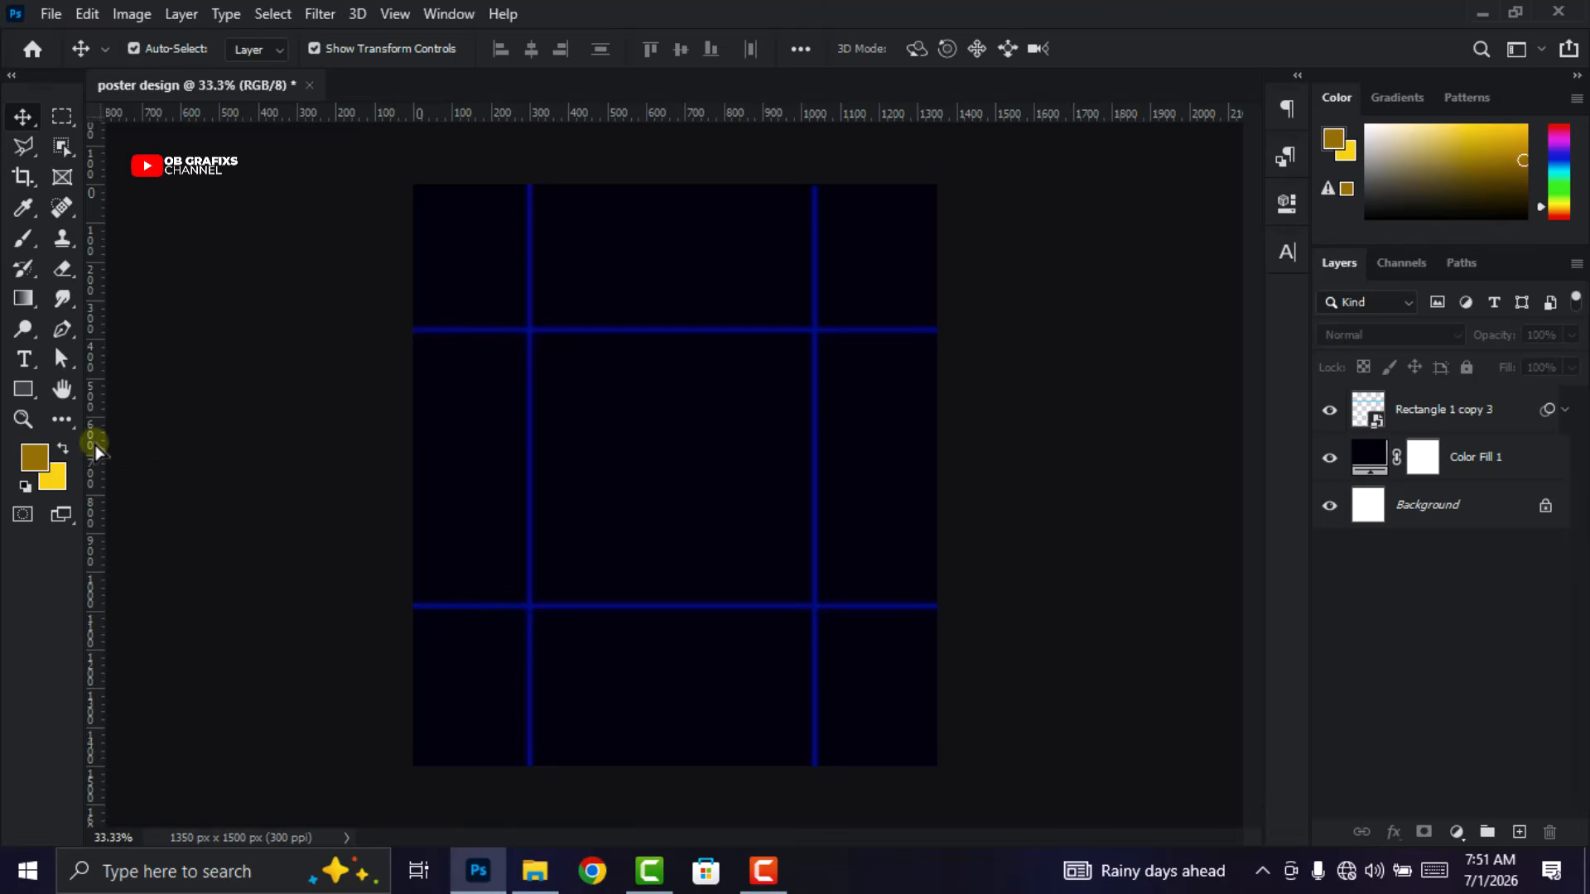
Place a vertical guide at about 520 px and a horizontal guide at about 515 px inside the central grid cell
{"action": "left_click_drag", "start_coordinate": [96, 439], "coordinate": [623, 462]}
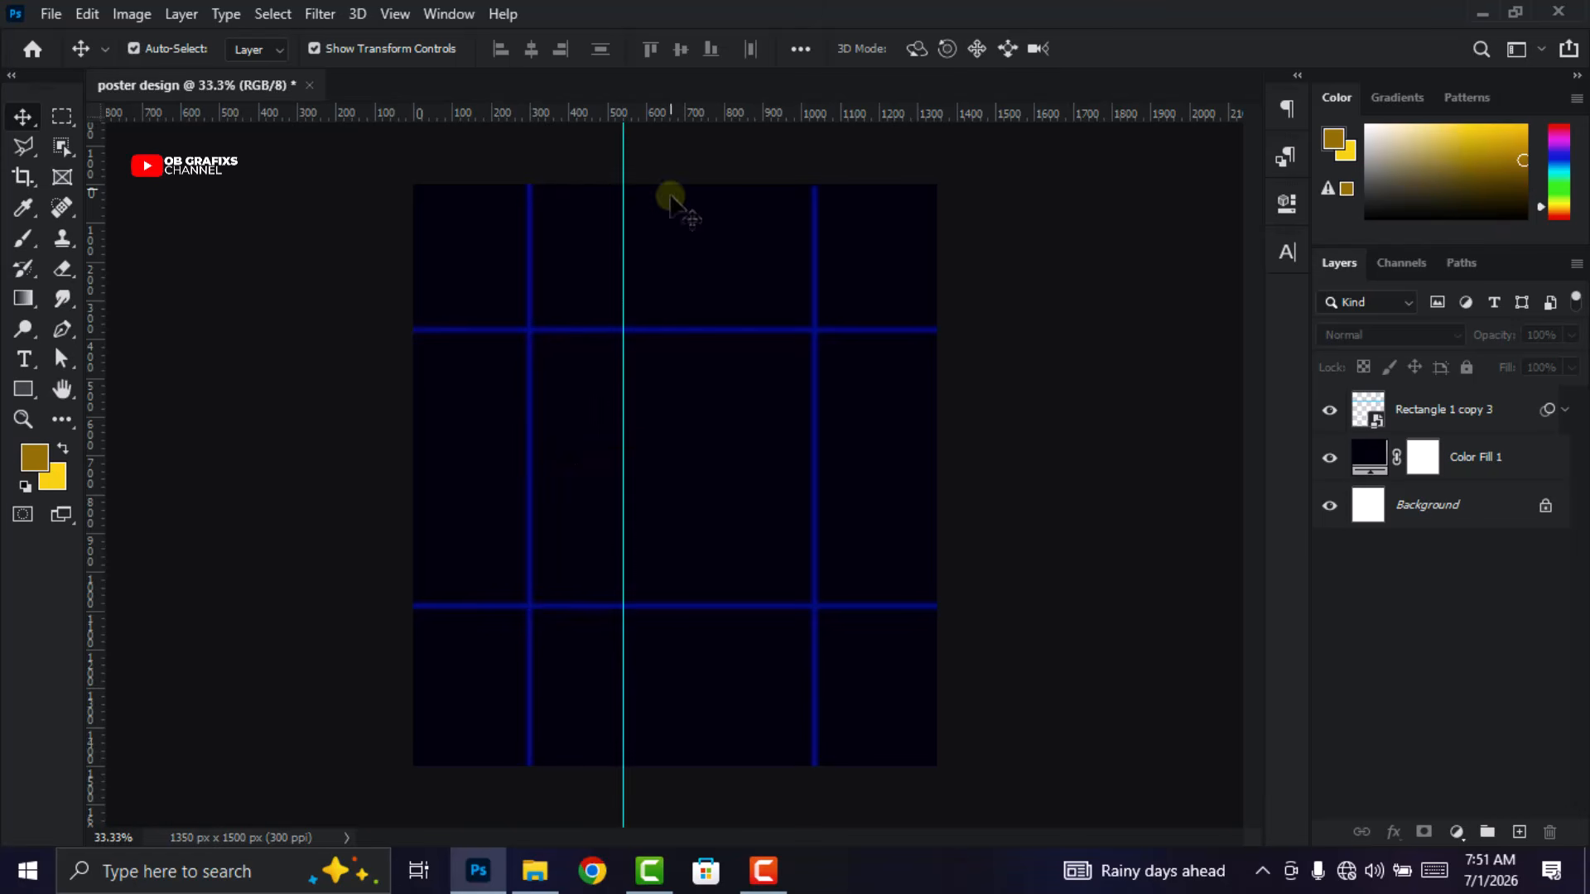
{"action": "left_click_drag", "start_coordinate": [677, 117], "coordinate": [650, 385]}
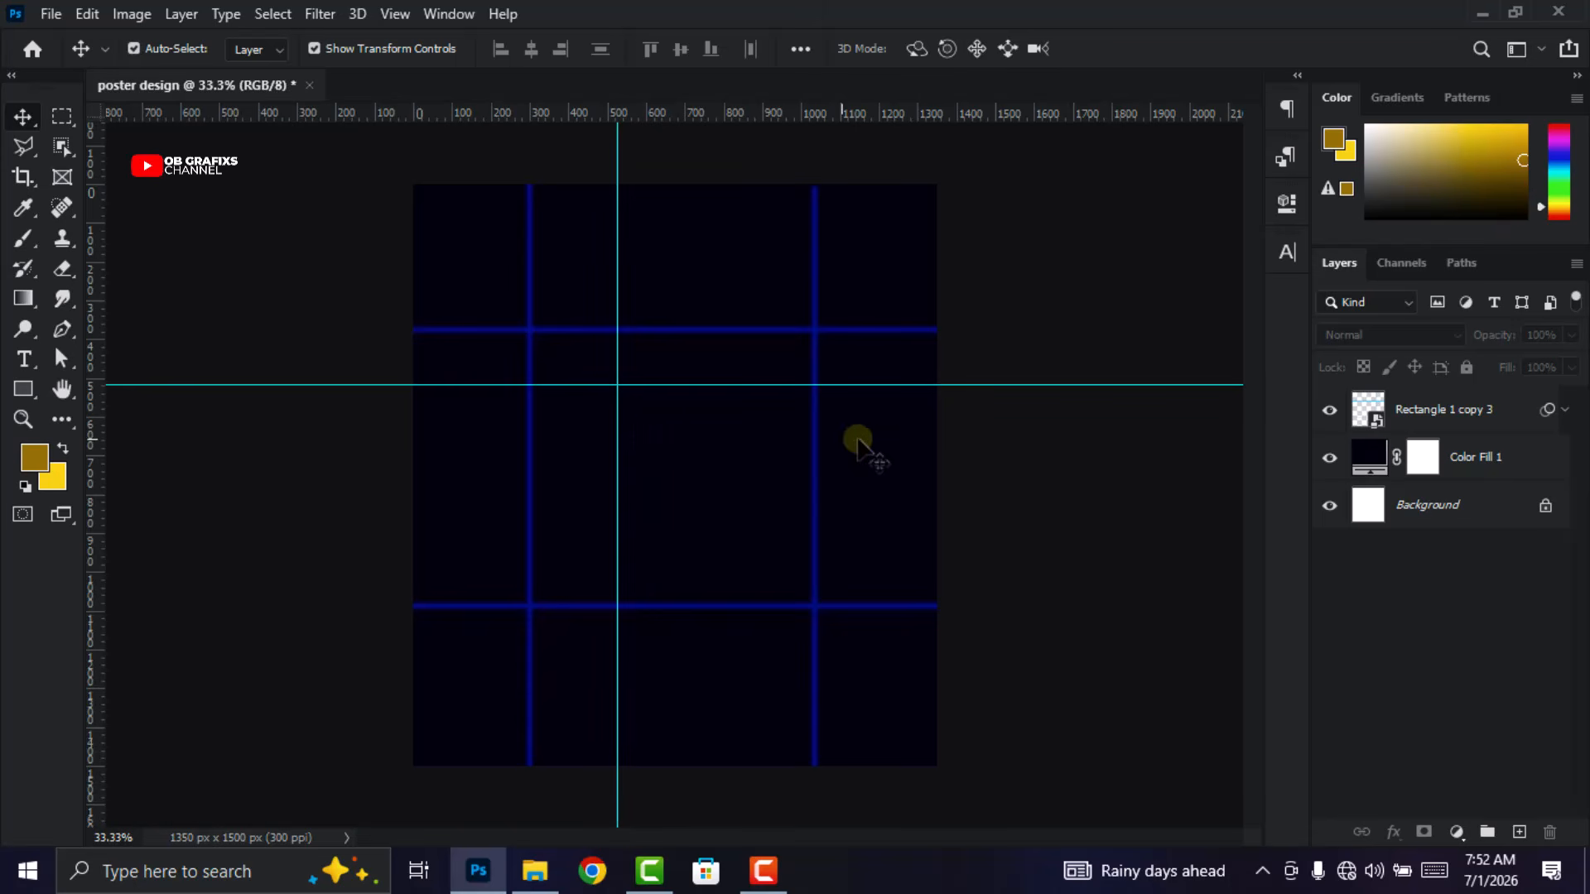
Draw a closed Pen tool shape about 221 × 715 px with a slanted top, between the left grid line and the vertical guide
{"action": "left_click", "coordinate": [64, 330]}
{"action": "scroll", "coordinate": [568, 455], "scroll_direction": "up", "scroll_amount": 2}
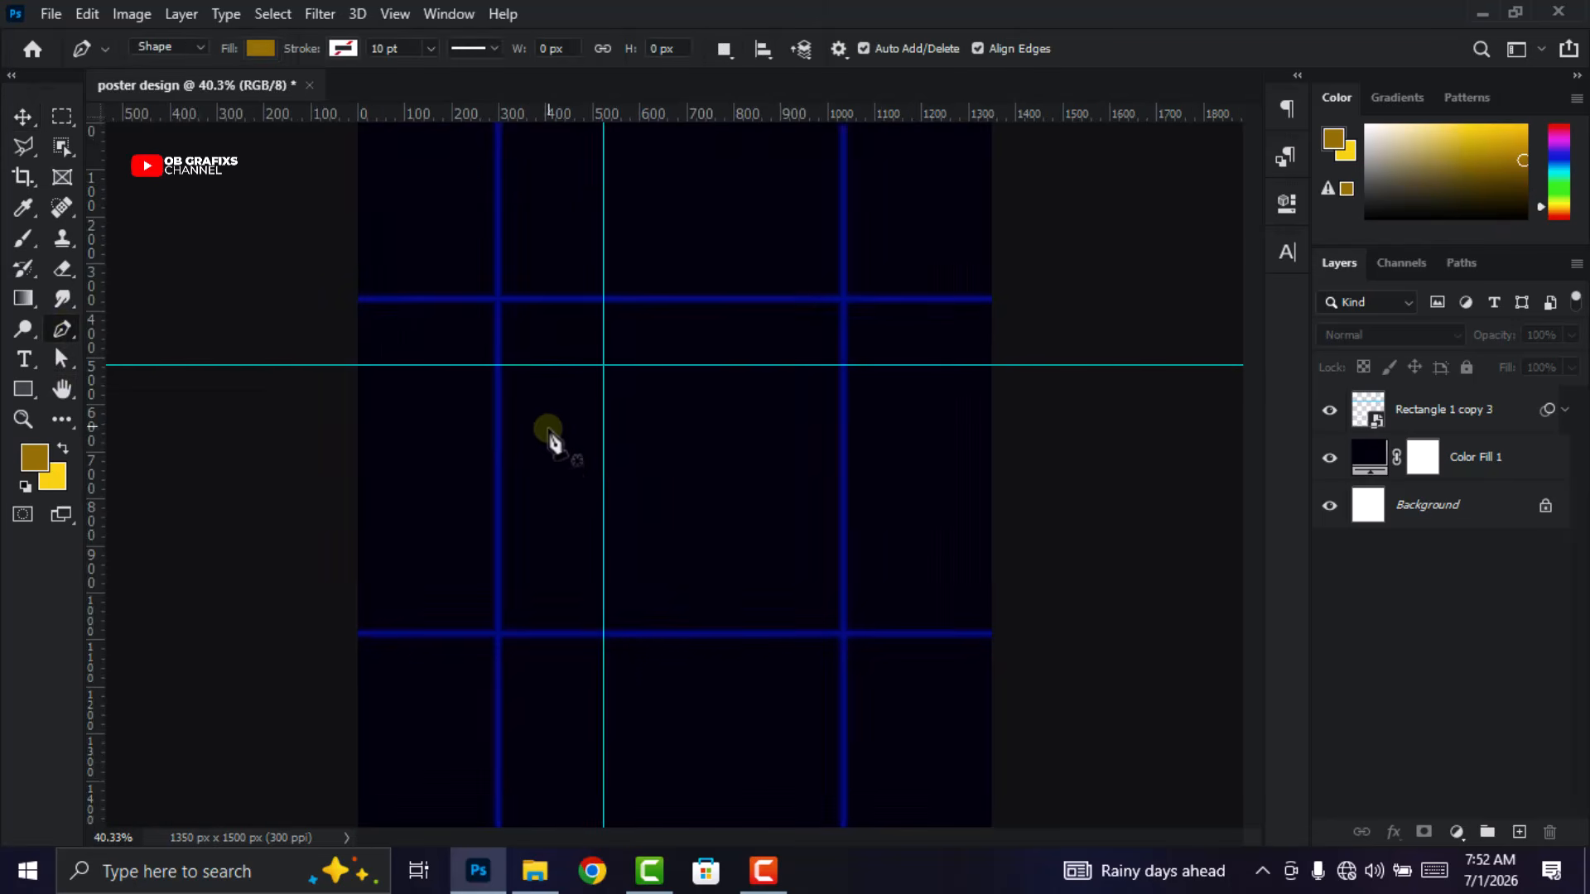
{"action": "left_click", "coordinate": [500, 299]}
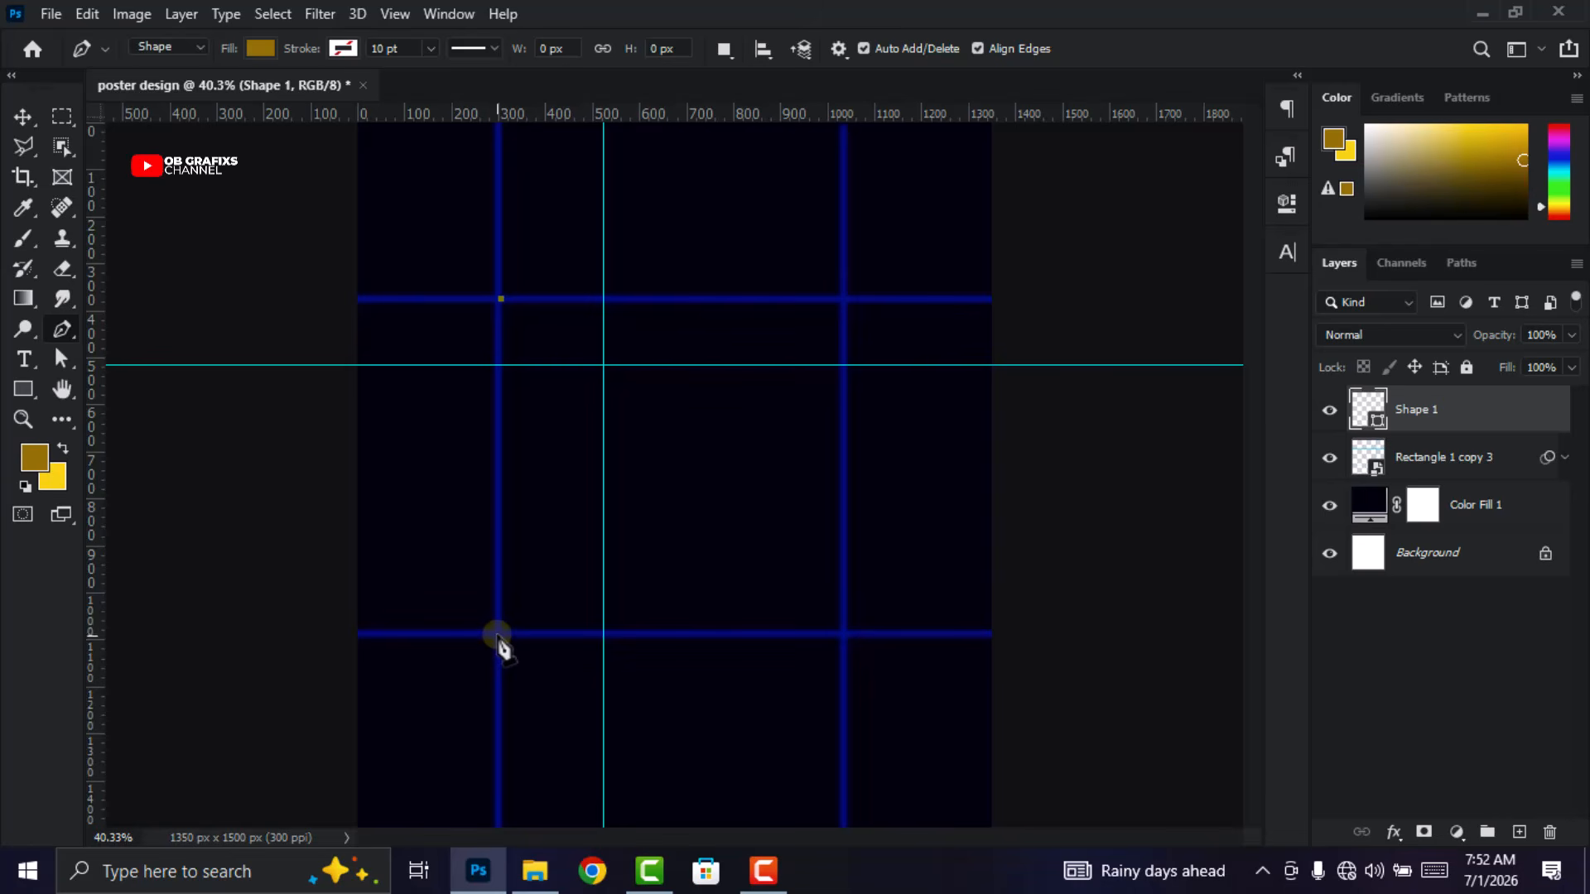
{"action": "left_click", "coordinate": [498, 634]}
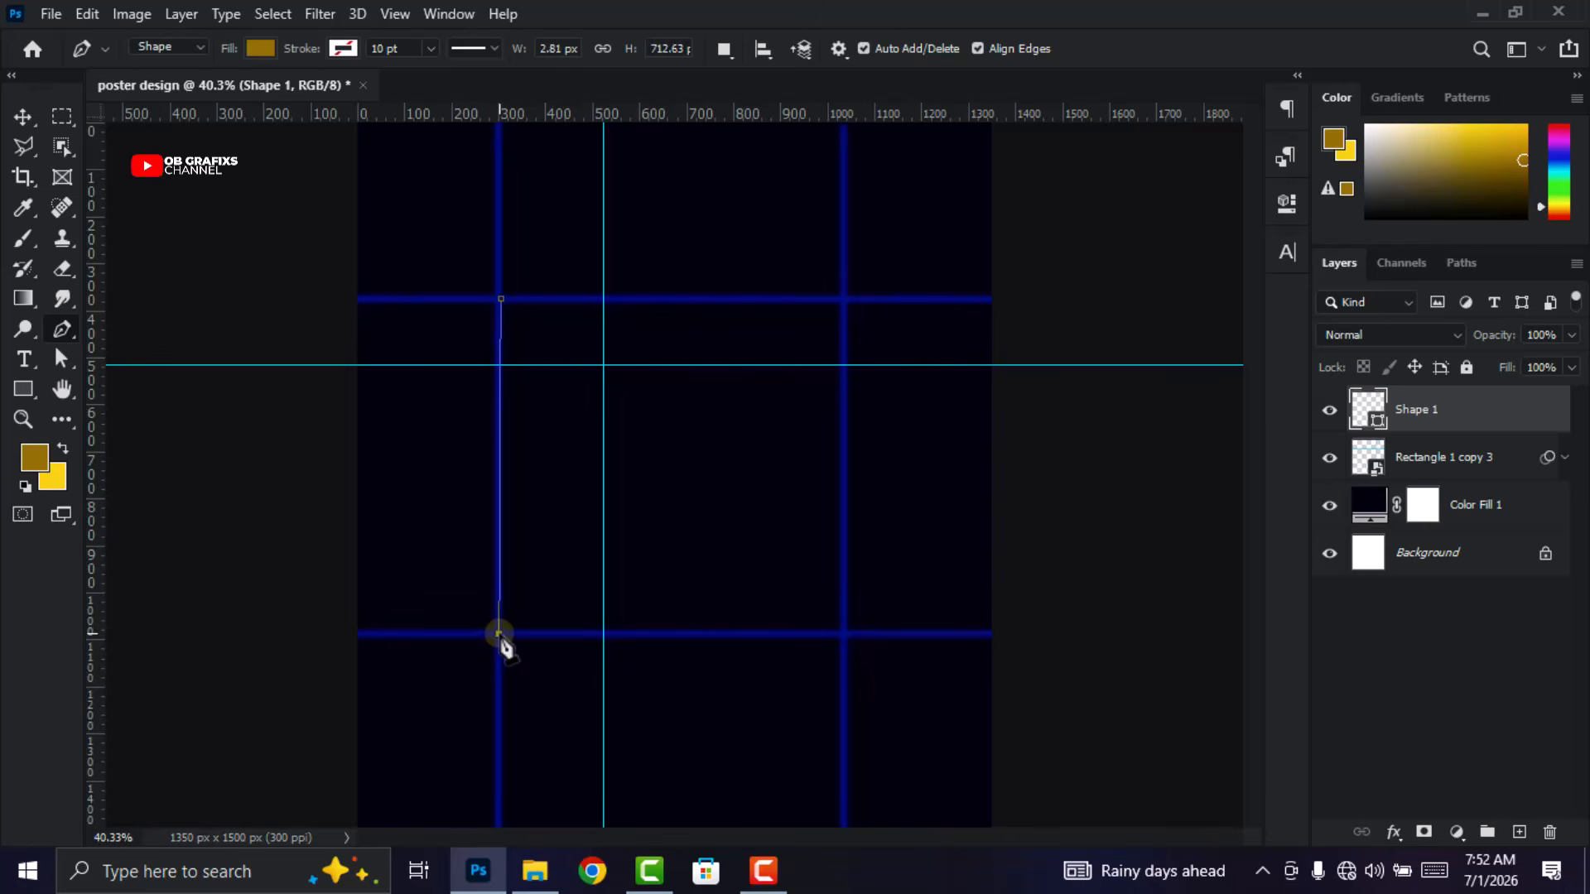
{"action": "left_click", "coordinate": [603, 634]}
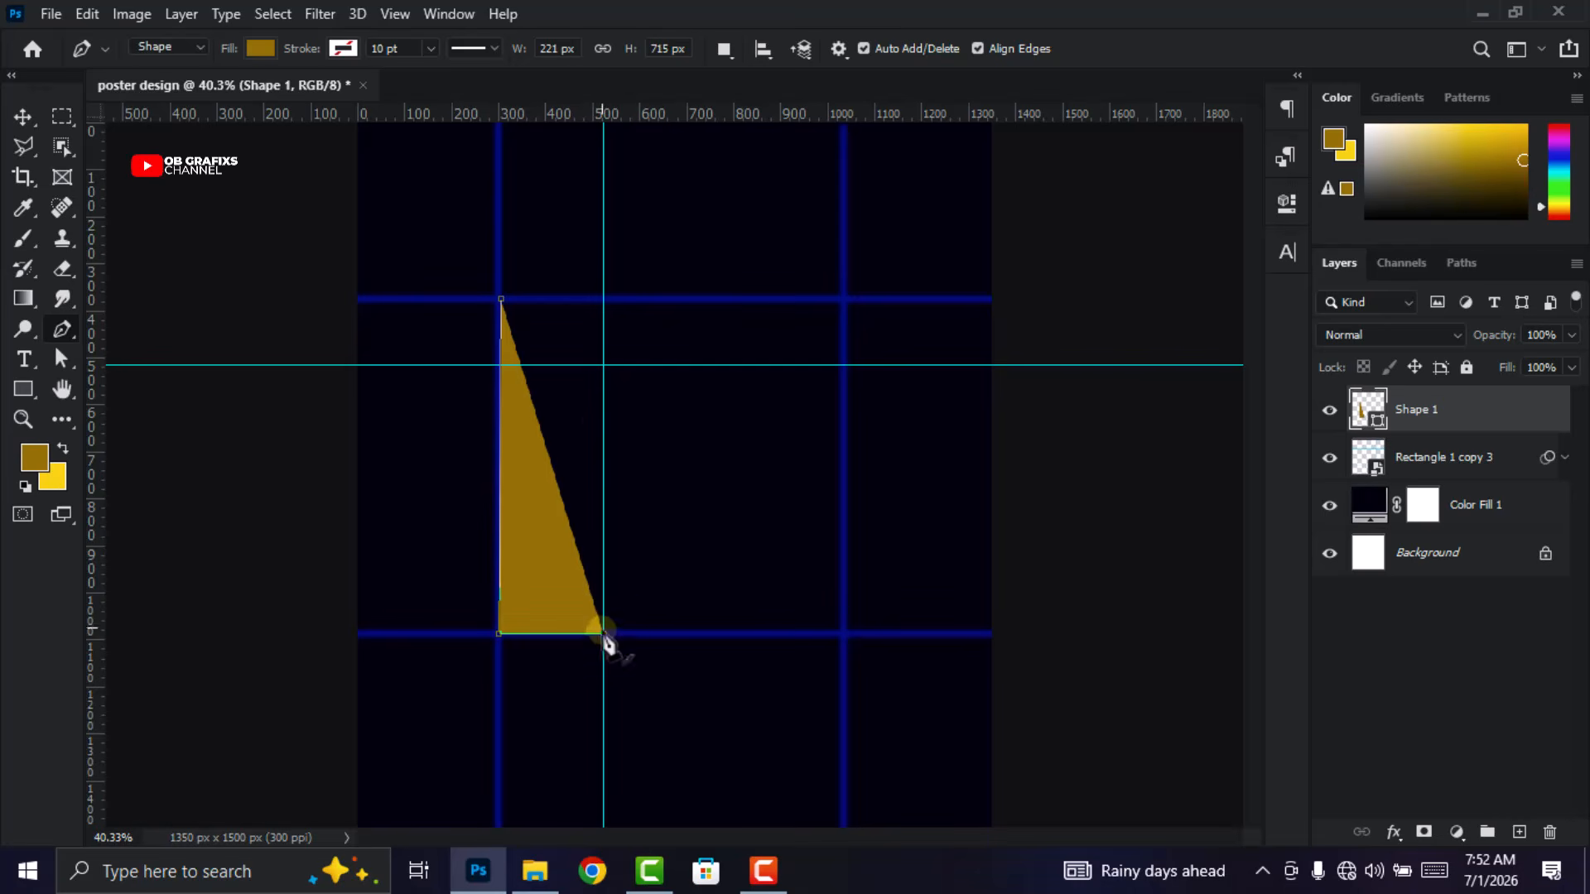
{"action": "left_click", "coordinate": [603, 364]}
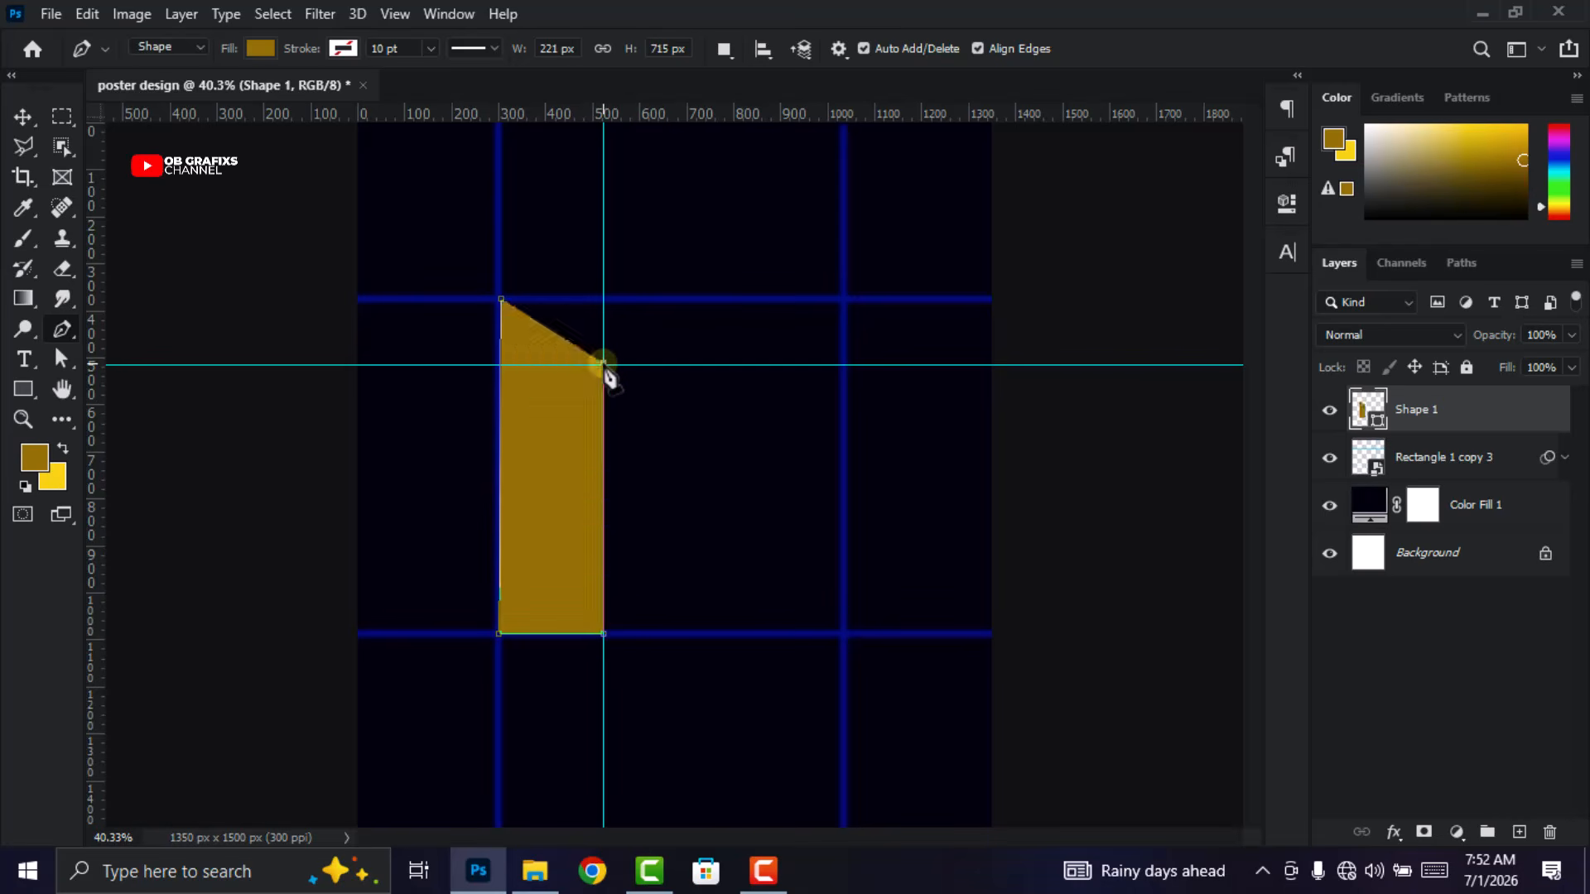
{"action": "left_click", "coordinate": [500, 300]}
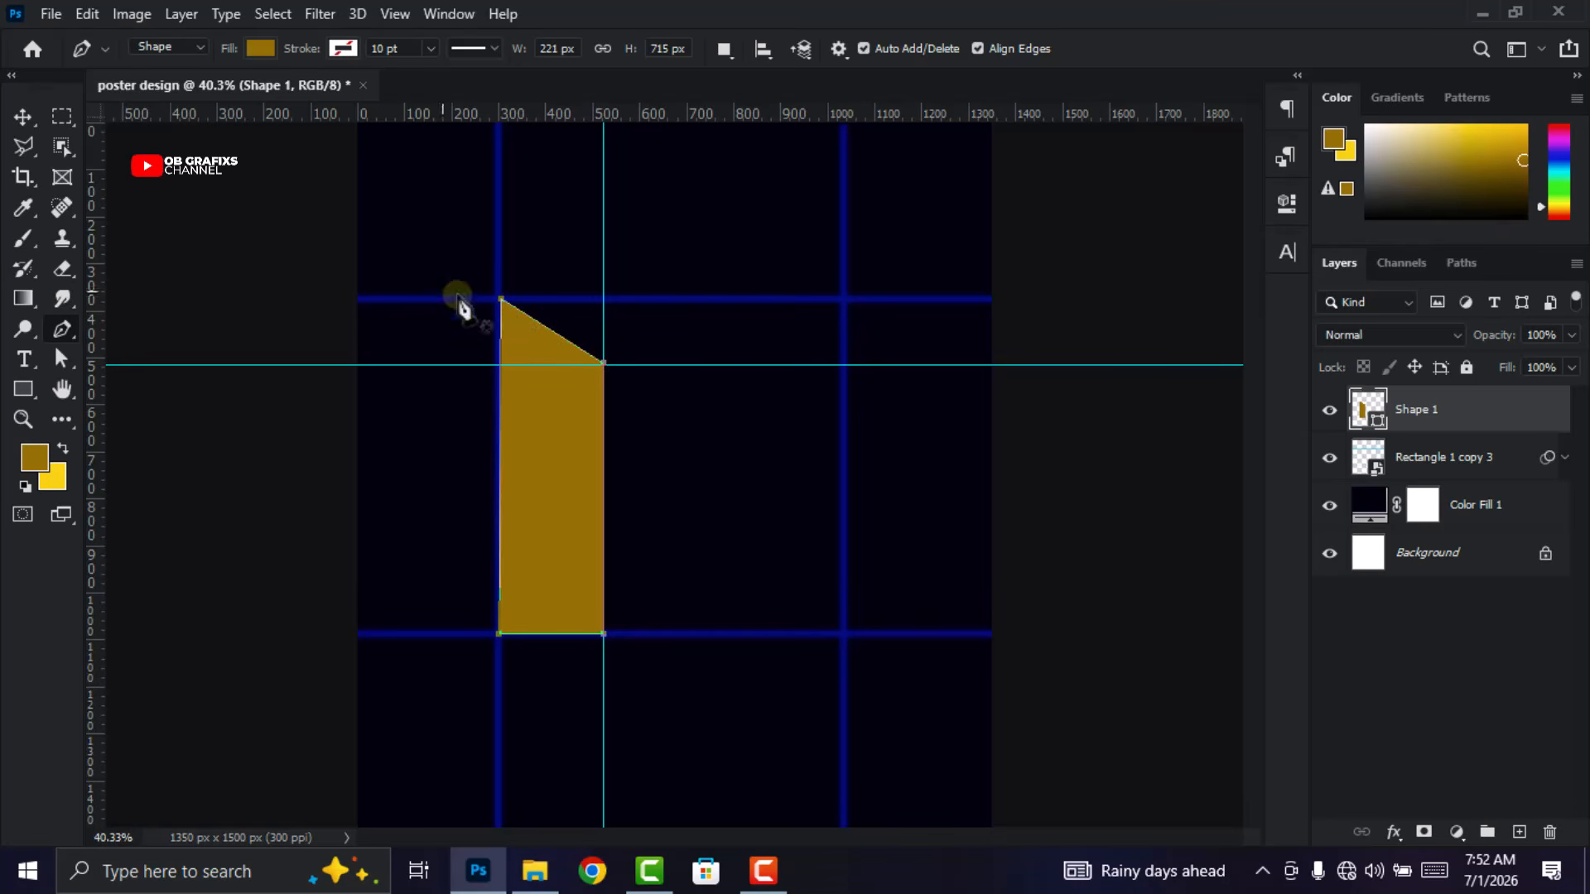
{"action": "left_click", "coordinate": [23, 115]}
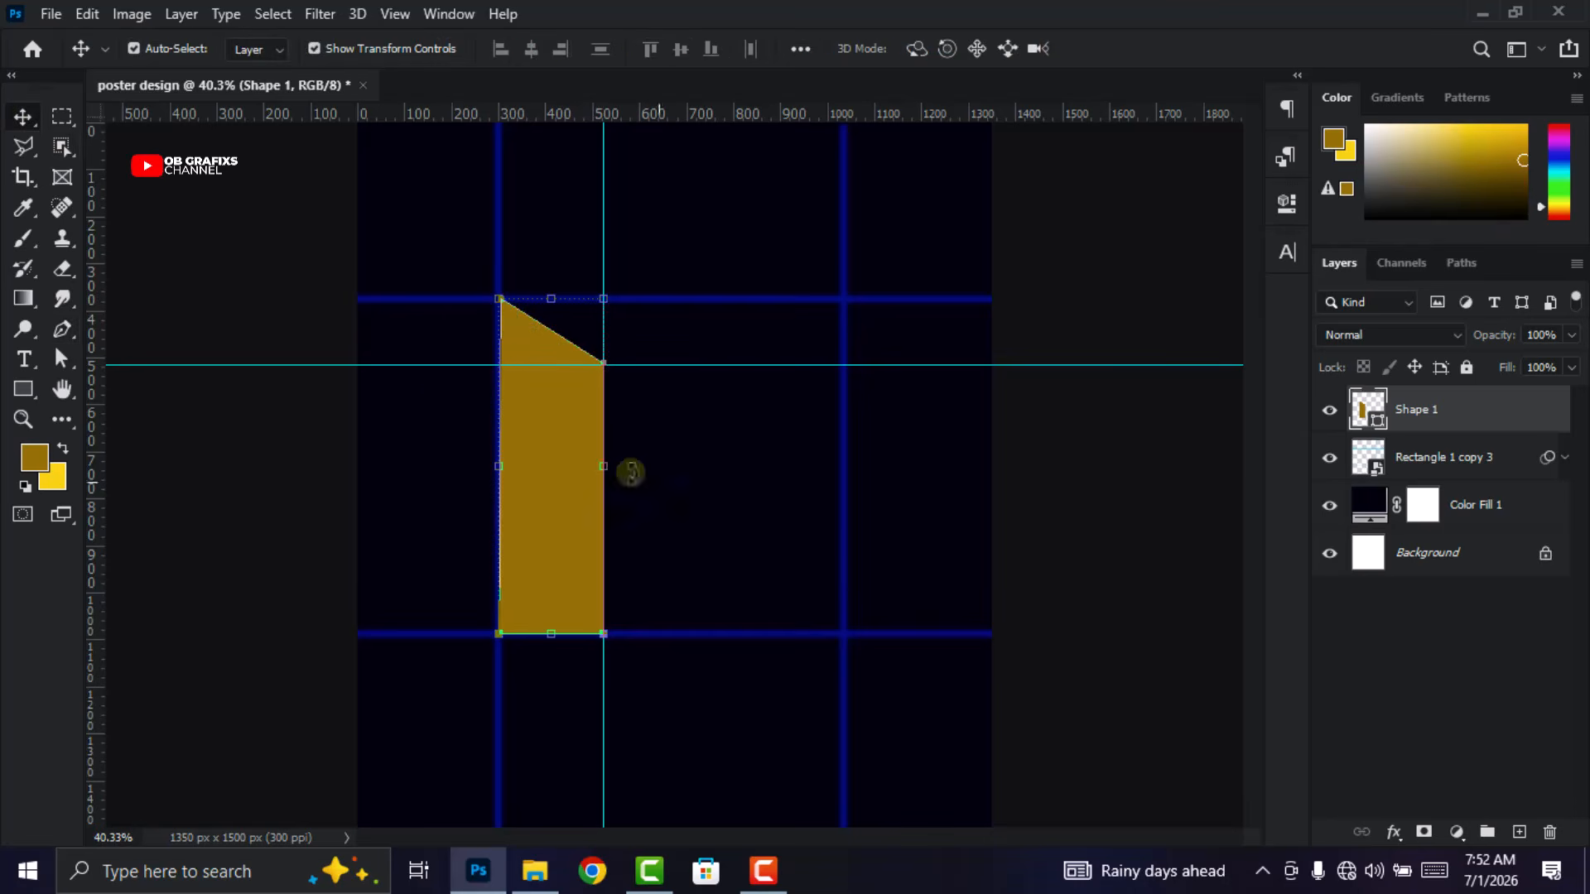
Set the vertical slanted-top shape's fill color to ffba00
{"action": "double_click", "coordinate": [1364, 410]}
{"action": "type", "text": "f"}
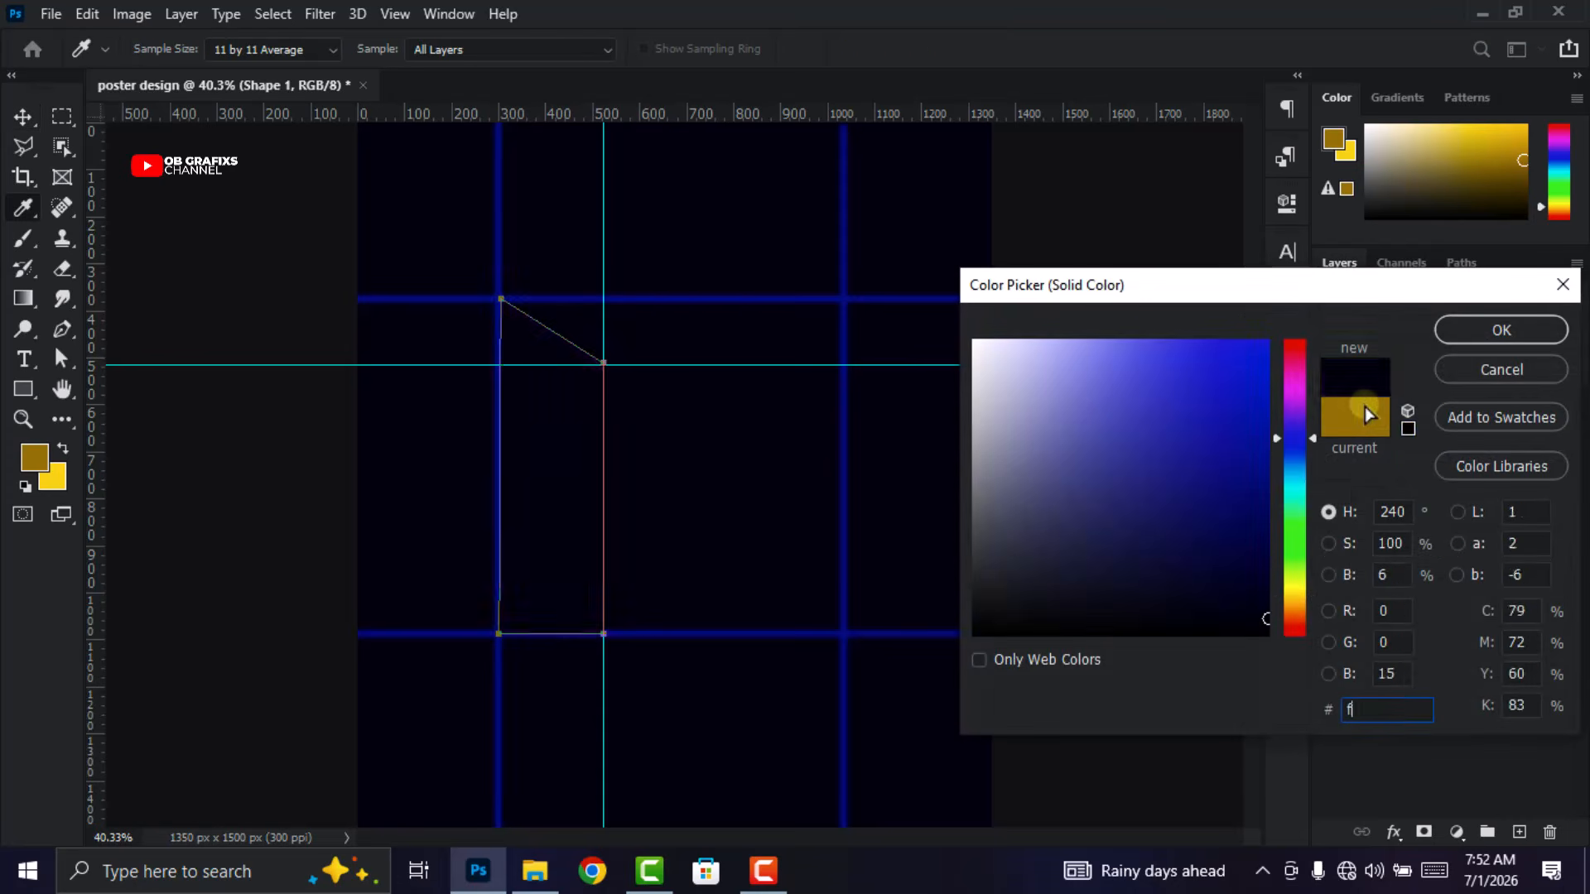
{"action": "type", "text": "fba00"}
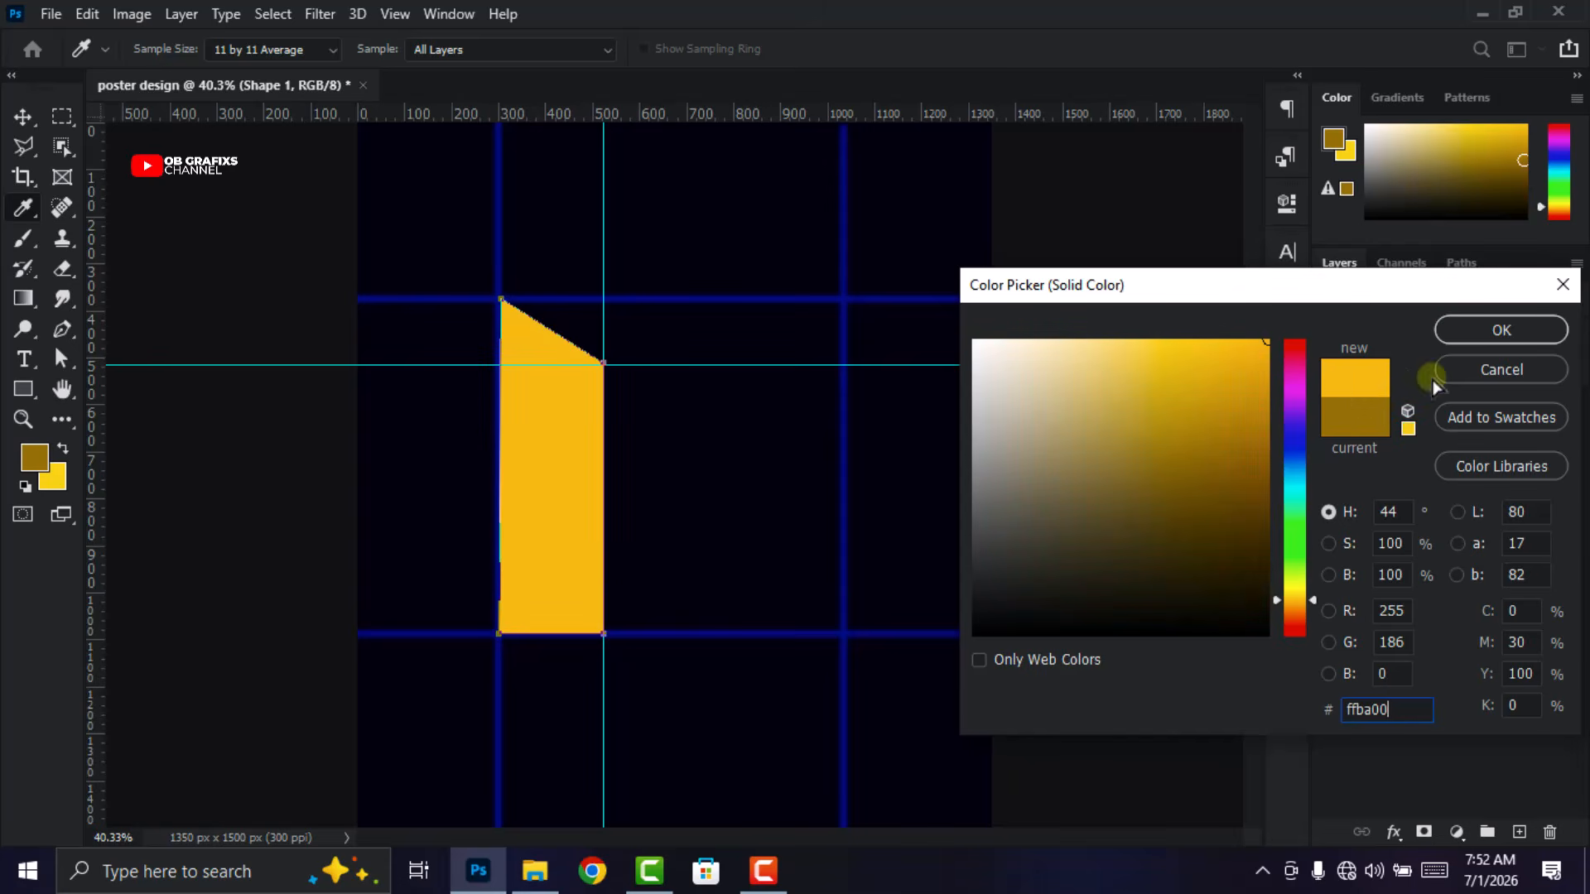
{"action": "left_click", "coordinate": [1462, 329]}
{"action": "left_click", "coordinate": [1177, 462]}
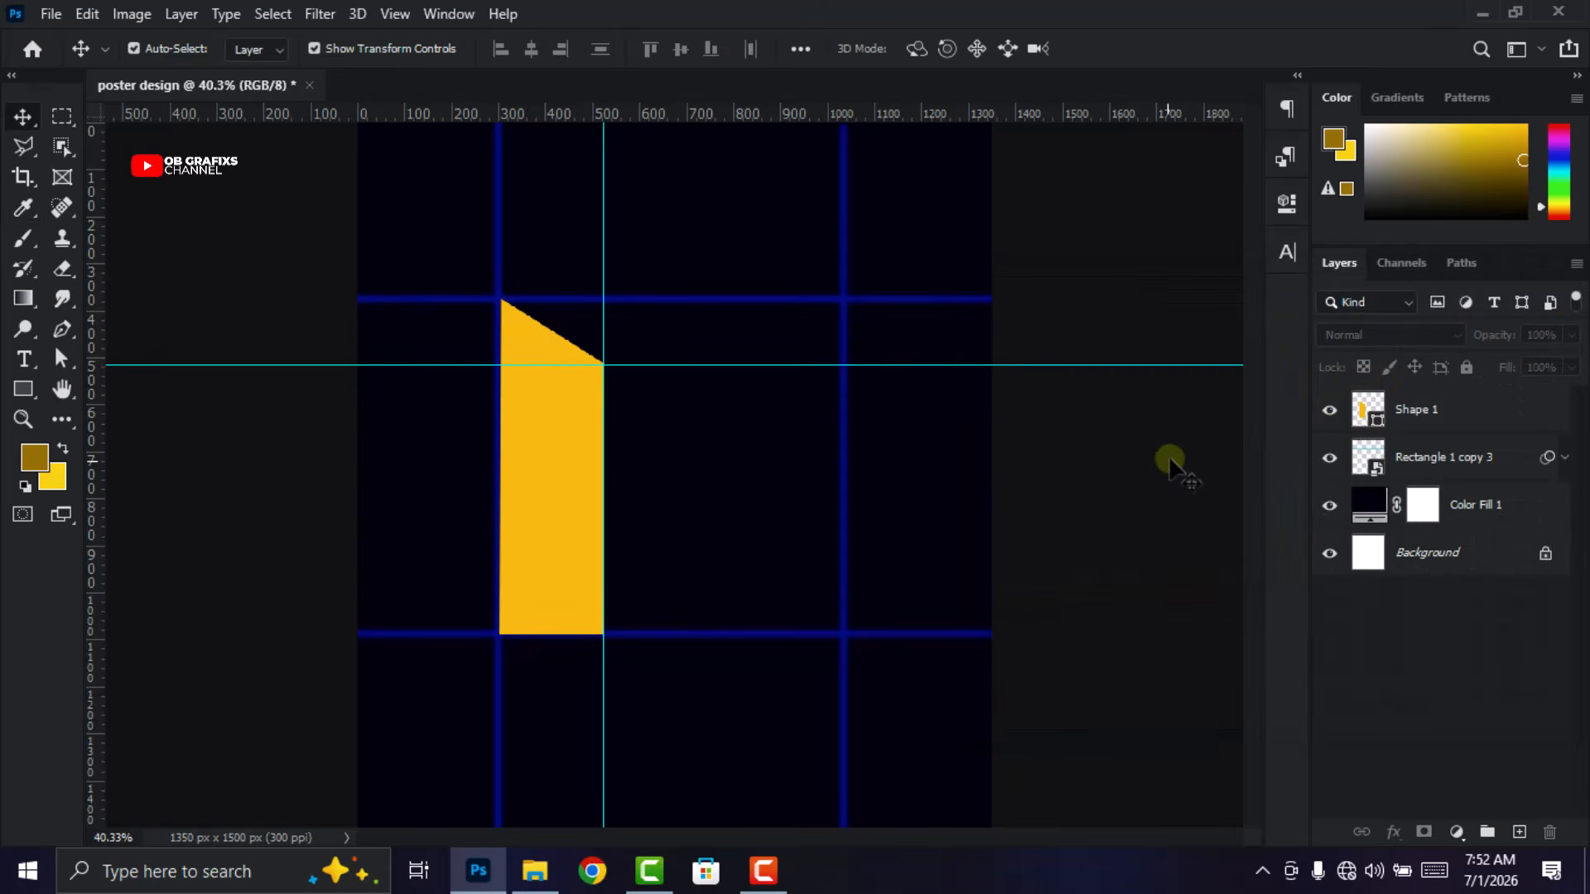
Draw a closed Pen tool shape about 730 × 141 px between the upper grid line and horizontal guide, its left end following the slanted edge
{"action": "left_click", "coordinate": [63, 331]}
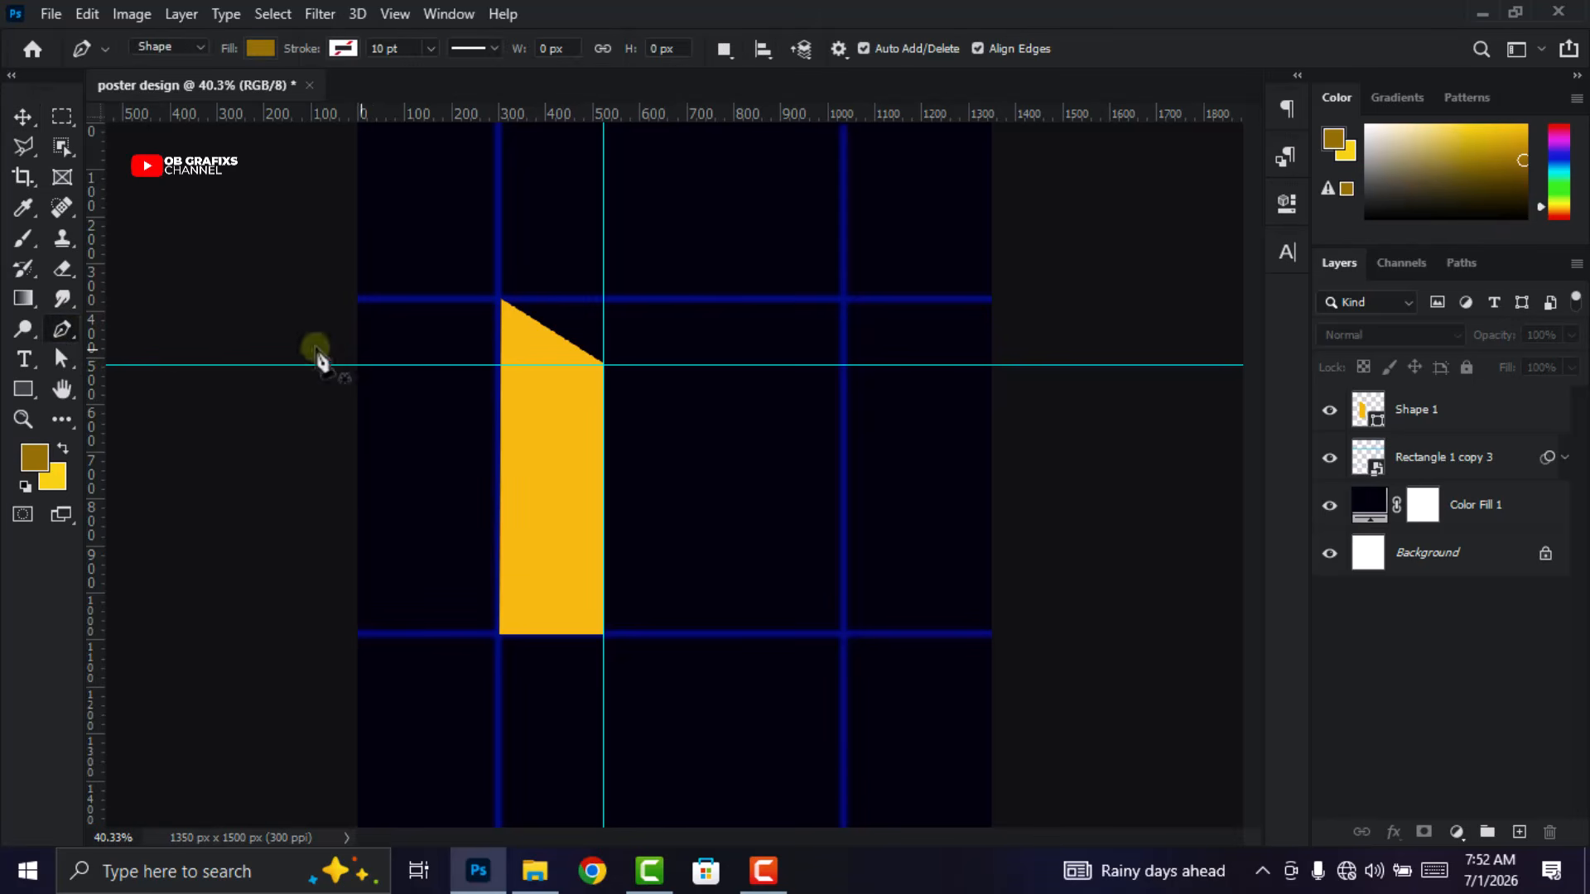
{"action": "left_click", "coordinate": [501, 300]}
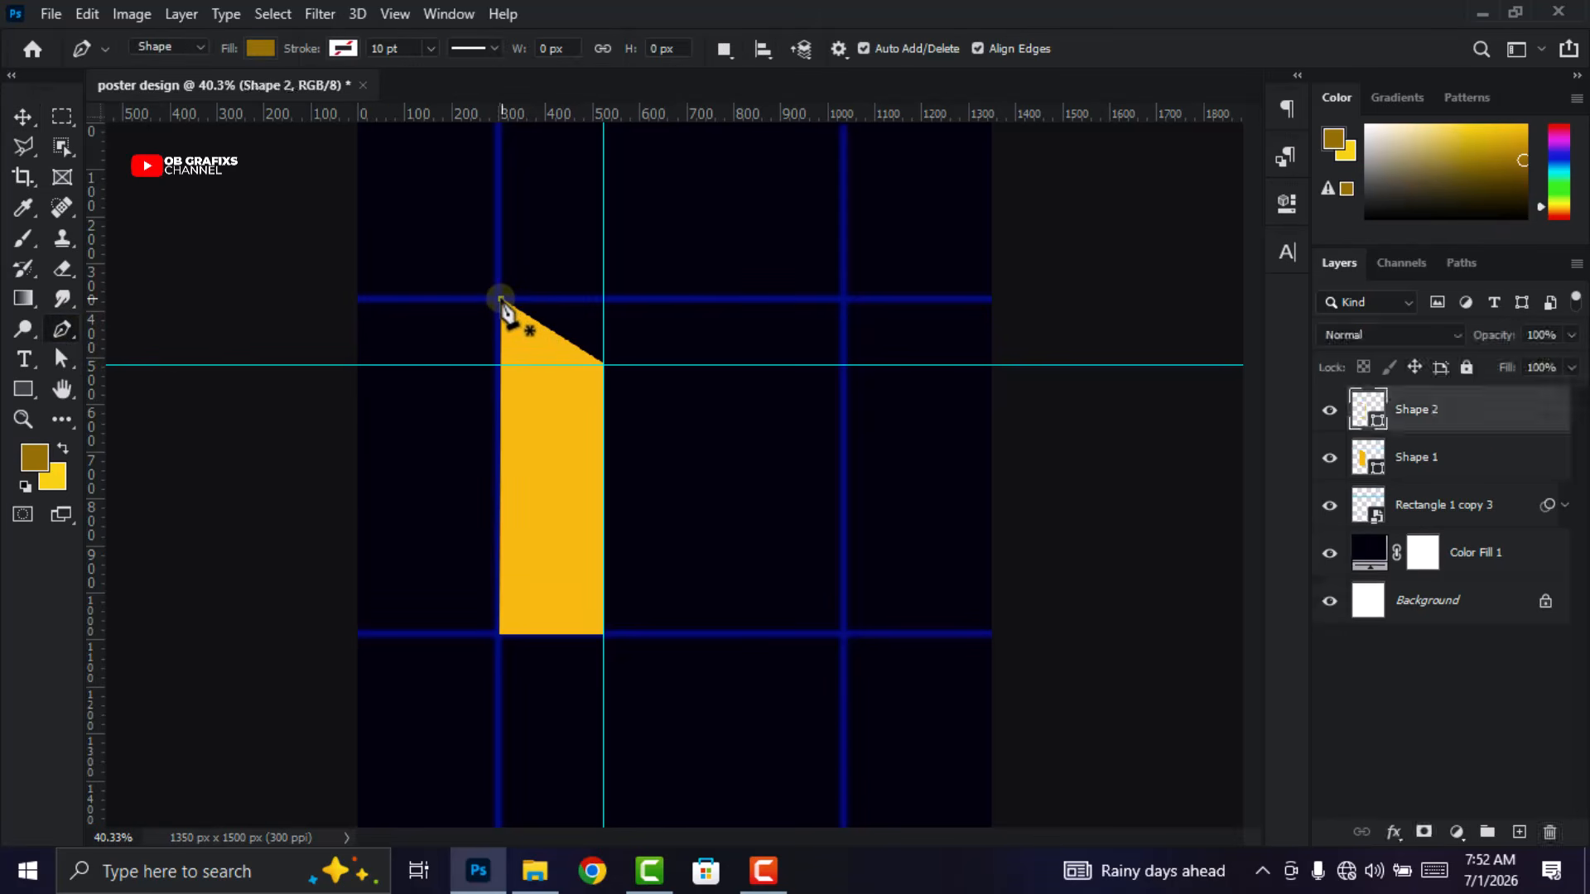
{"action": "left_click", "coordinate": [841, 300]}
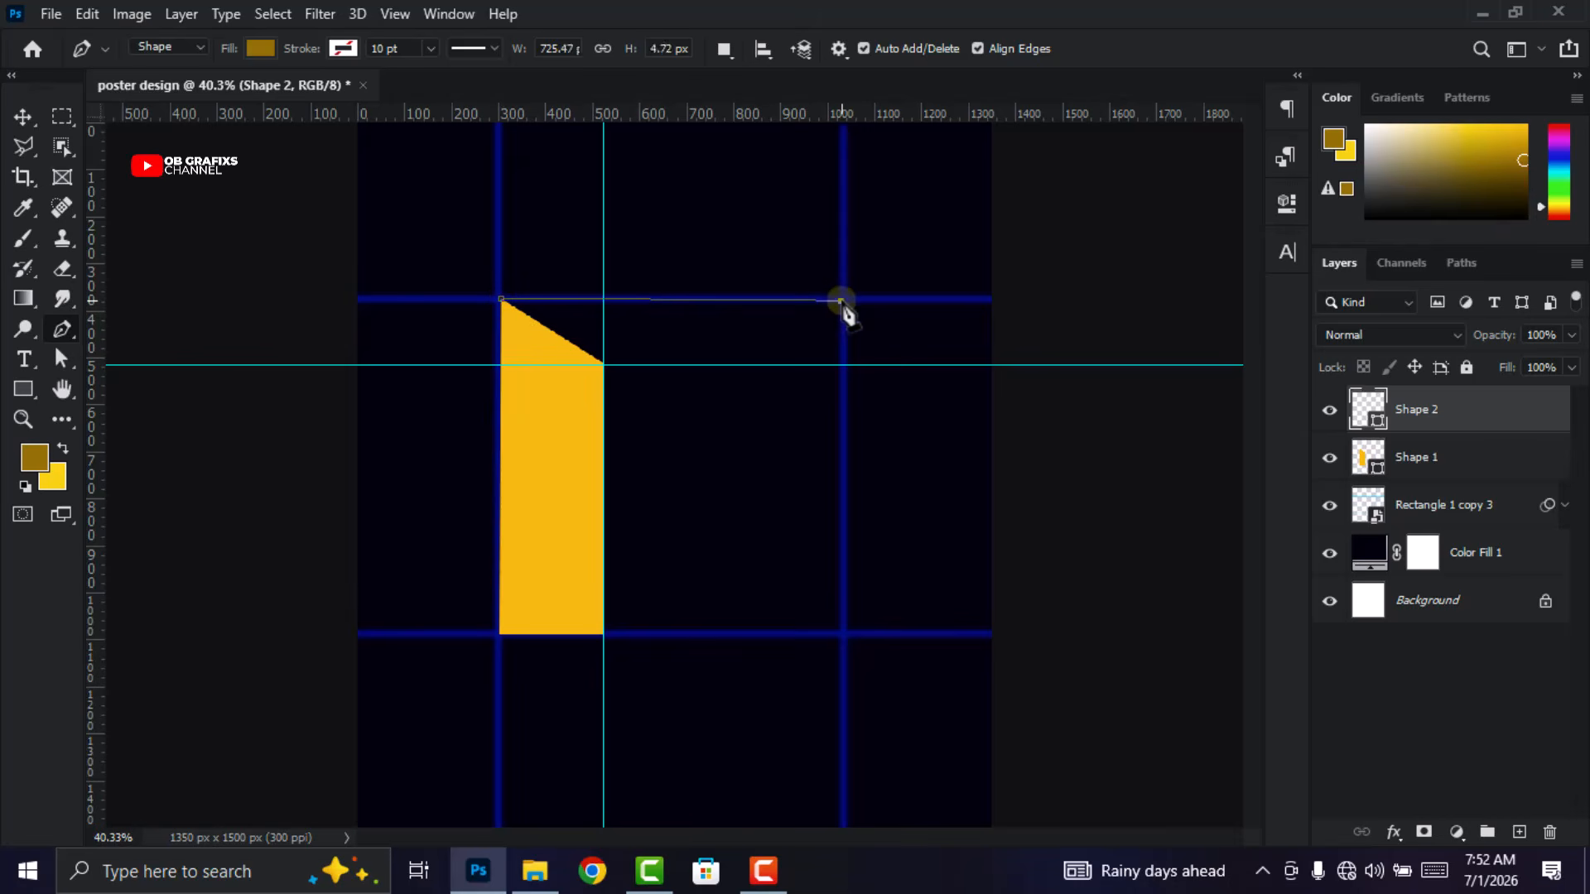
{"action": "left_click", "coordinate": [843, 364]}
{"action": "left_click", "coordinate": [604, 365]}
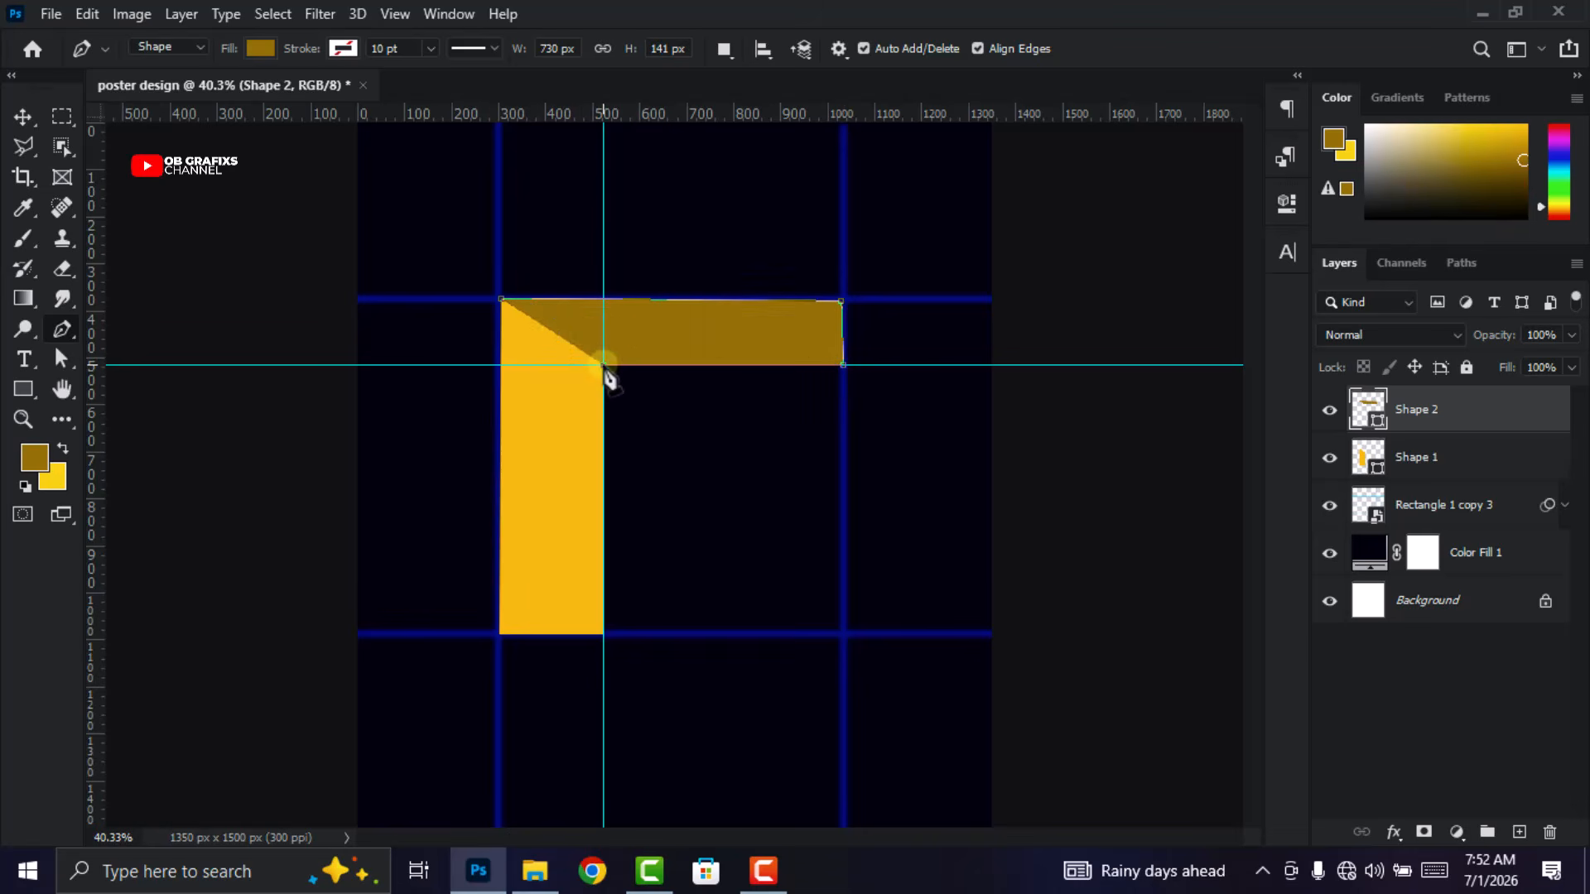
{"action": "left_click", "coordinate": [500, 299]}
{"action": "left_click", "coordinate": [22, 116]}
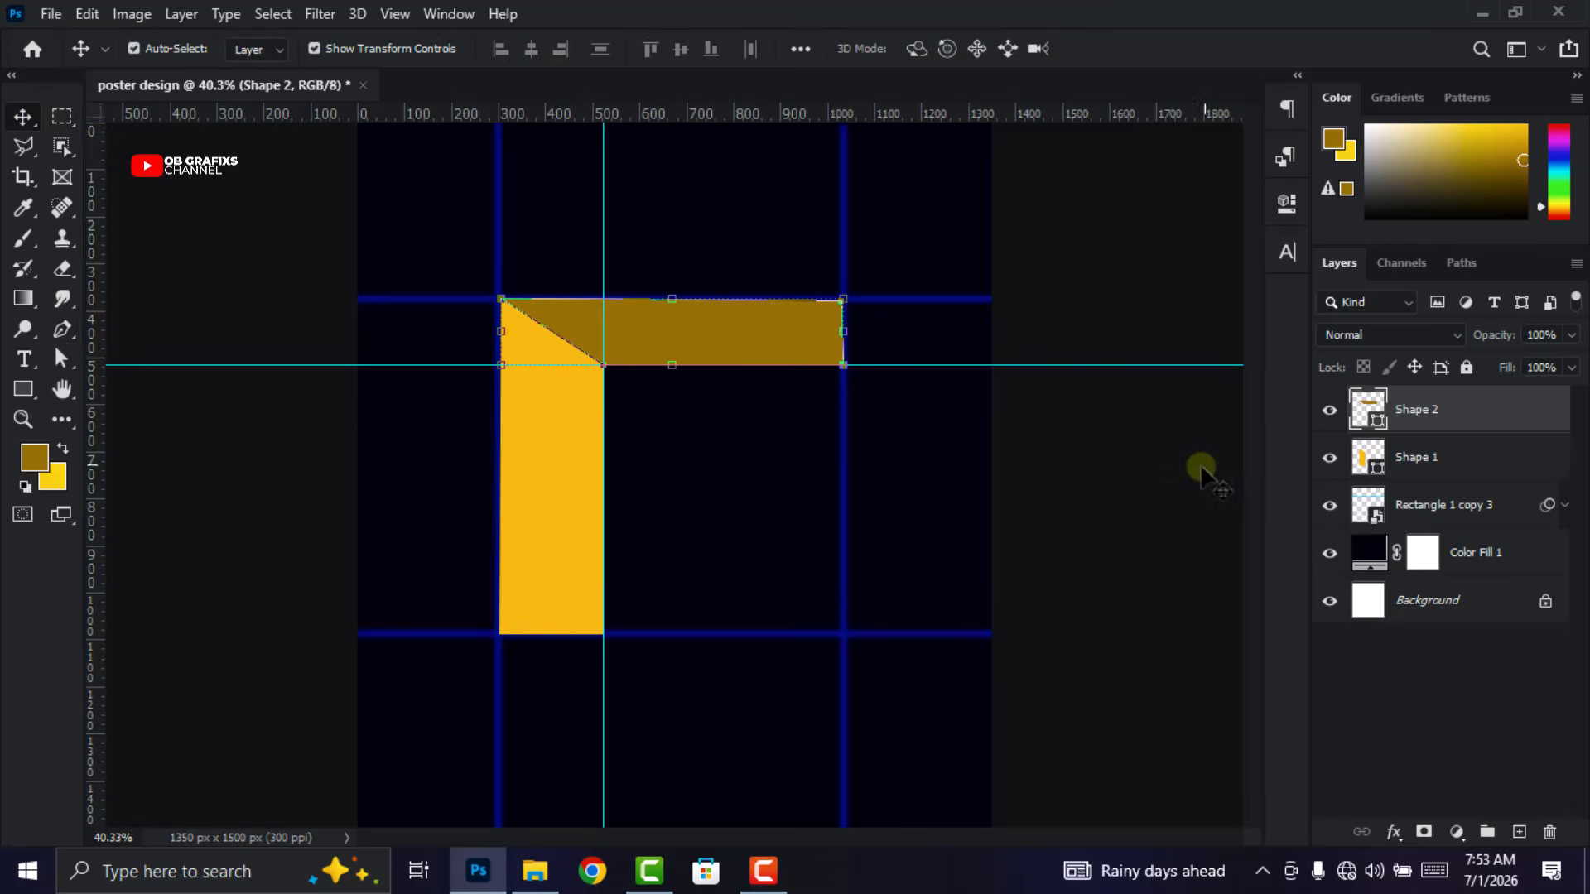
Fill the horizontal shape with the yellow sampled from the vertical shape
{"action": "double_click", "coordinate": [1368, 409]}
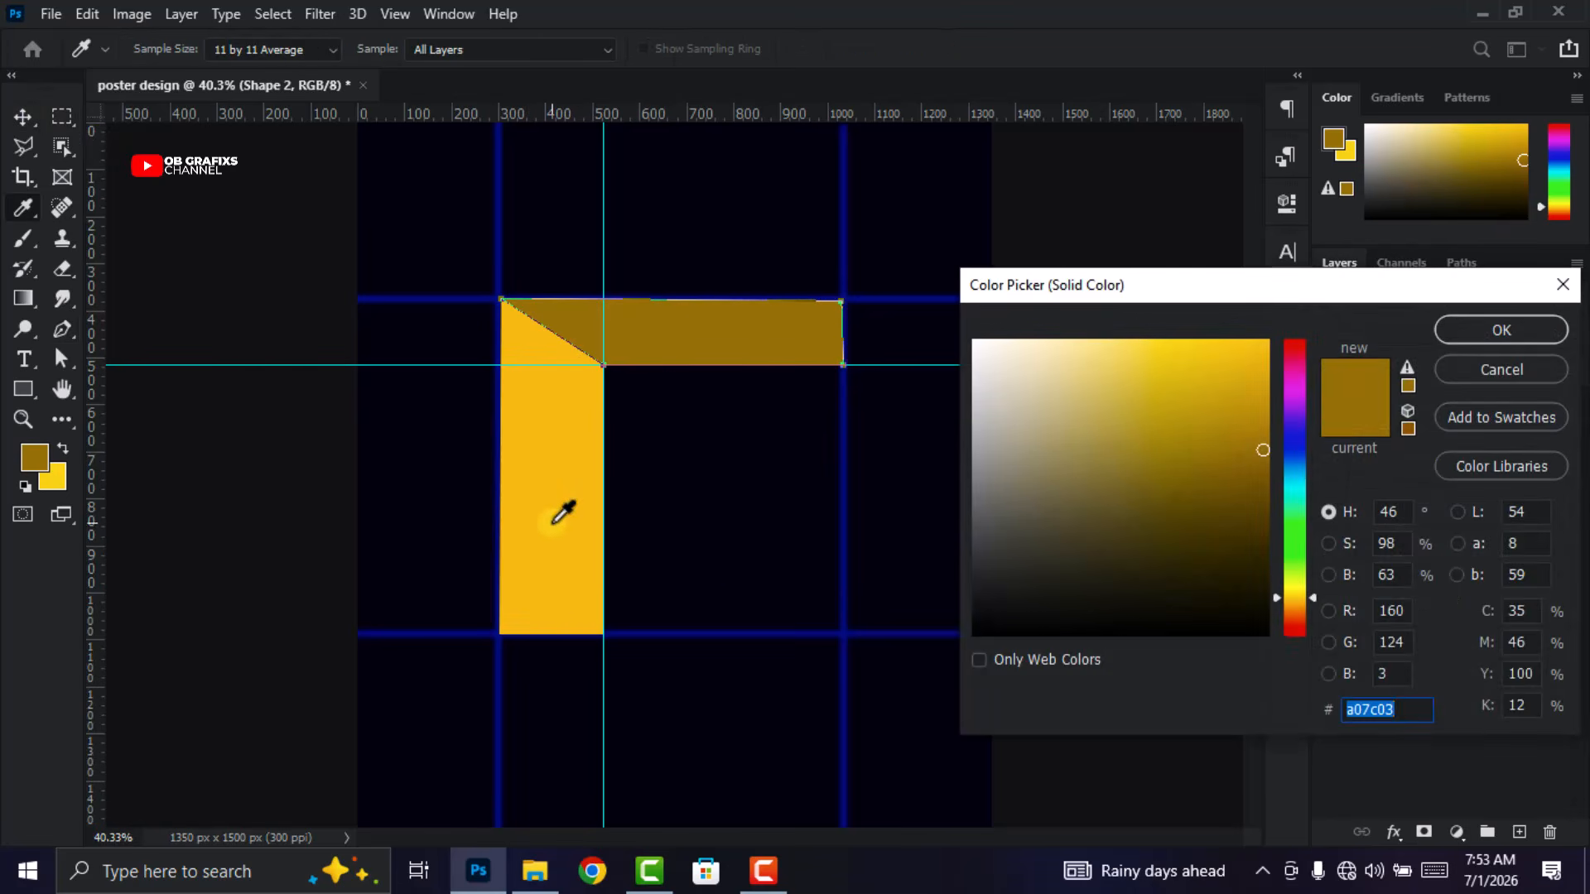
{"action": "left_click", "coordinate": [563, 513]}
{"action": "left_click", "coordinate": [1458, 329]}
{"action": "left_click", "coordinate": [315, 547]}
Draw a rectangle about 516 × 578 px from the guides' intersection to the lower-right grid line crossing
{"action": "left_click", "coordinate": [24, 391]}
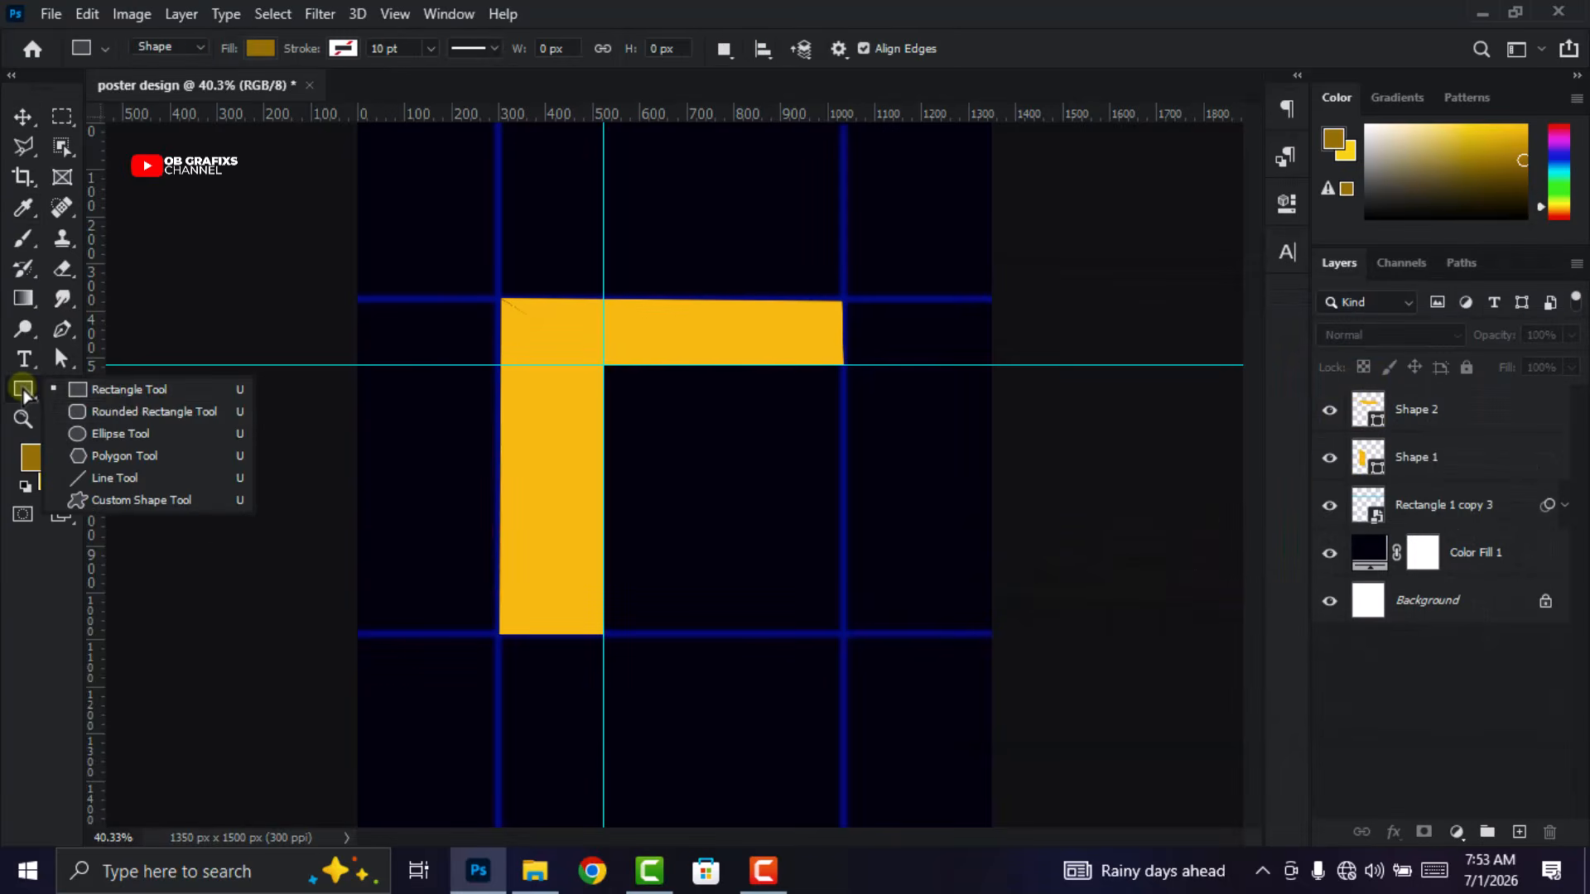
{"action": "left_click", "coordinate": [124, 381]}
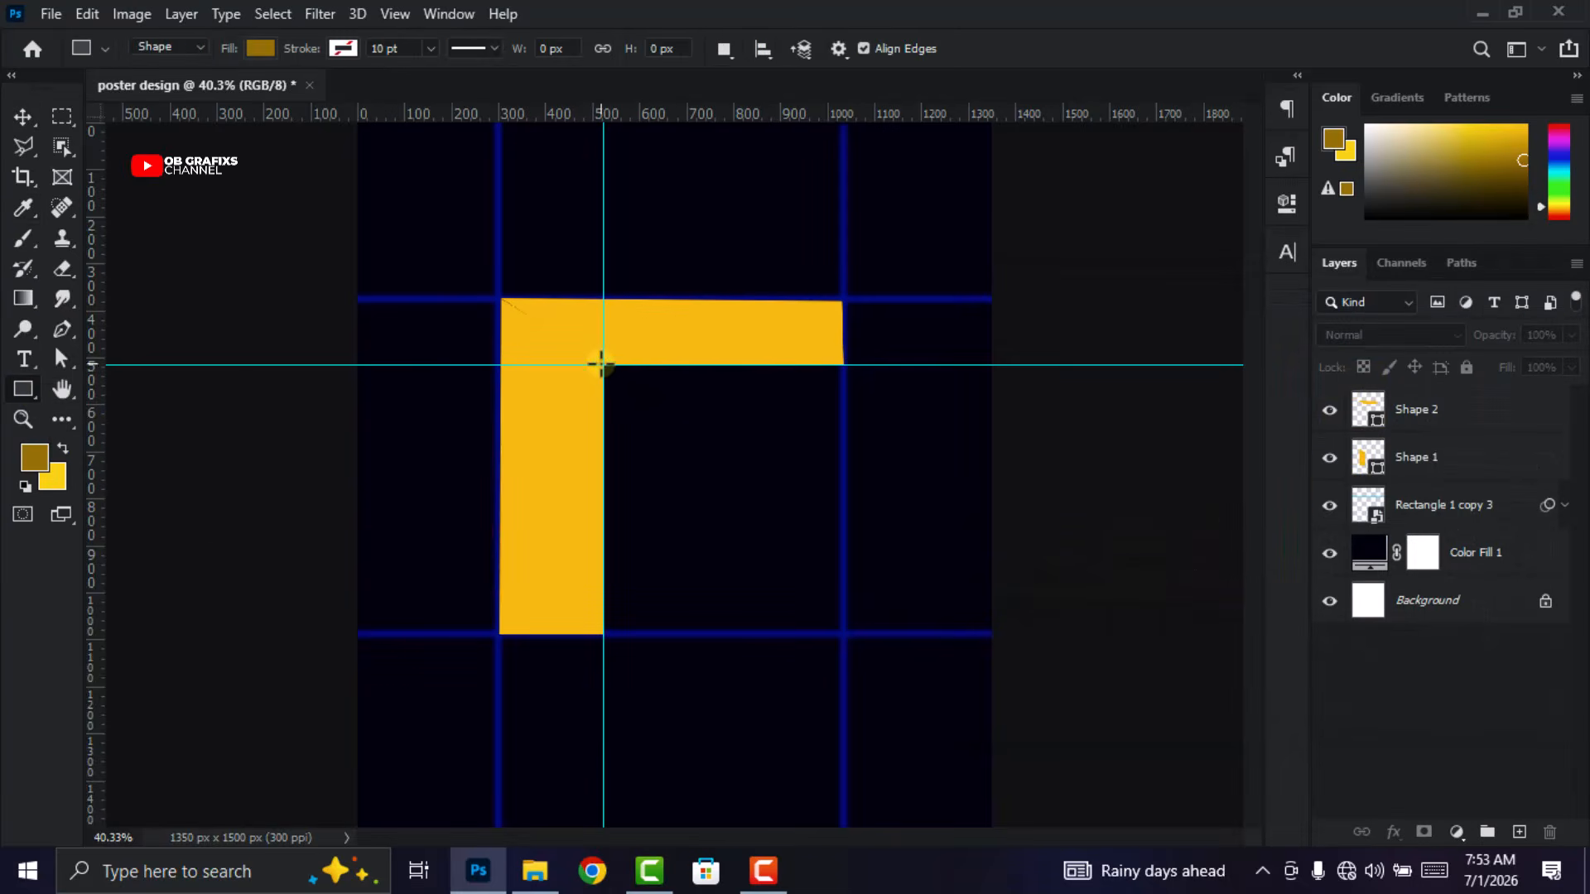
{"action": "left_click_drag", "start_coordinate": [603, 363], "coordinate": [842, 634]}
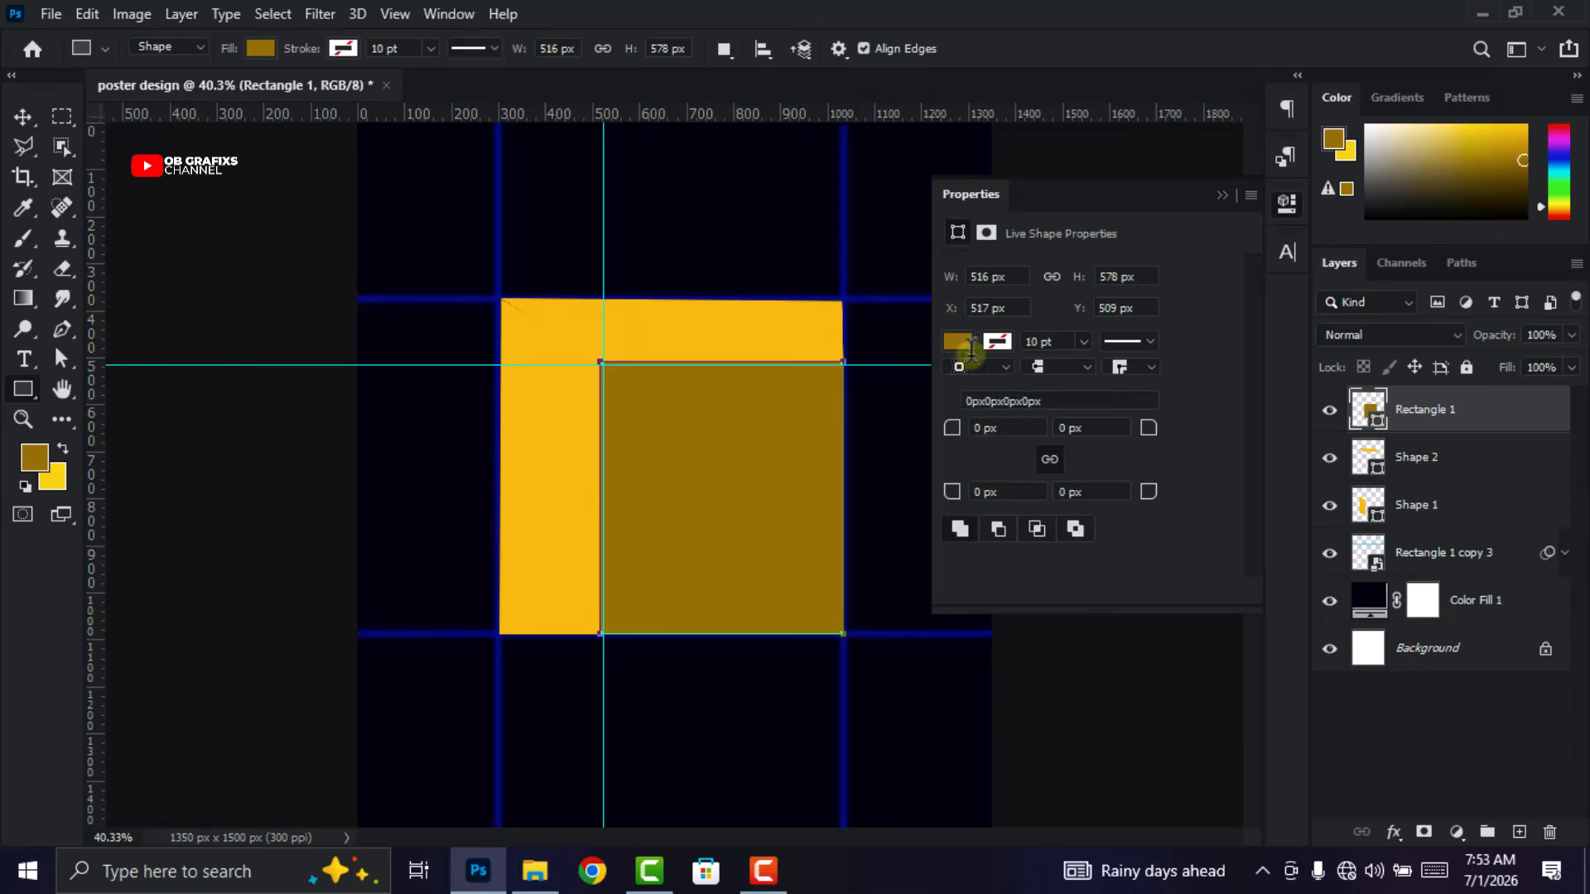
Set the new rectangle's fill color to 322200
{"action": "left_click", "coordinate": [967, 344]}
{"action": "left_click", "coordinate": [1252, 388]}
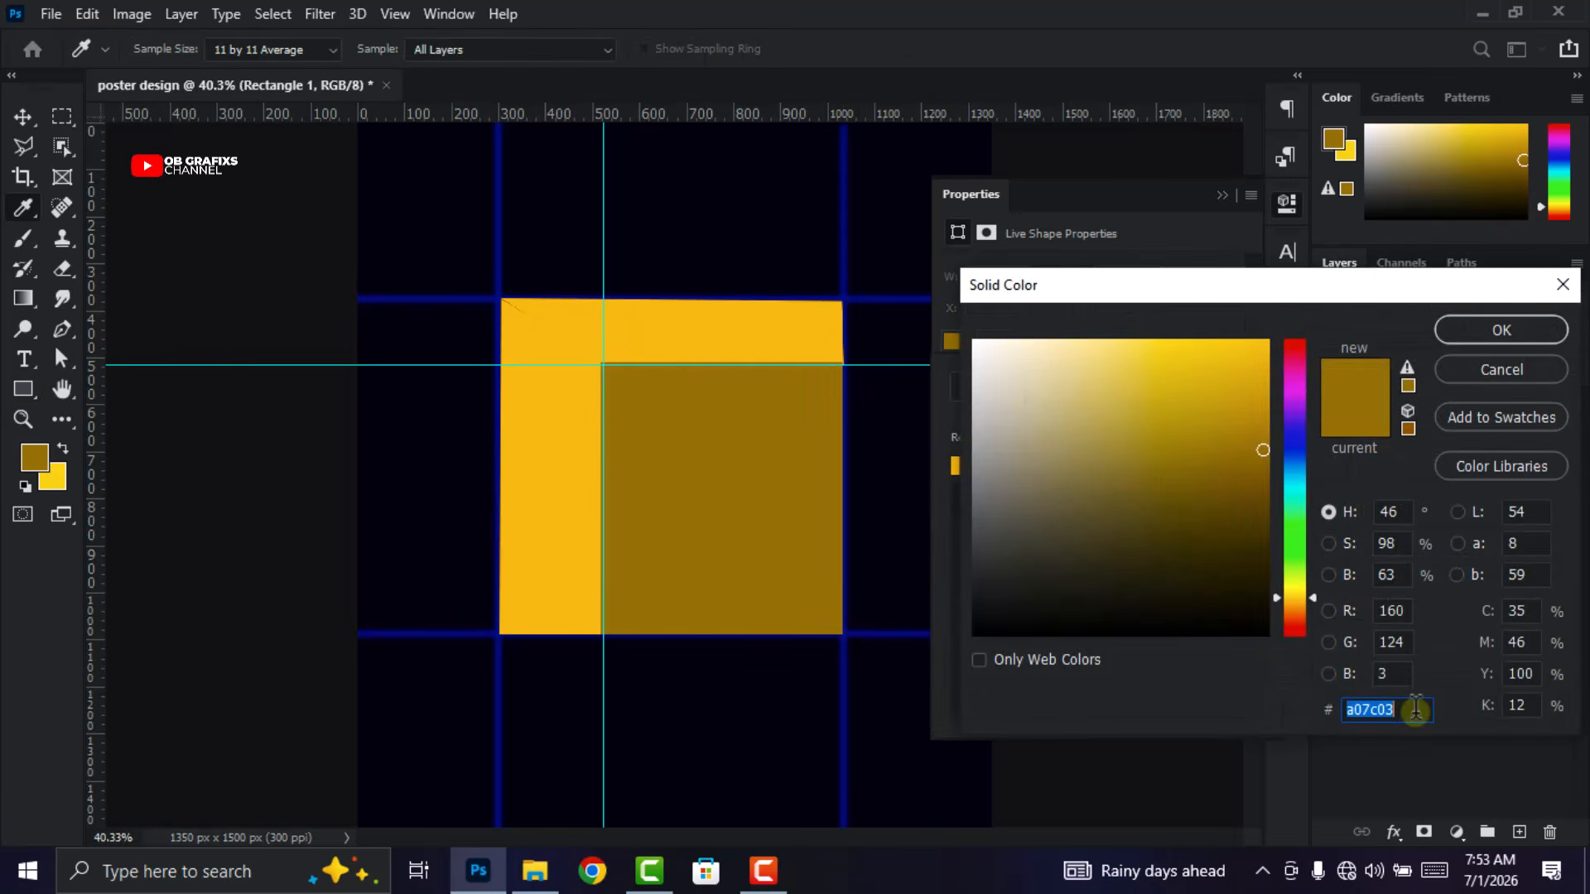
{"action": "type", "text": "322200"}
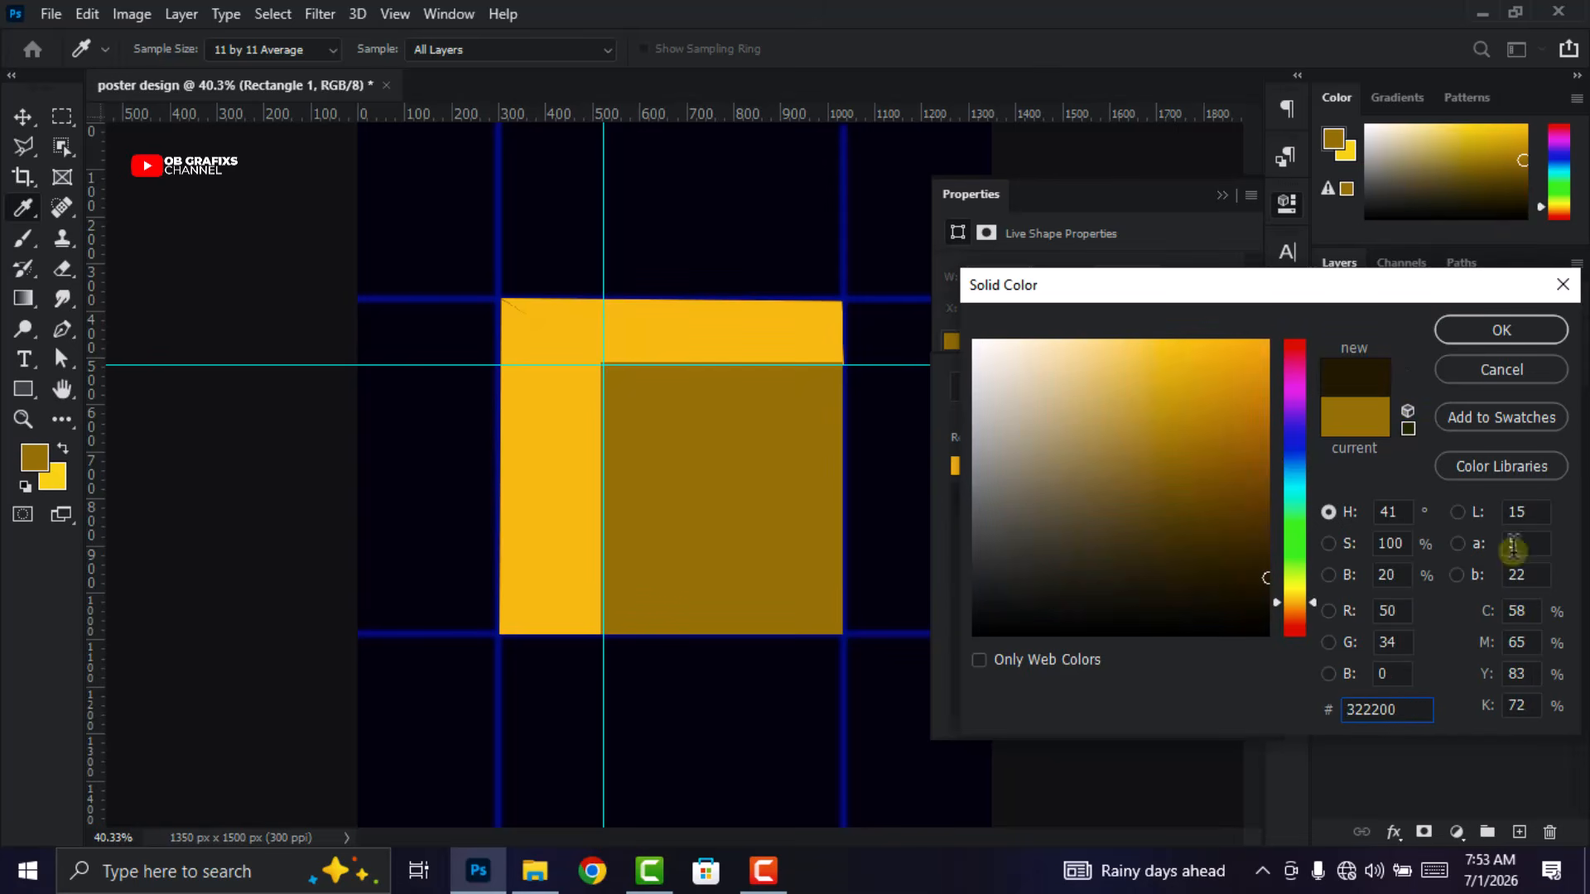
{"action": "left_click", "coordinate": [1499, 330]}
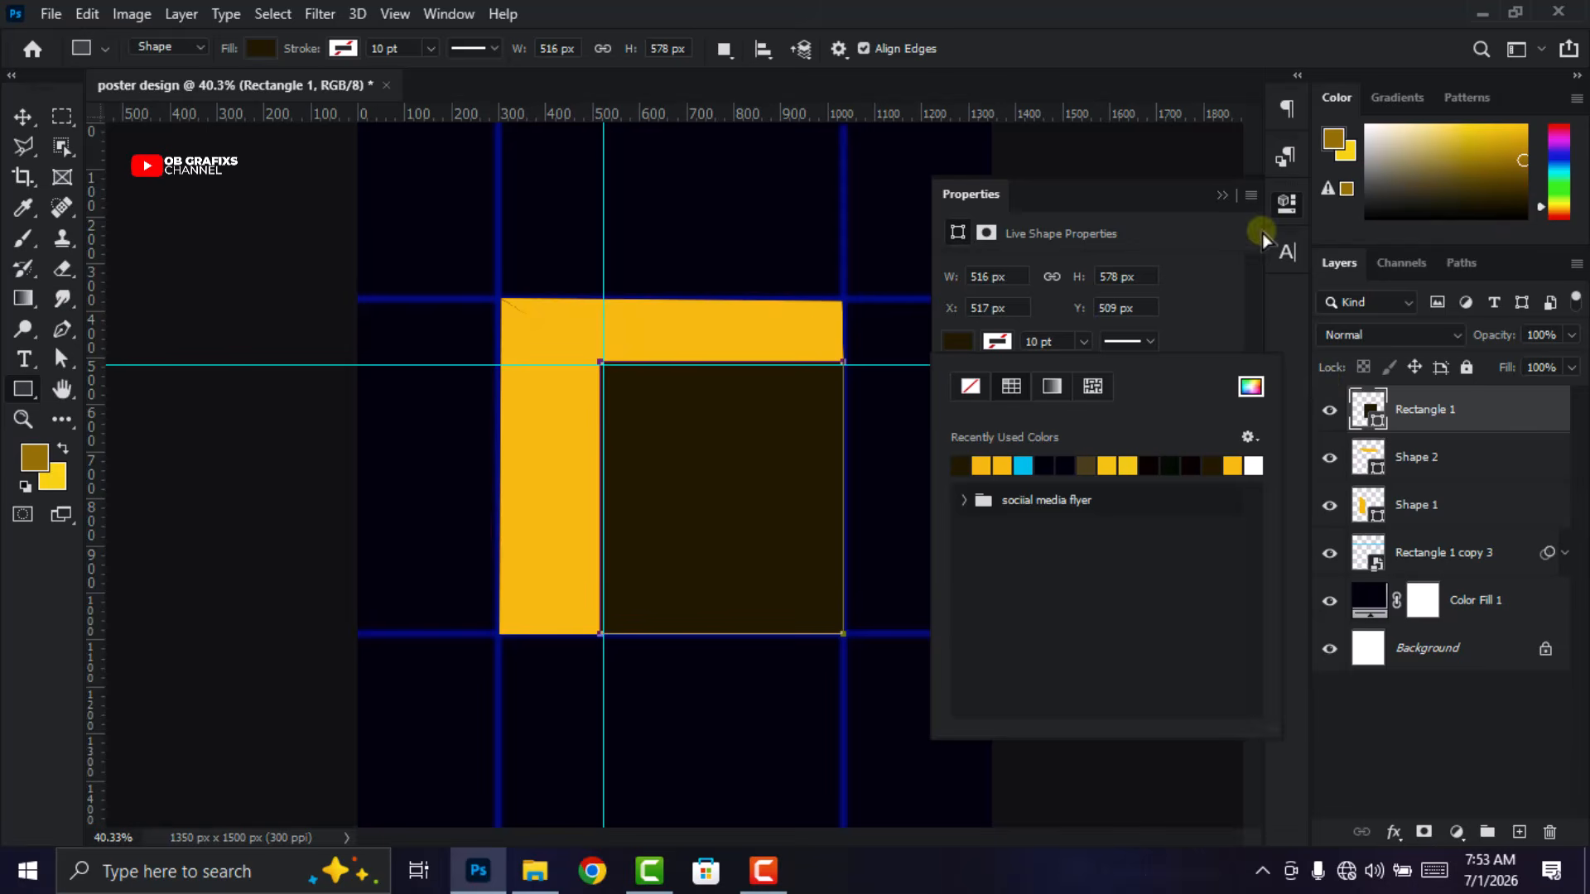
Remove the horizontal and vertical guides from the canvas
{"action": "left_click", "coordinate": [1284, 212]}
{"action": "key", "text": "v"}
{"action": "left_click", "coordinate": [1048, 370]}
{"action": "scroll", "coordinate": [1049, 371], "scroll_direction": "up", "scroll_amount": 7}
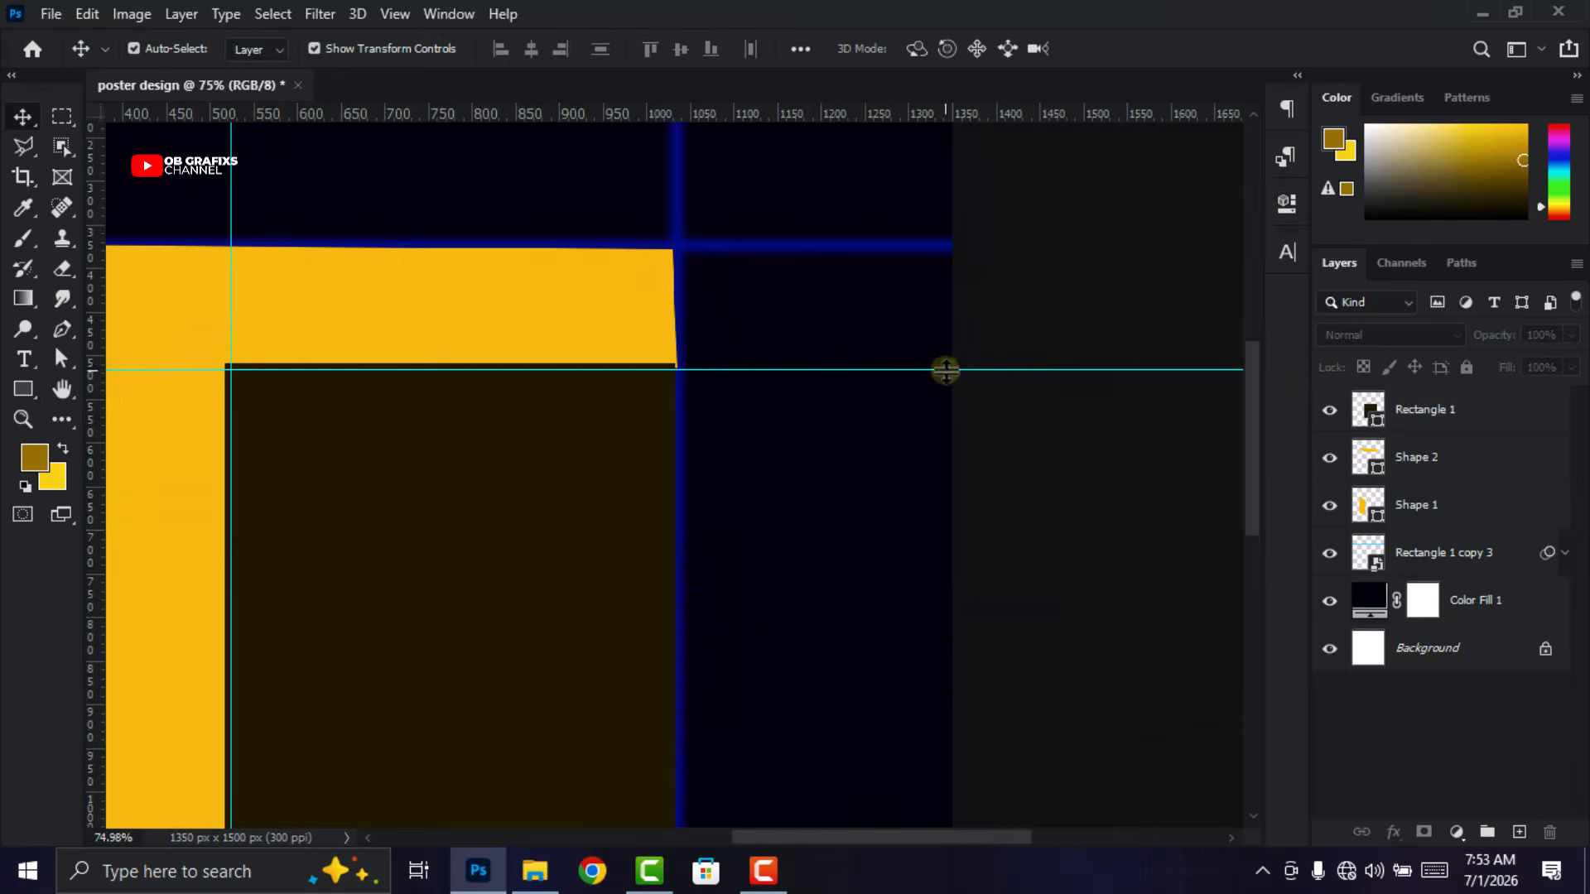
{"action": "scroll", "coordinate": [944, 378], "scroll_direction": "down", "scroll_amount": 3}
{"action": "scroll", "coordinate": [944, 382], "scroll_direction": "down", "scroll_amount": 3}
{"action": "left_click_drag", "start_coordinate": [933, 372], "coordinate": [966, 66]}
{"action": "scroll", "coordinate": [419, 427], "scroll_direction": "down", "scroll_amount": 3}
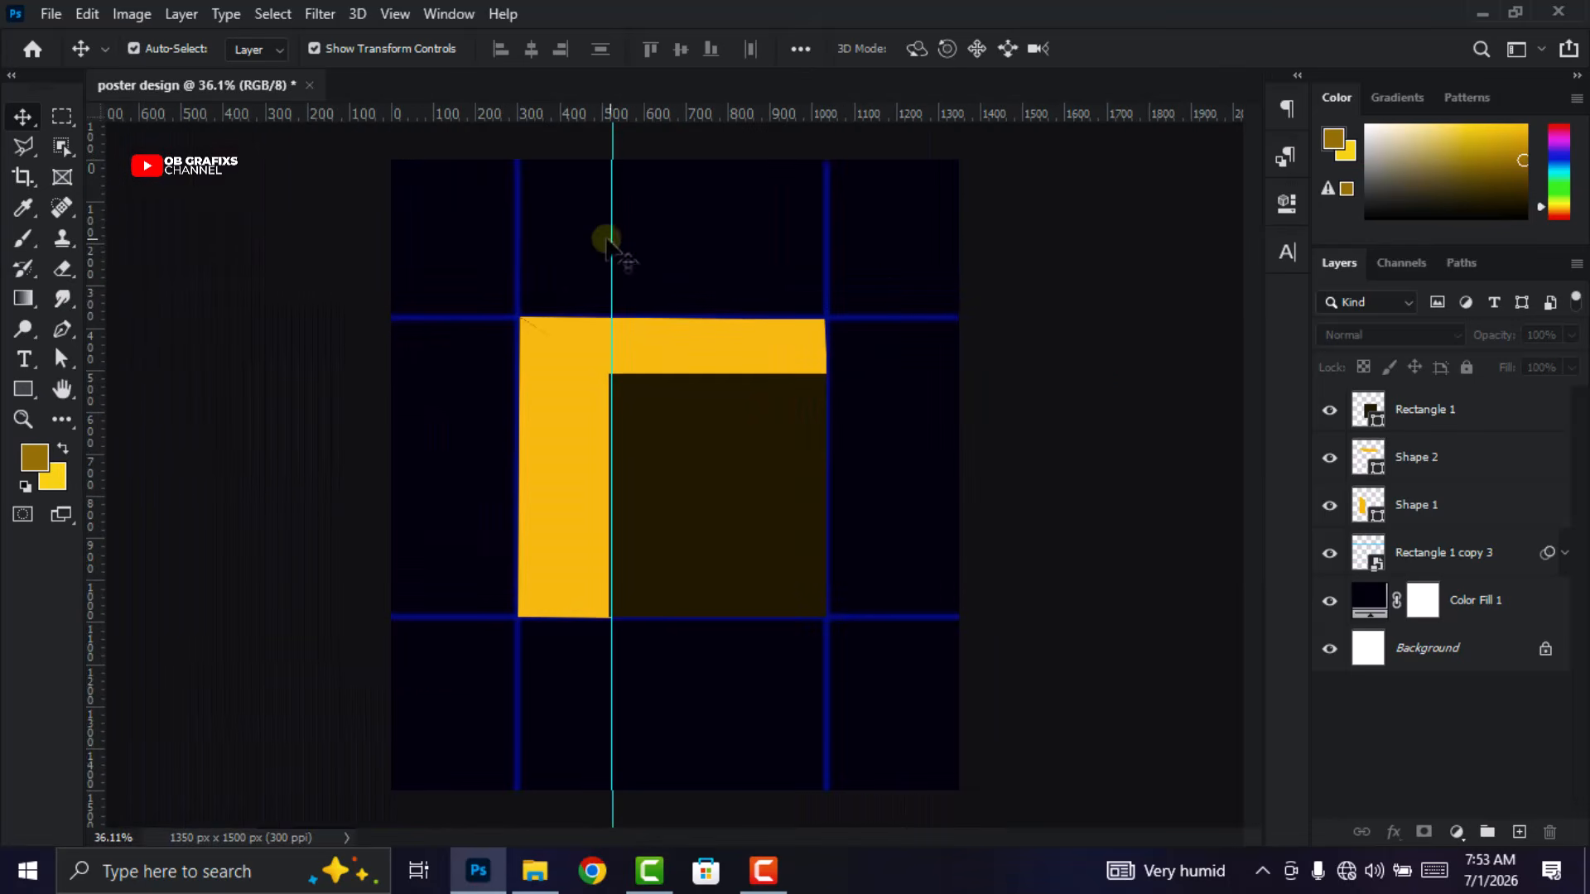
{"action": "left_click_drag", "start_coordinate": [609, 239], "coordinate": [93, 273]}
{"action": "scroll", "coordinate": [654, 348], "scroll_direction": "up", "scroll_amount": 2}
{"action": "scroll", "coordinate": [810, 364], "scroll_direction": "up", "scroll_amount": 1}
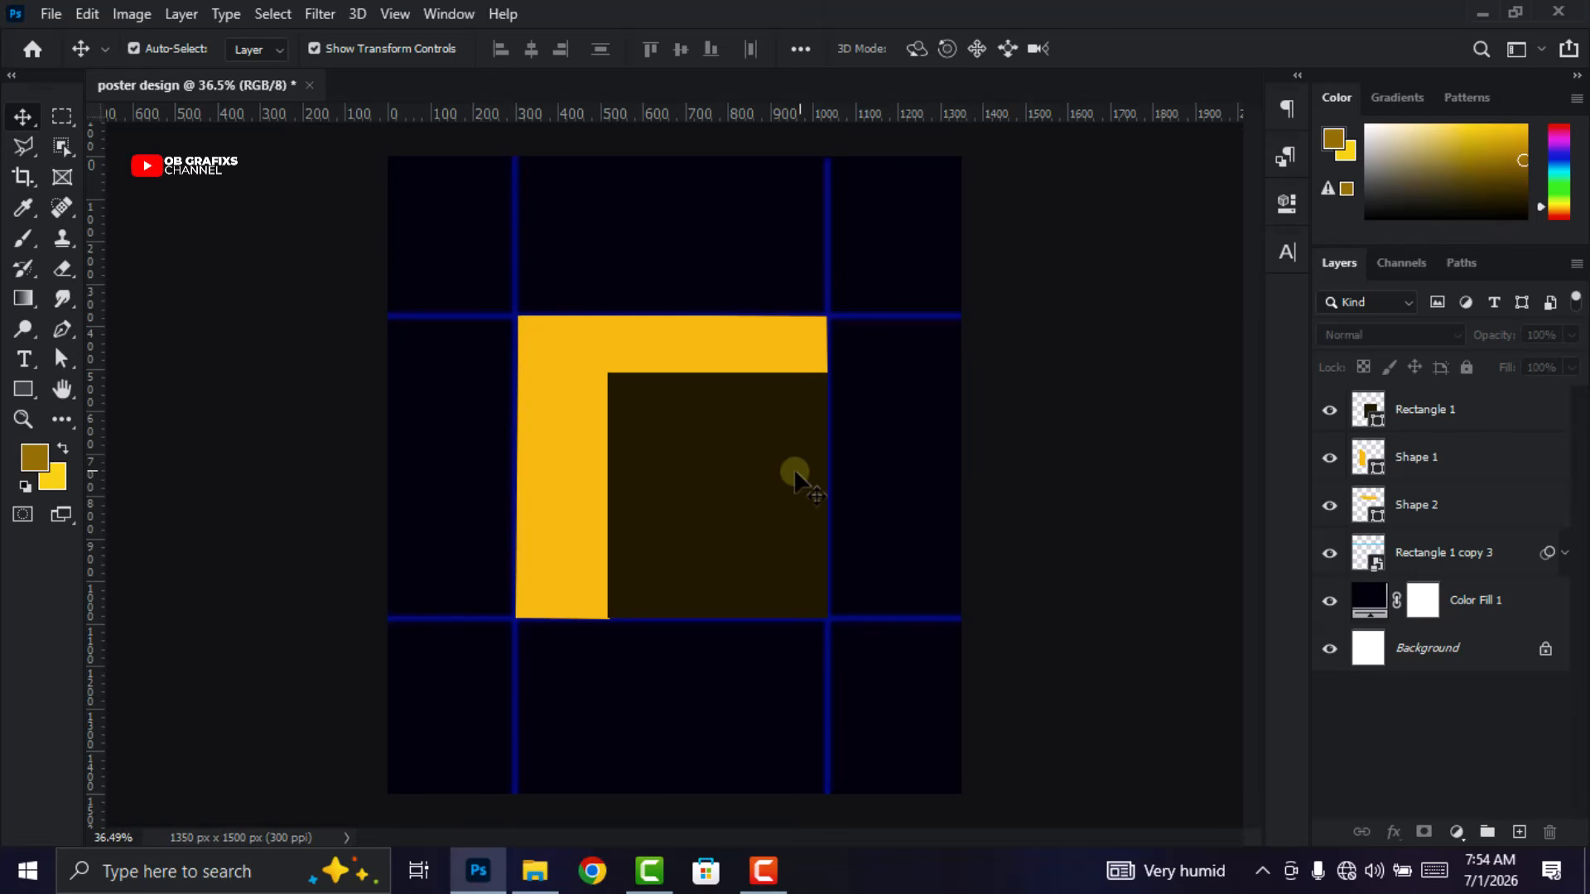
Add a new layer above the vertical yellow shape, Shape 1, and clip it to that shape
{"action": "left_click", "coordinate": [576, 502]}
{"action": "left_click", "coordinate": [1330, 468]}
{"action": "left_click", "coordinate": [1330, 463]}
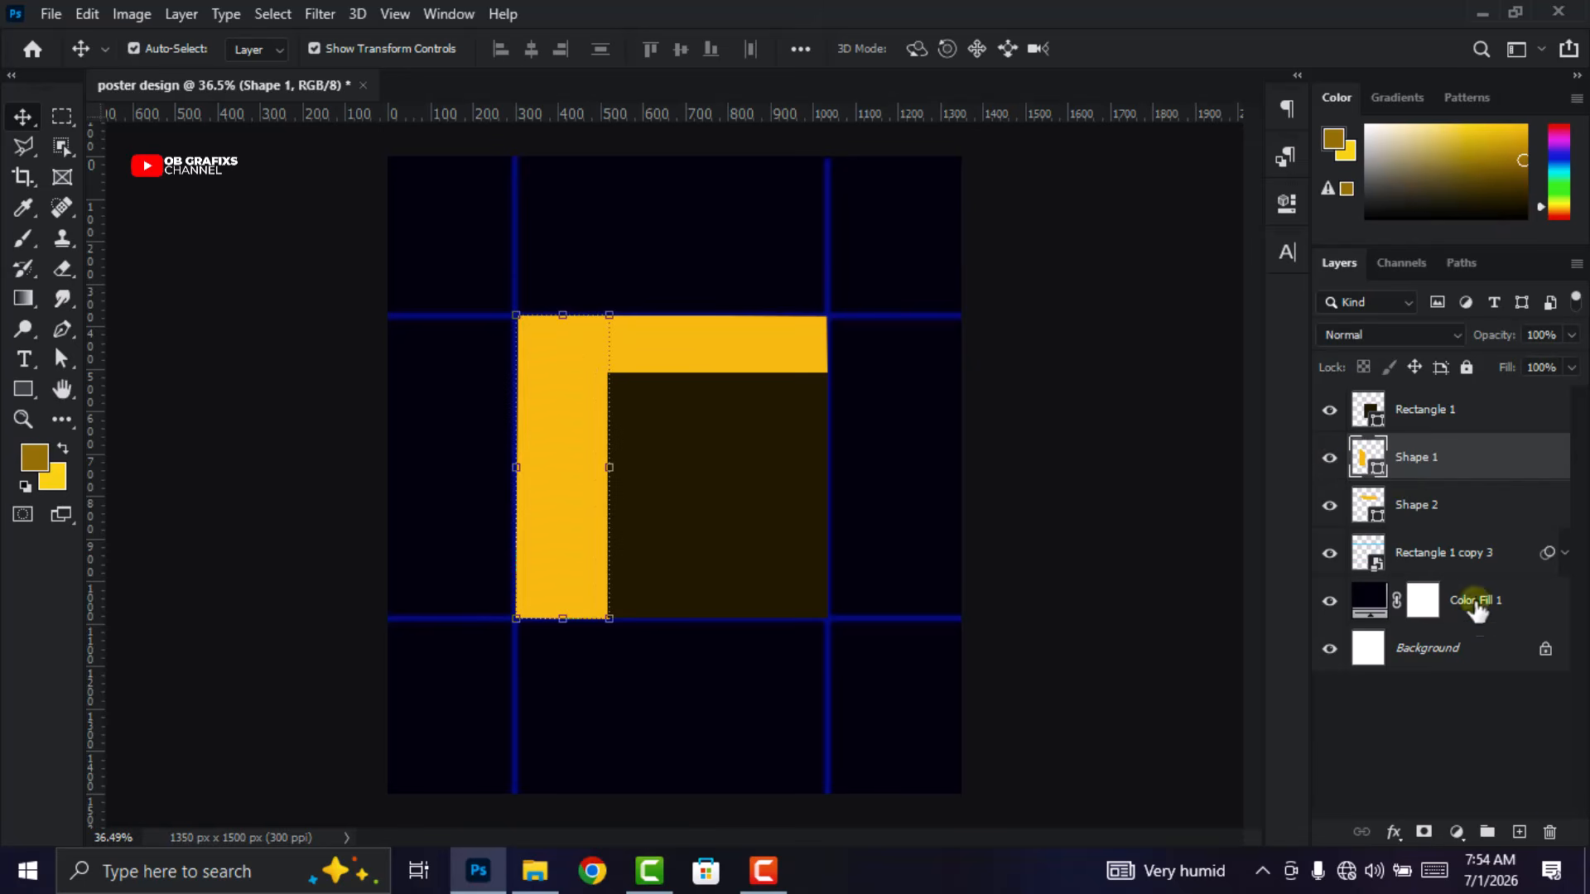
{"action": "left_click", "coordinate": [1520, 833]}
{"action": "right_click", "coordinate": [1496, 466]}
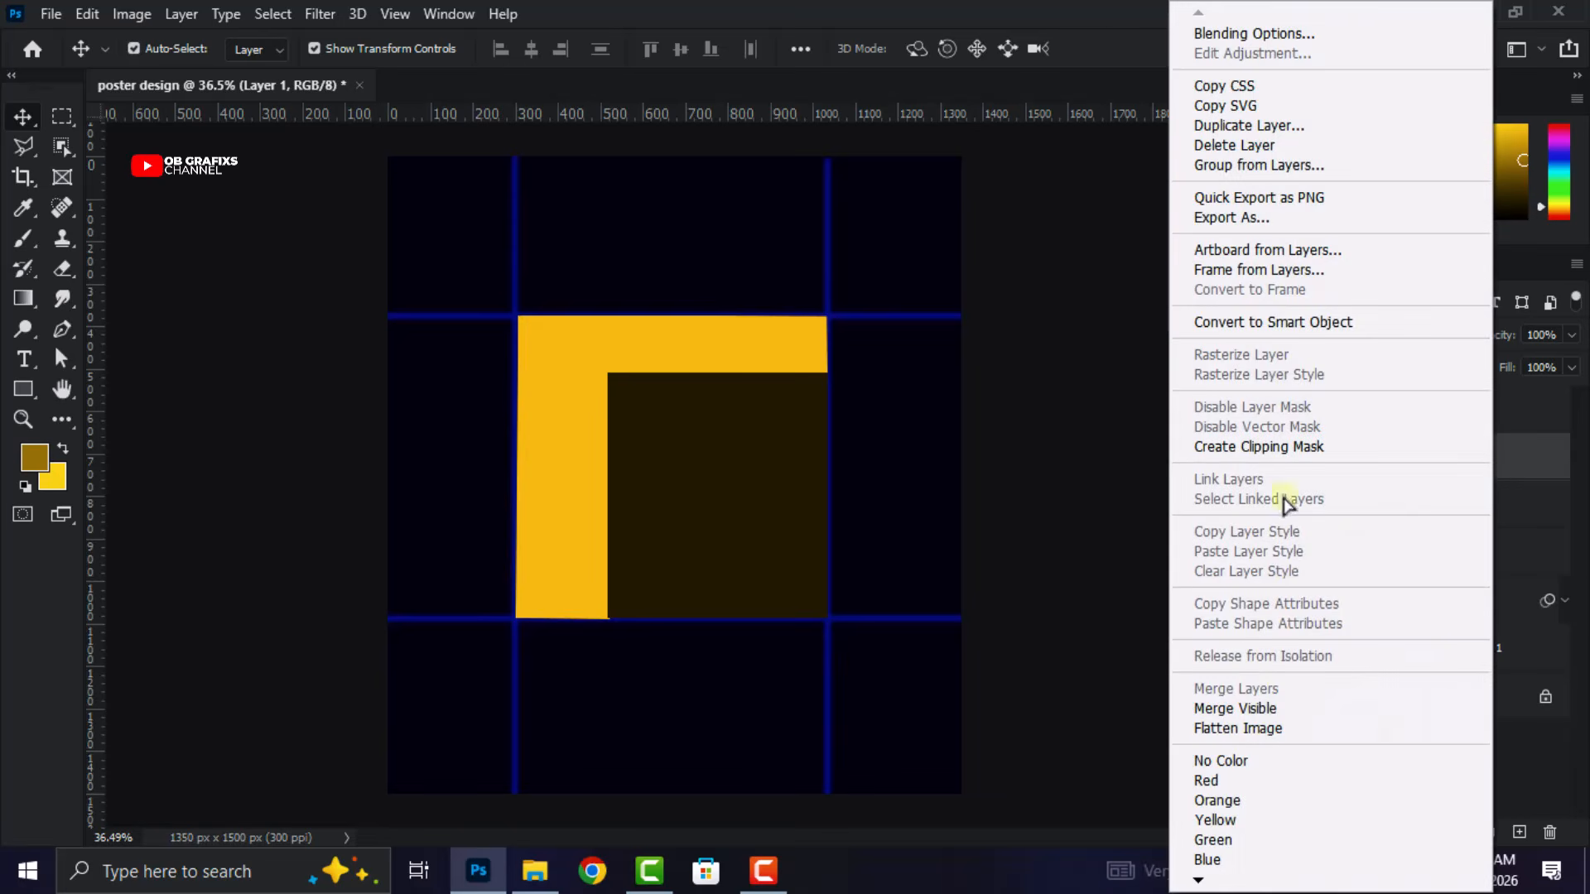
{"action": "left_click", "coordinate": [1292, 451]}
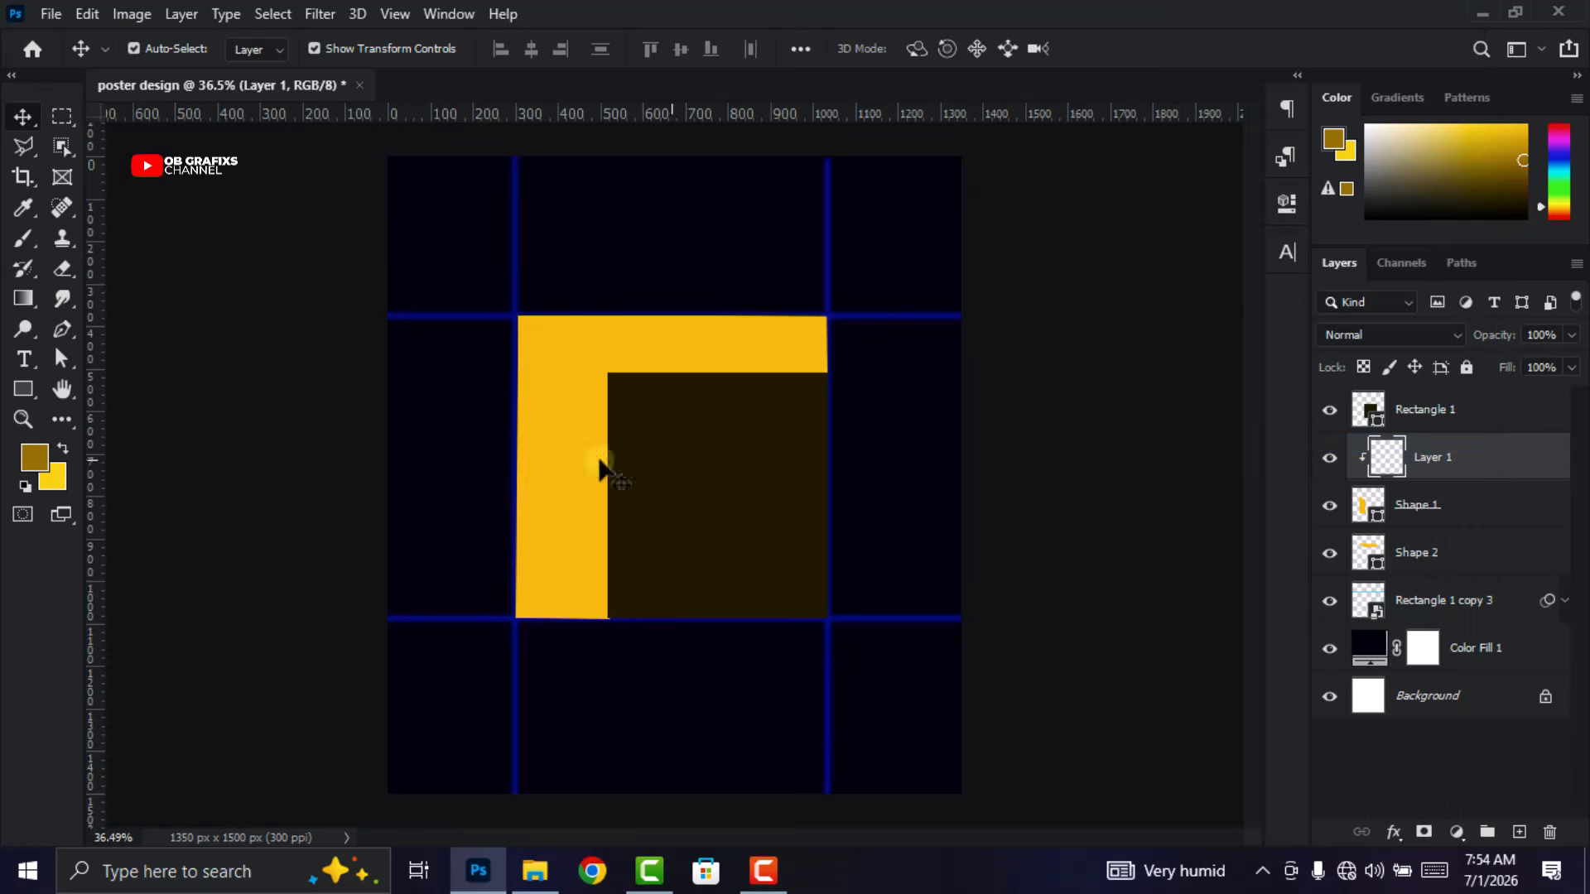
Set the Brush tool's foreground color to dark brown 513701, starting from the color sampled inside the dark rectangle
{"action": "left_click", "coordinate": [24, 239]}
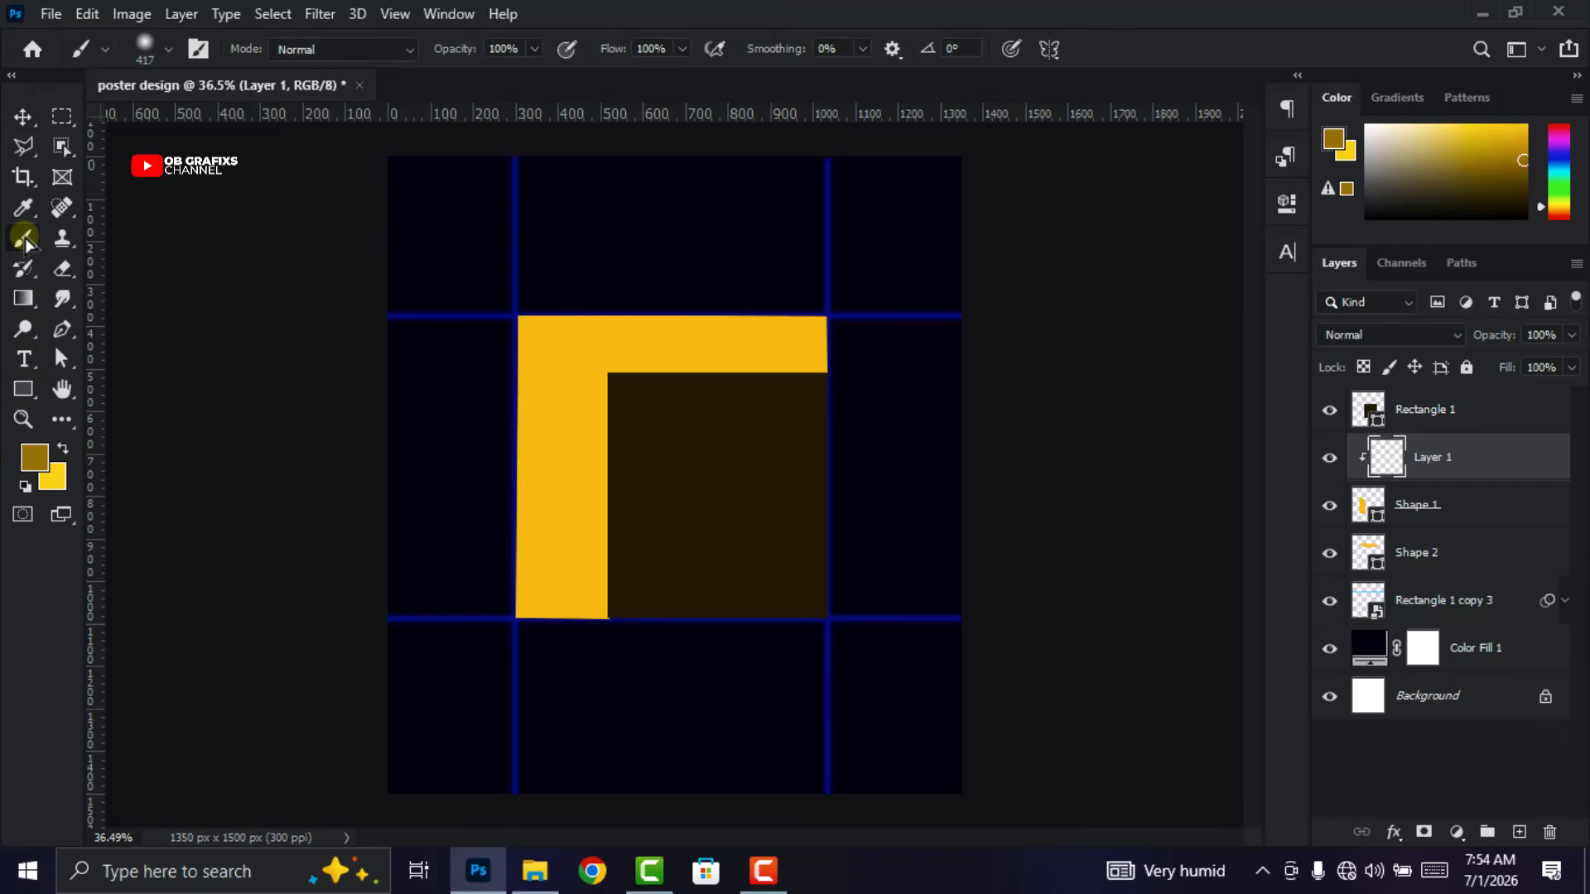
{"action": "left_click", "coordinate": [35, 458]}
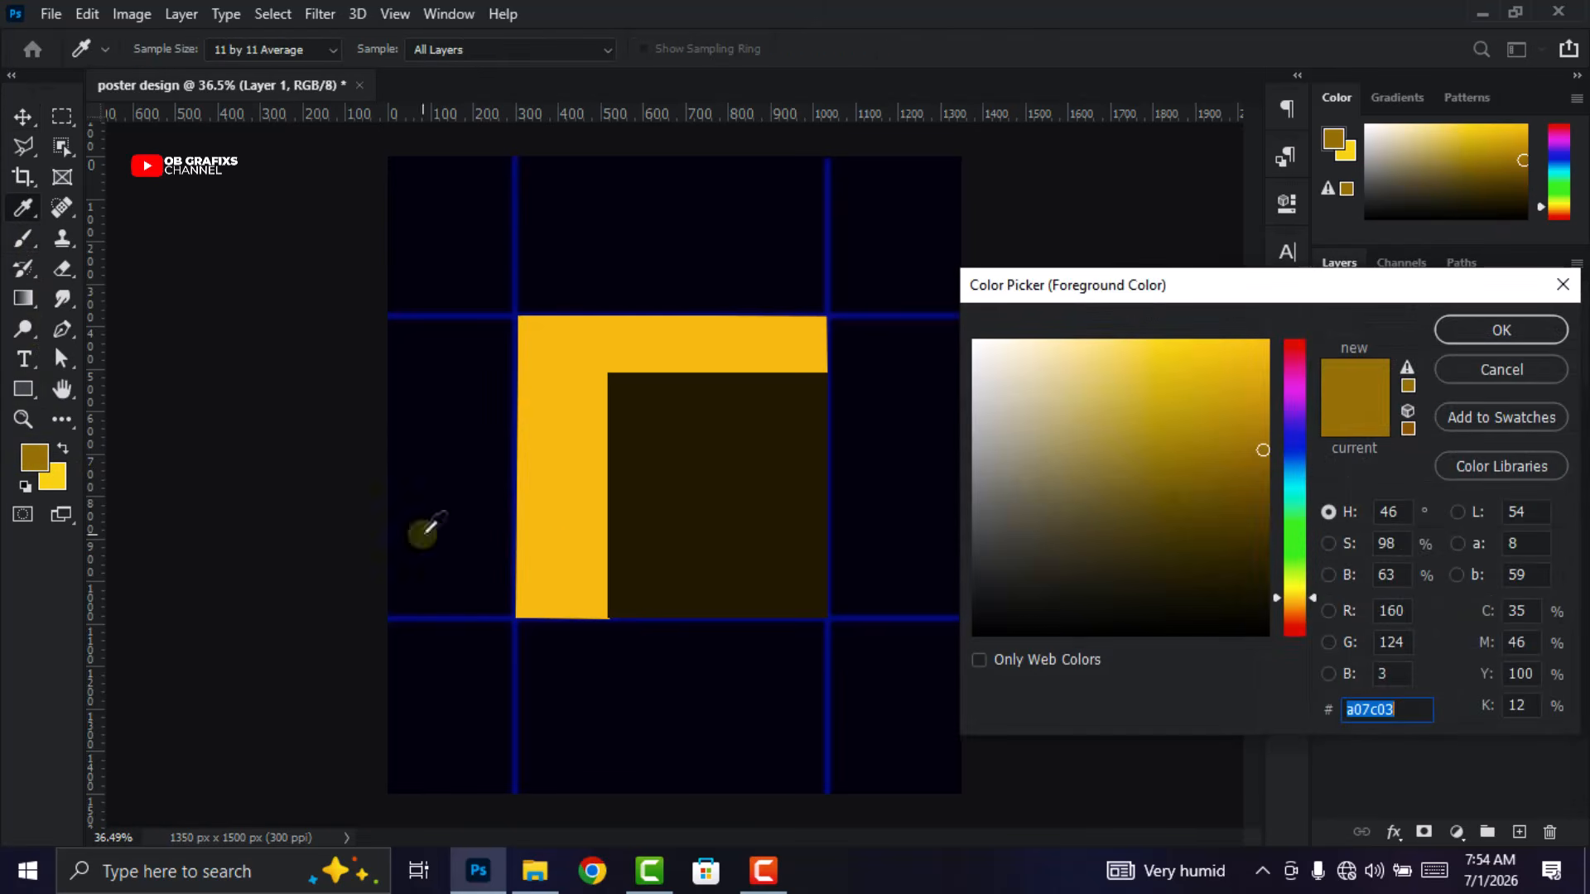
{"action": "left_click", "coordinate": [746, 489]}
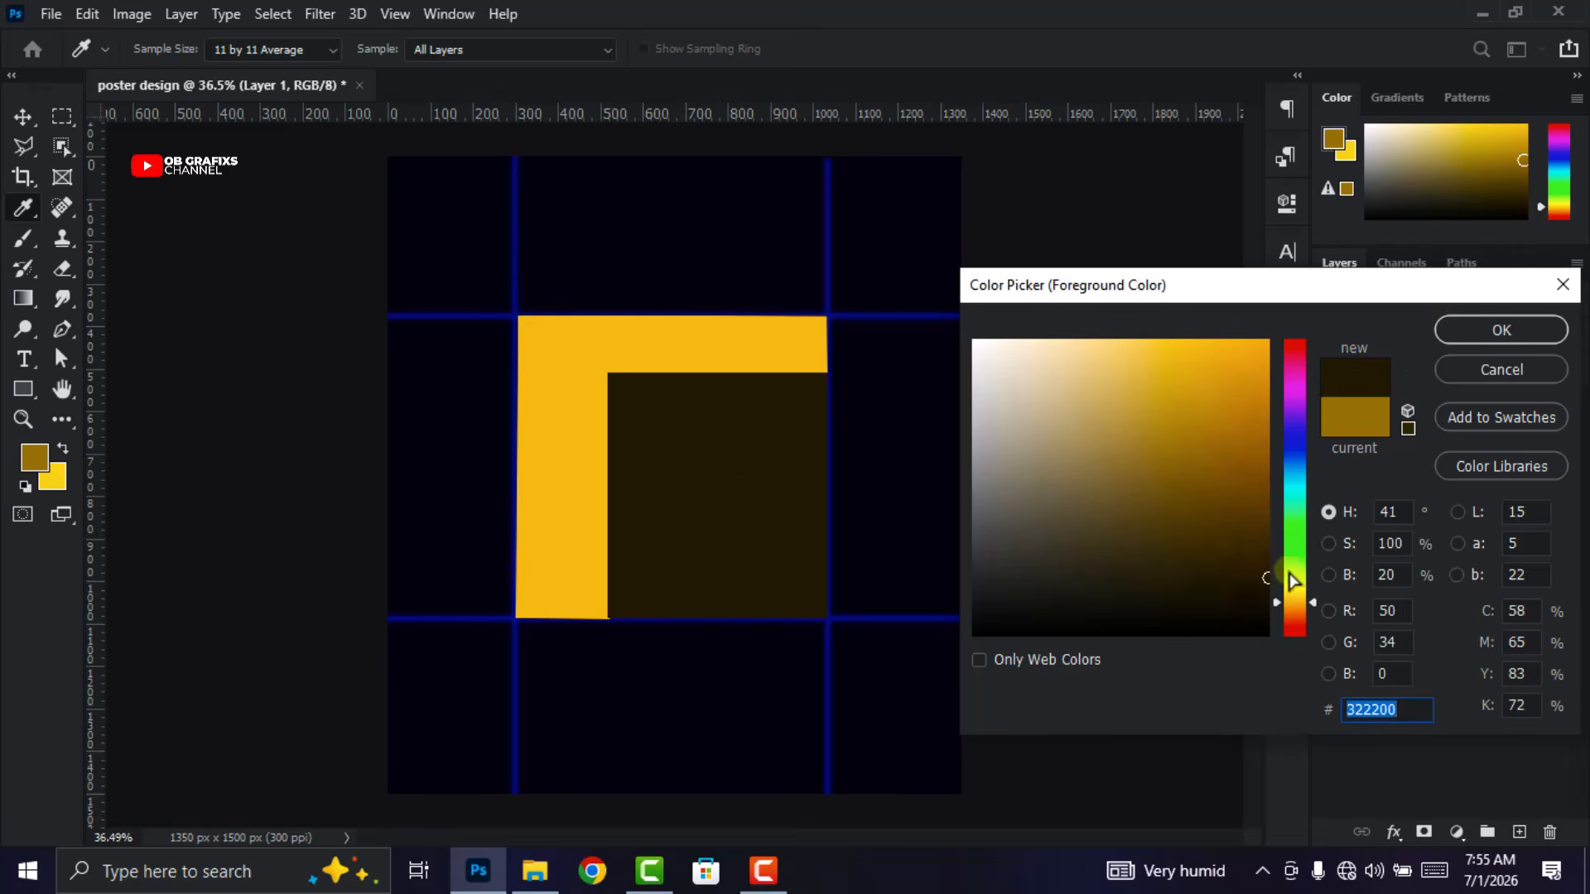
{"action": "left_click", "coordinate": [1266, 563]}
{"action": "left_click", "coordinate": [1266, 563]}
{"action": "left_click", "coordinate": [1264, 549]}
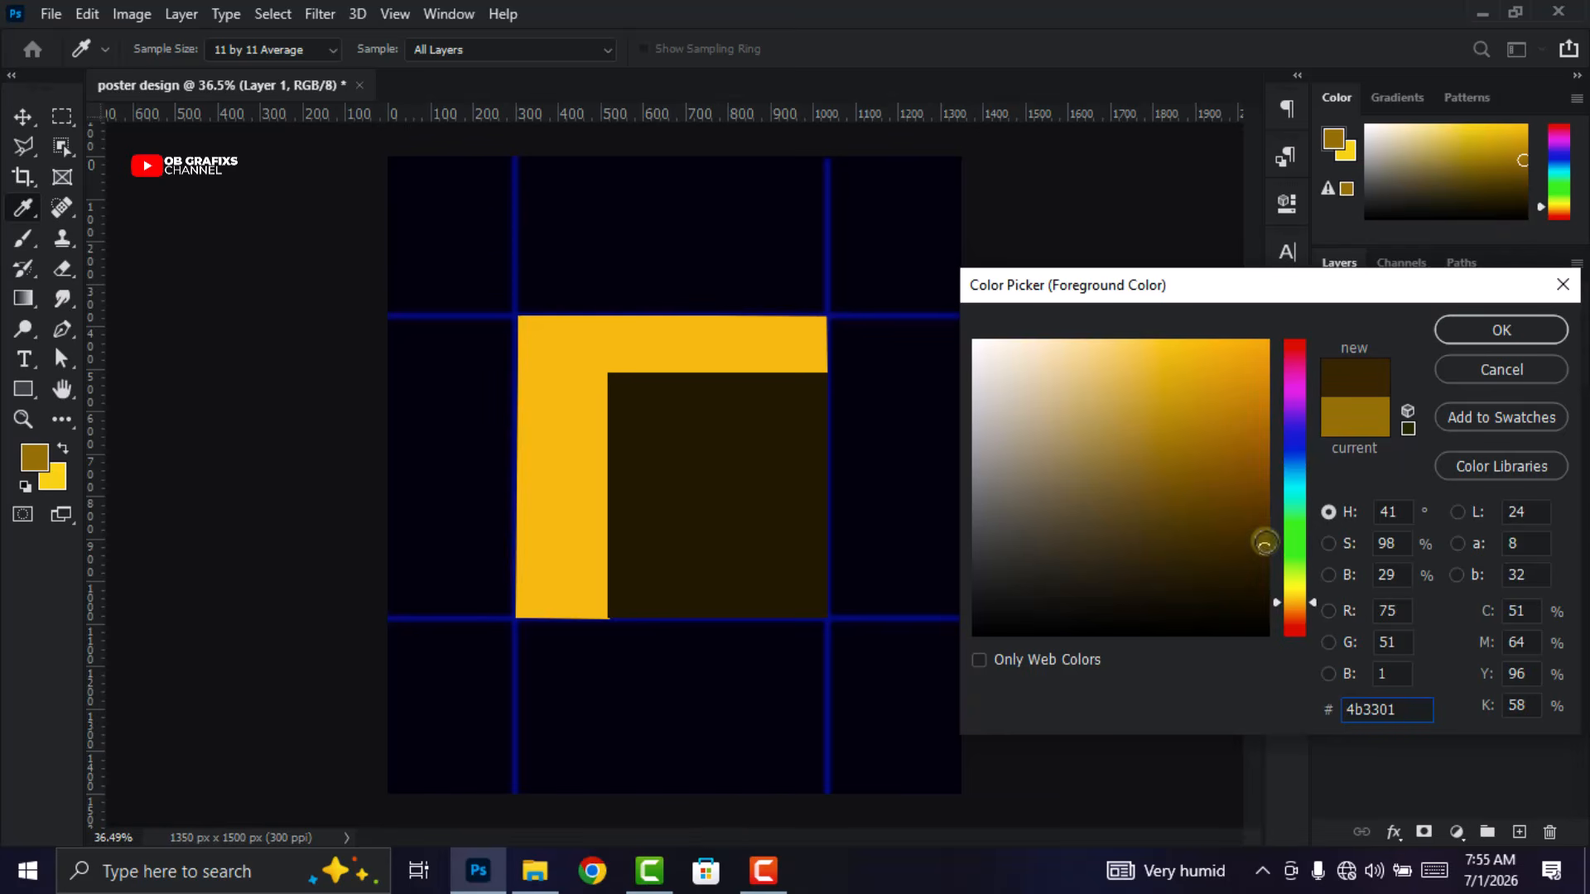
{"action": "left_click_drag", "start_coordinate": [1399, 706], "coordinate": [1346, 709]}
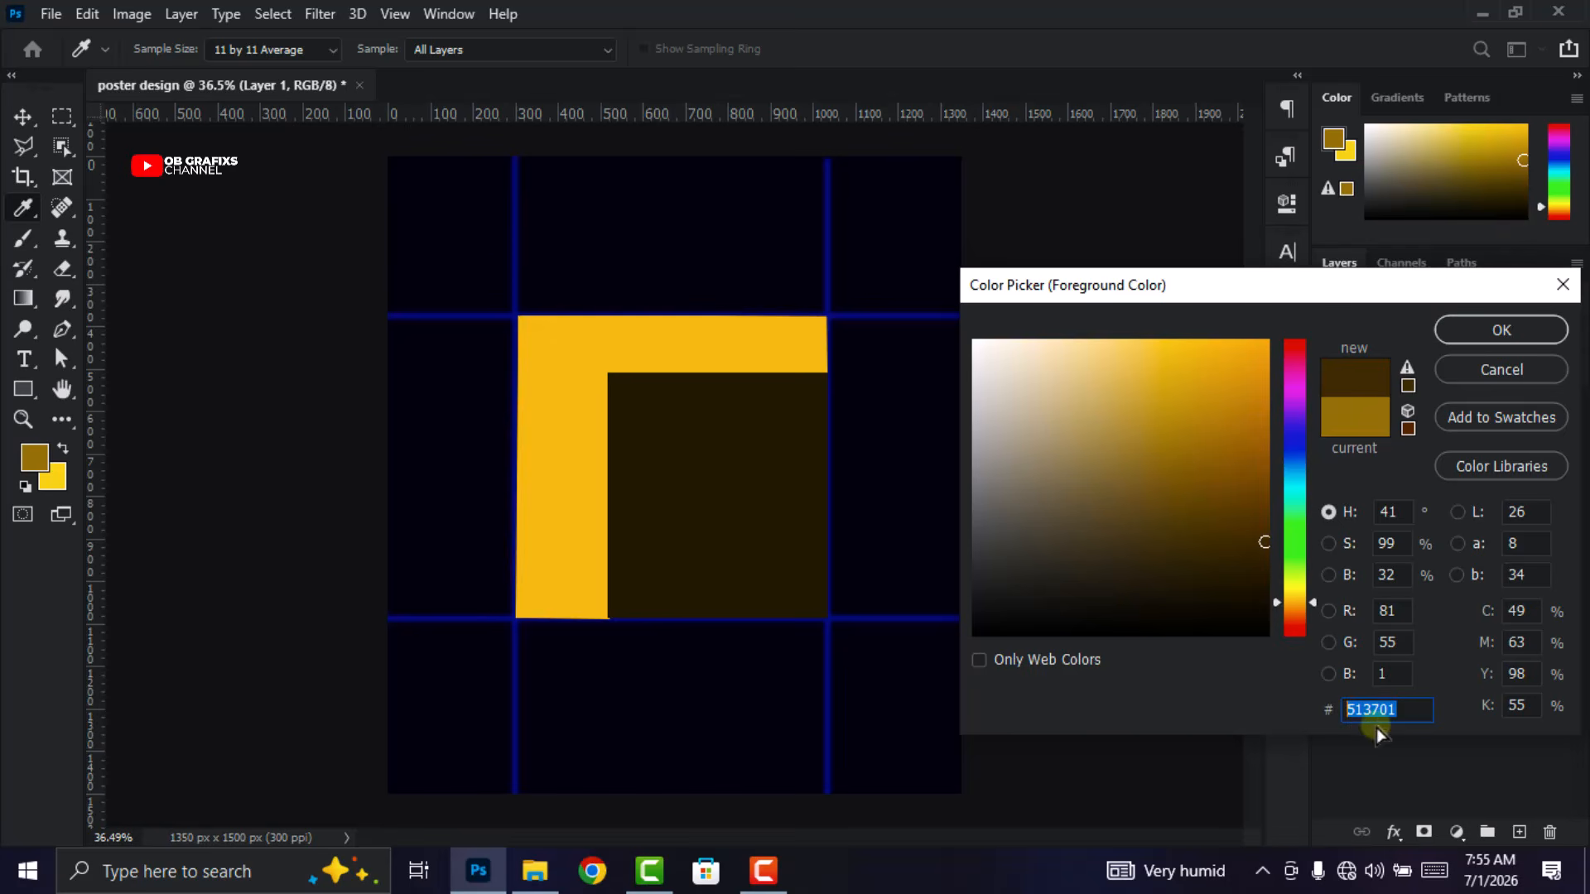
{"action": "left_click", "coordinate": [1485, 326]}
{"action": "key", "text": "b"}
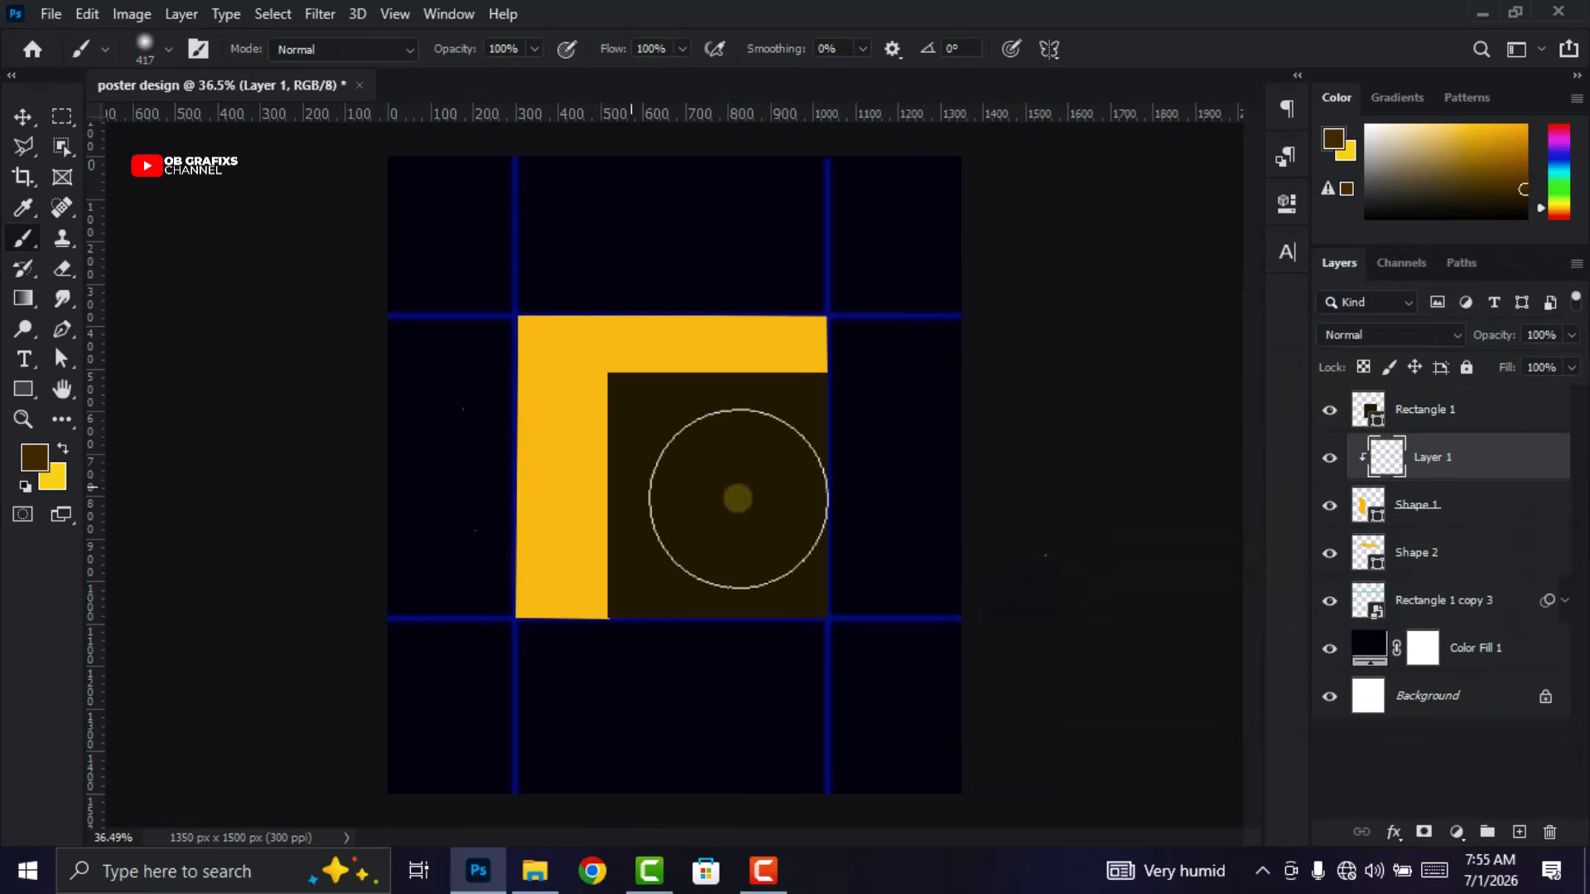
Set the Soft Round brush to 495 px with 0% hardness and paint shading down the vertical shape's inner edge
{"action": "right_click", "coordinate": [653, 416]}
{"action": "left_click_drag", "start_coordinate": [872, 458], "coordinate": [868, 457]}
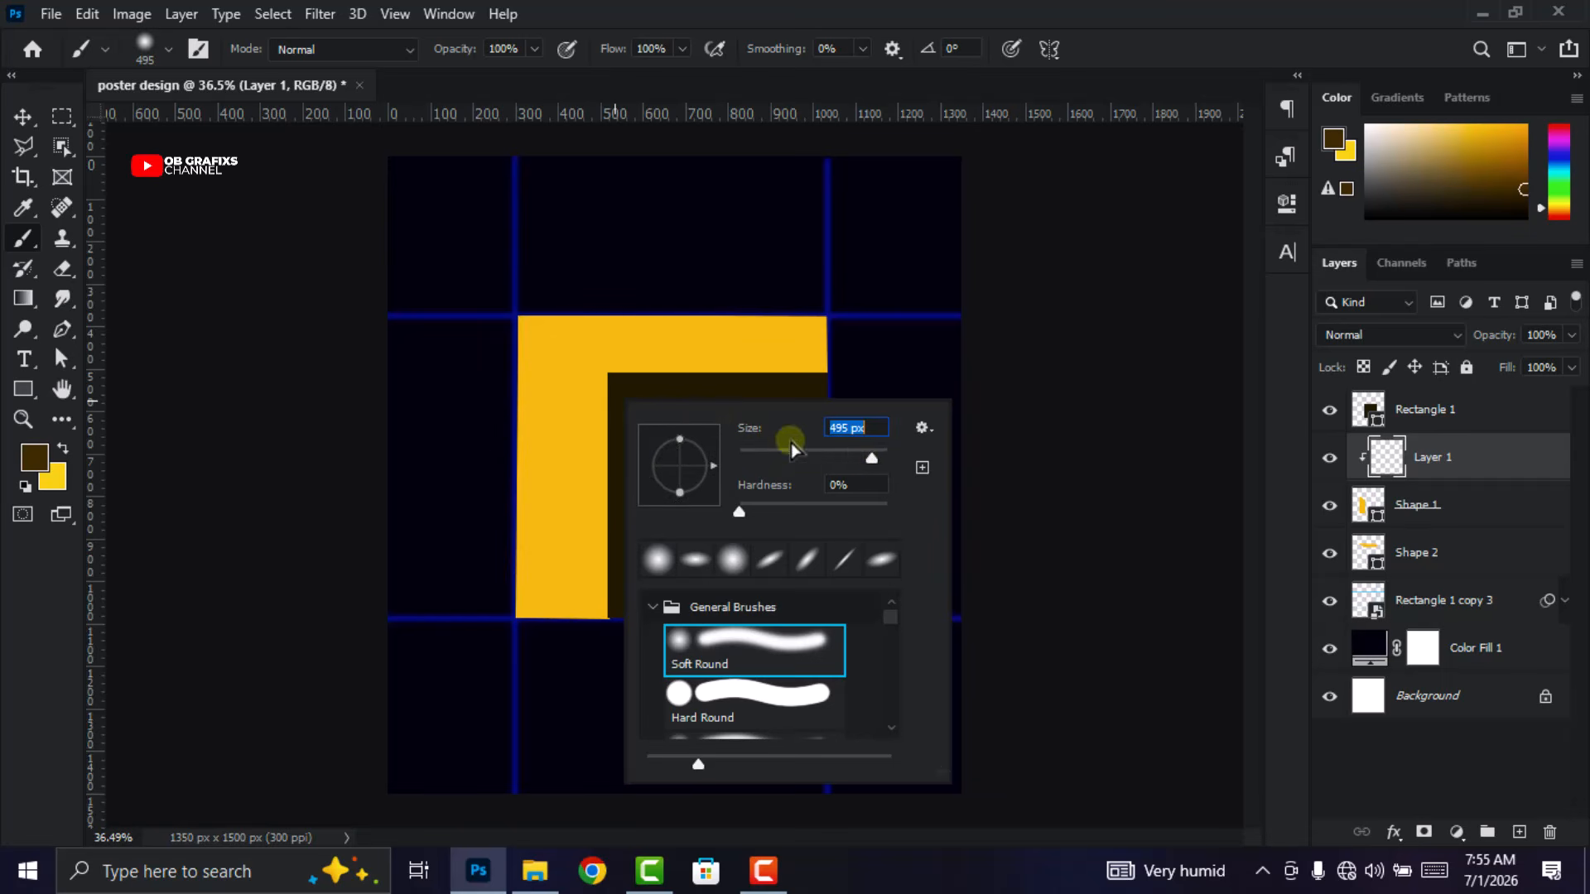
{"action": "left_click", "coordinate": [1172, 38]}
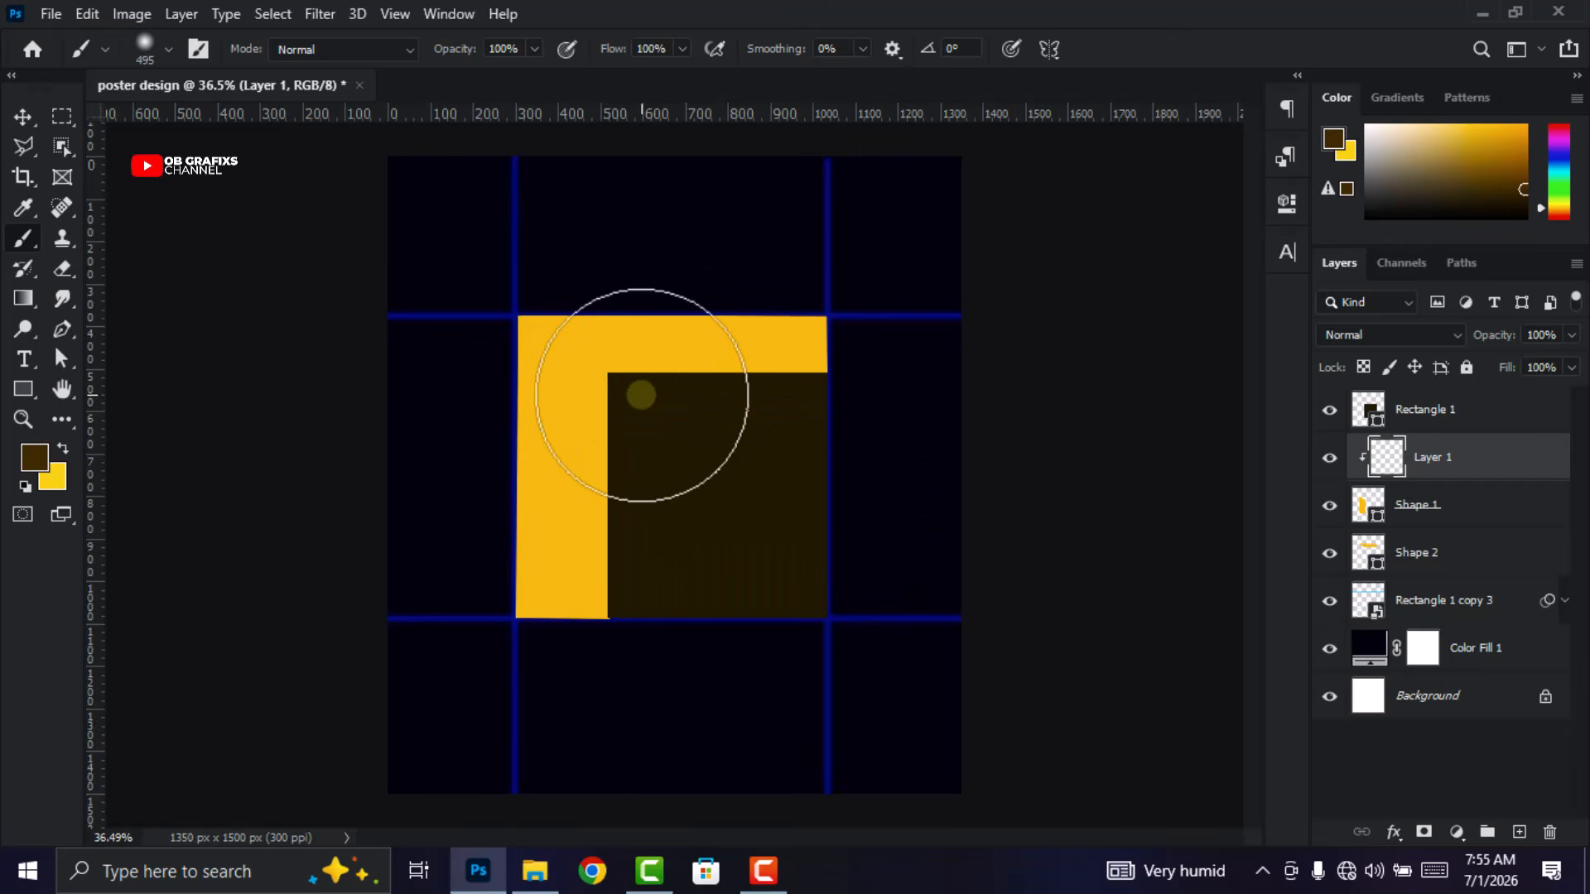
{"action": "left_click_drag", "start_coordinate": [640, 395], "coordinate": [628, 607]}
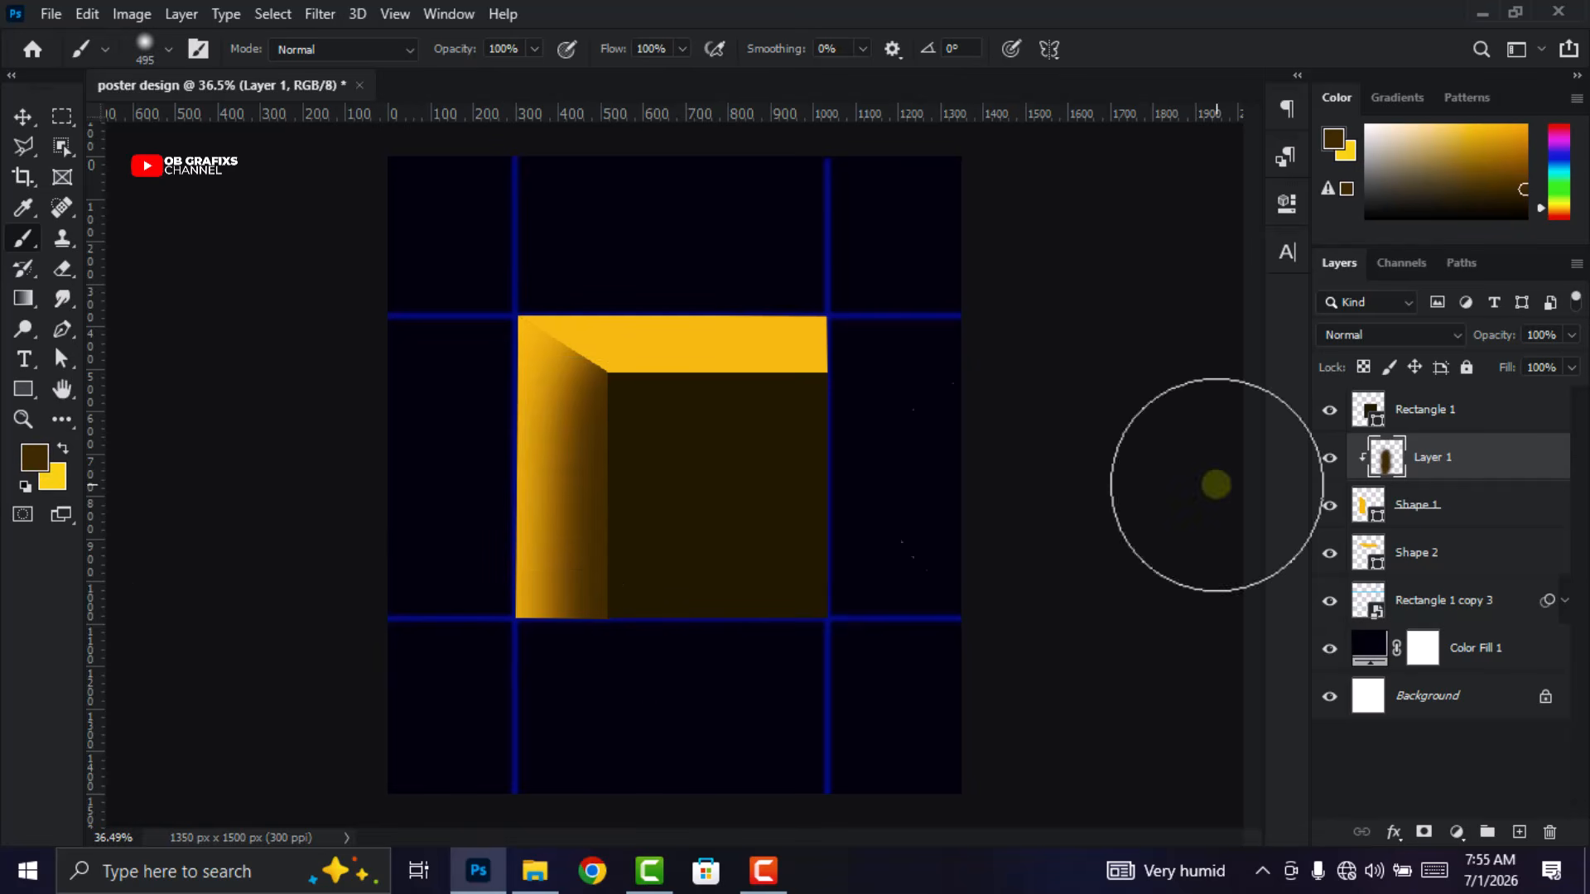
Add a new layer clipped to the horizontal shape, Shape 2, and brush dark brown shading along its inner edge
{"action": "left_click", "coordinate": [1327, 553]}
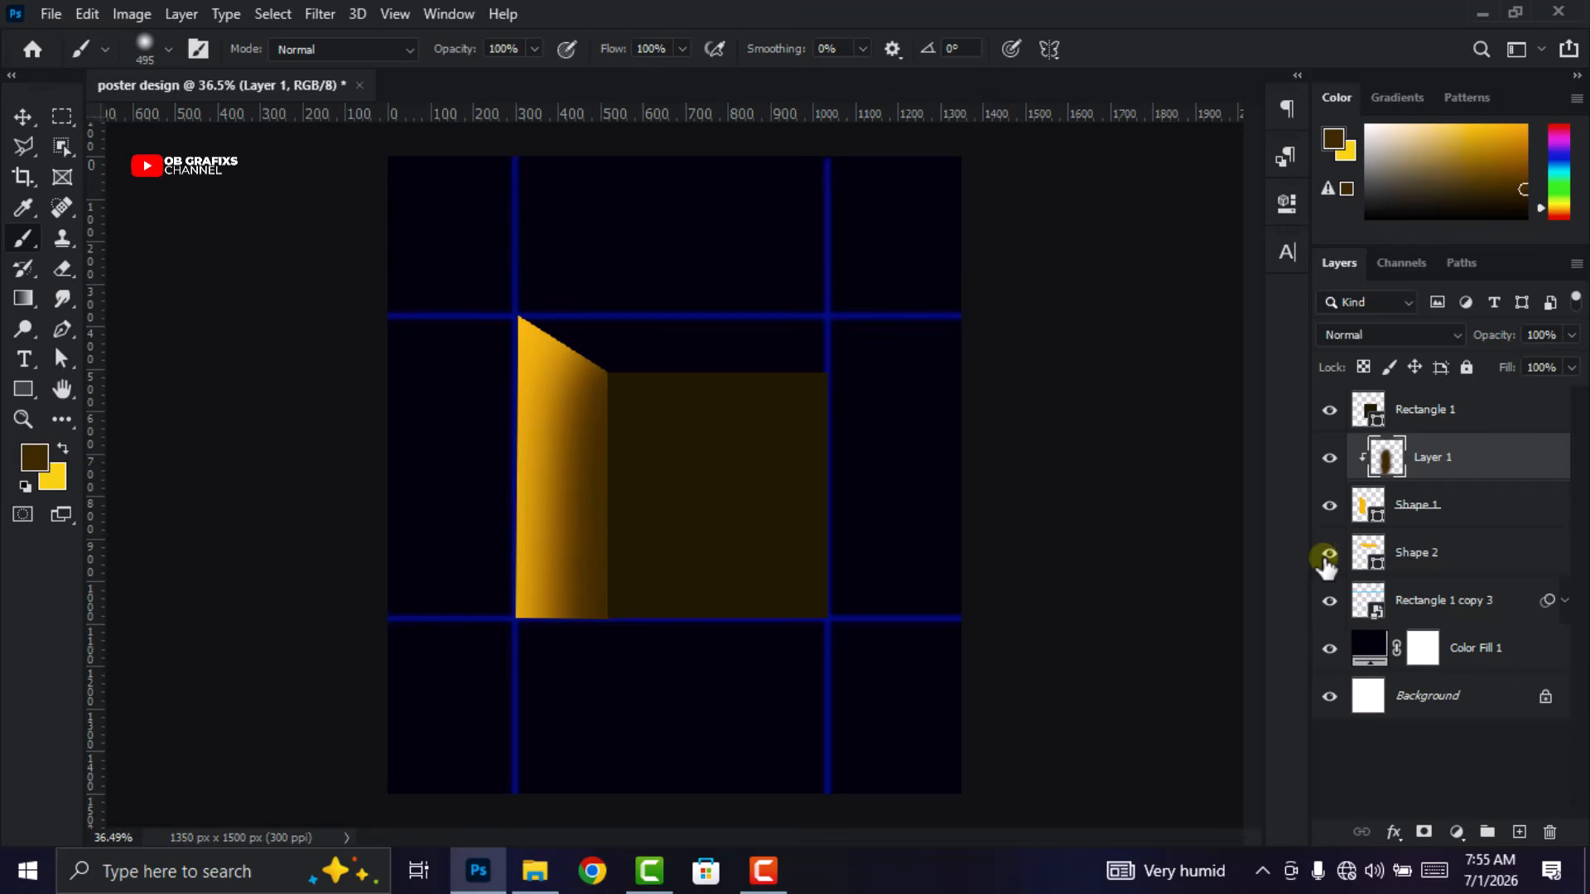
{"action": "left_click", "coordinate": [1434, 553]}
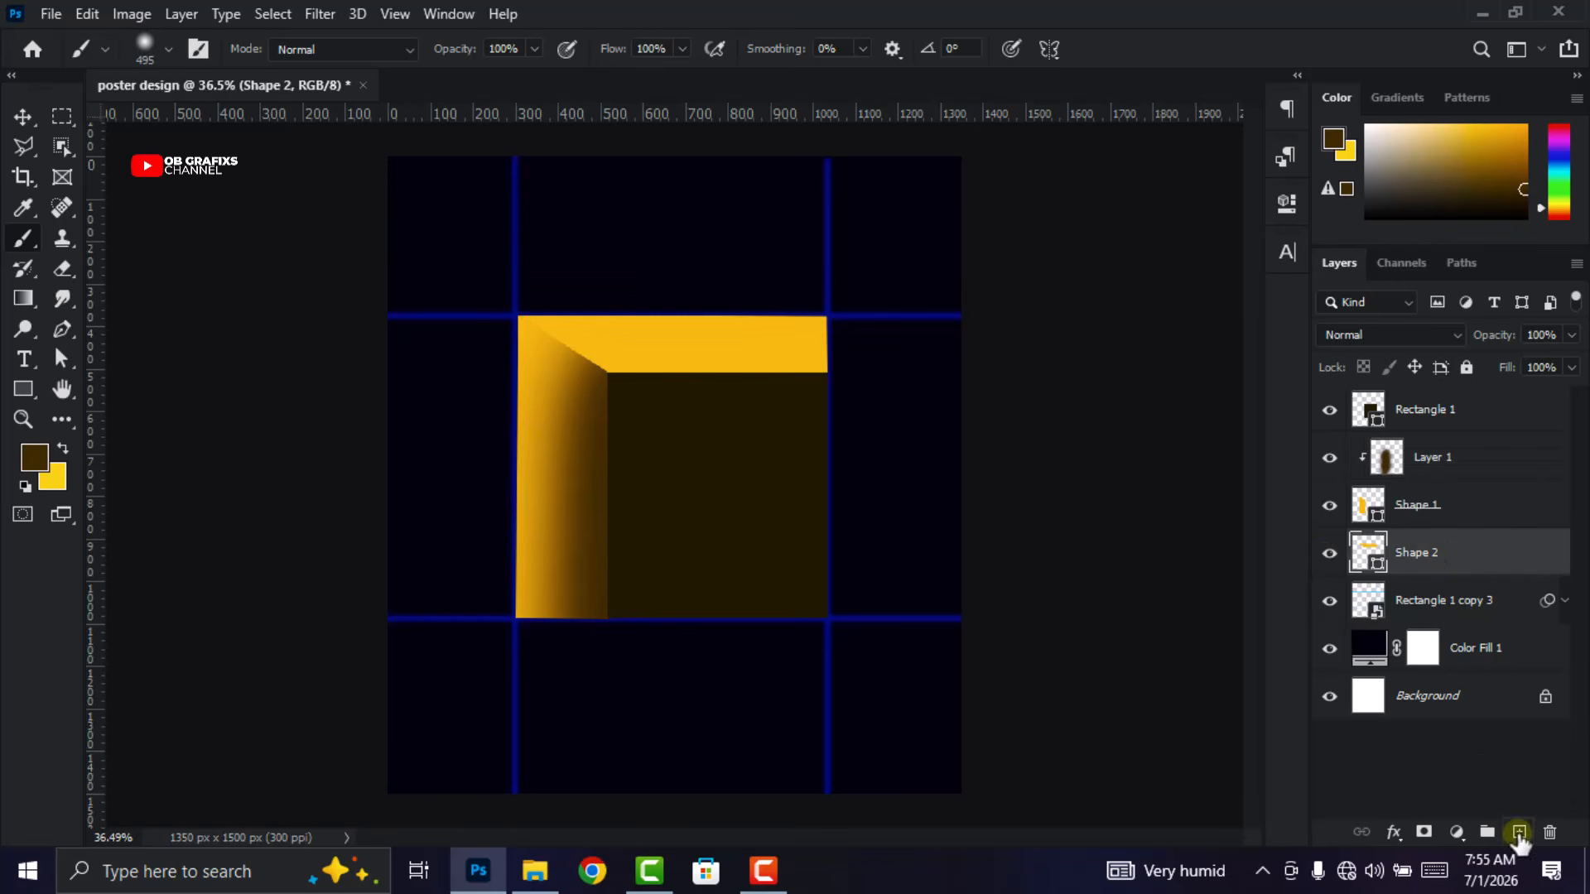
{"action": "left_click", "coordinate": [1518, 833]}
{"action": "right_click", "coordinate": [1455, 563]}
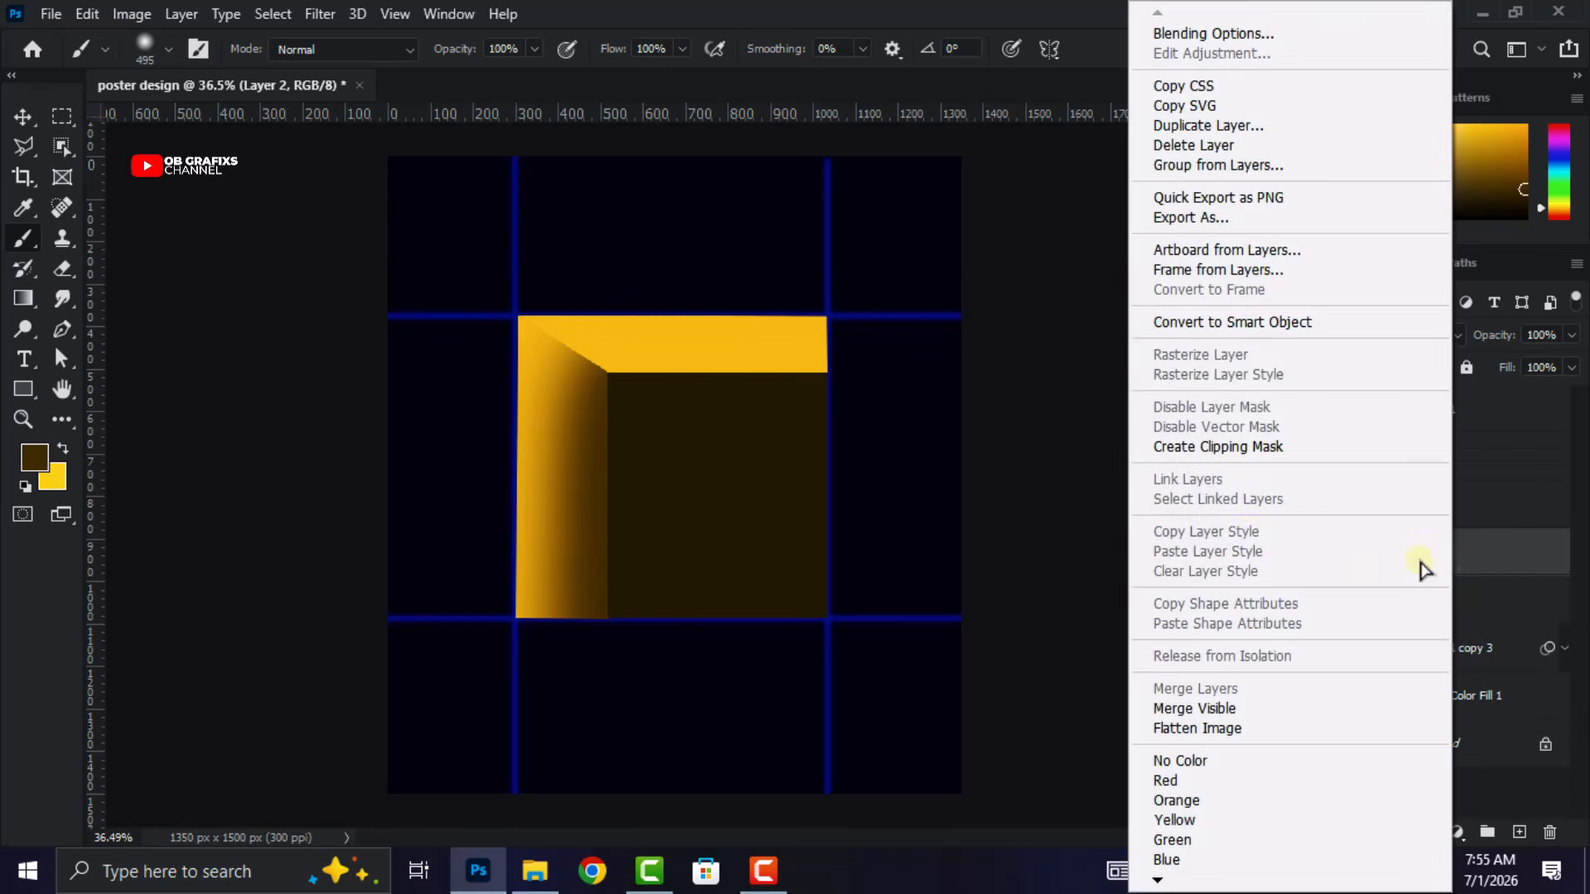
{"action": "left_click", "coordinate": [1242, 447]}
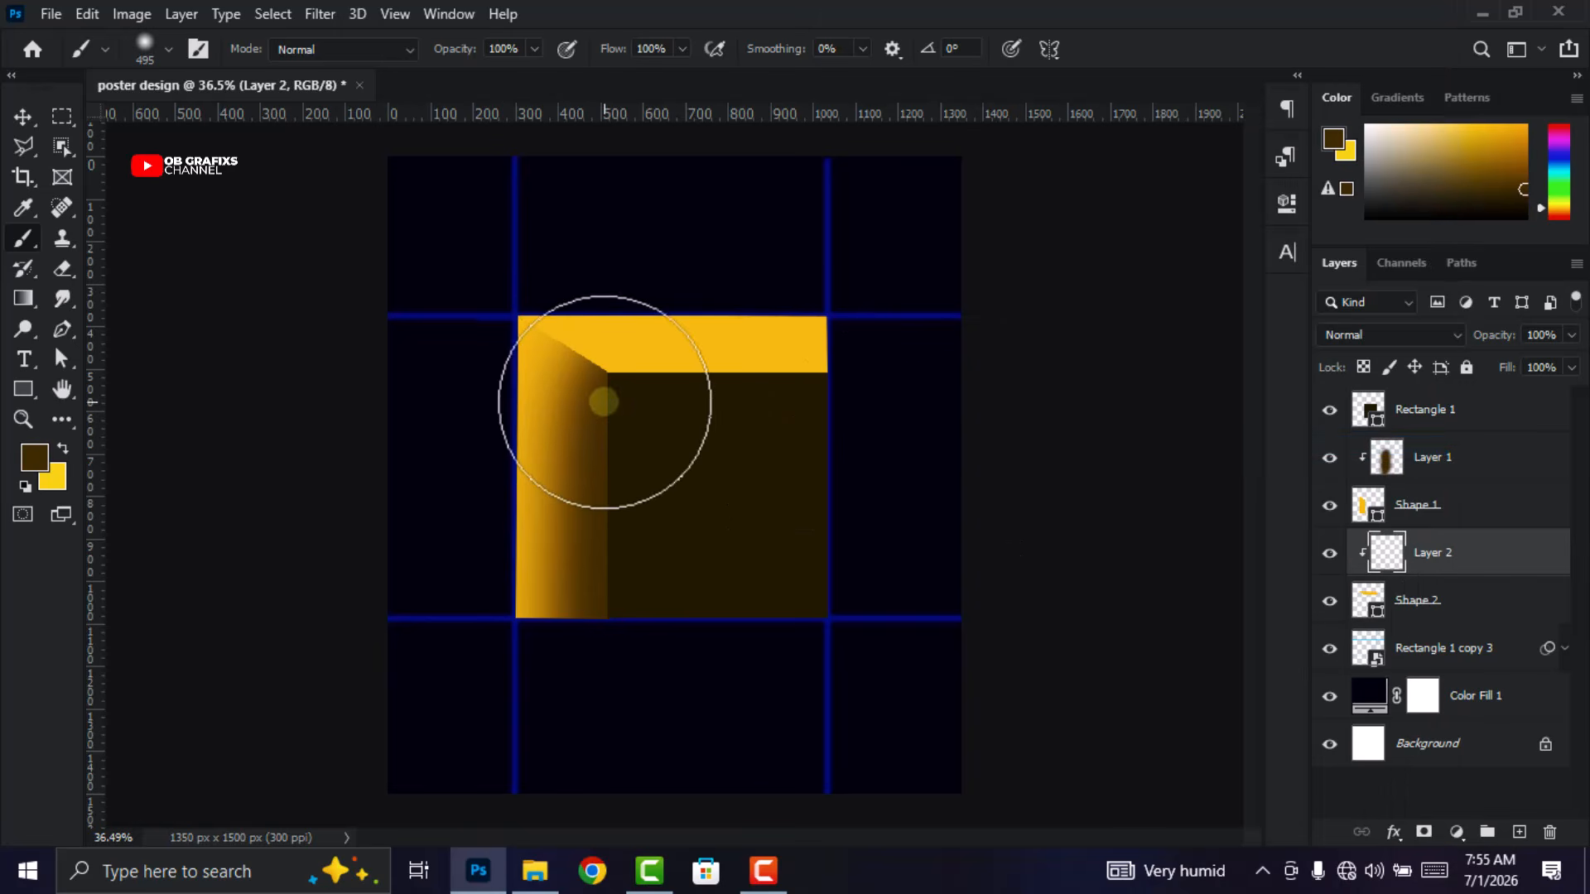
{"action": "left_click_drag", "start_coordinate": [610, 419], "coordinate": [1047, 464]}
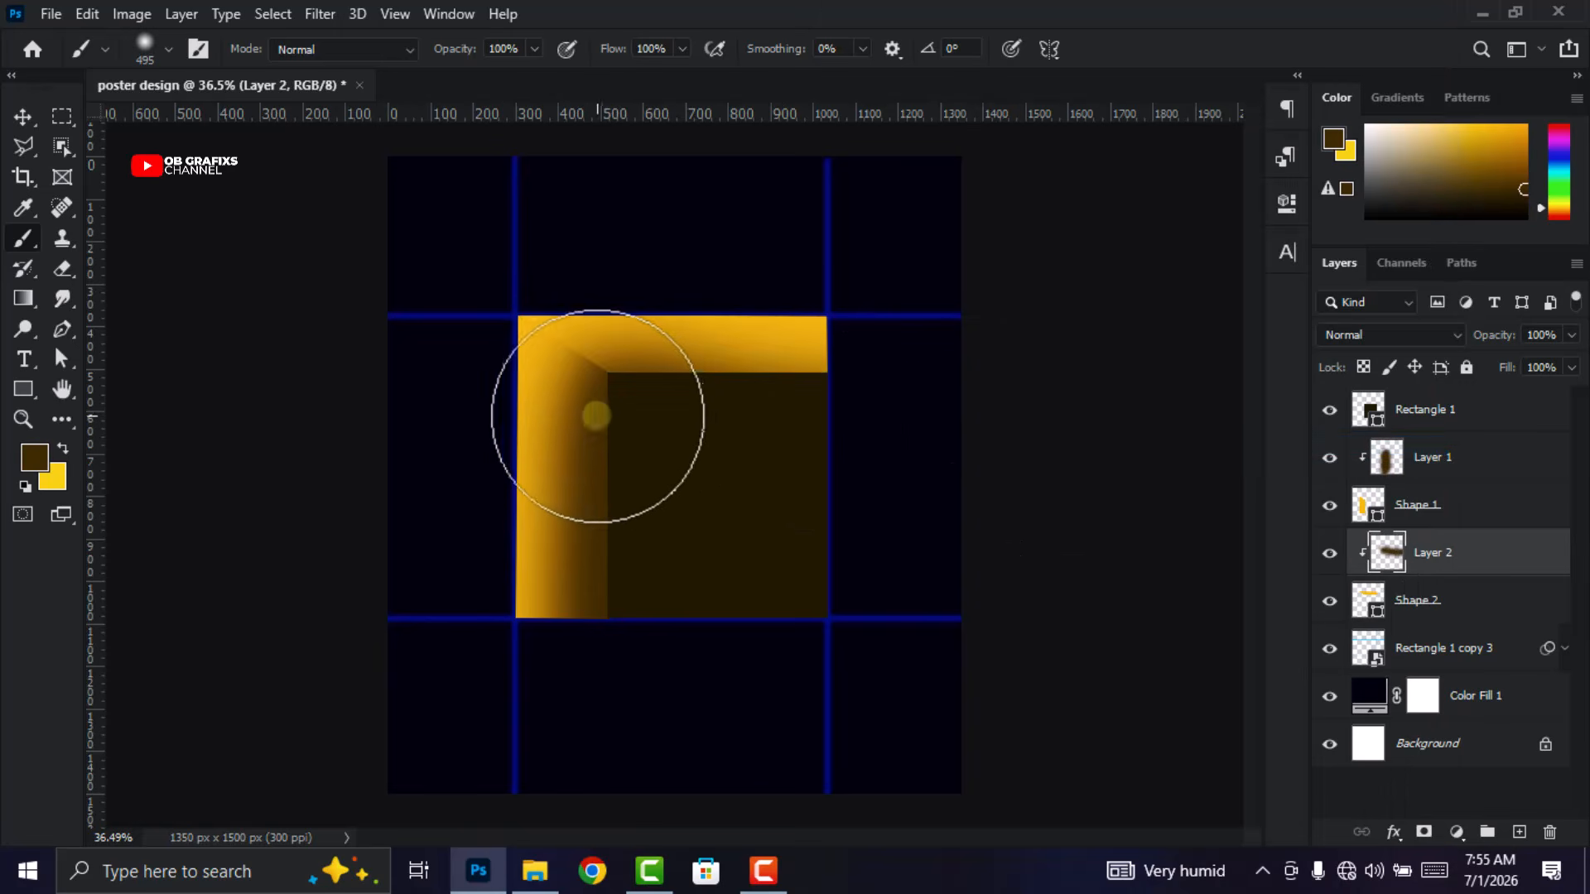
{"action": "left_click_drag", "start_coordinate": [596, 414], "coordinate": [953, 453]}
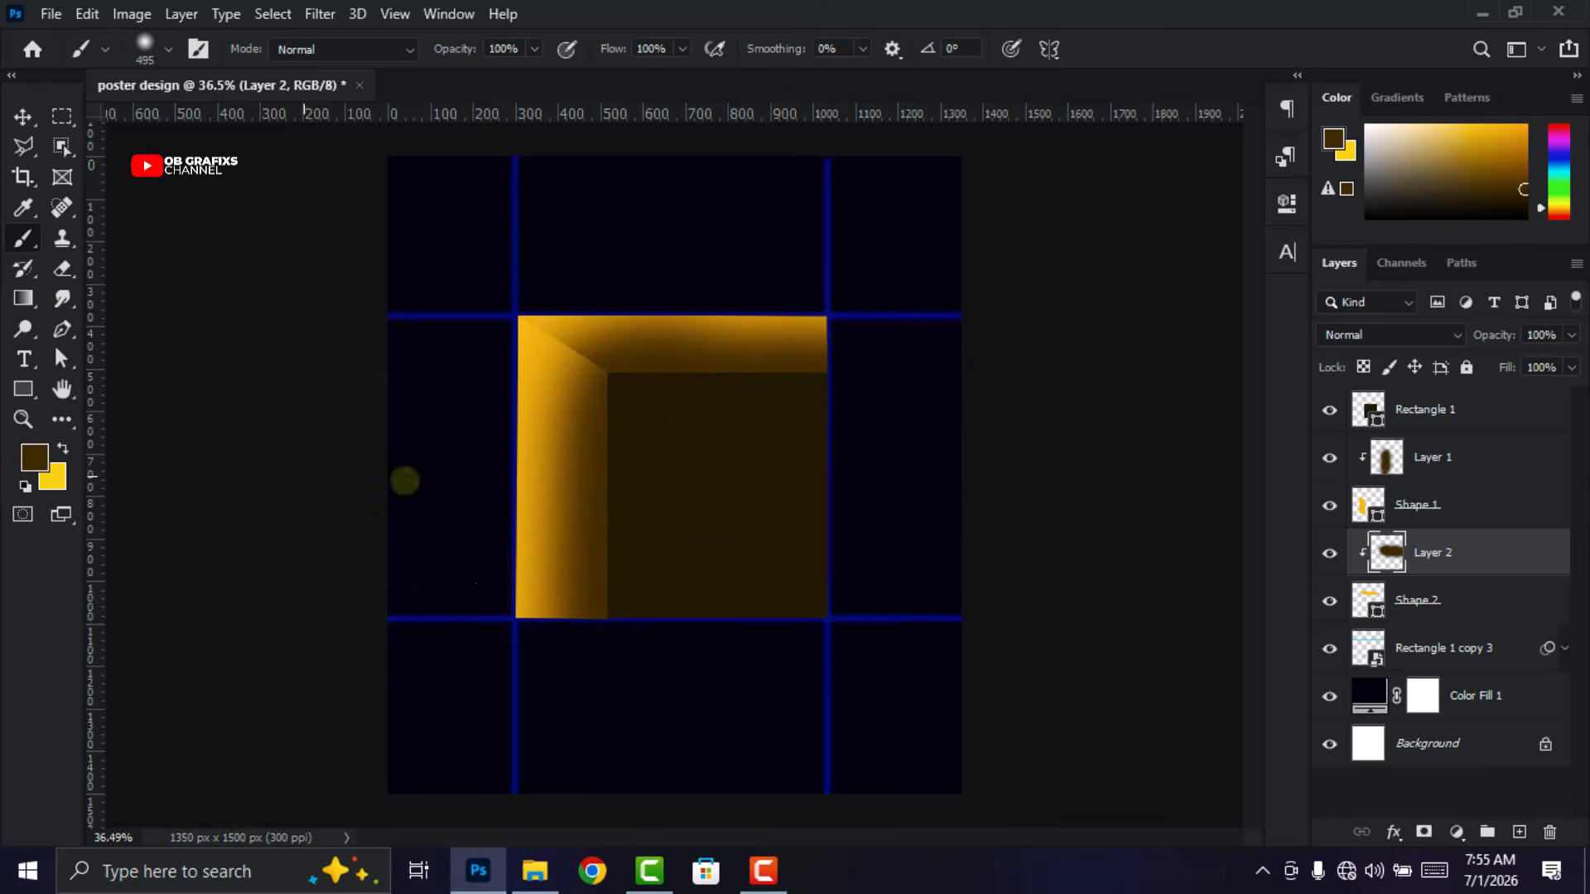
Set the foreground color to 7a5402 and brush more shading onto the horizontal and vertical shapes' clipped layers
{"action": "left_click", "coordinate": [34, 468]}
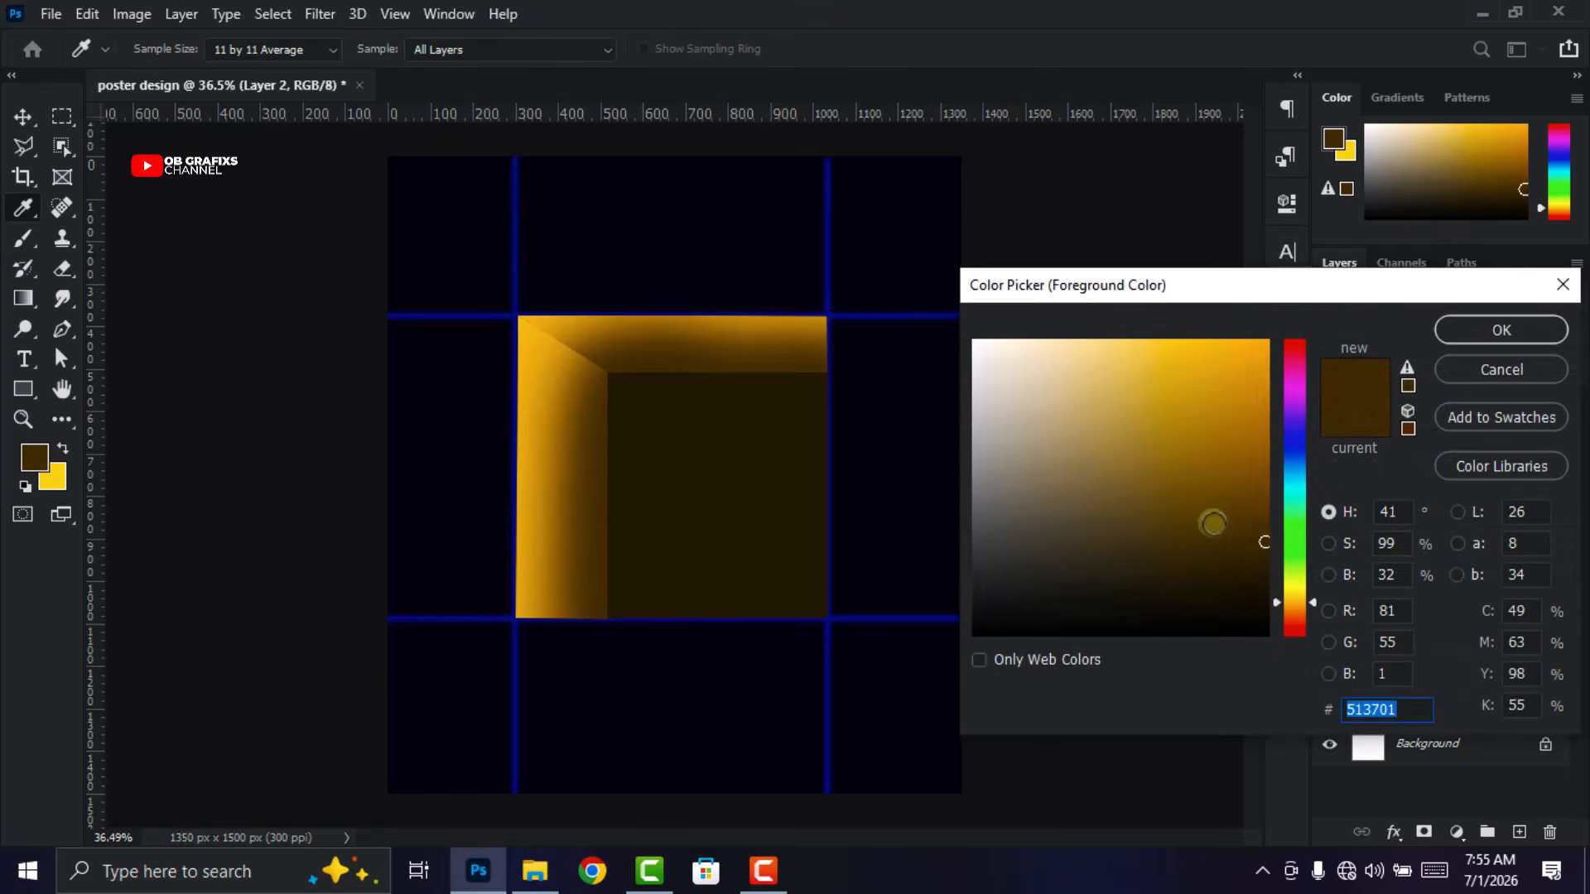
{"action": "left_click", "coordinate": [1265, 505]}
{"action": "left_click_drag", "start_coordinate": [1265, 498], "coordinate": [1264, 494]}
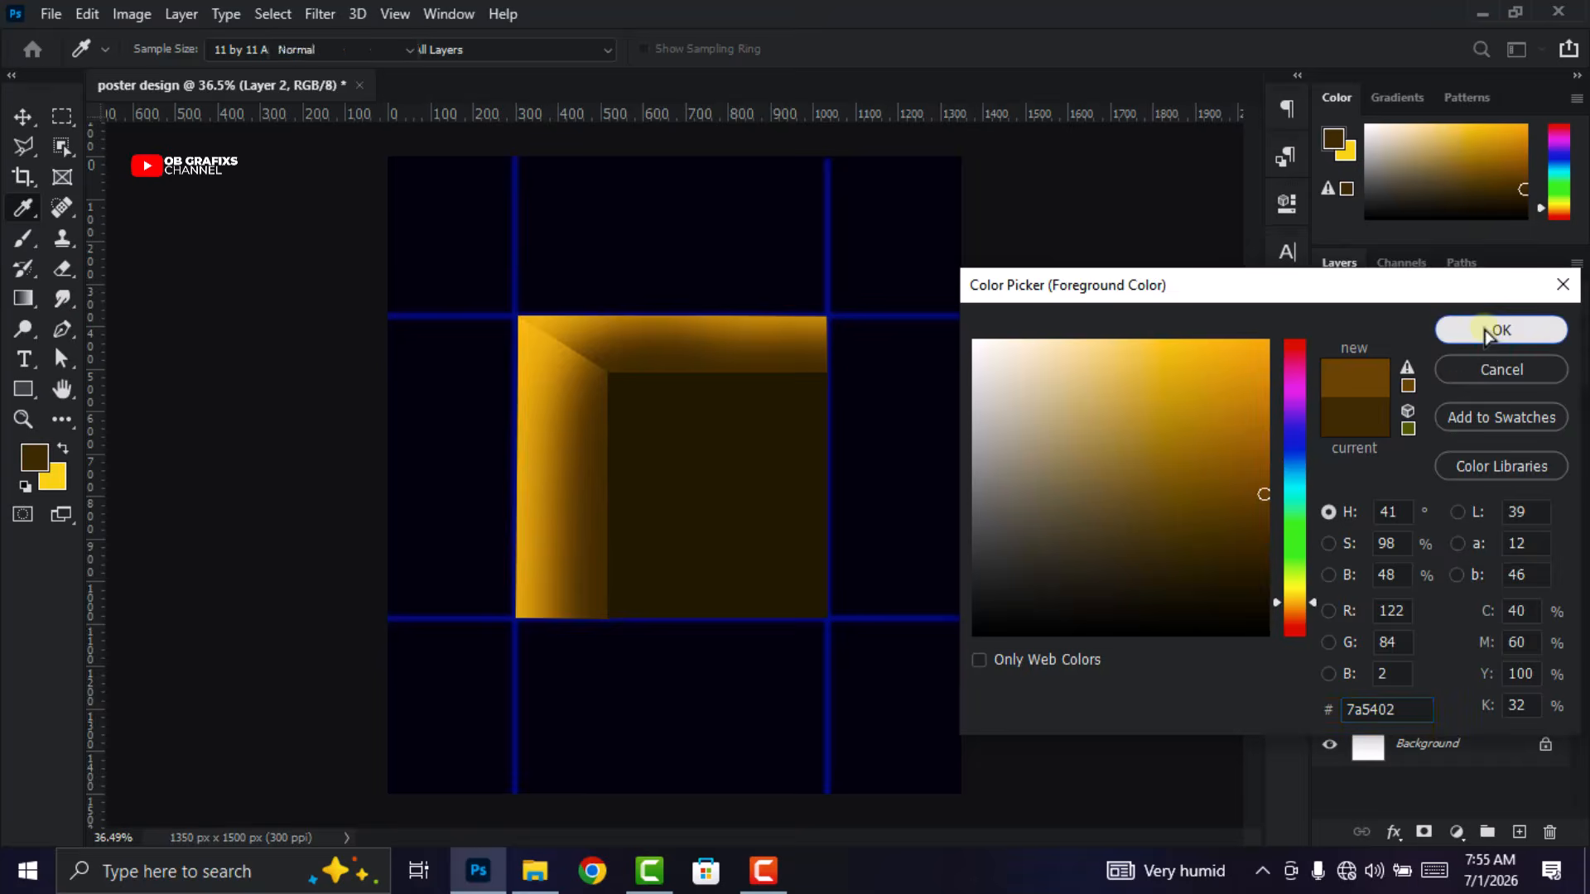
{"action": "left_click", "coordinate": [1499, 331]}
{"action": "key", "text": "b"}
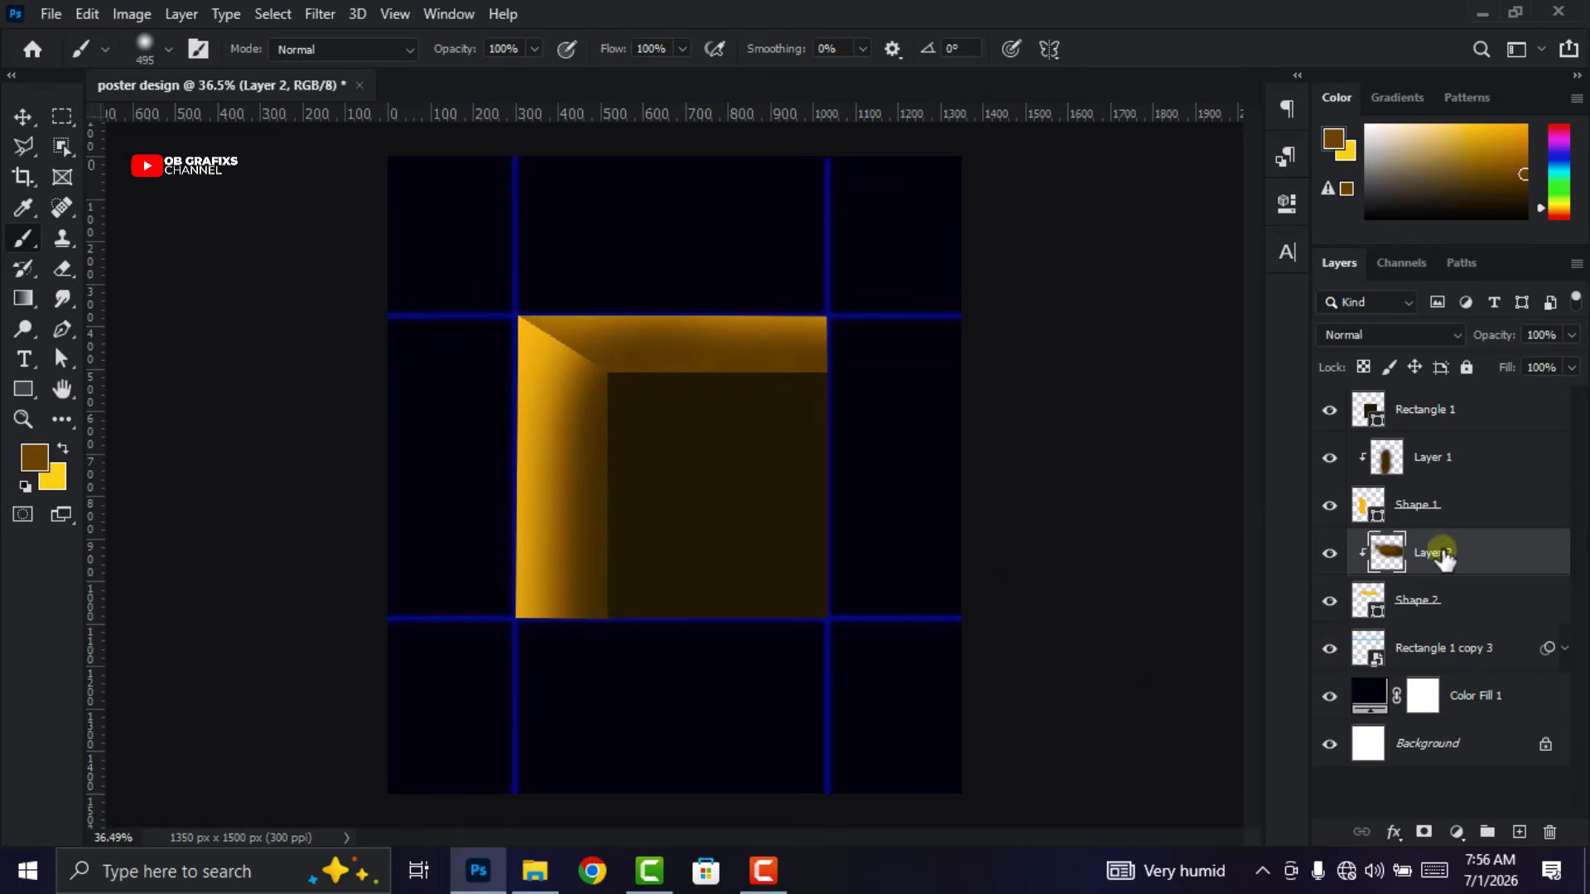
{"action": "left_click", "coordinate": [1435, 469]}
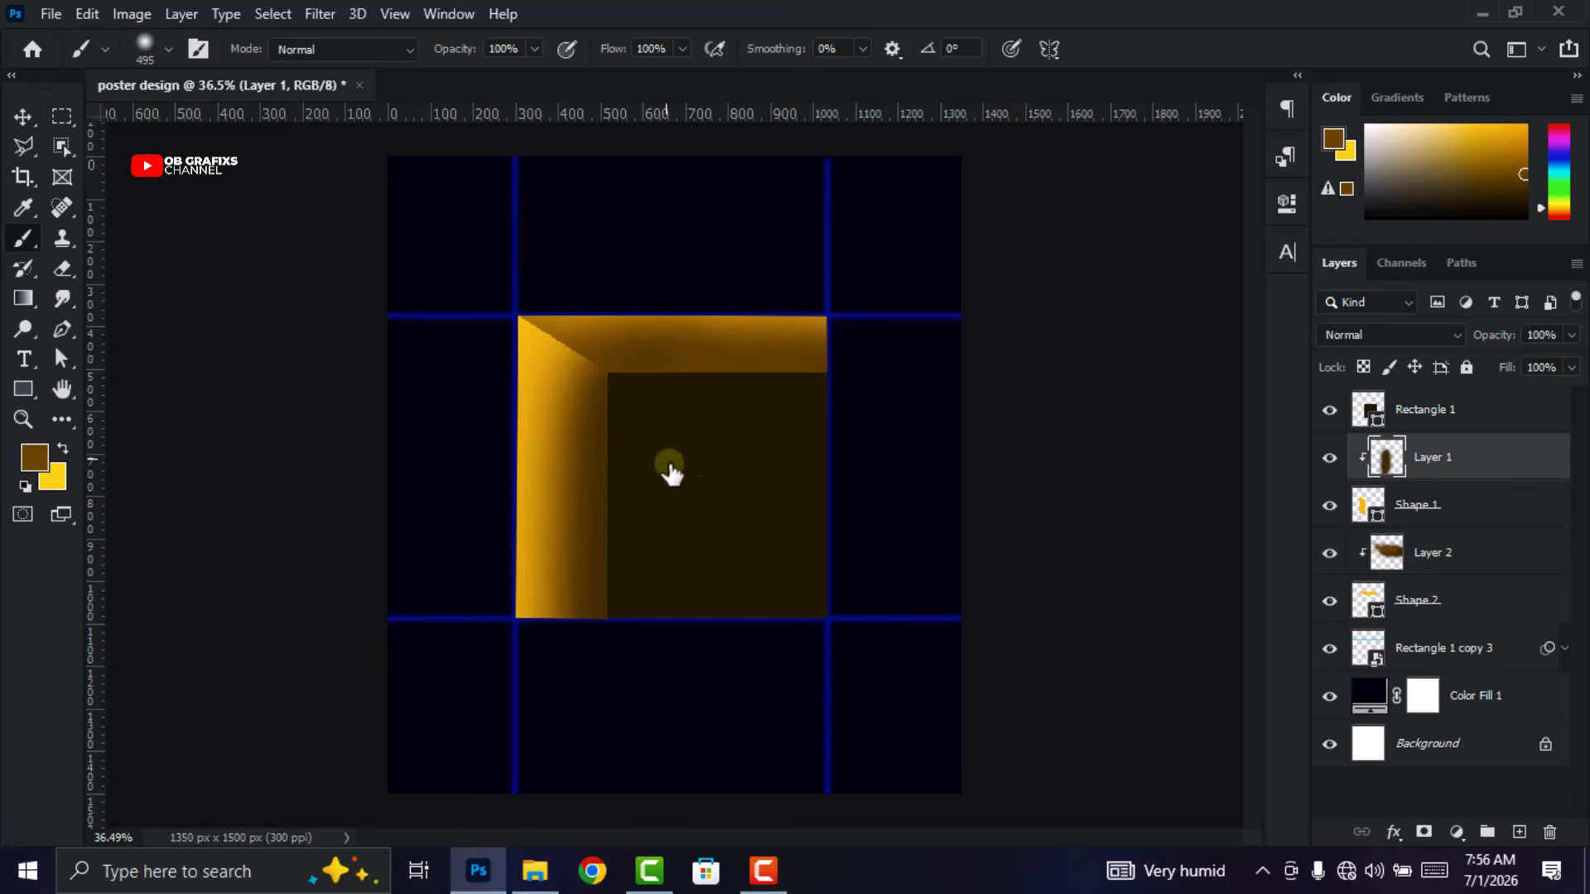
{"action": "left_click_drag", "start_coordinate": [615, 316], "coordinate": [581, 242]}
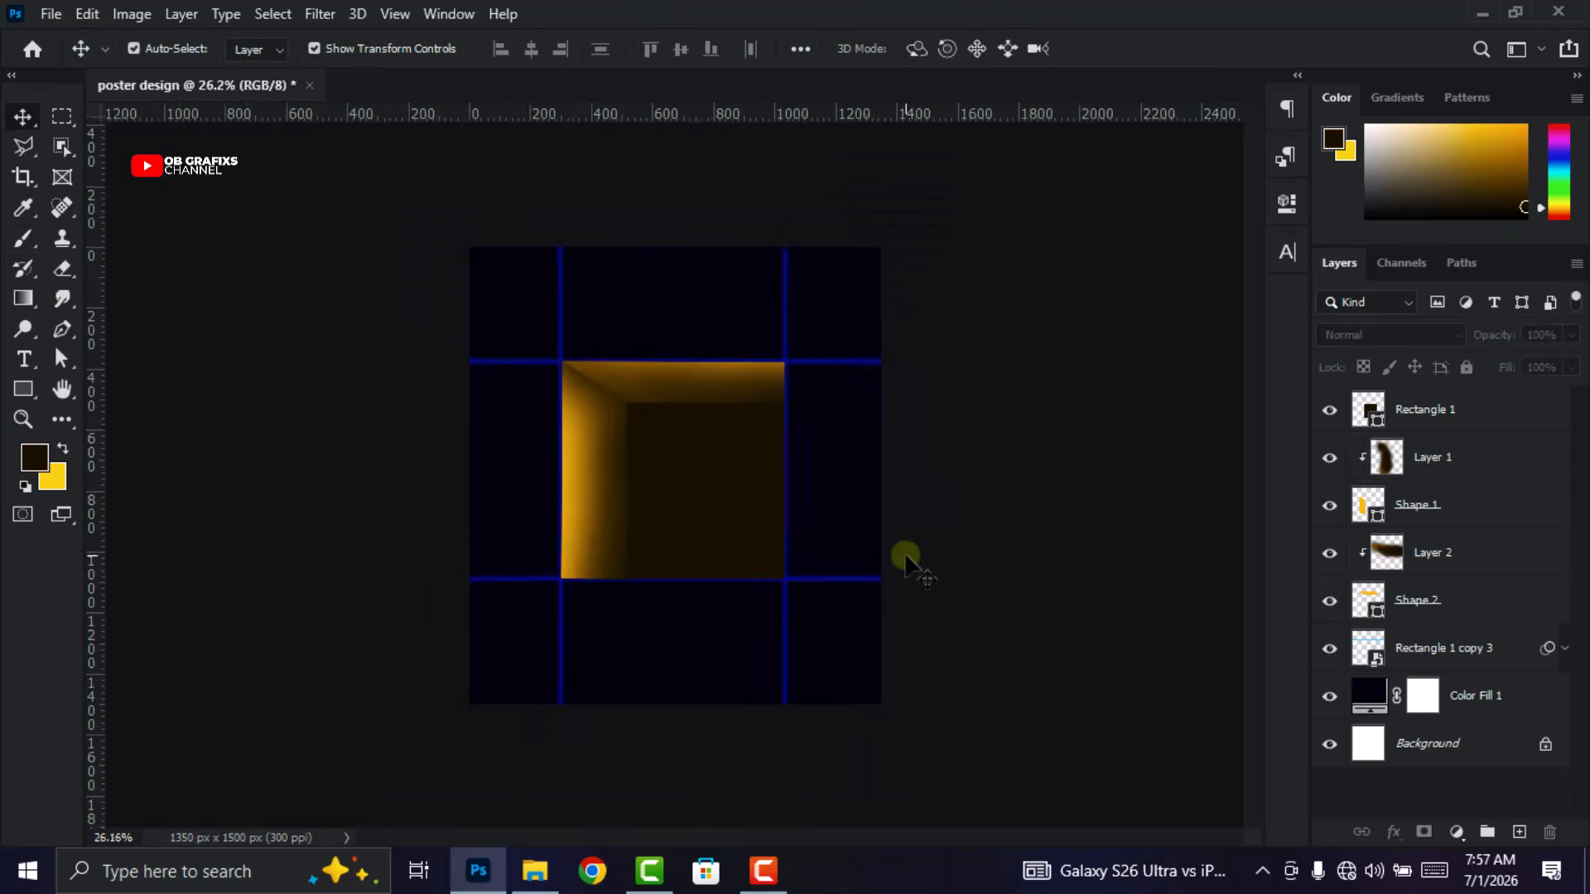
Rotate the line grid, box shapes and shading layers together by 2.31° clockwise and move them slightly upward
{"action": "key", "text": "ctrl+plus"}
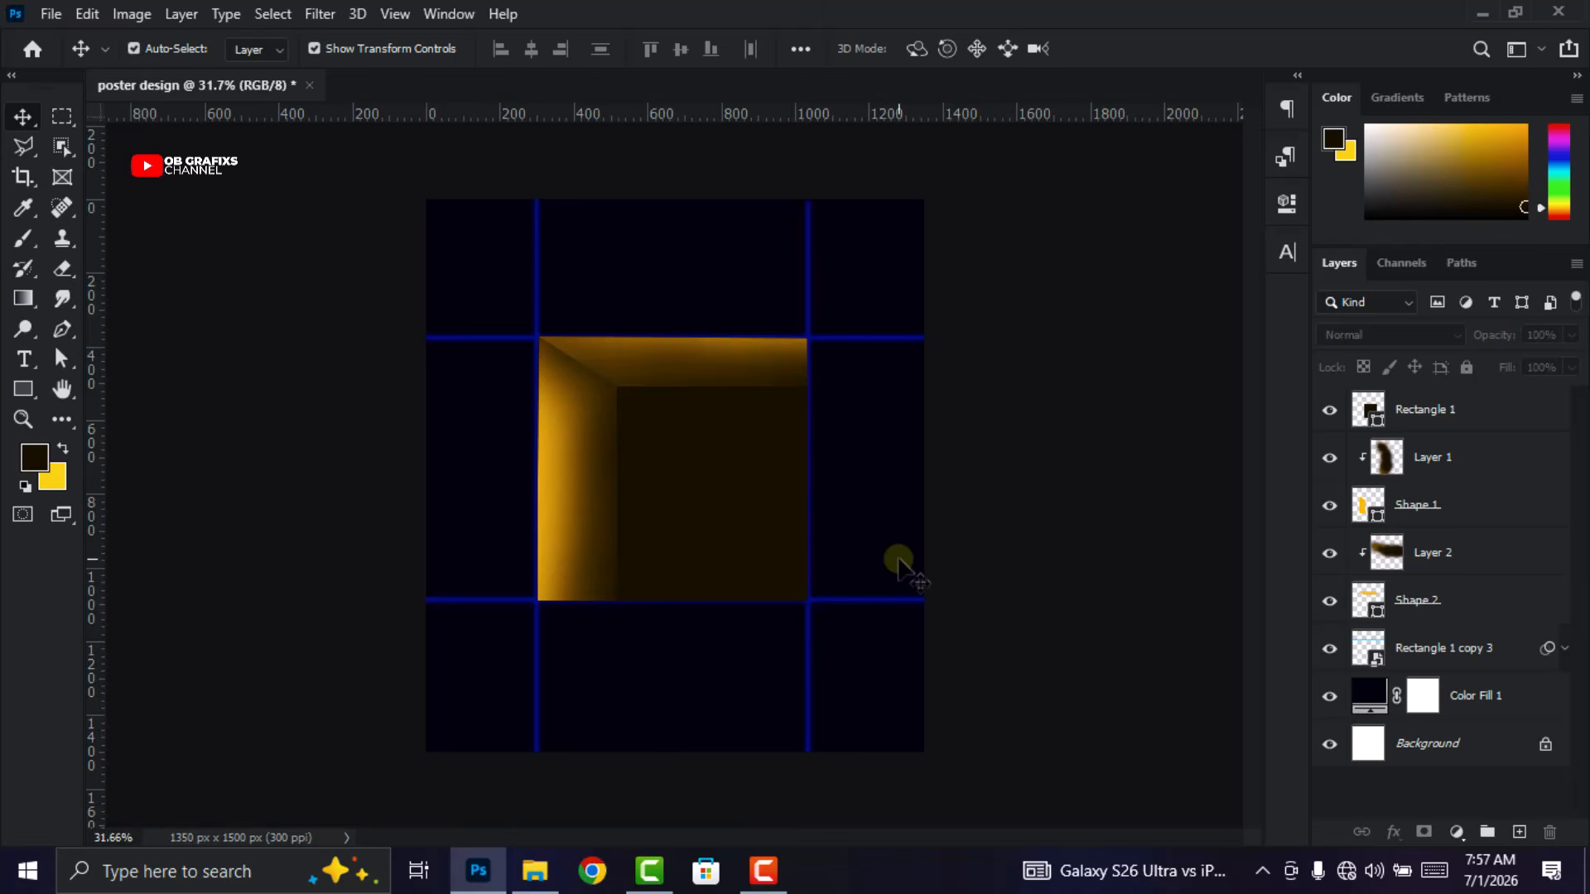
{"action": "left_click", "coordinate": [1447, 658]}
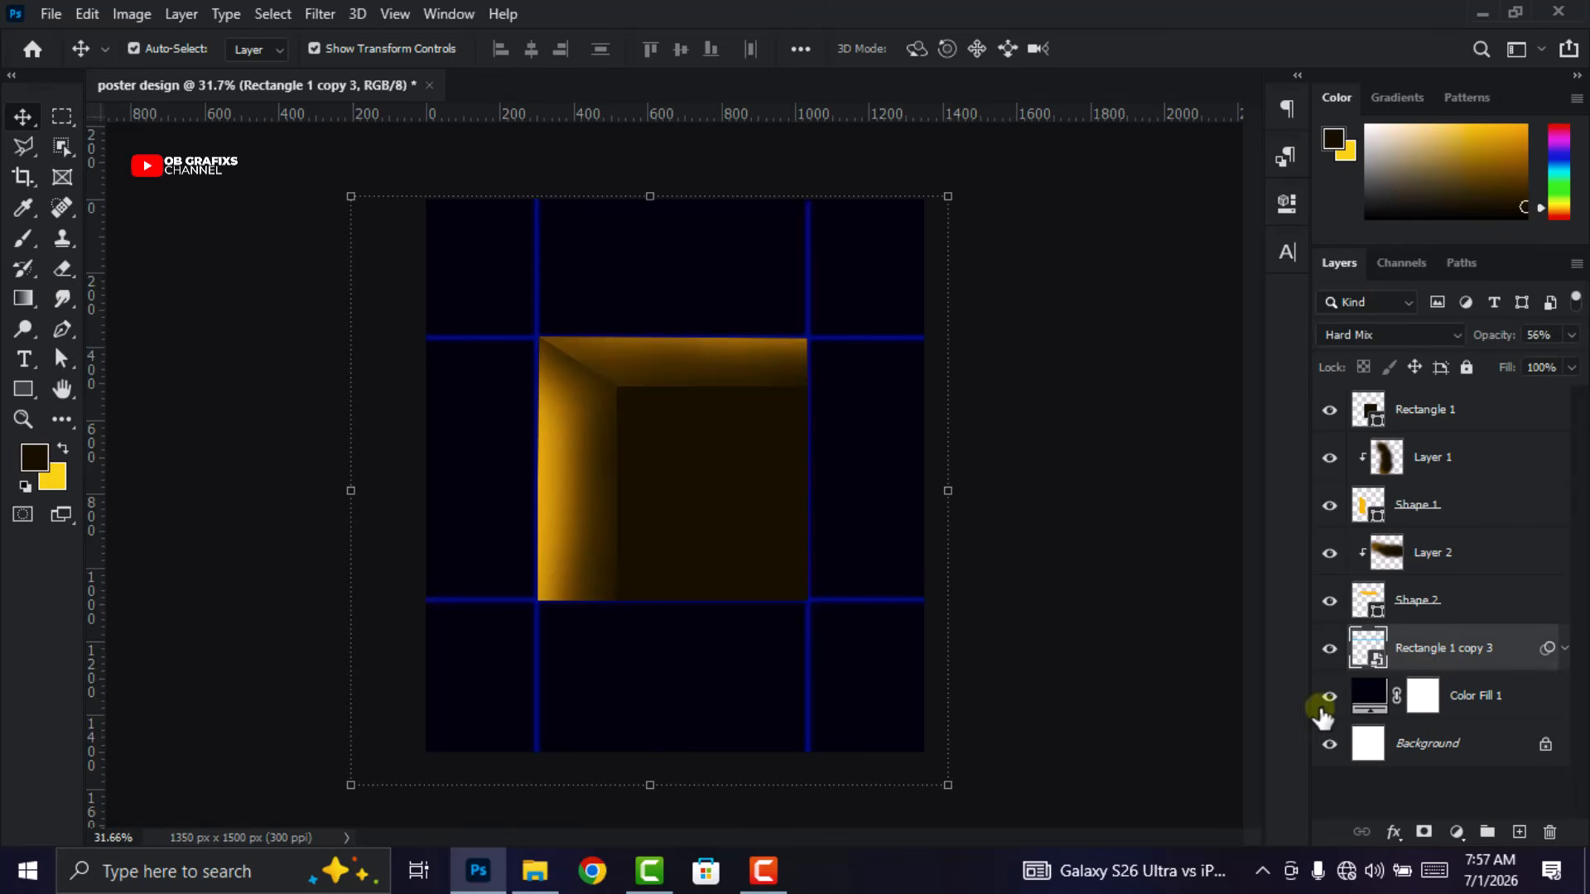
{"action": "left_click", "coordinate": [1329, 698]}
{"action": "left_click", "coordinate": [1330, 698]}
{"action": "left_click", "coordinate": [1330, 698]}
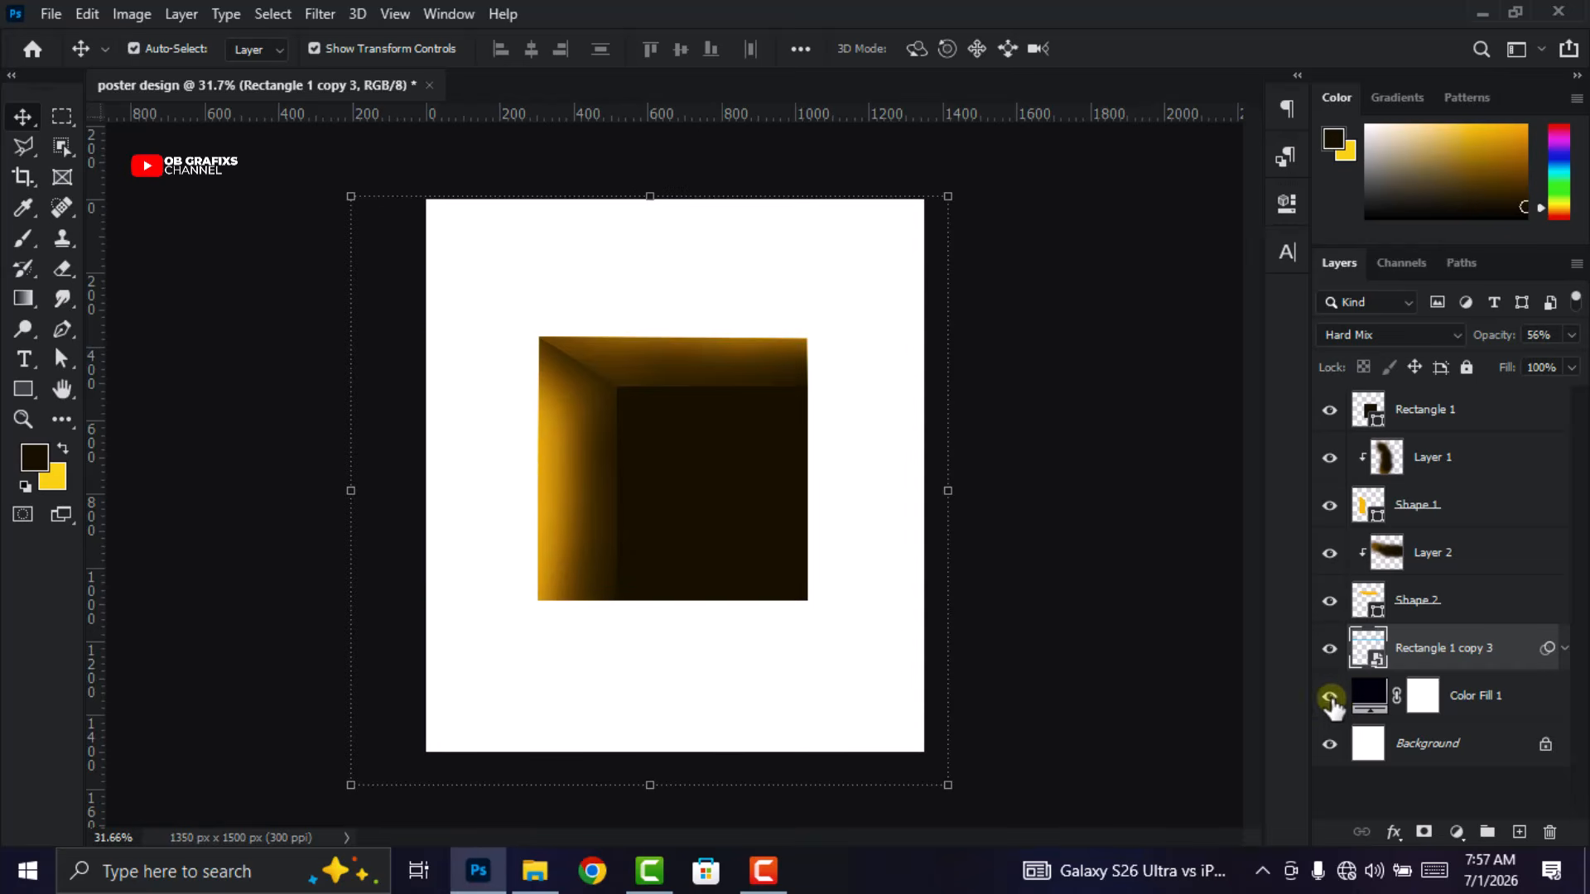
{"action": "left_click", "coordinate": [1330, 698]}
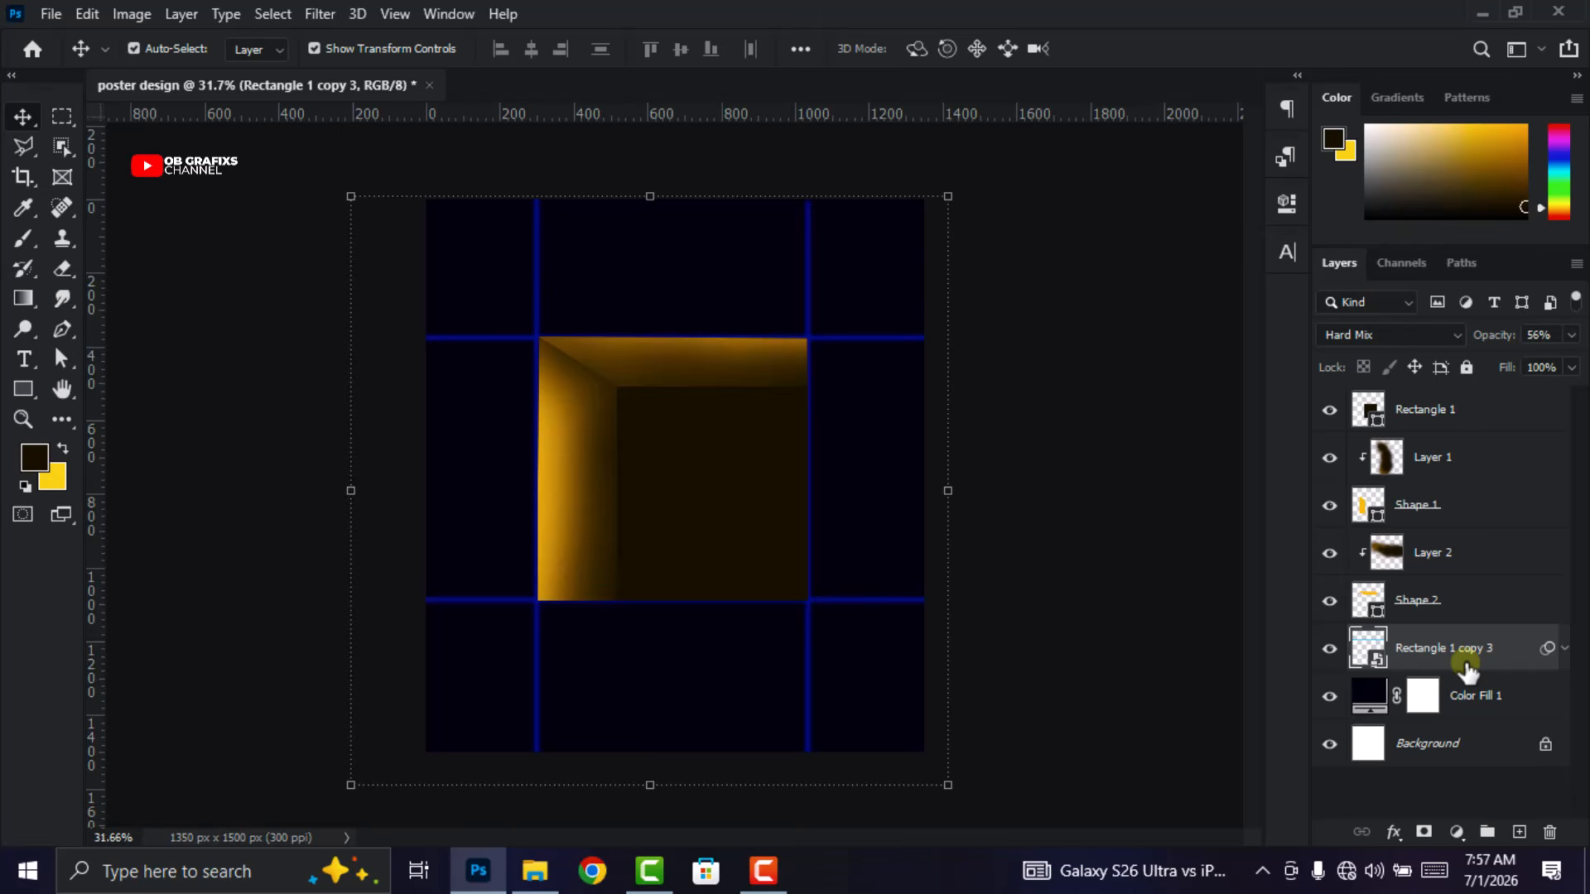
{"action": "left_click", "coordinate": [1441, 409], "text": "shift"}
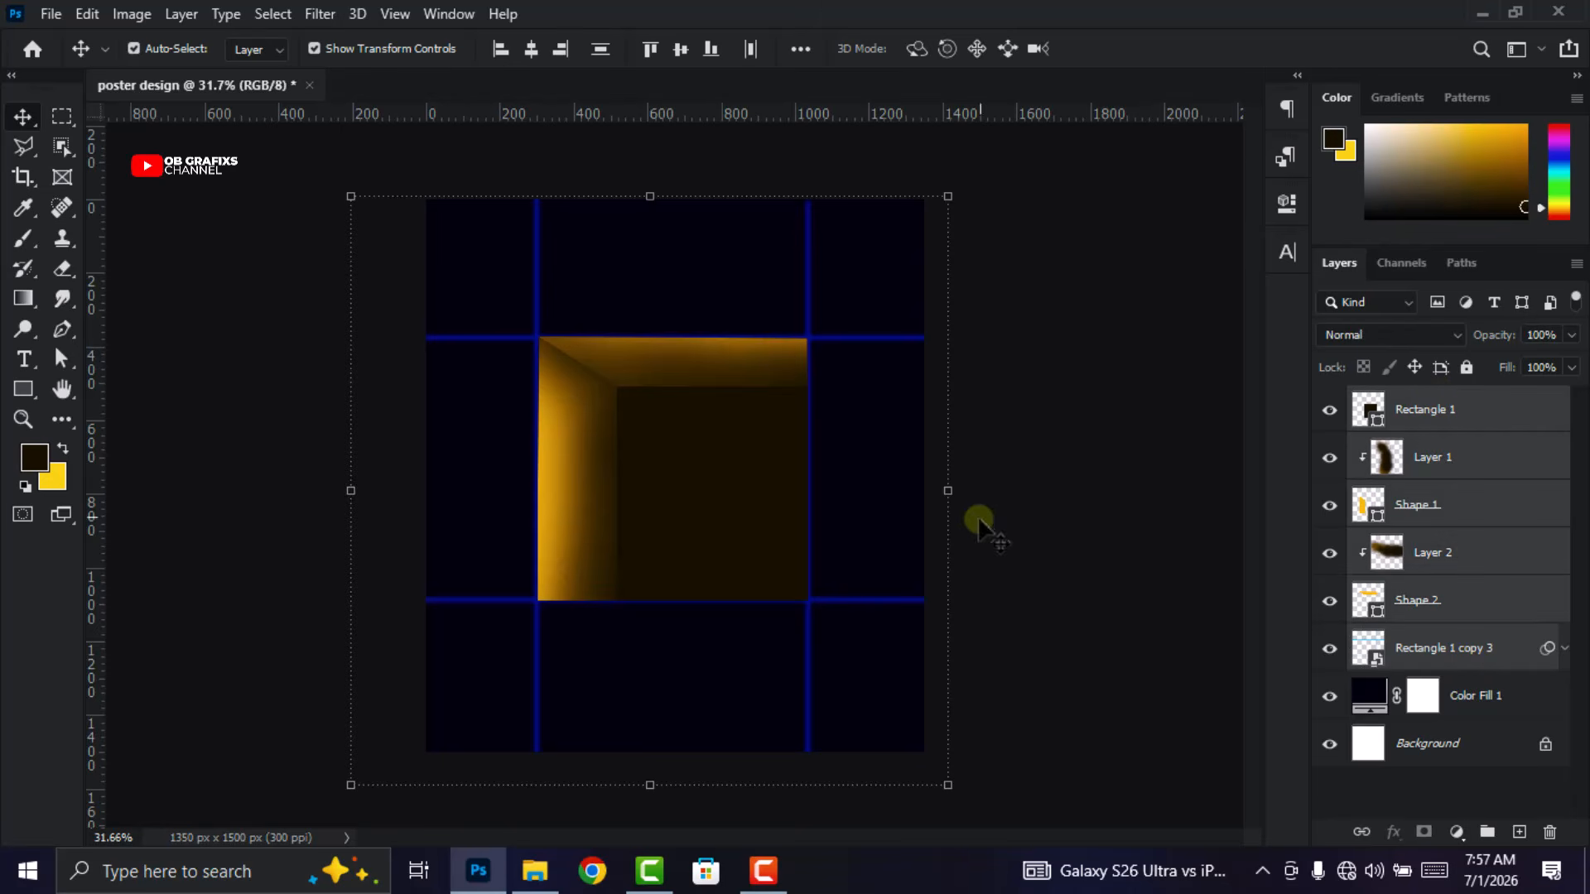
{"action": "left_click_drag", "start_coordinate": [977, 497], "coordinate": [967, 506]}
{"action": "key", "text": "Up"}
{"action": "key", "text": "Up"}
{"action": "key", "text": "Up"}
{"action": "key", "text": "Up"}
{"action": "key", "text": "Up"}
{"action": "key", "text": "Up"}
{"action": "key", "text": "Up"}
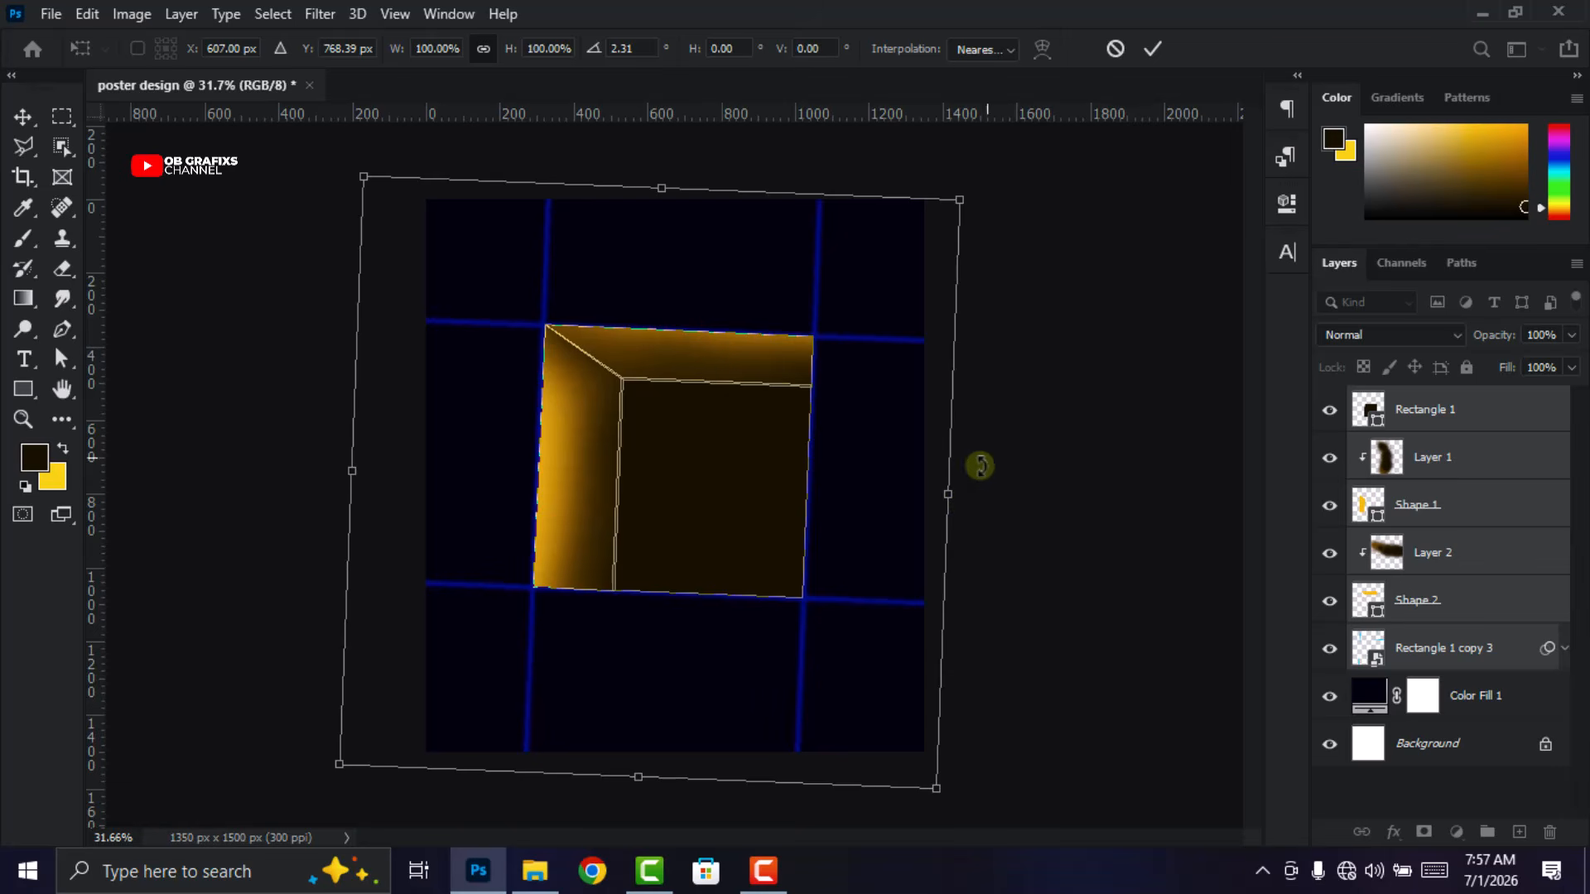
{"action": "left_click", "coordinate": [1150, 48]}
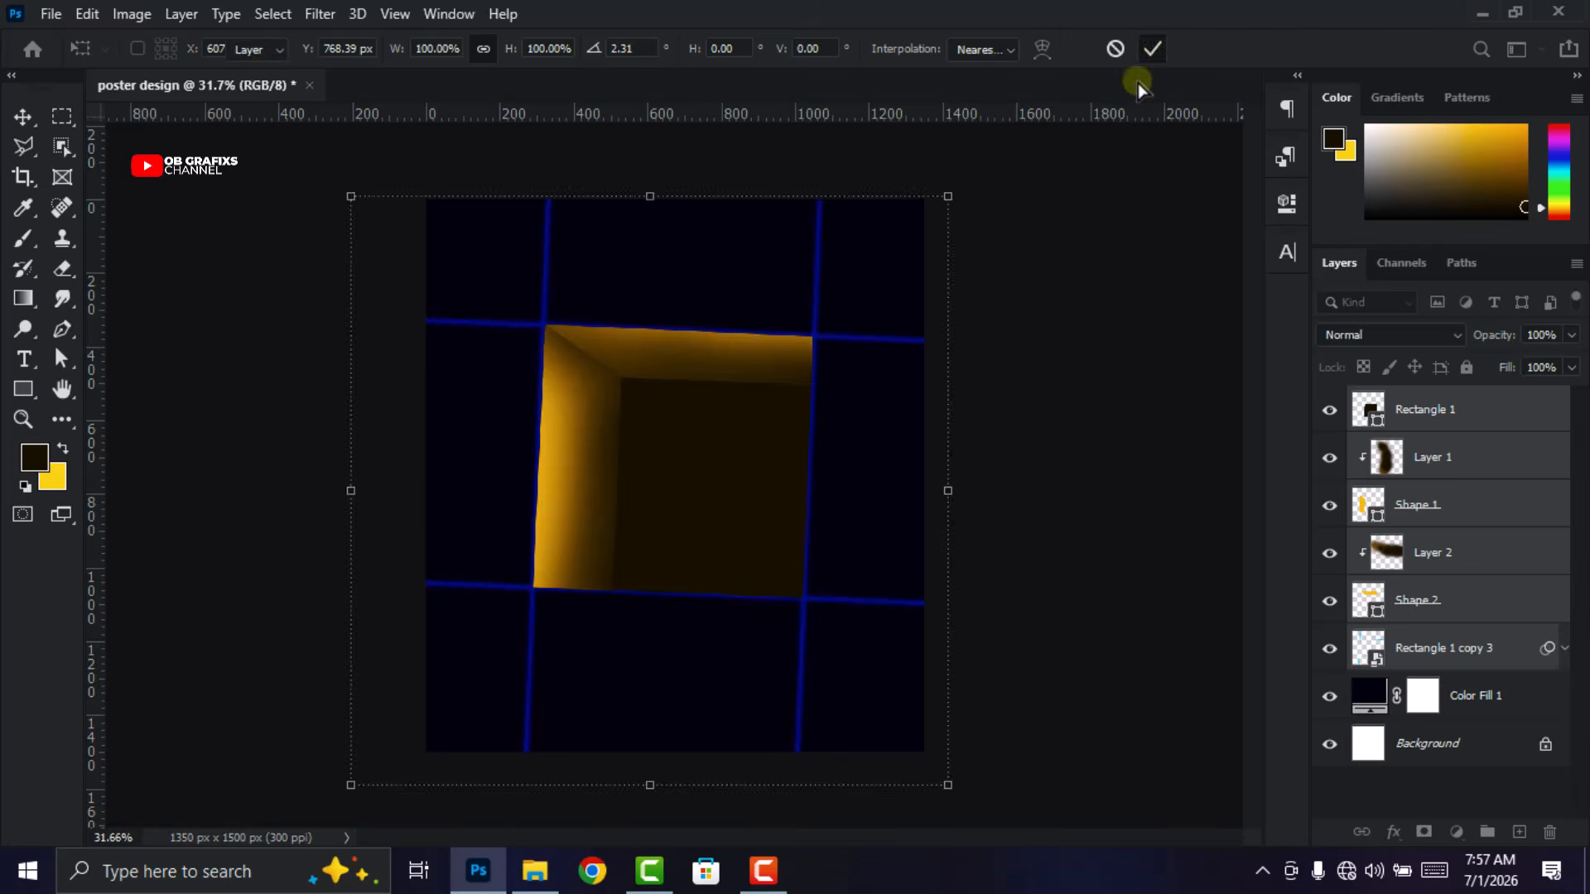
Add a new empty layer directly above the Color Fill 1 background layer
{"action": "scroll", "coordinate": [814, 592], "scroll_direction": "down", "scroll_amount": 1}
{"action": "scroll", "coordinate": [814, 592], "scroll_direction": "up", "scroll_amount": 1}
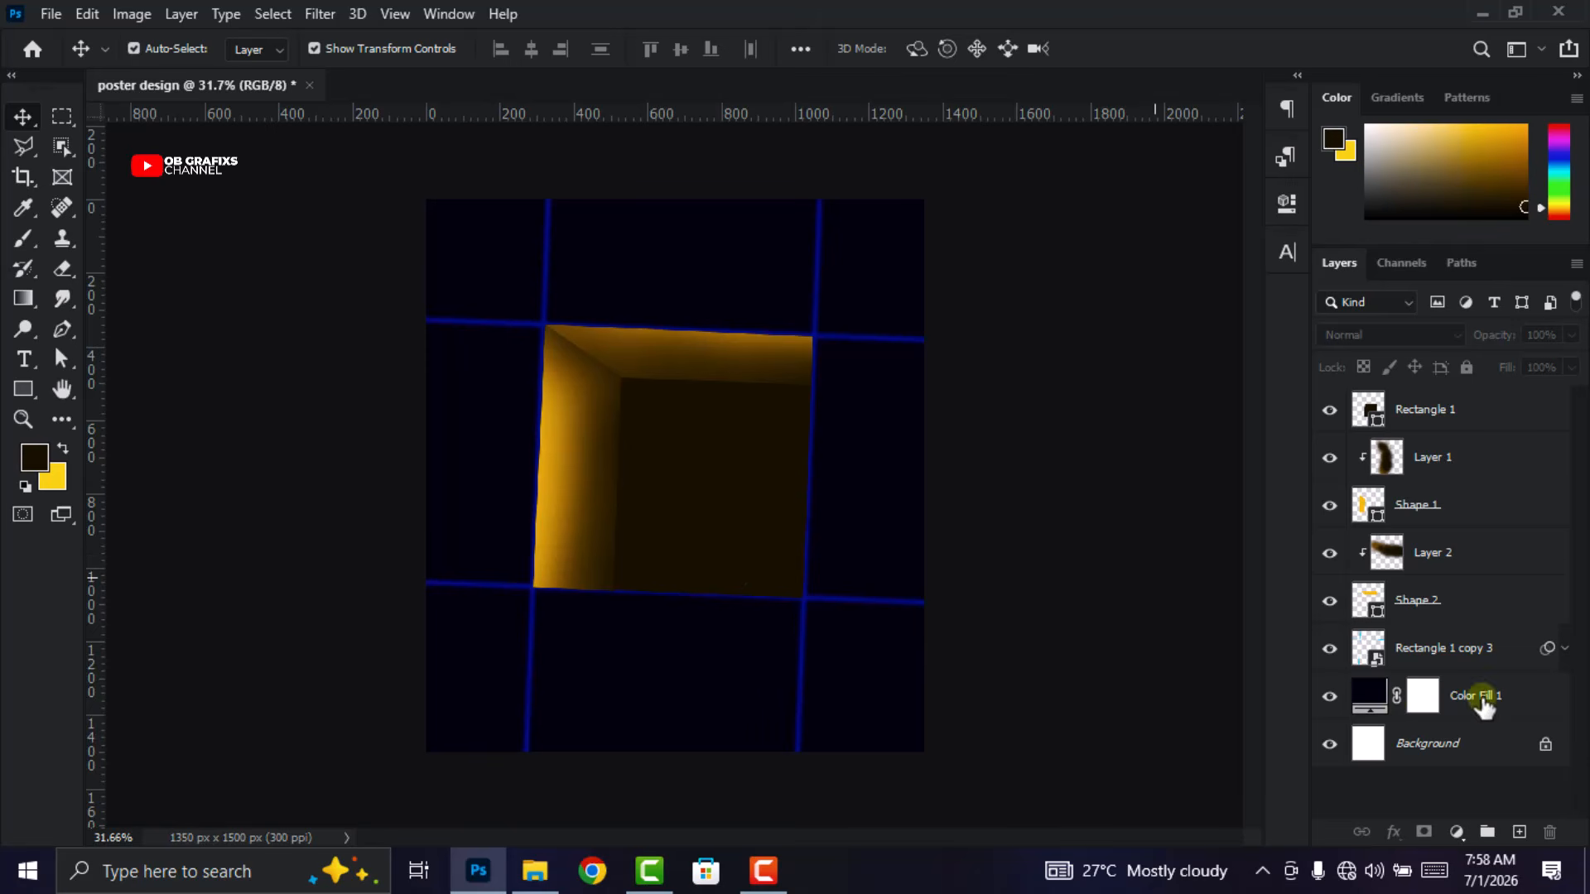
{"action": "left_click", "coordinate": [1422, 703]}
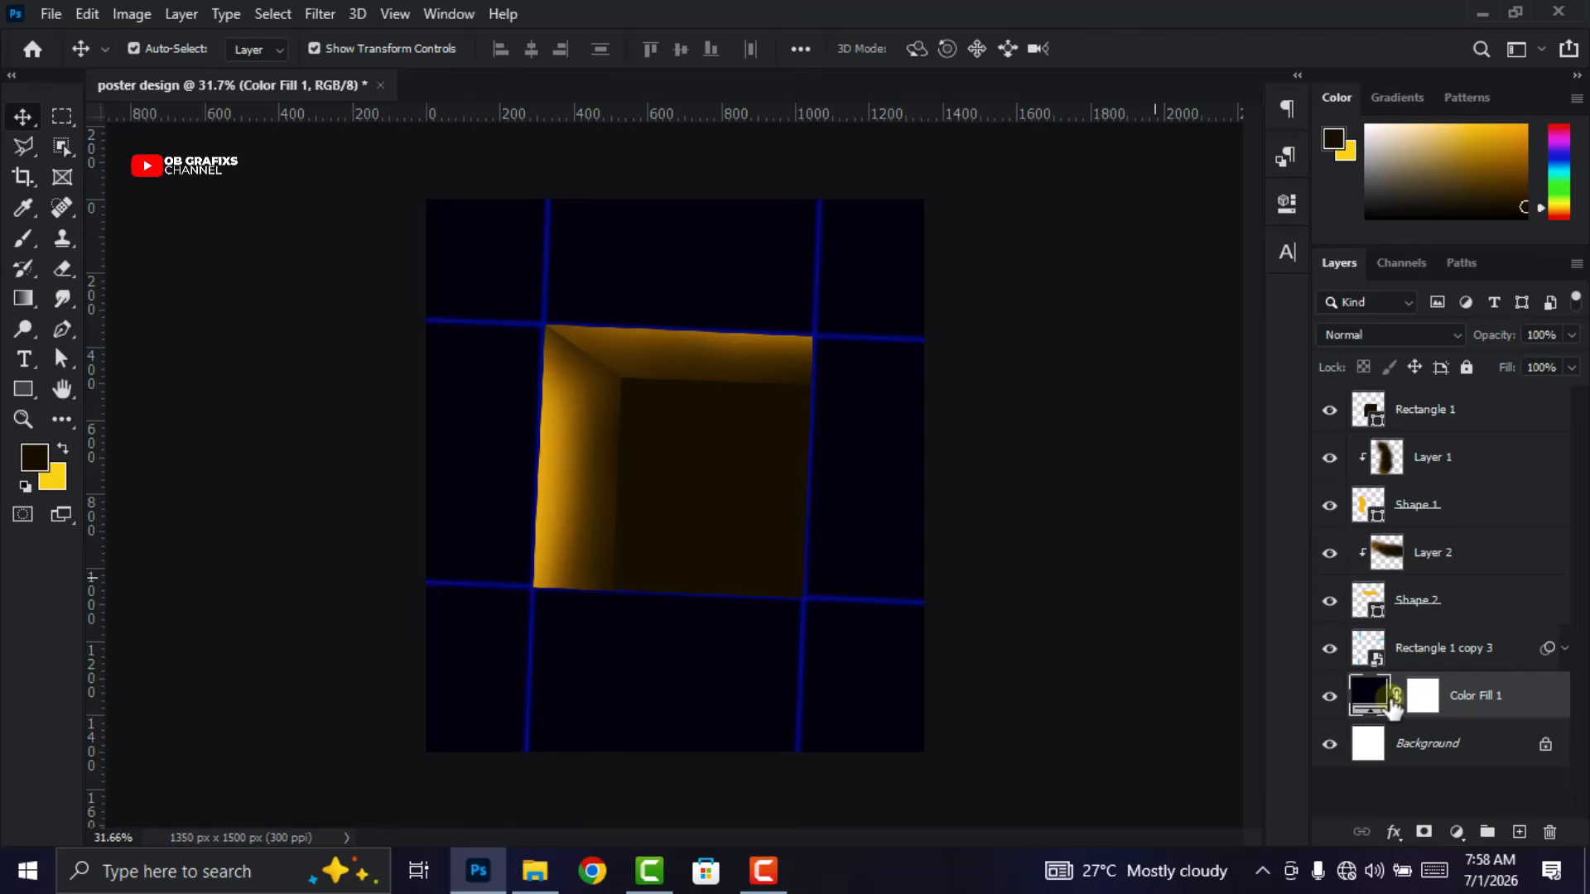
{"action": "left_click", "coordinate": [1329, 697]}
{"action": "left_click", "coordinate": [1329, 697]}
{"action": "left_click", "coordinate": [1518, 832]}
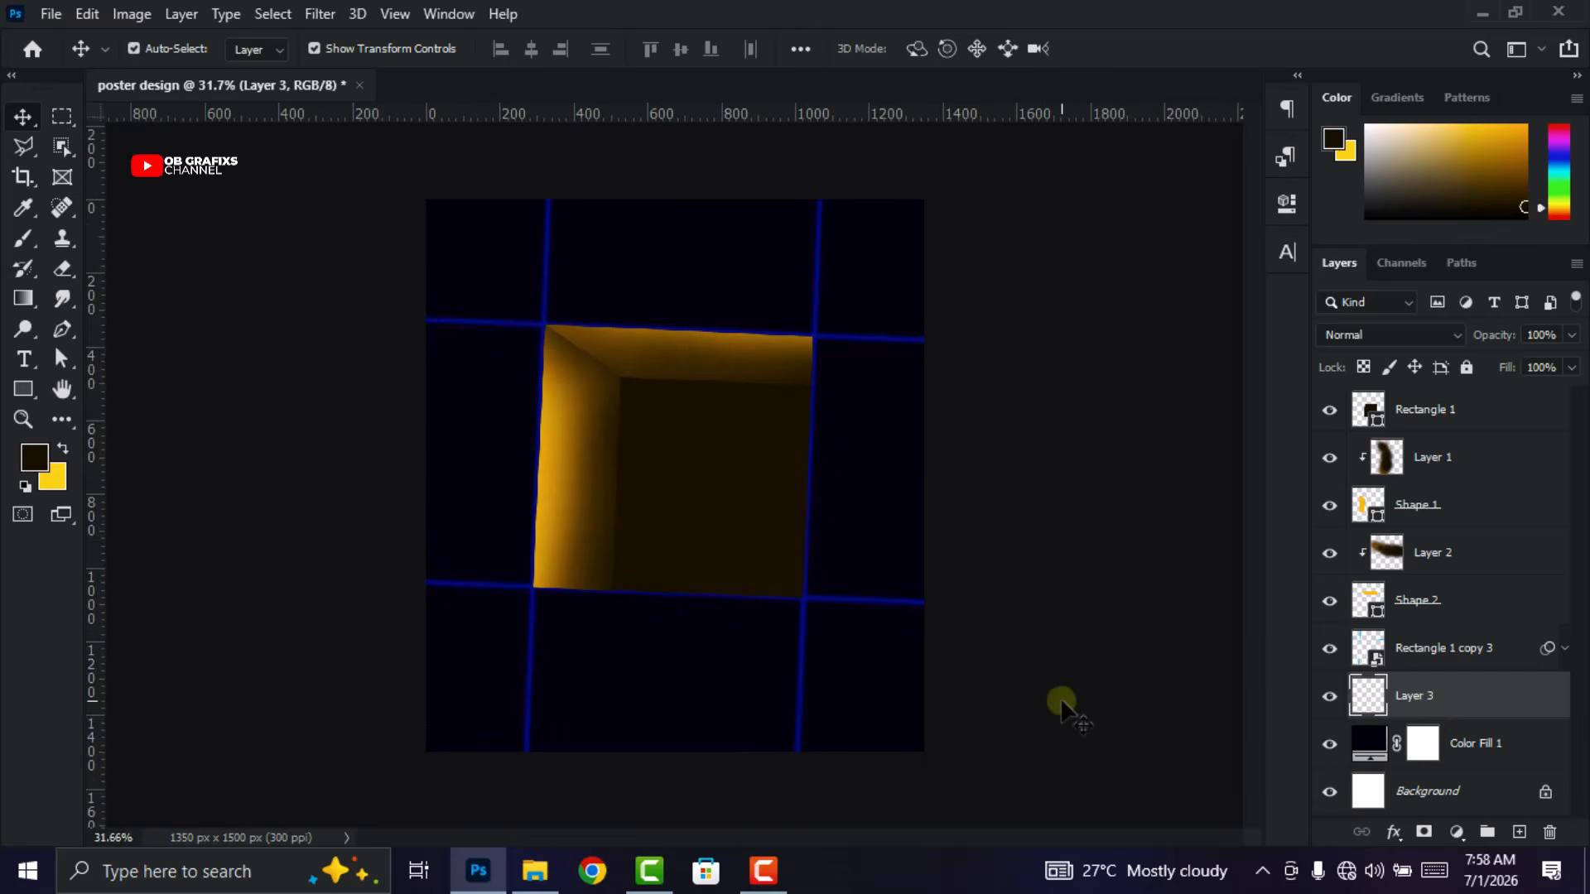
Set the foreground color to bright purple d202ff for the brush
{"action": "left_click", "coordinate": [24, 240]}
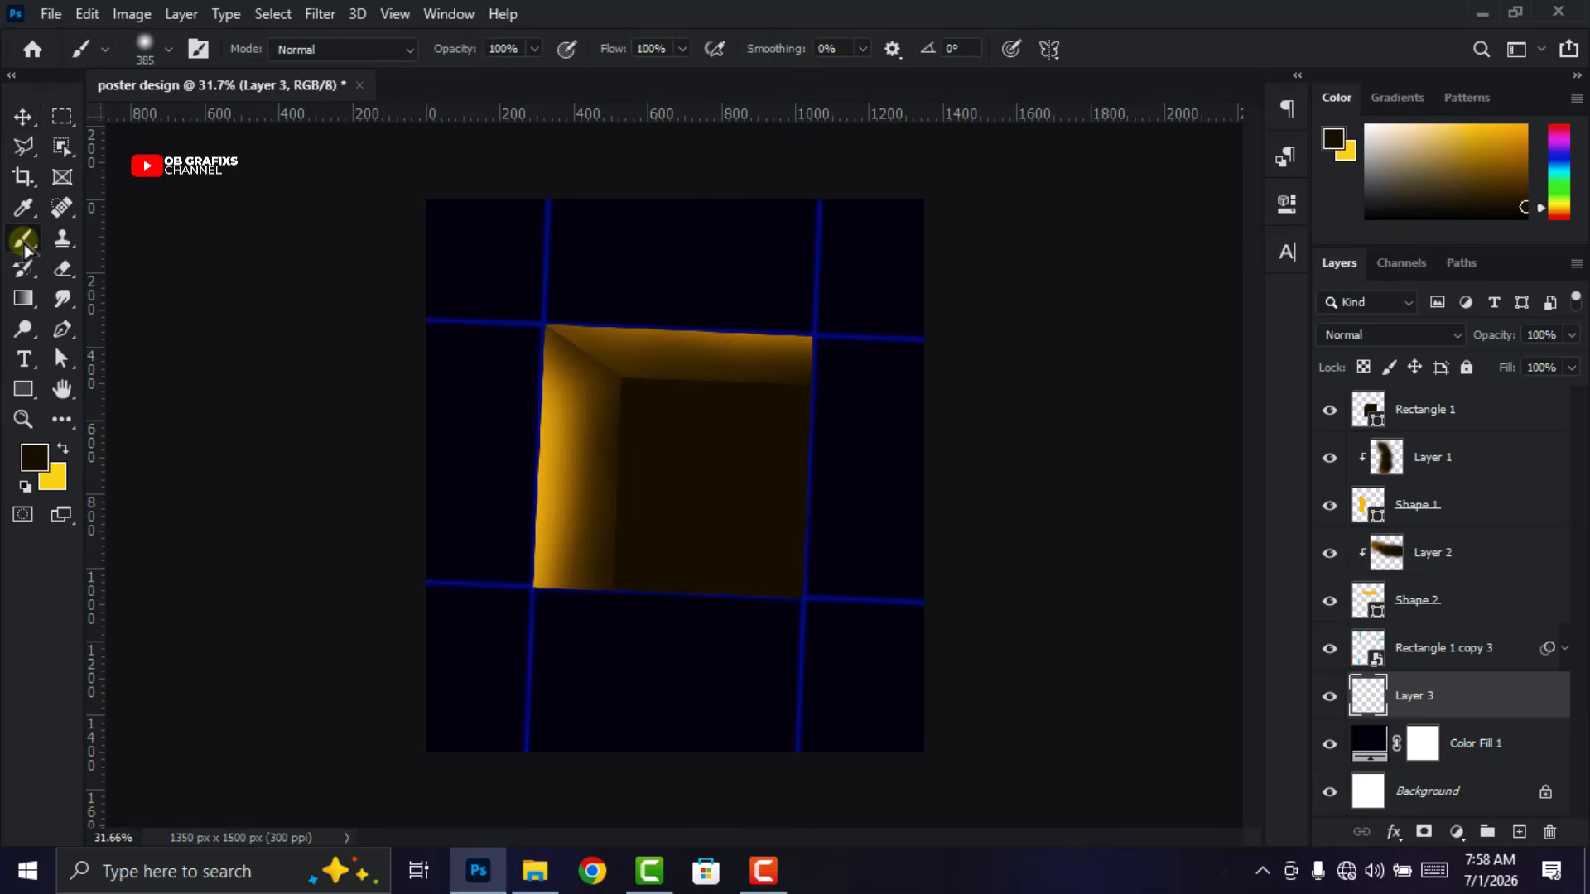
{"action": "left_click", "coordinate": [34, 456]}
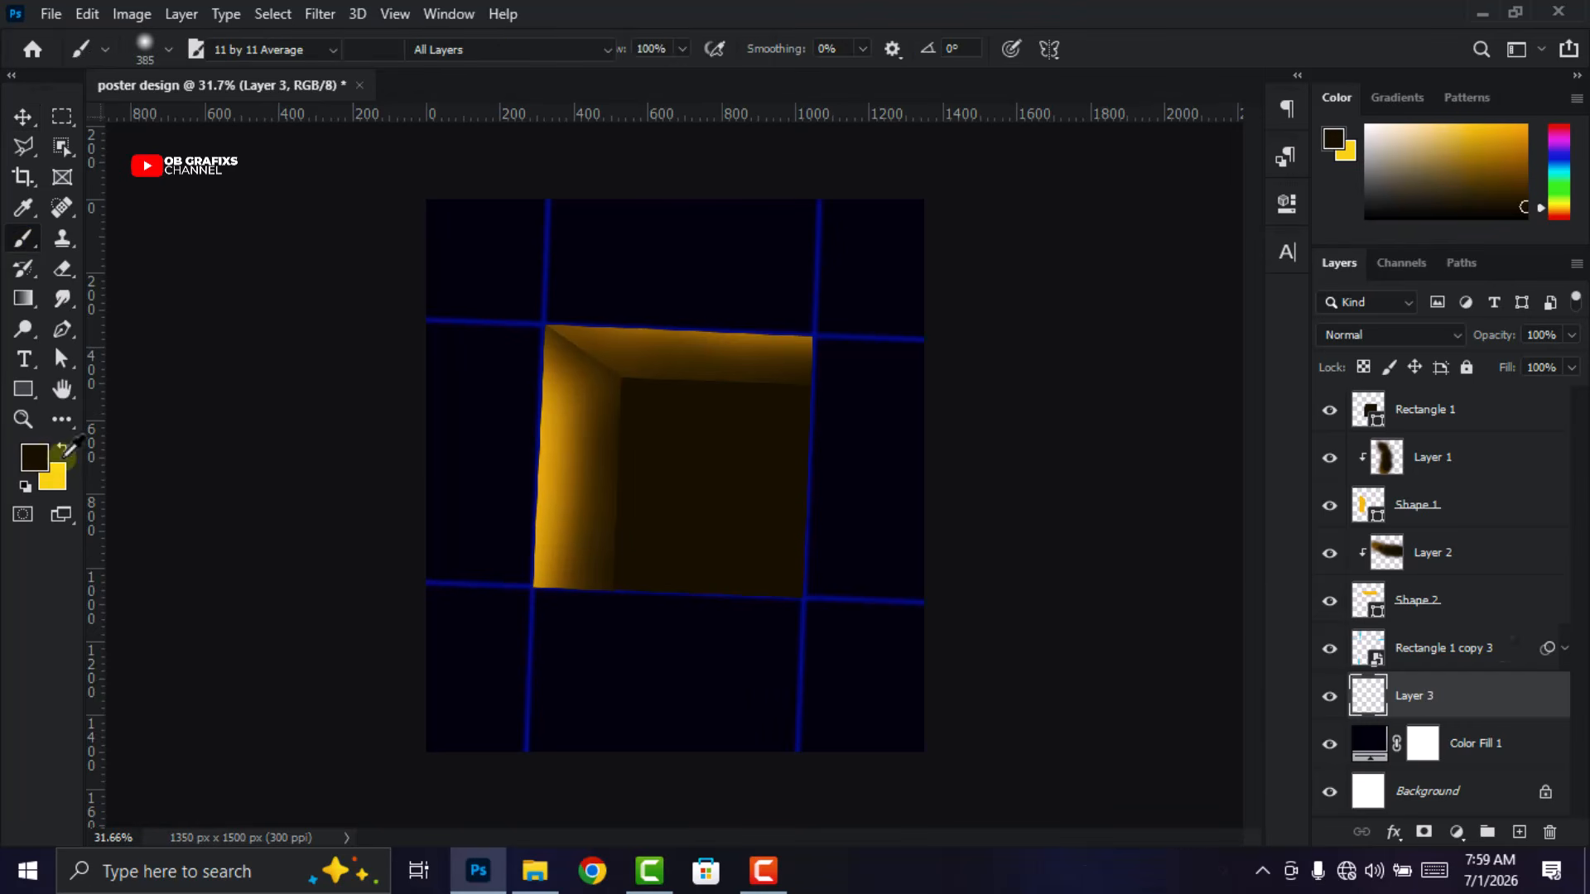
{"action": "left_click", "coordinate": [721, 257]}
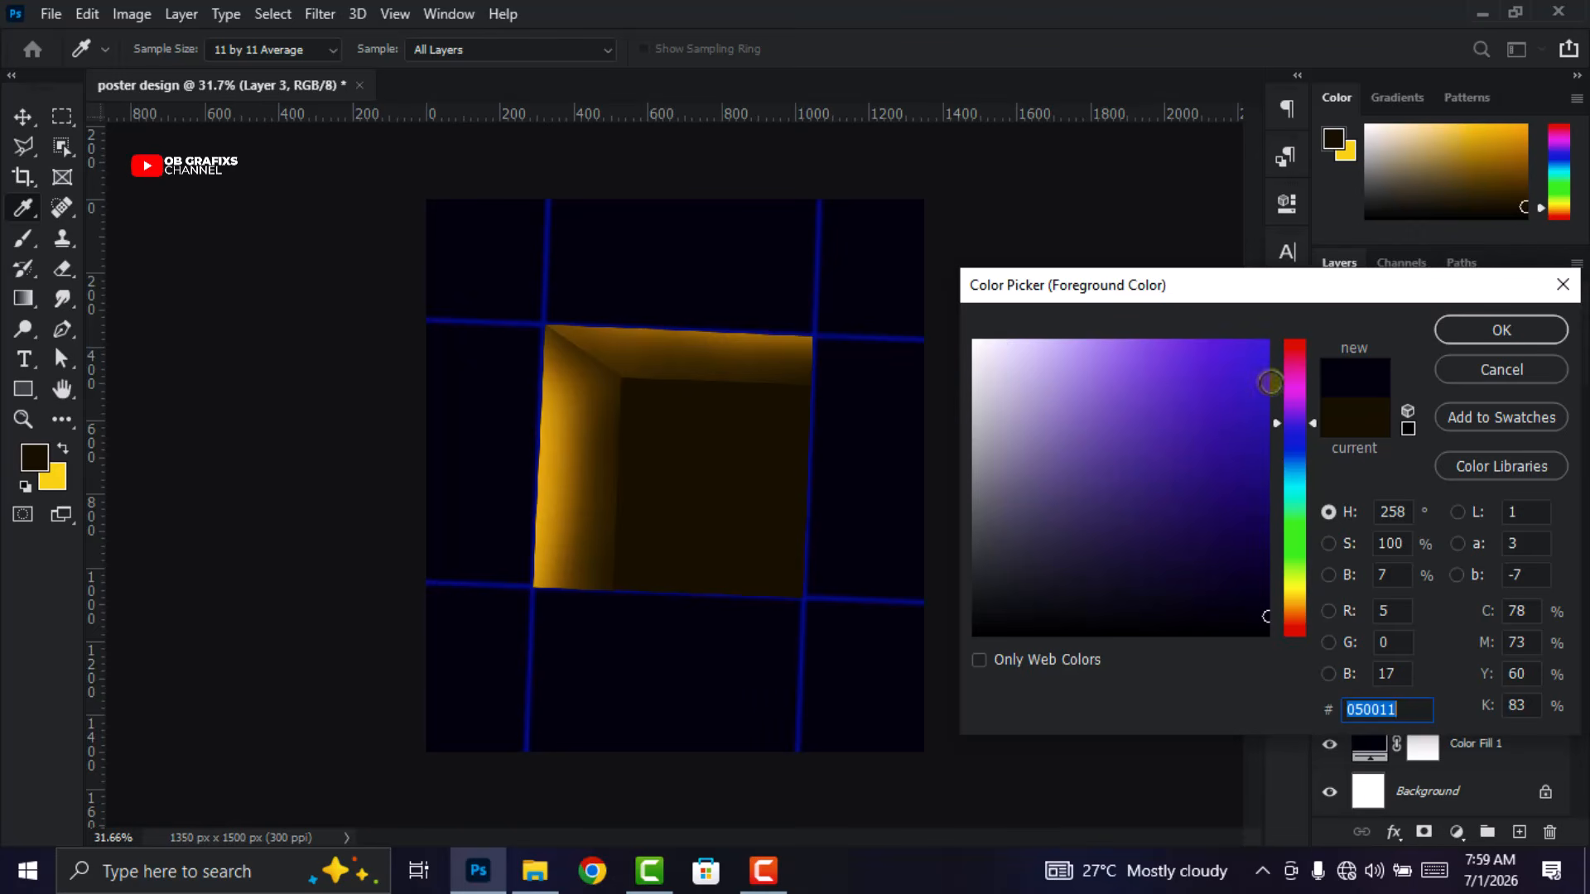
{"action": "left_click_drag", "start_coordinate": [1265, 376], "coordinate": [1268, 331]}
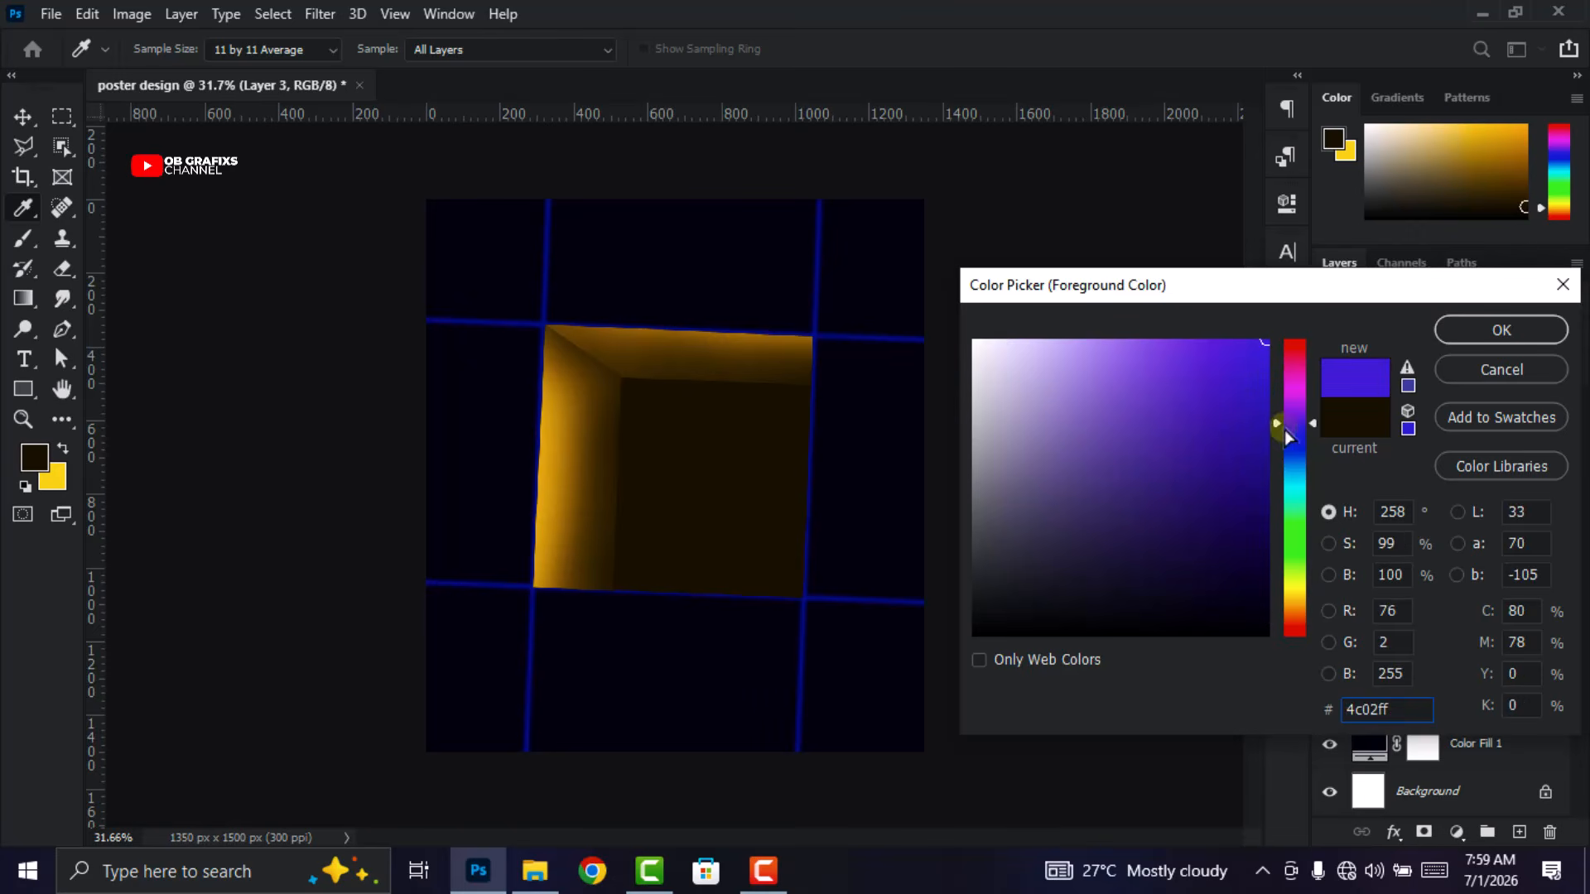
{"action": "left_click_drag", "start_coordinate": [1293, 419], "coordinate": [1294, 397]}
{"action": "left_click_drag", "start_coordinate": [1412, 710], "coordinate": [1314, 714]}
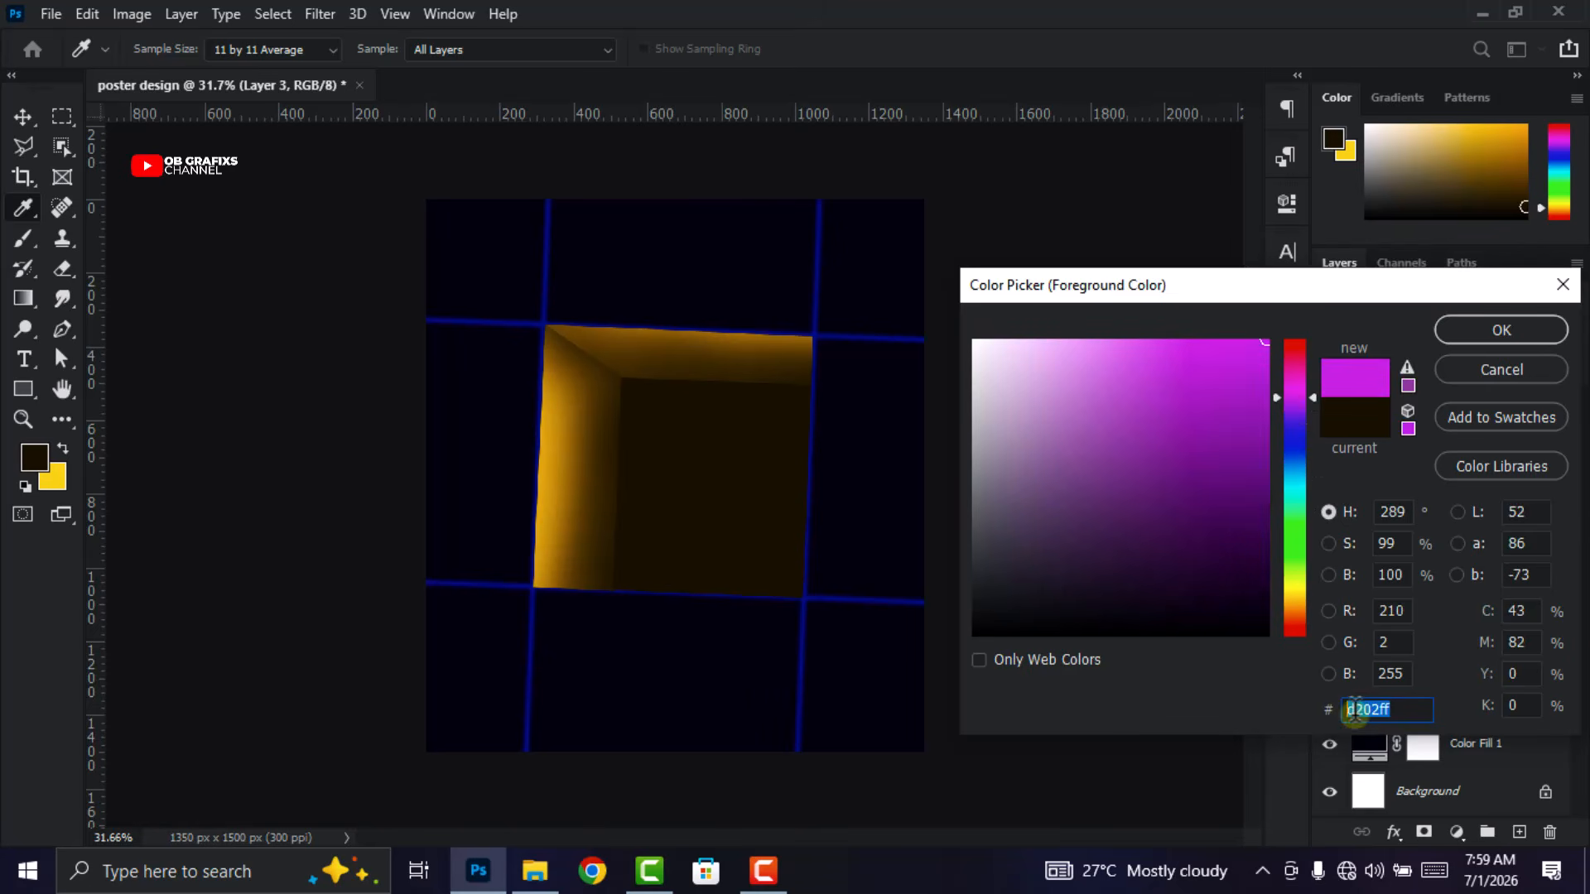
{"action": "left_click", "coordinate": [1498, 330]}
Enlarge the Soft Round brush to 1457 px and paint a soft purple glow down both side edges of the poster on Layer 3
{"action": "key", "text": "b"}
{"action": "right_click", "coordinate": [702, 384]}
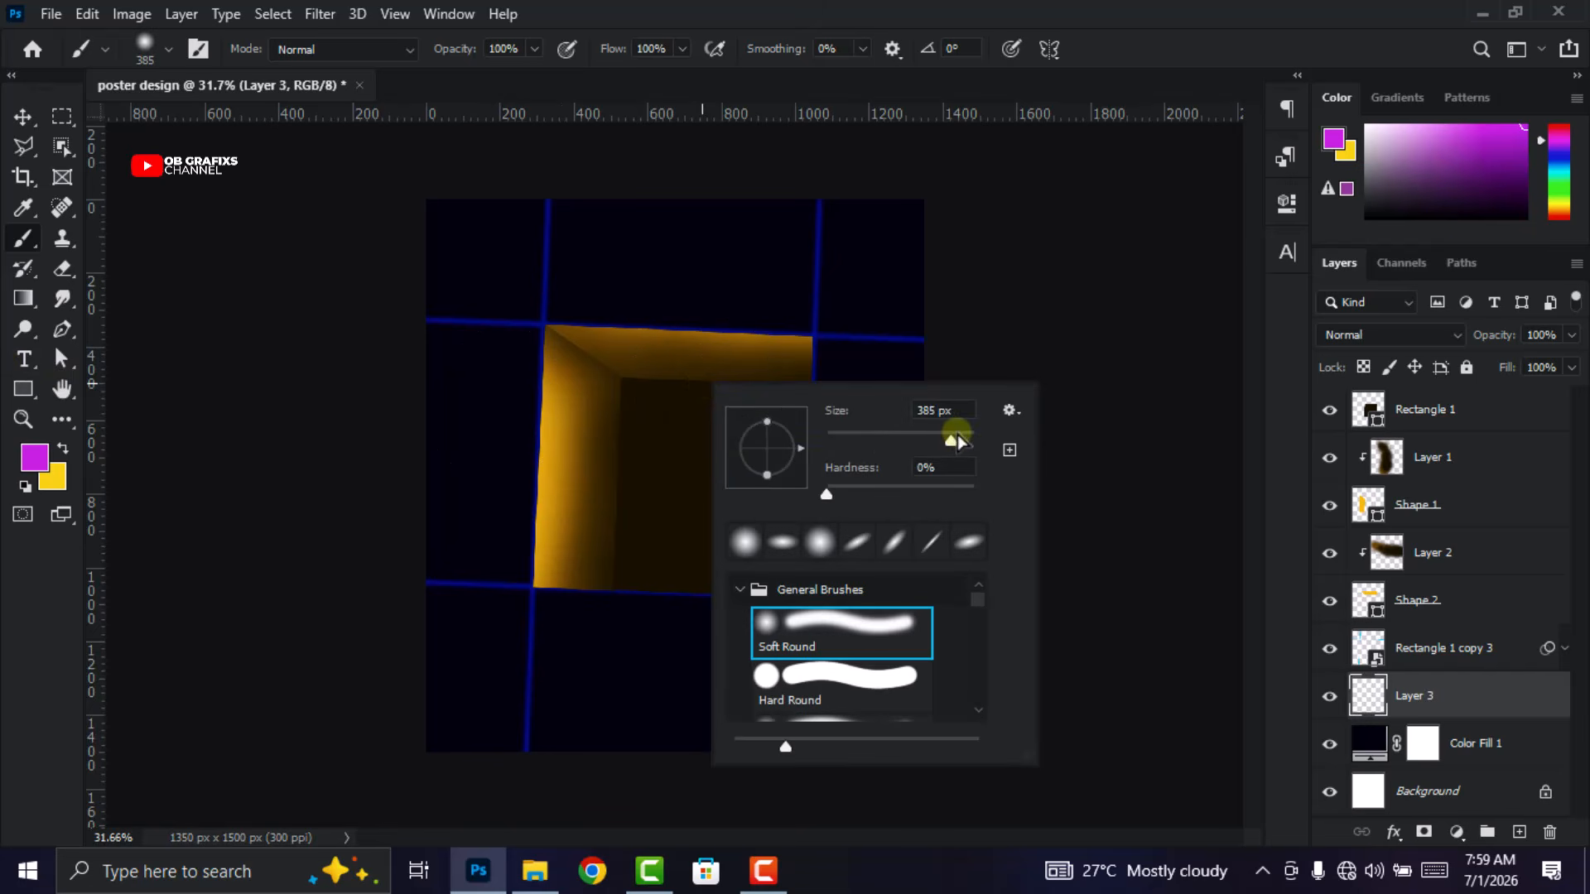
{"action": "left_click", "coordinate": [962, 434]}
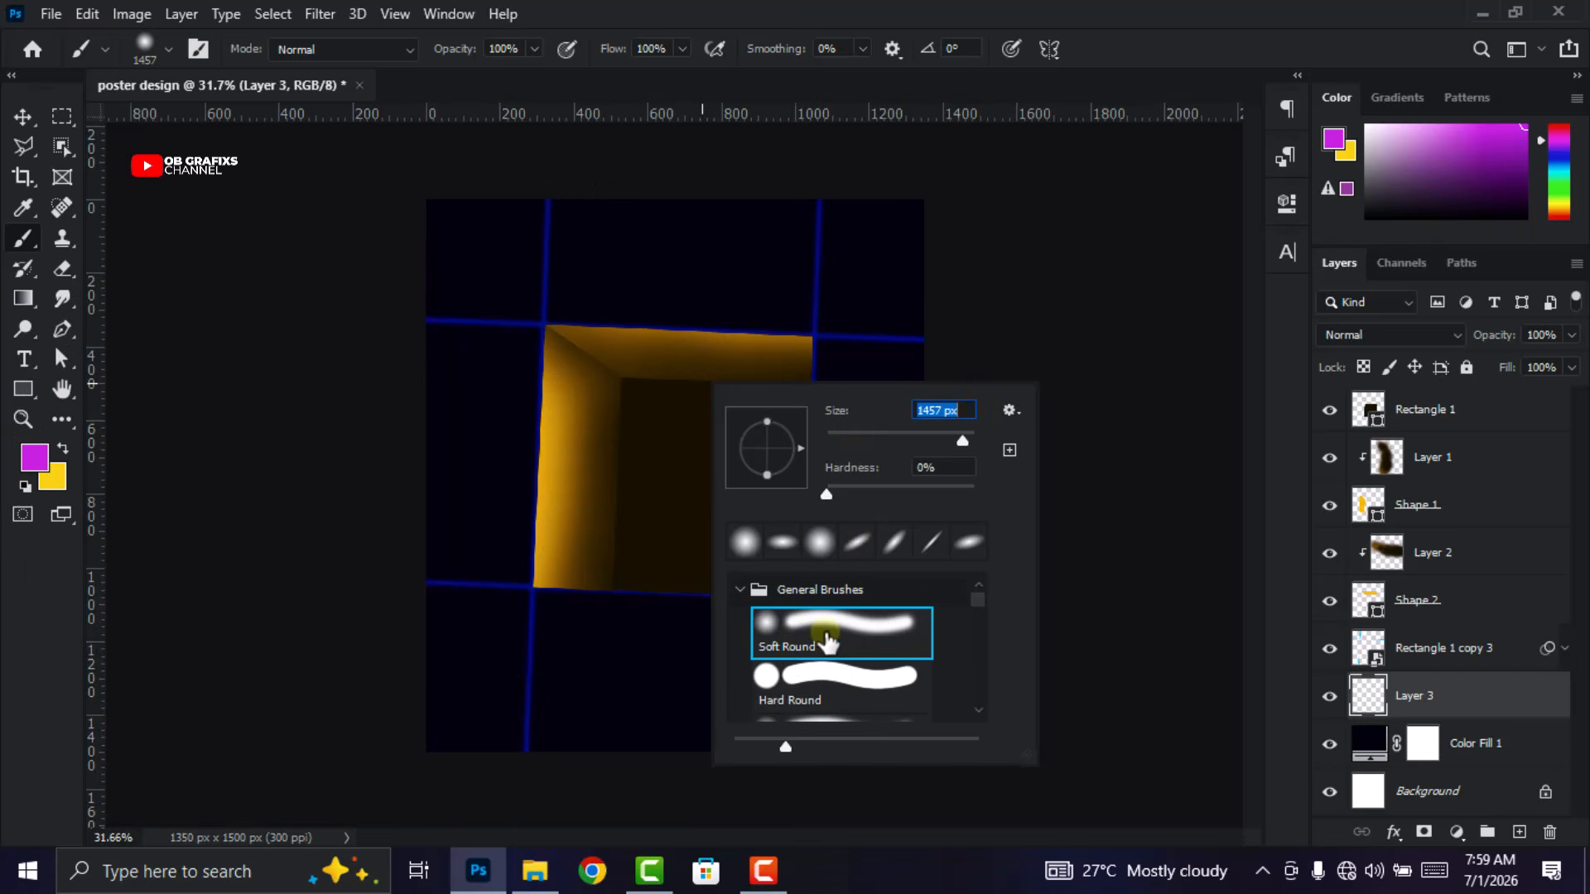
{"action": "left_click", "coordinate": [1220, 58]}
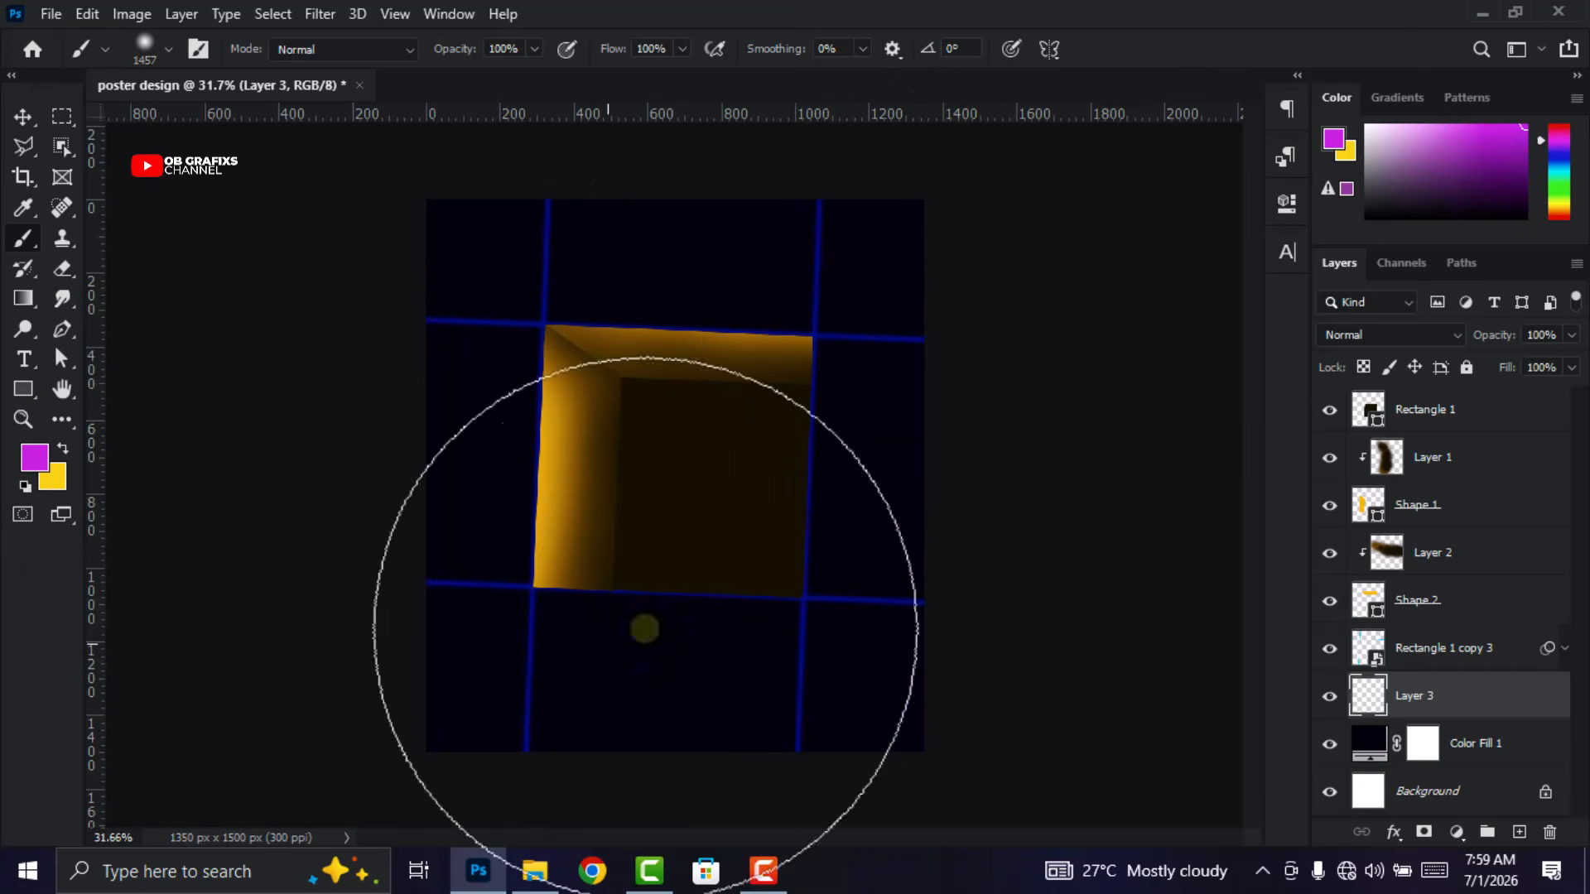
{"action": "mouse_move", "coordinate": [290, 339]}
{"action": "left_mouse_down"}
{"action": "mouse_move", "coordinate": [232, 670]}
{"action": "mouse_move", "coordinate": [231, 784]}
{"action": "left_mouse_up"}
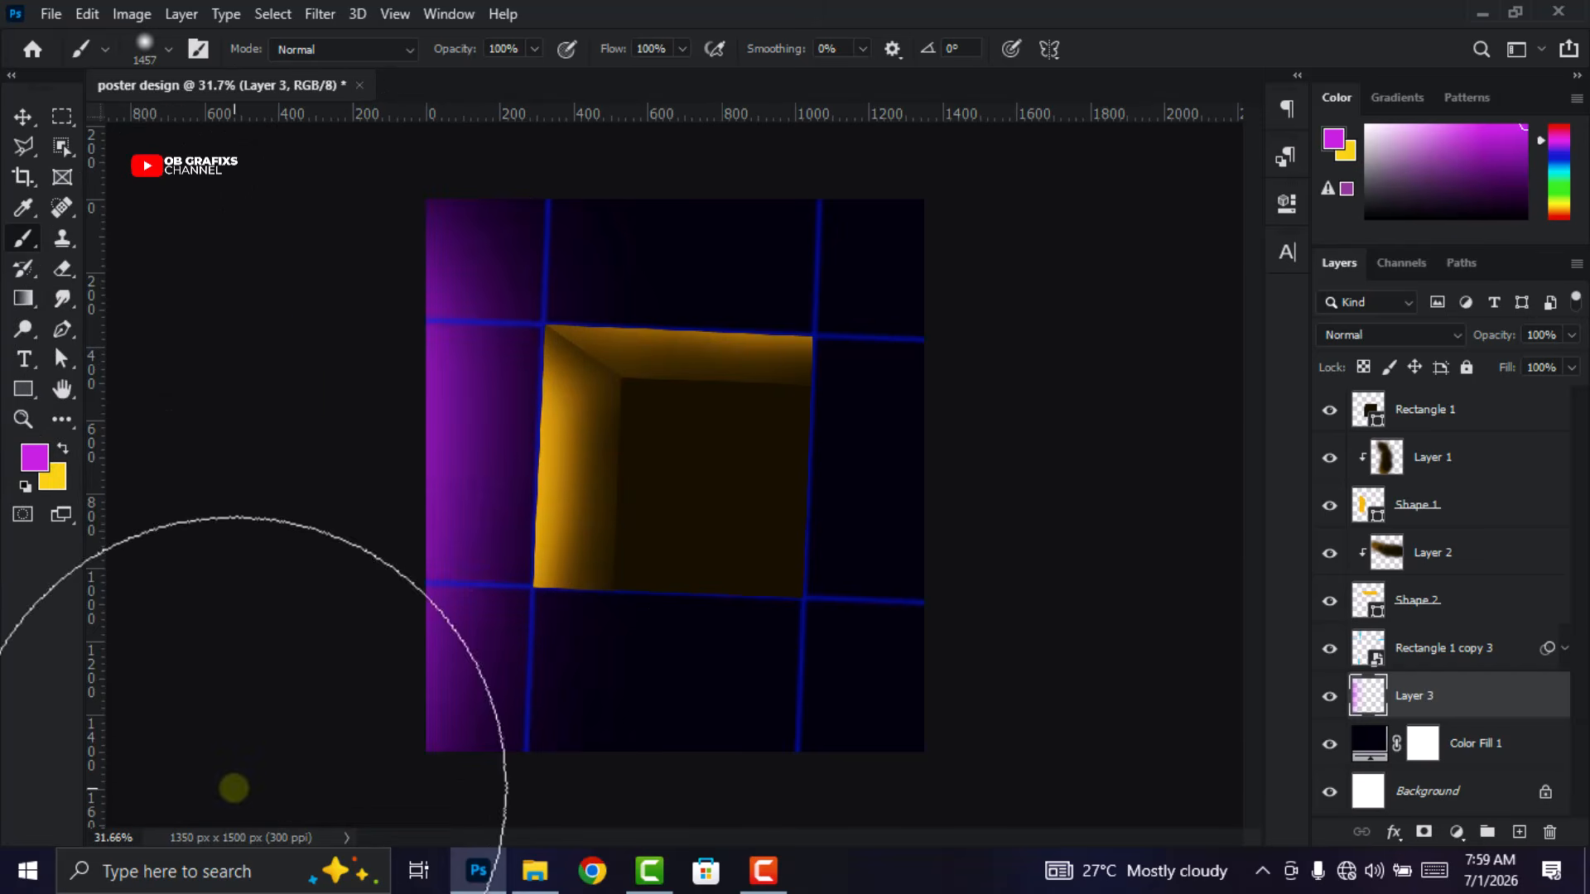
{"action": "left_click_drag", "start_coordinate": [1069, 477], "coordinate": [1101, 753]}
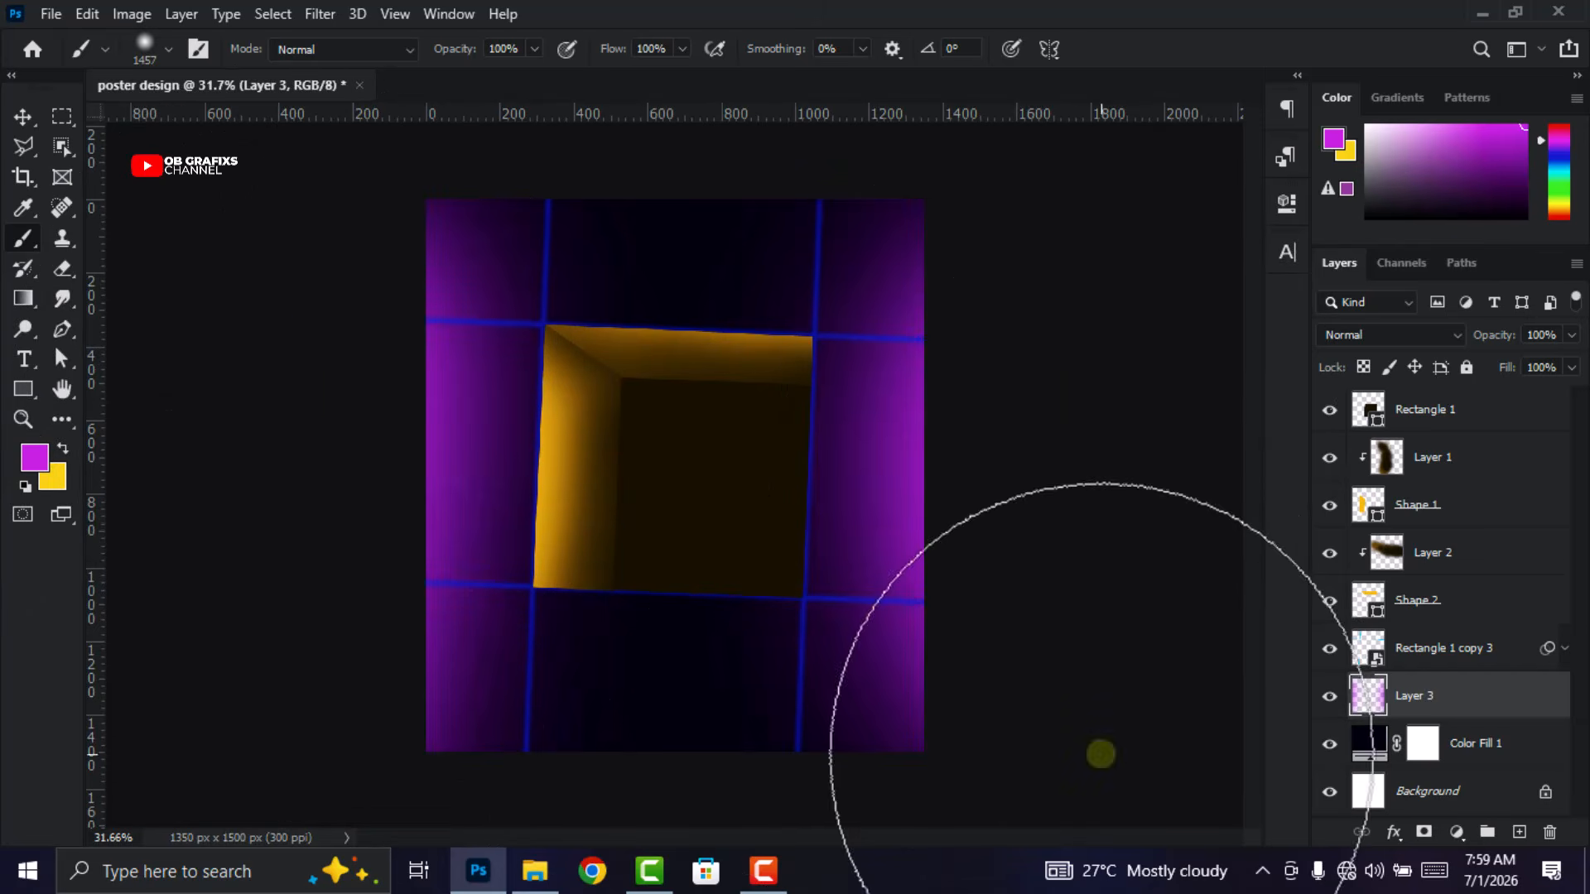
Scale the purple glow layer, Layer 3, to 109% so it extends past both sides of the canvas
{"action": "left_click", "coordinate": [23, 117]}
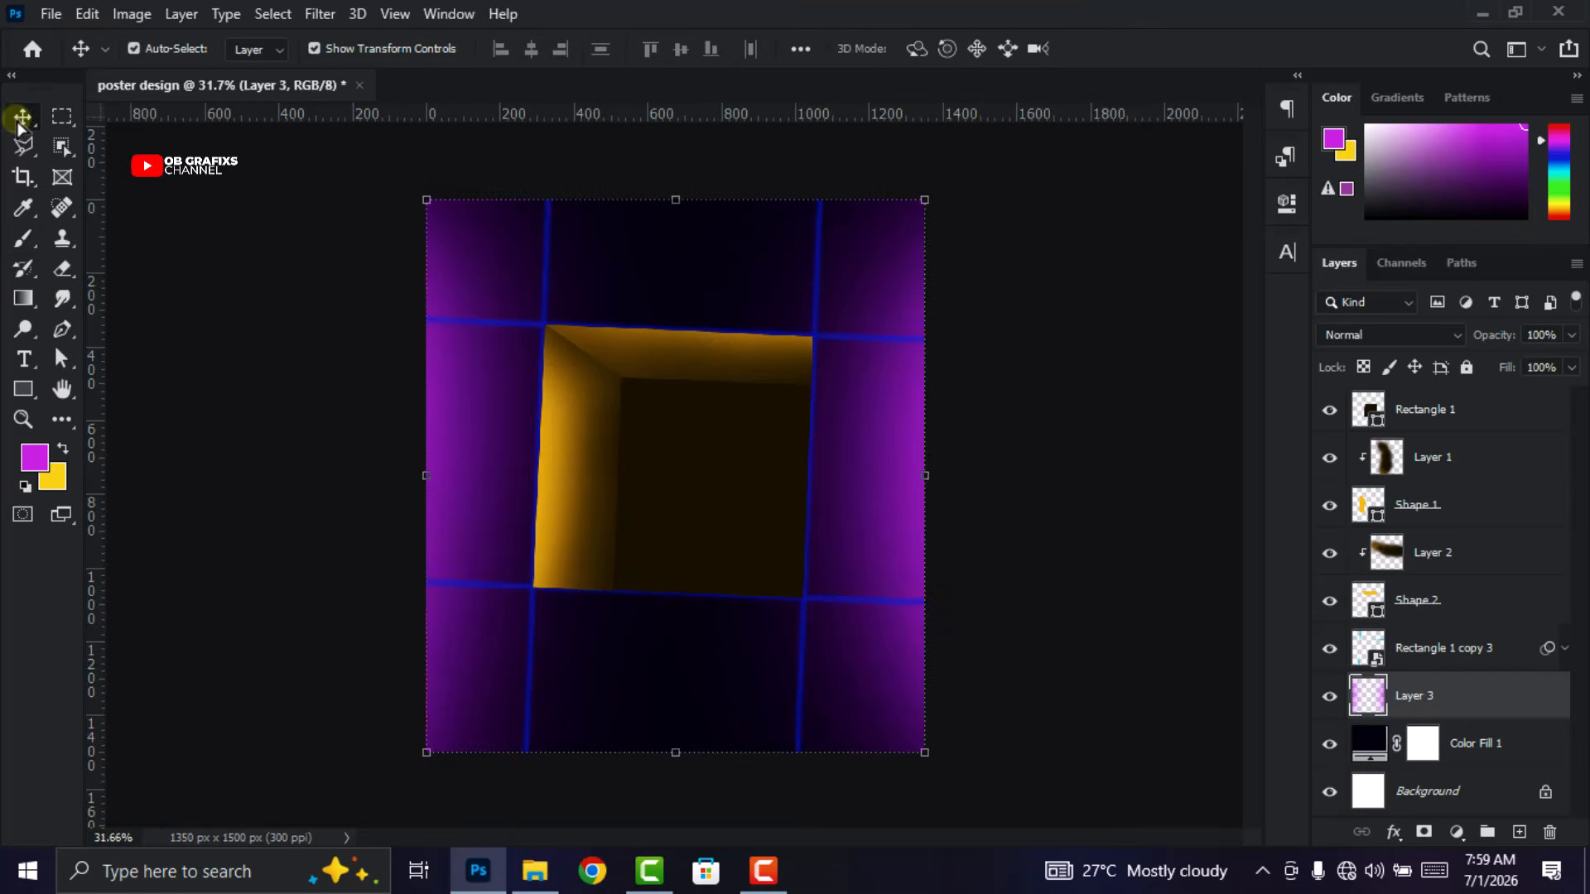
{"action": "scroll", "coordinate": [443, 476], "scroll_direction": "down", "scroll_amount": 1}
{"action": "left_click_drag", "start_coordinate": [447, 476], "coordinate": [435, 477]}
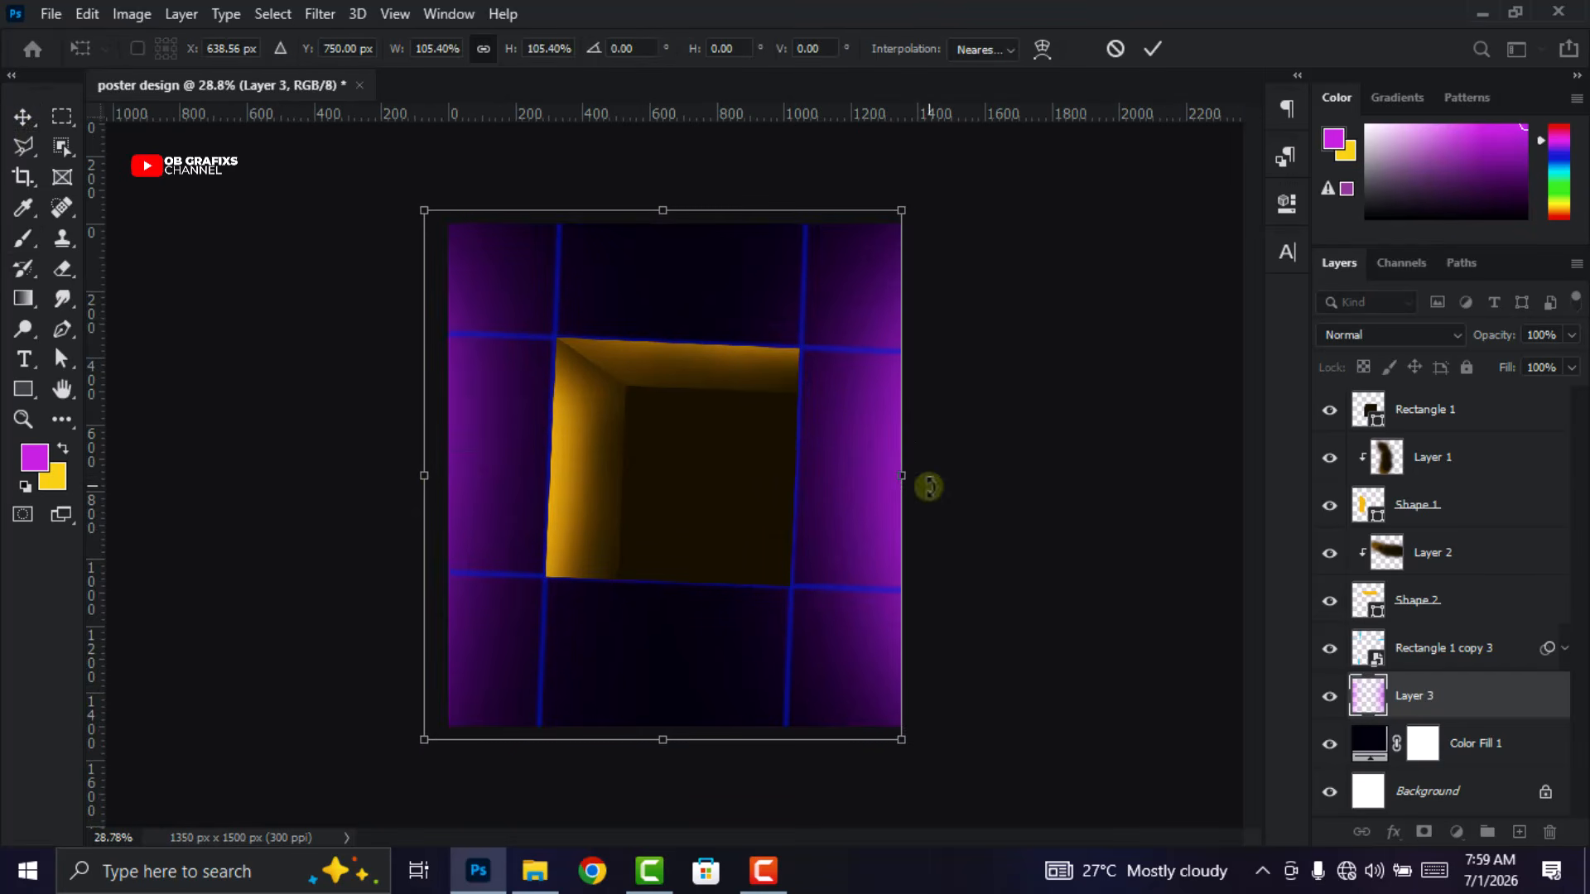
{"action": "left_click_drag", "start_coordinate": [910, 476], "coordinate": [926, 479]}
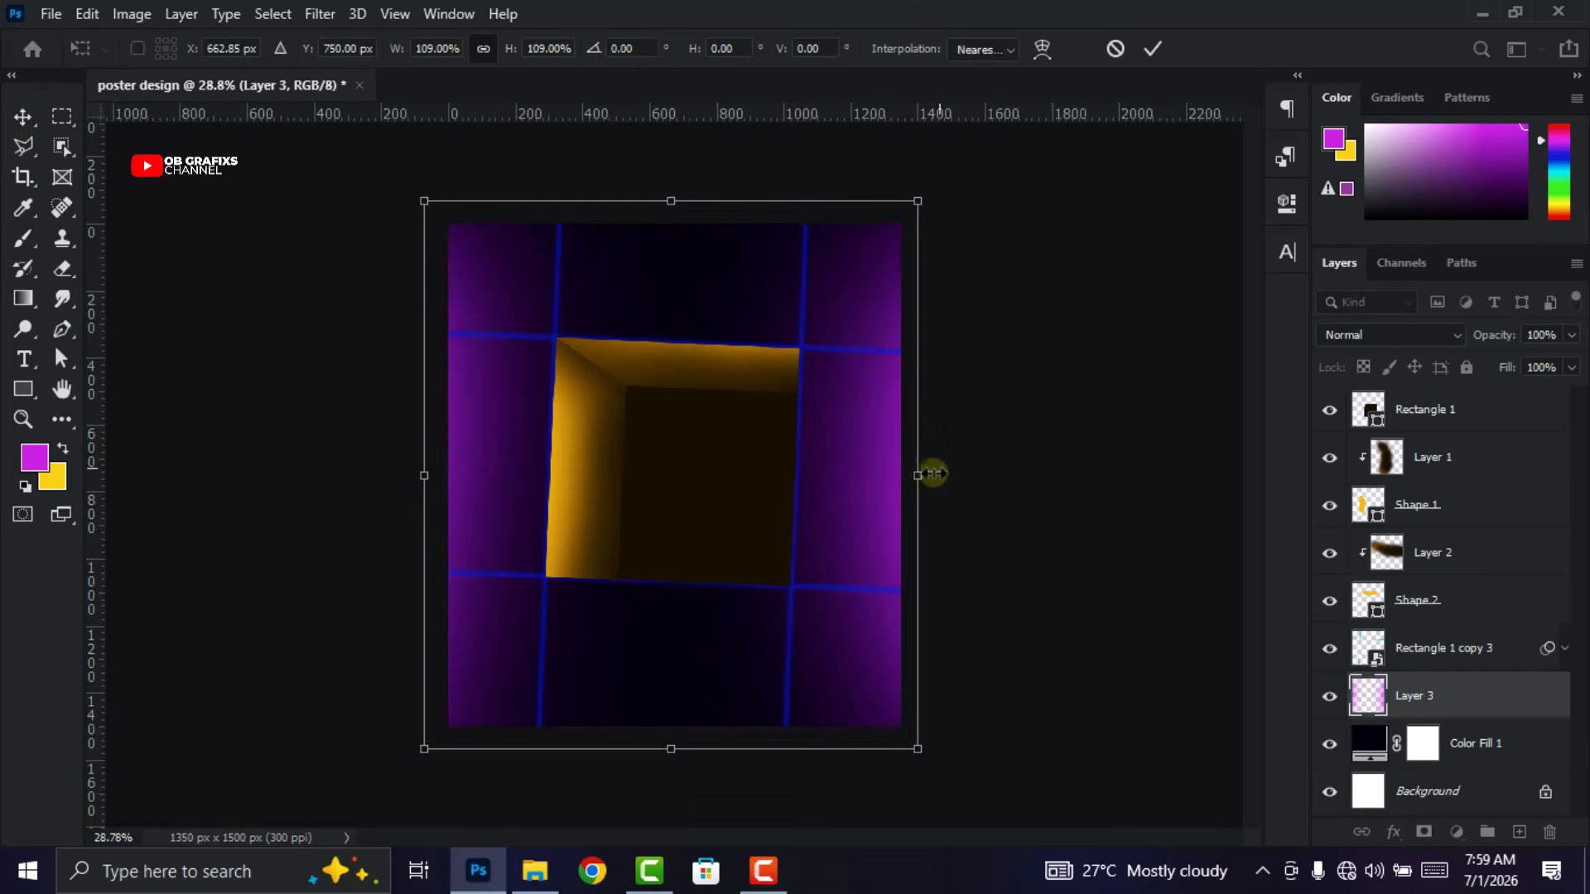
{"action": "left_click", "coordinate": [1153, 49]}
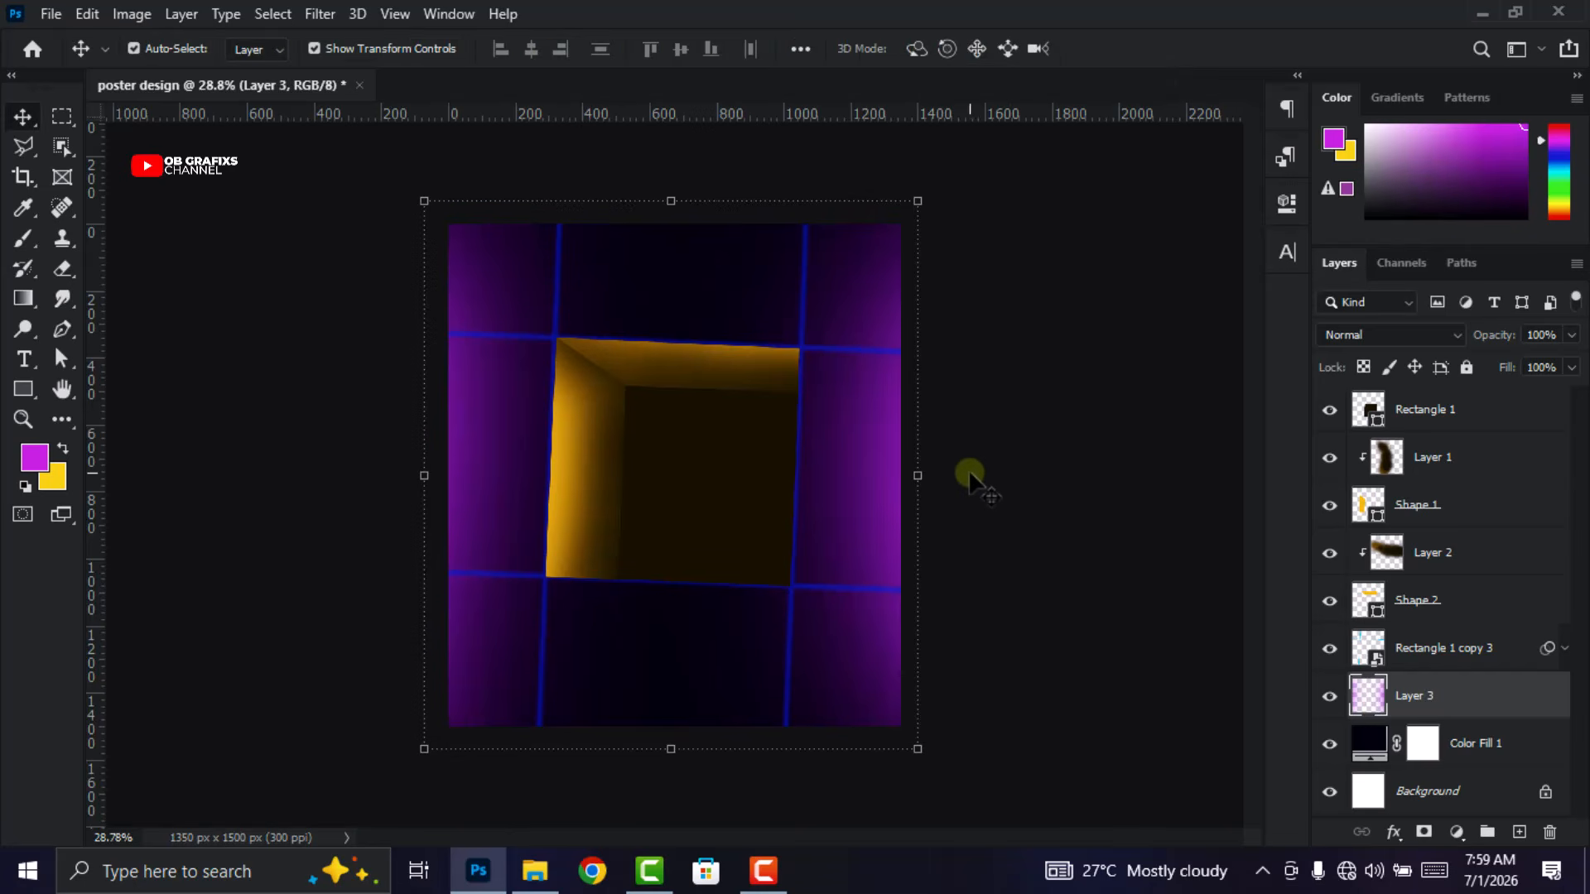
Change the blend mode of the line grid layer, Rectangle 1 copy 3, to Darken, compare it hidden and shown, and deselect it
{"action": "key", "text": "alt+bracketright"}
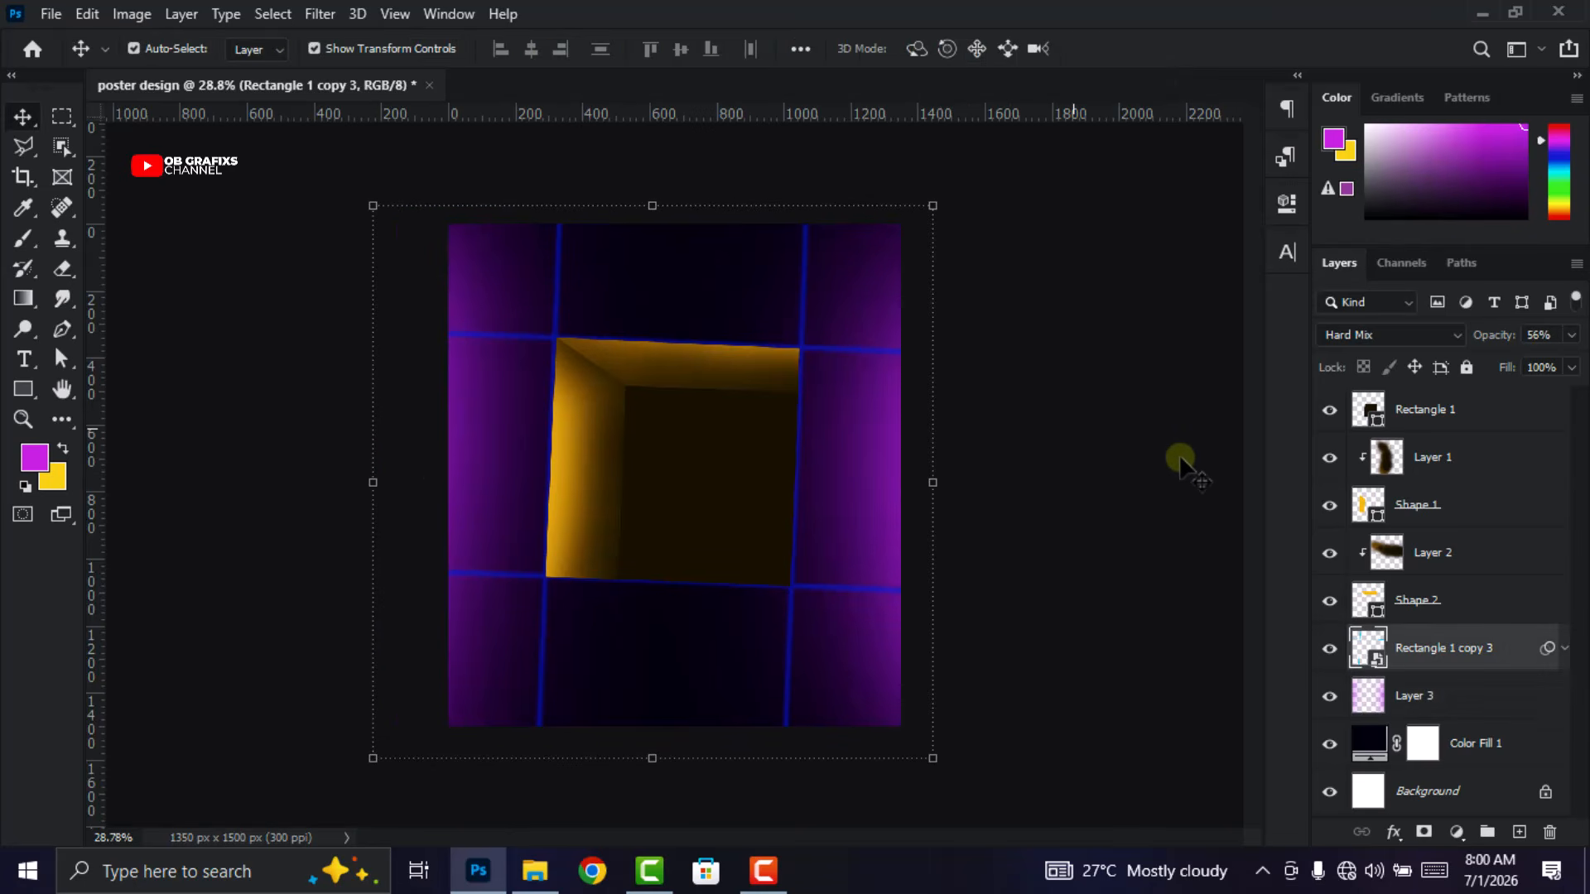
{"action": "left_click", "coordinate": [1328, 648]}
{"action": "left_click", "coordinate": [1328, 649]}
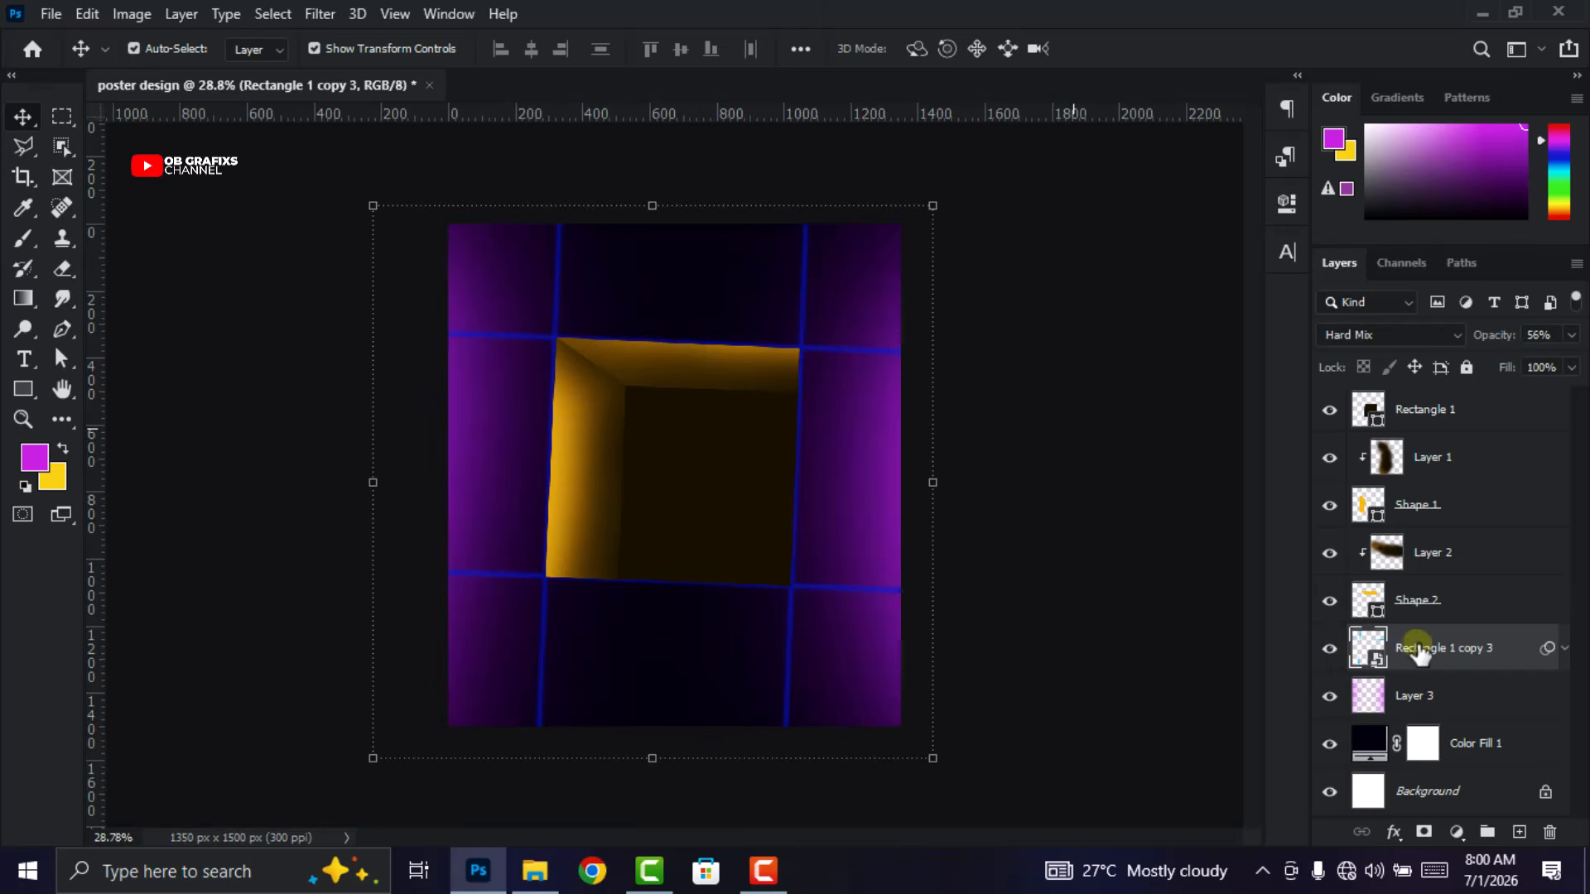
{"action": "left_click", "coordinate": [1408, 339]}
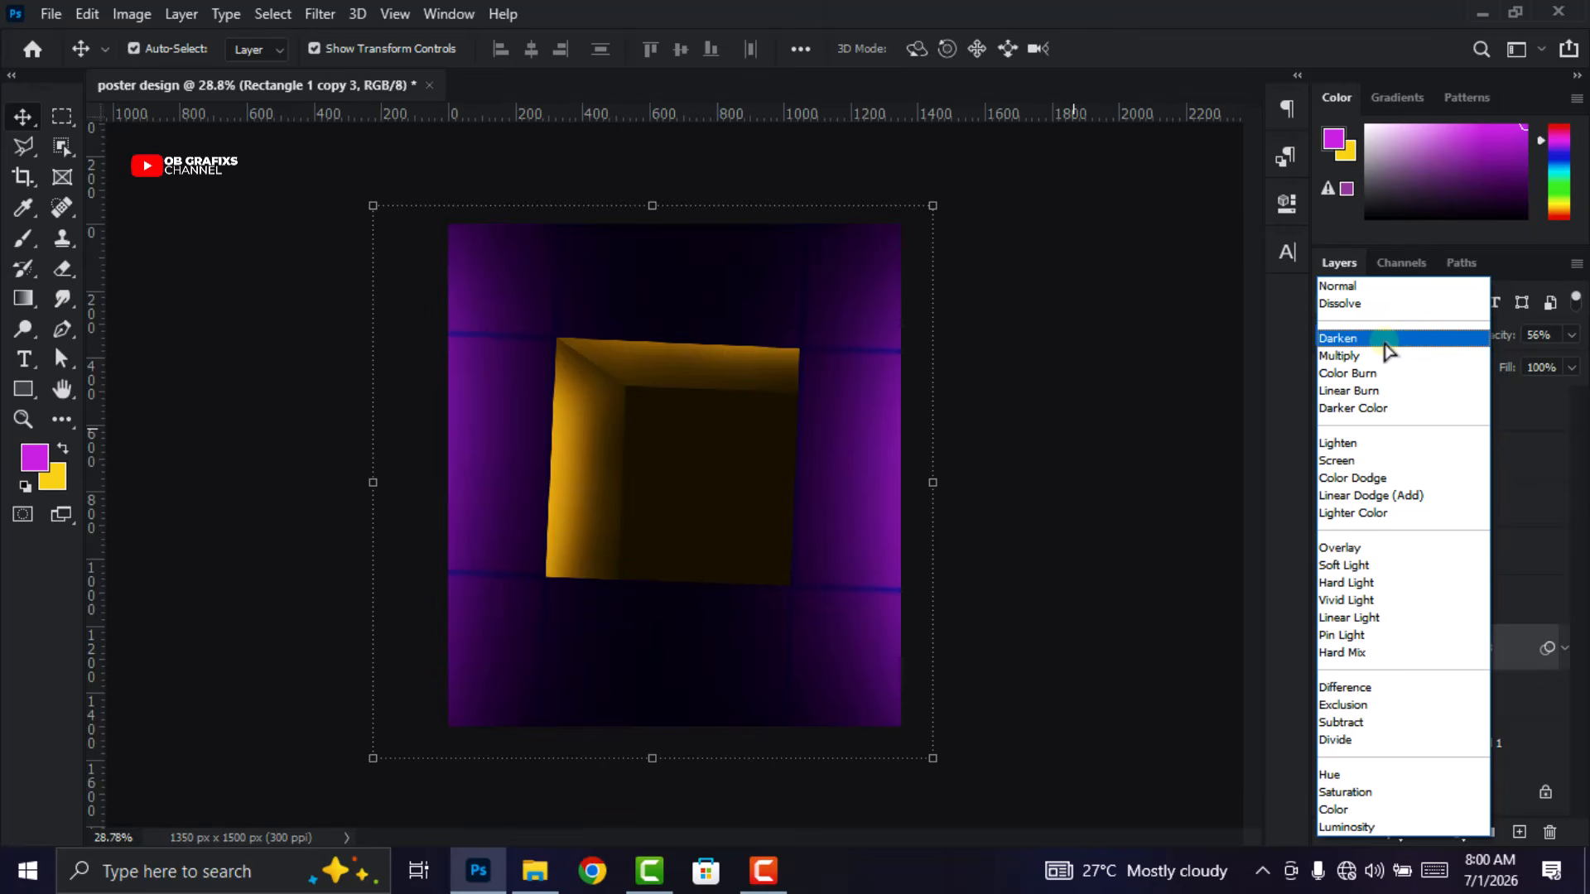
{"action": "left_click", "coordinate": [1386, 351]}
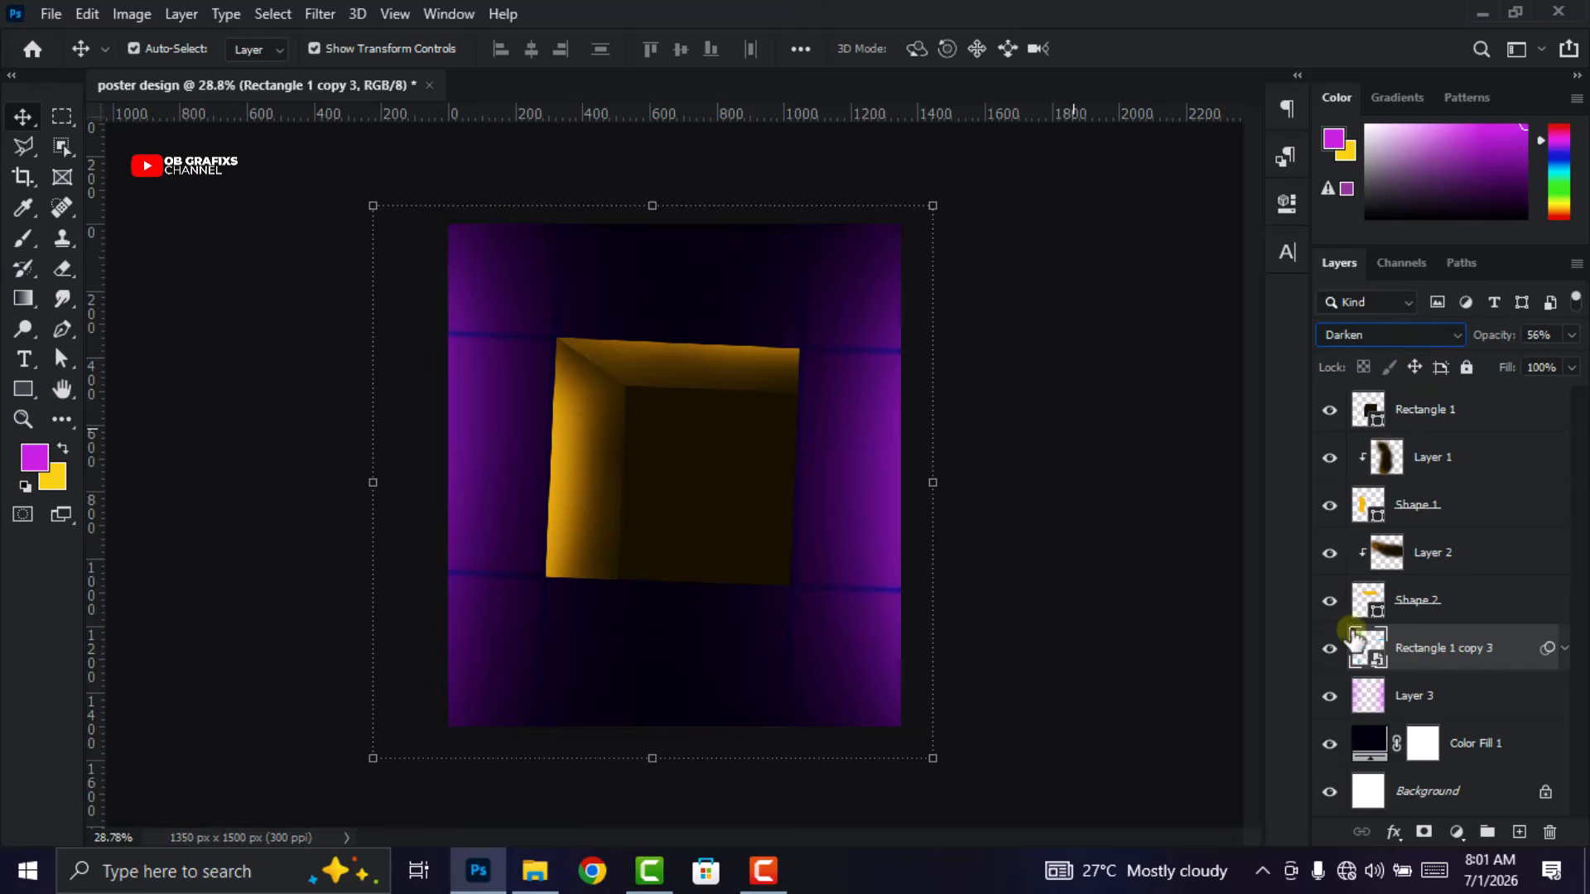
{"action": "left_click", "coordinate": [1329, 648]}
{"action": "left_click", "coordinate": [1330, 648]}
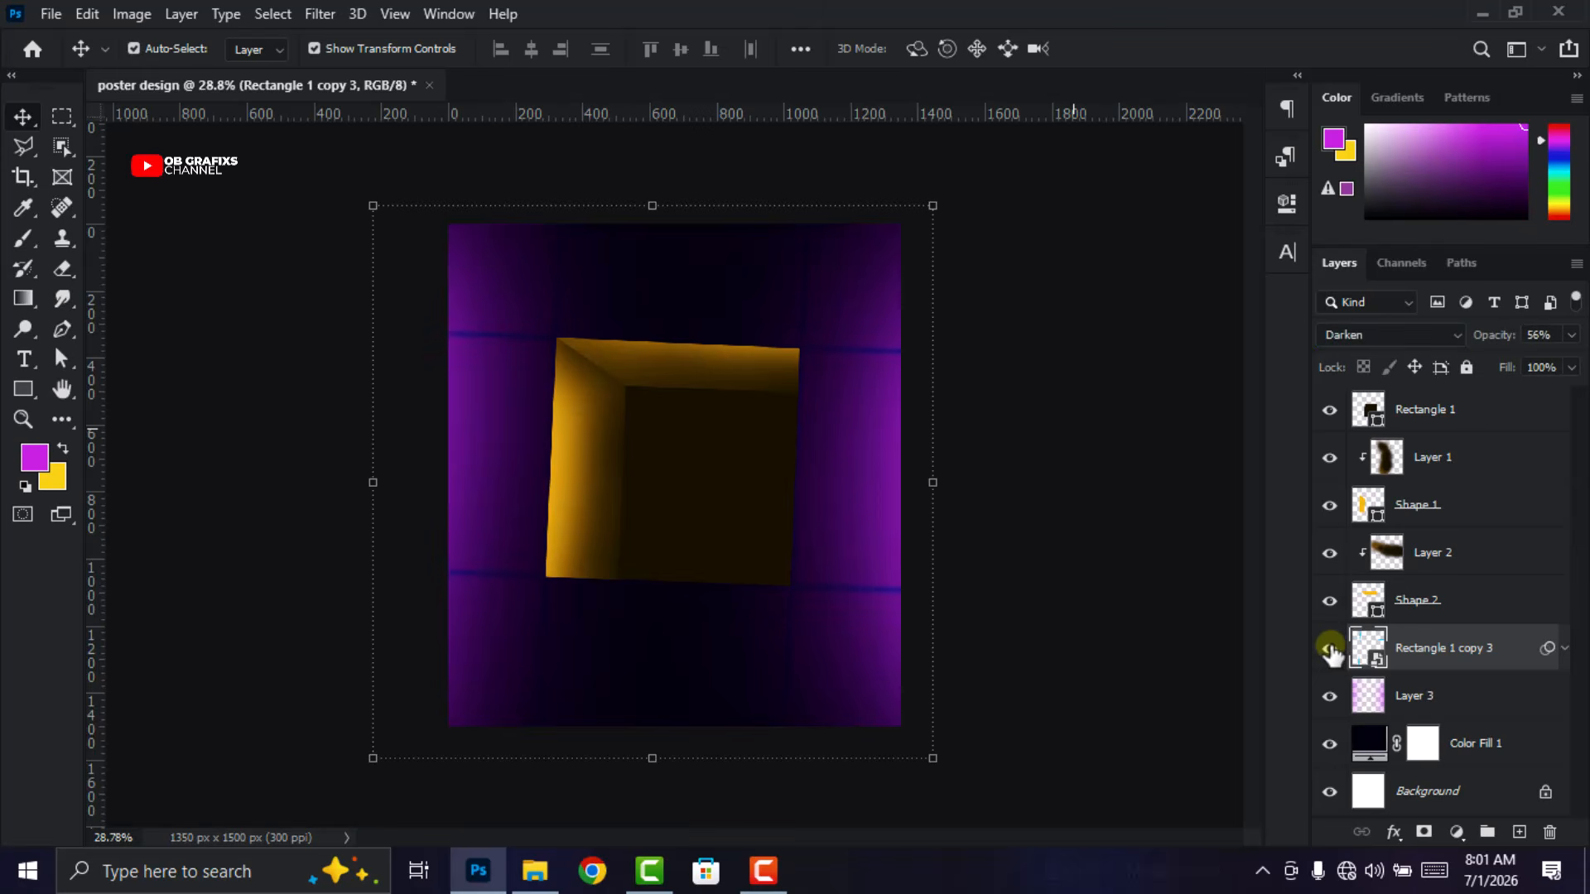
{"action": "left_click", "coordinate": [1396, 338]}
{"action": "left_click", "coordinate": [1381, 340]}
{"action": "left_click", "coordinate": [1146, 507]}
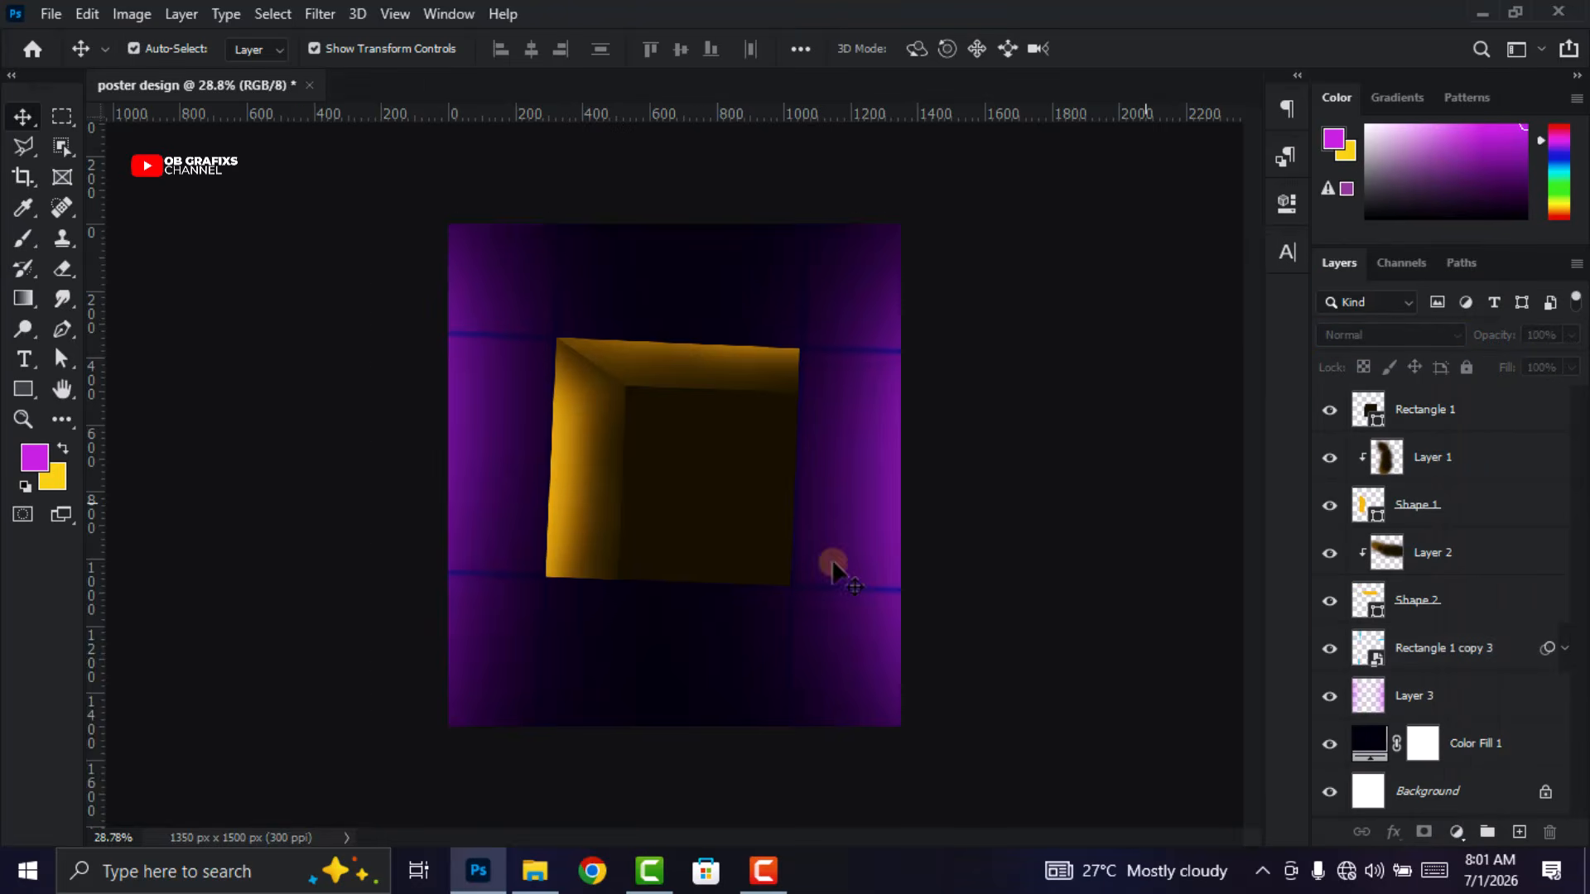
Add a white Montserrat Medium text "1st" above the box and set its size to 17 pt
{"action": "scroll", "coordinate": [751, 543], "scroll_direction": "up", "scroll_amount": 1}
{"action": "scroll", "coordinate": [751, 543], "scroll_direction": "down", "scroll_amount": 1}
{"action": "left_click", "coordinate": [25, 360]}
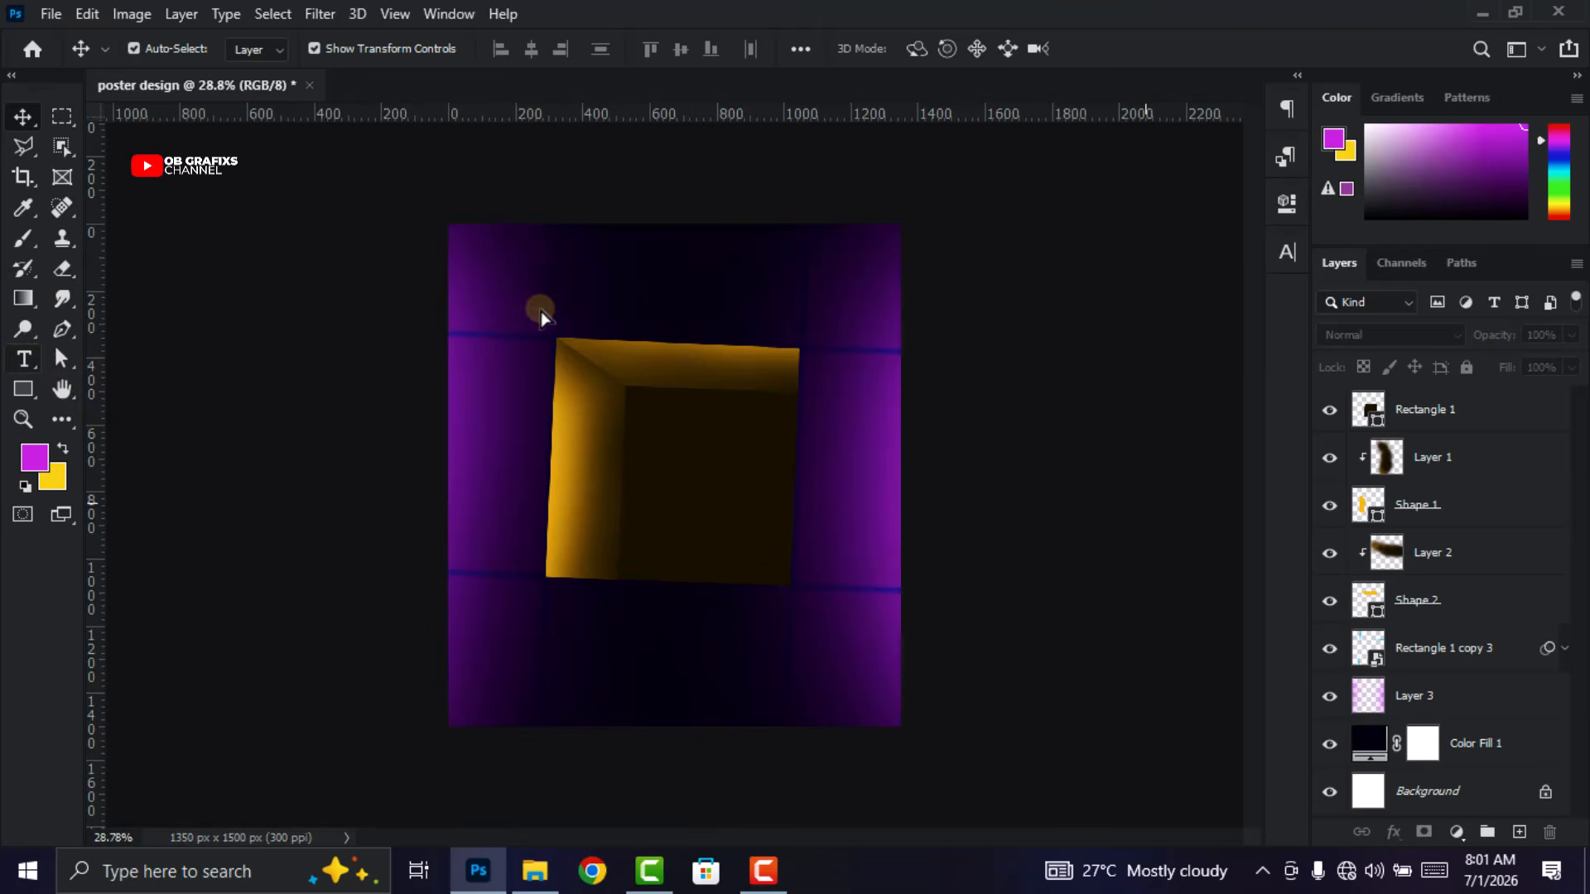
{"action": "left_click", "coordinate": [629, 288]}
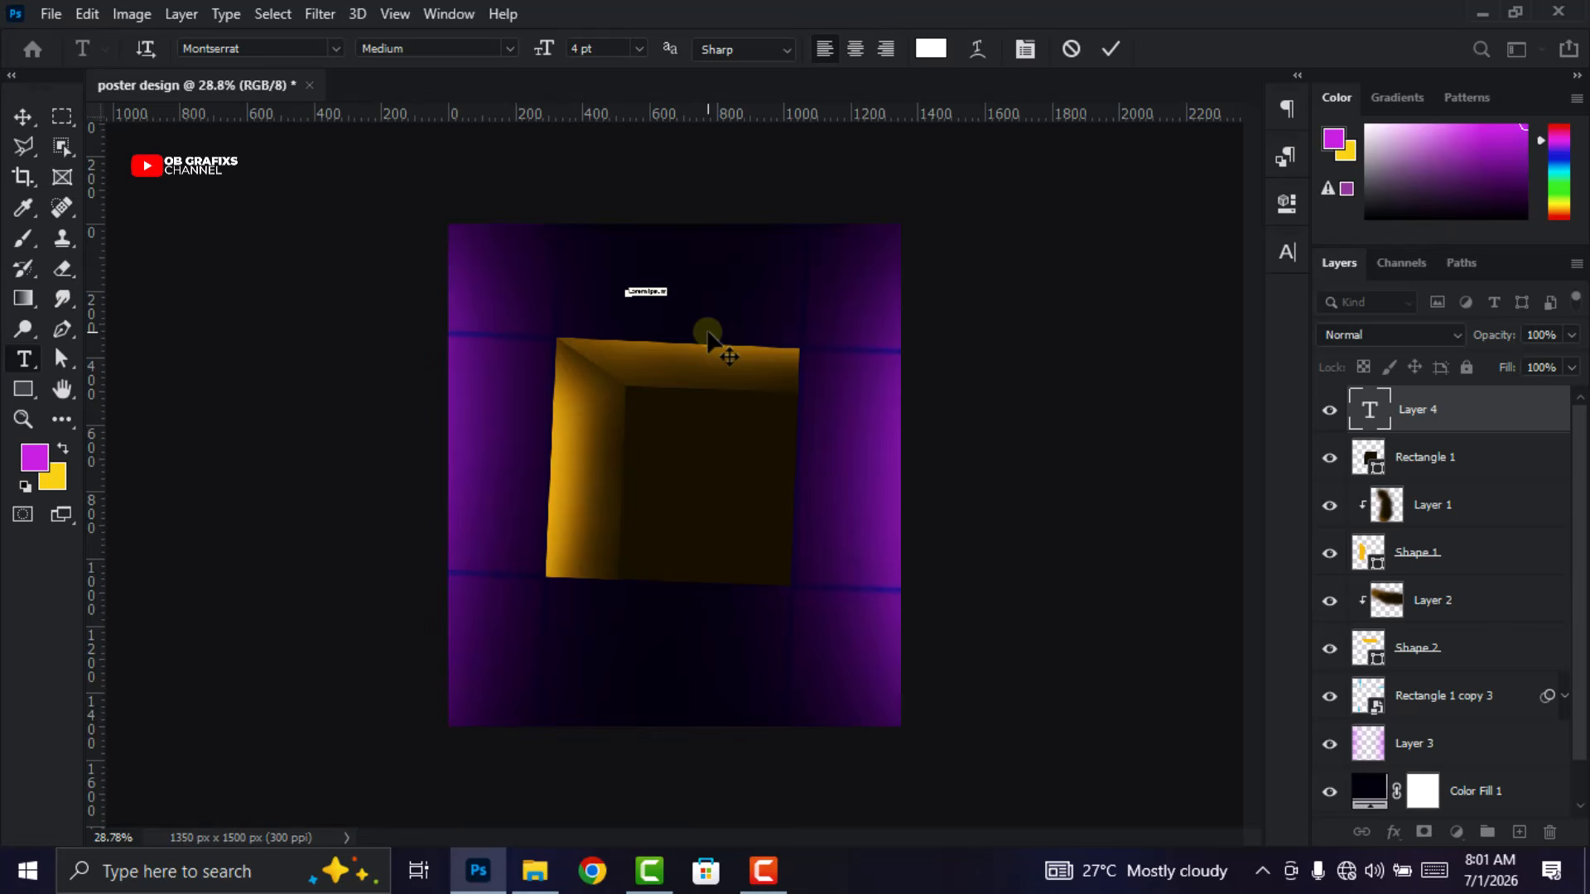
{"action": "type", "text": "1st"}
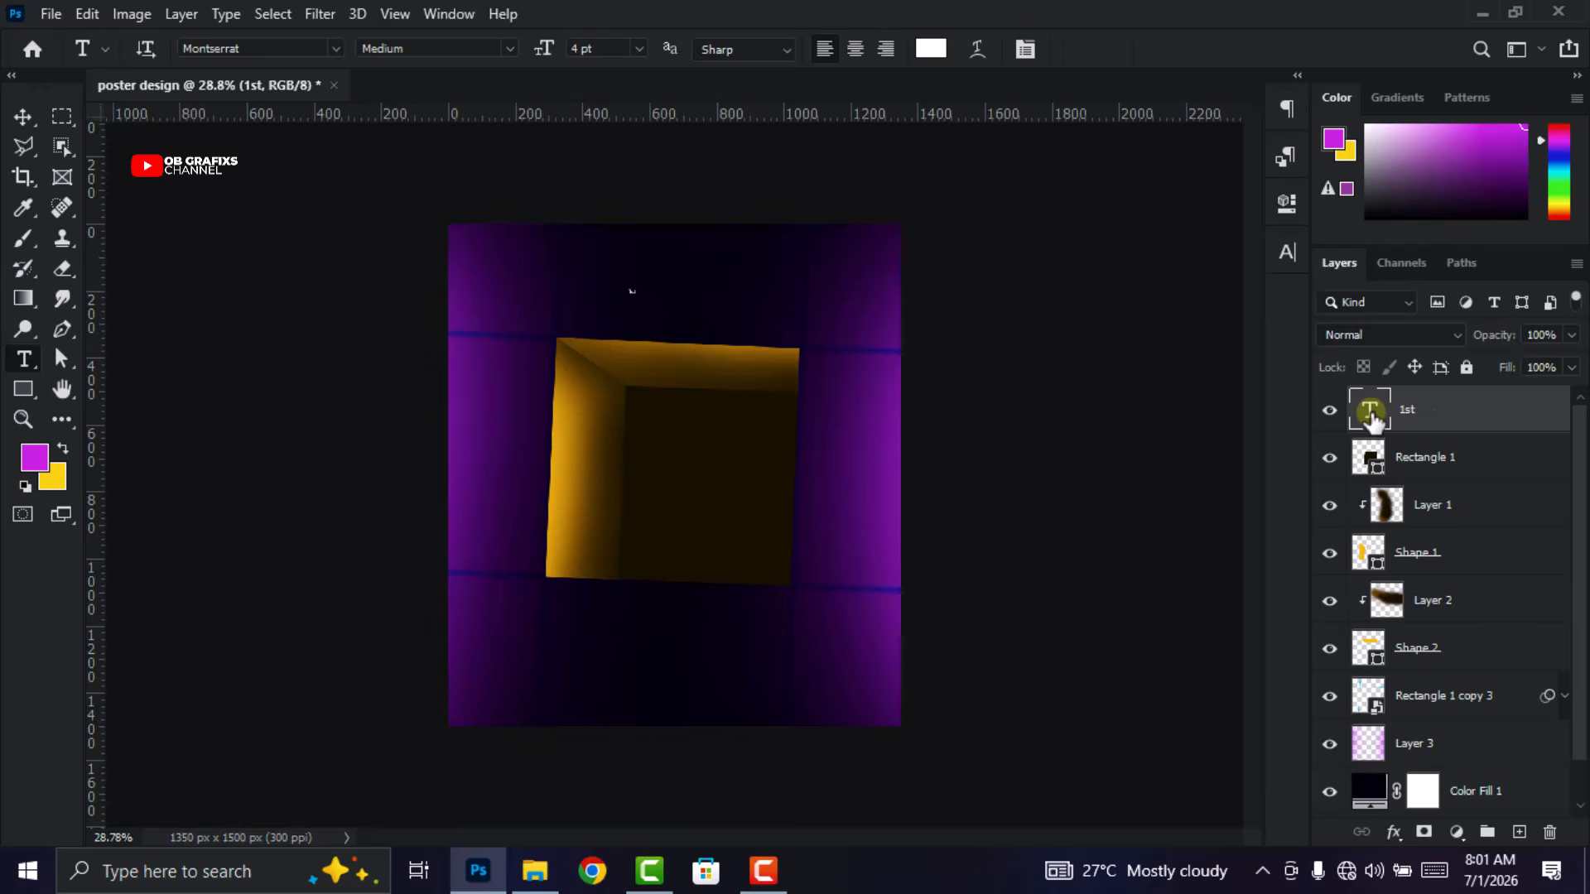
{"action": "left_click", "coordinate": [1286, 253]}
{"action": "left_click", "coordinate": [1056, 314]}
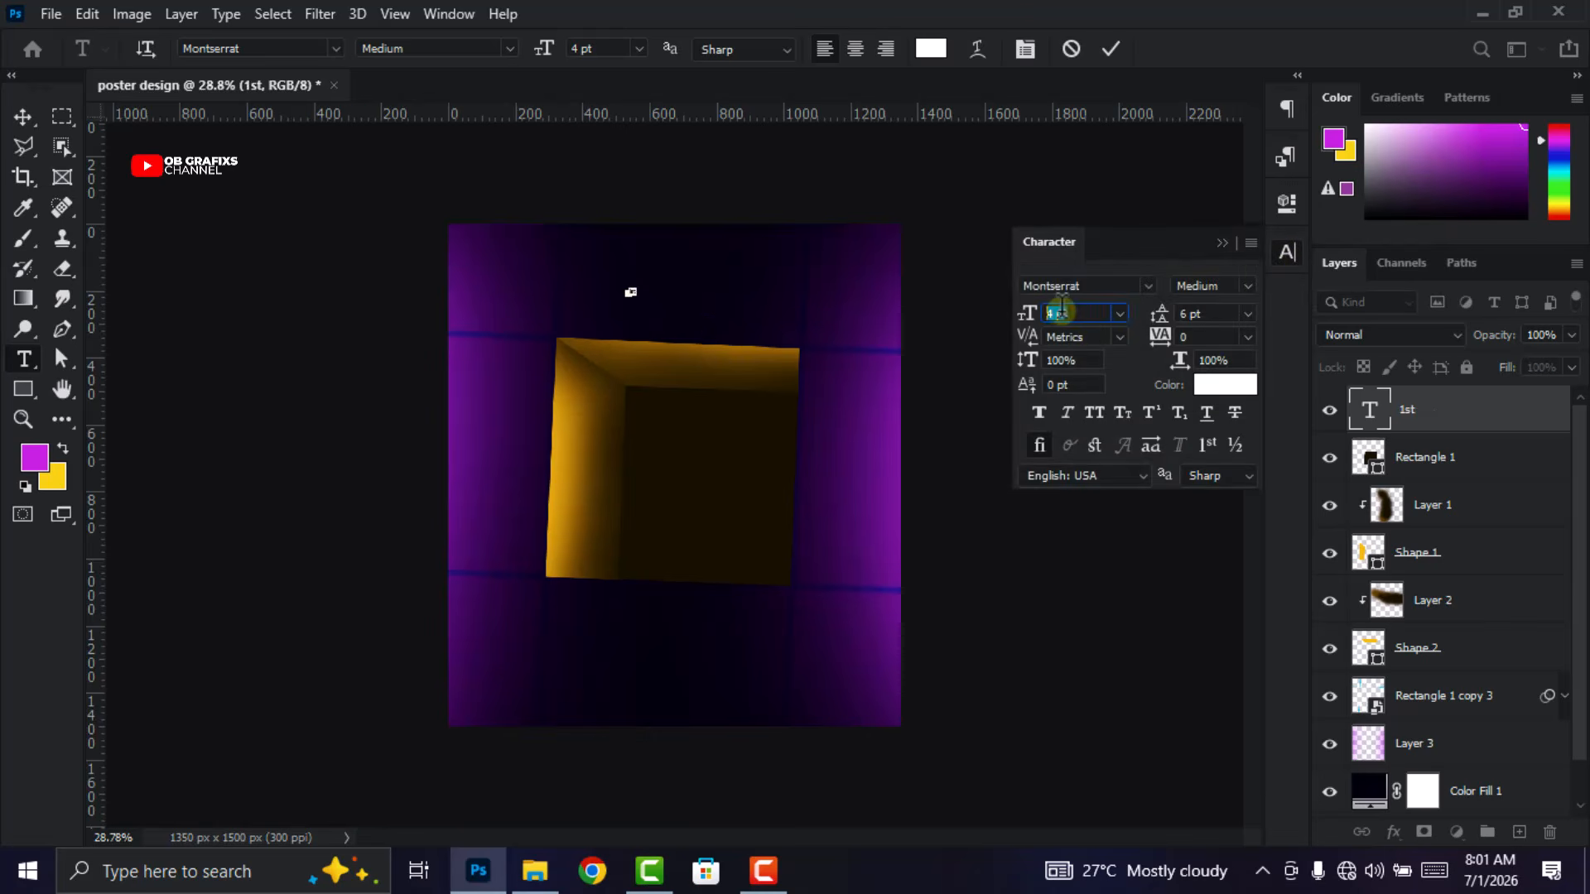
{"action": "scroll", "coordinate": [1062, 313], "scroll_direction": "up", "scroll_amount": 3}
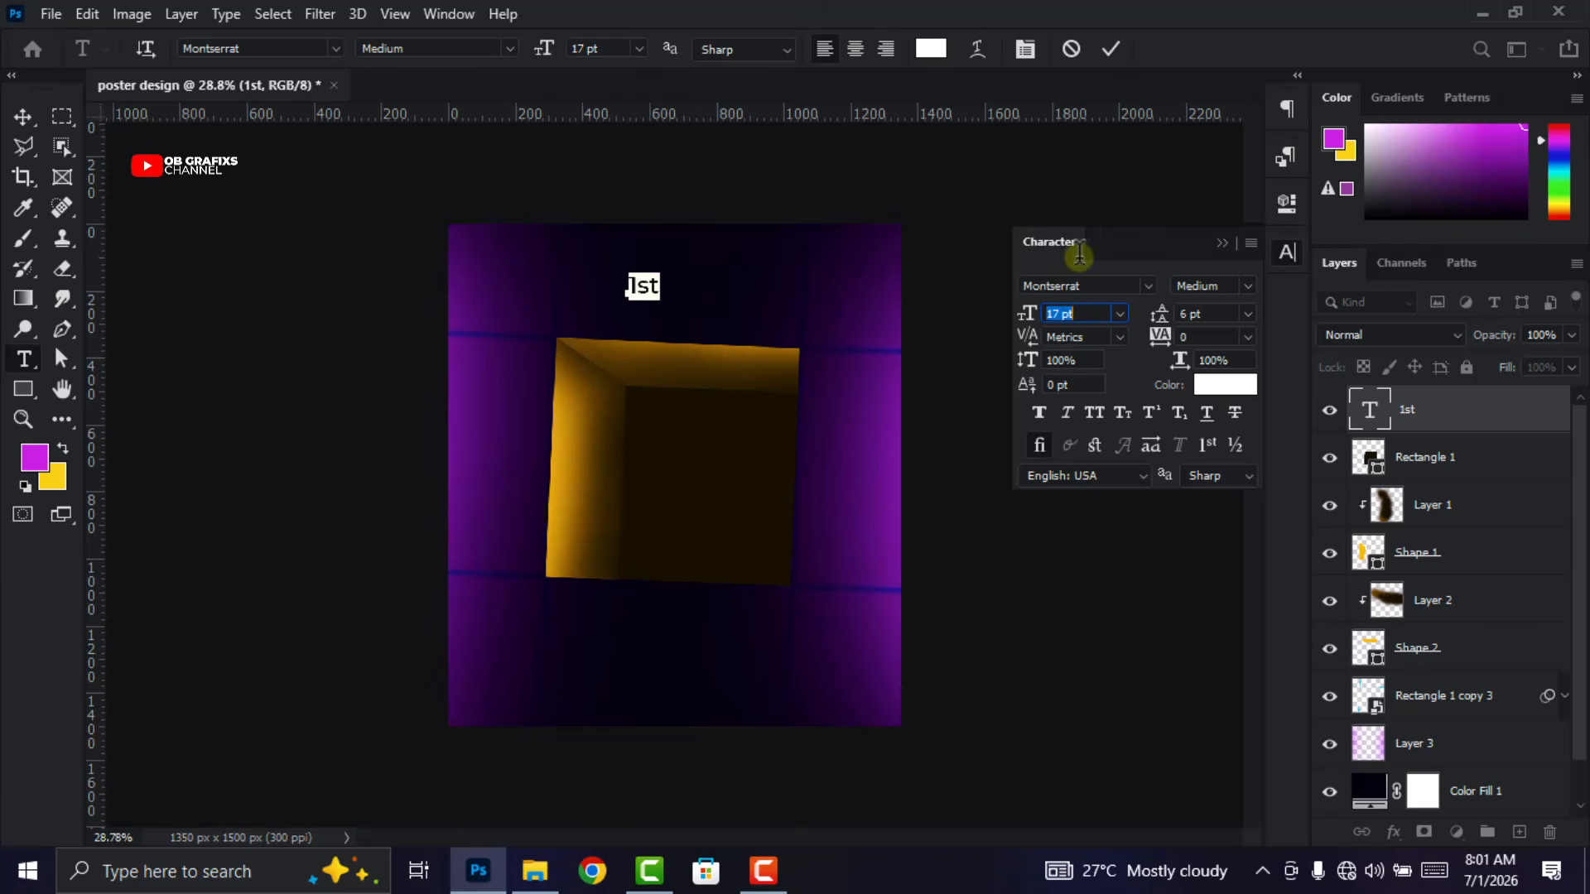
{"action": "left_click", "coordinate": [1286, 260]}
{"action": "scroll", "coordinate": [717, 238], "scroll_direction": "up", "scroll_amount": 7}
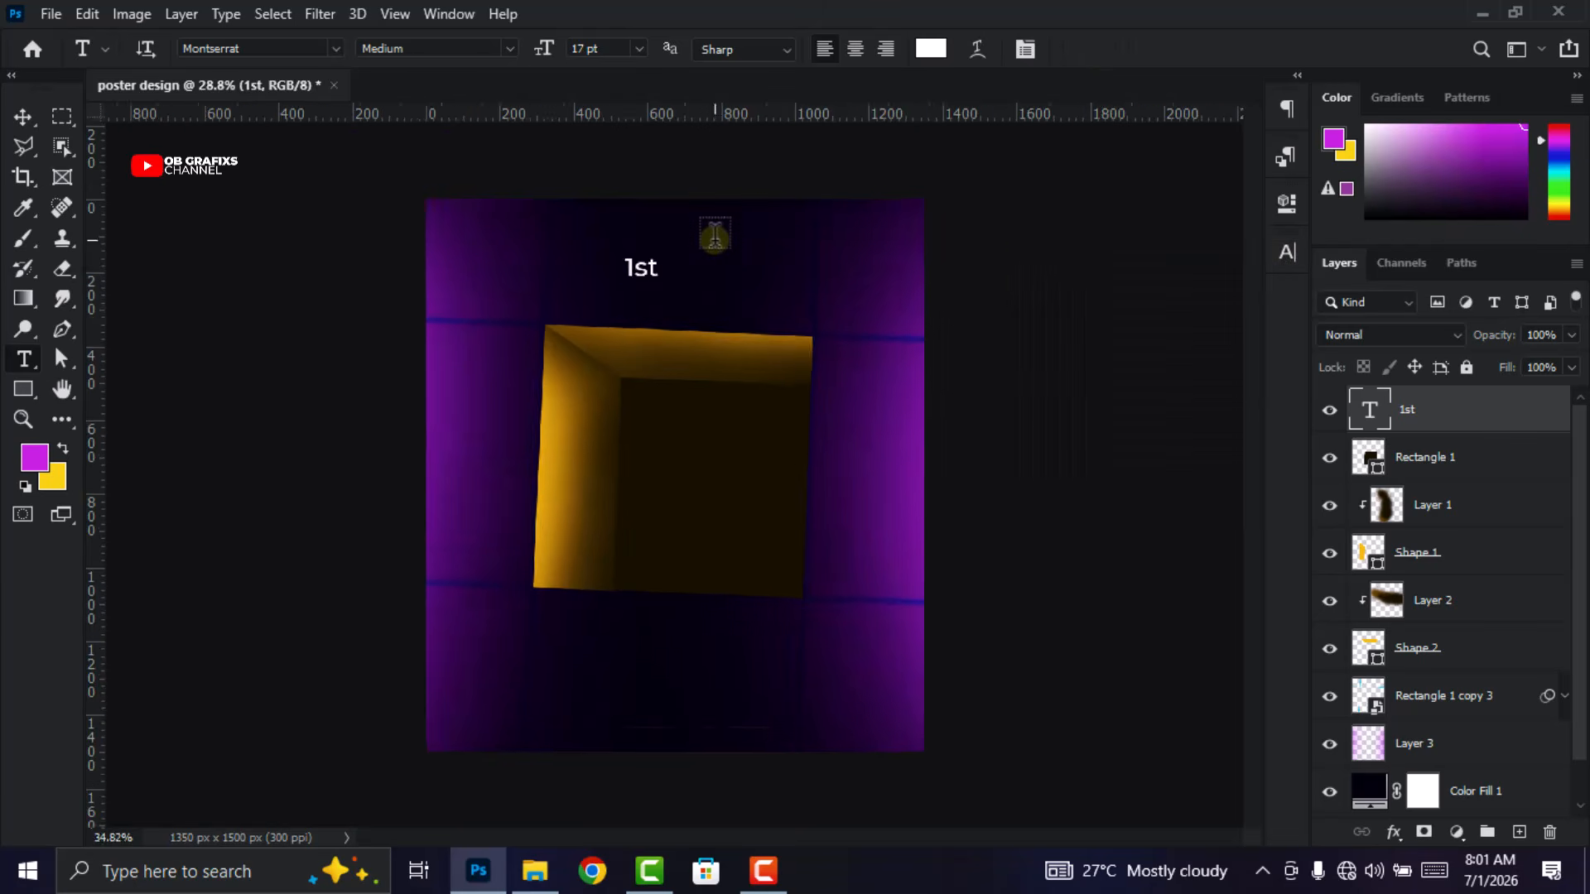
Format the letters "st" of the "1st" text as superscript
{"action": "scroll", "coordinate": [642, 192], "scroll_direction": "up", "scroll_amount": 1}
{"action": "left_click_drag", "start_coordinate": [648, 246], "coordinate": [607, 242]}
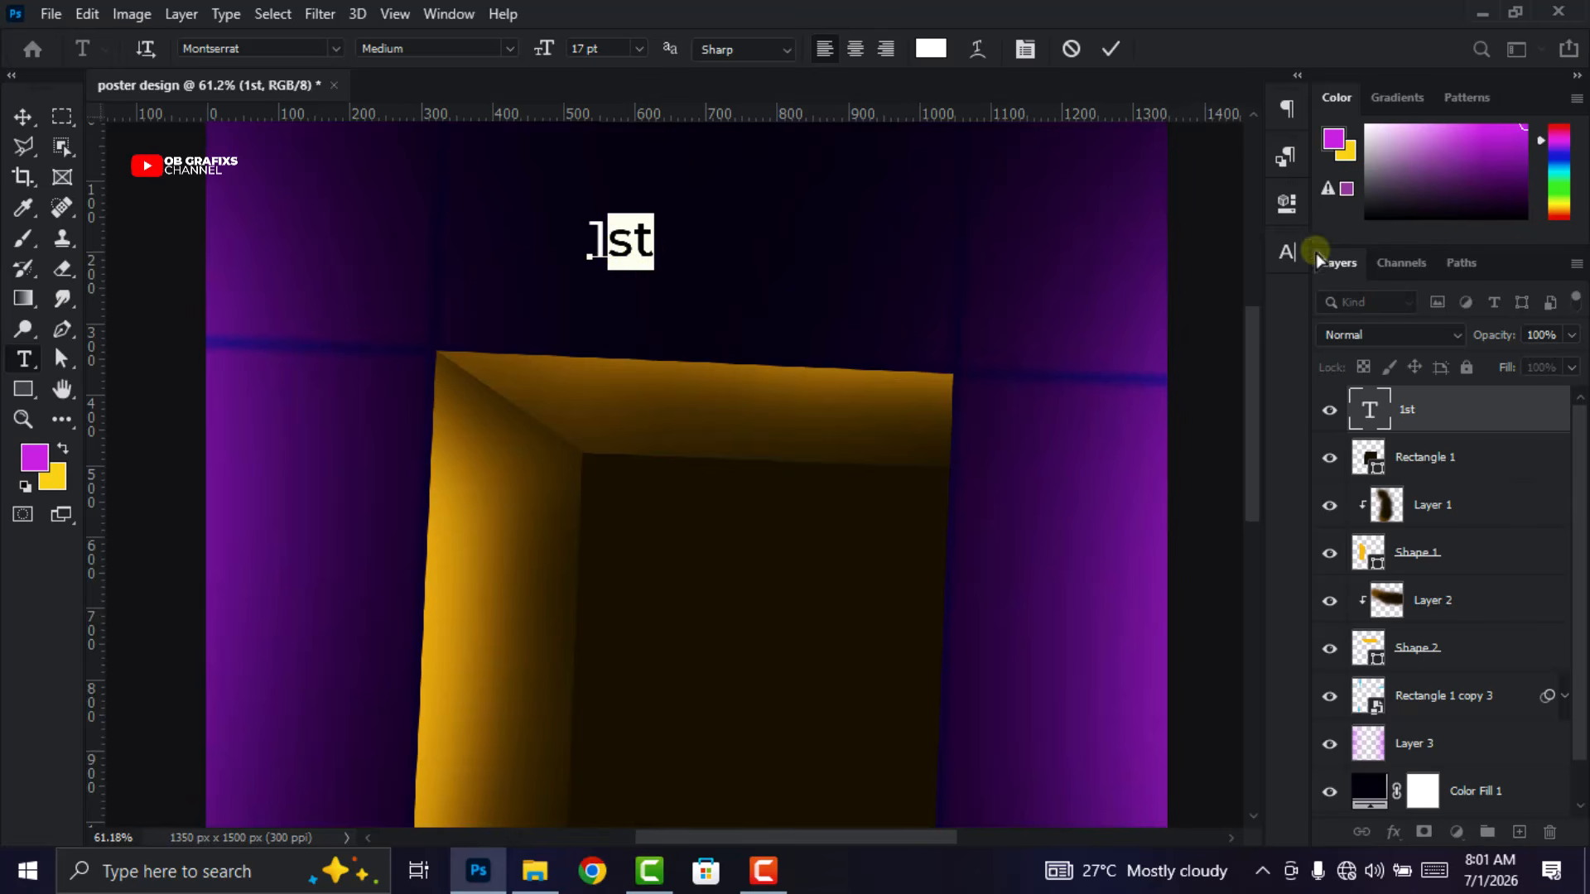
{"action": "left_click", "coordinate": [1285, 253]}
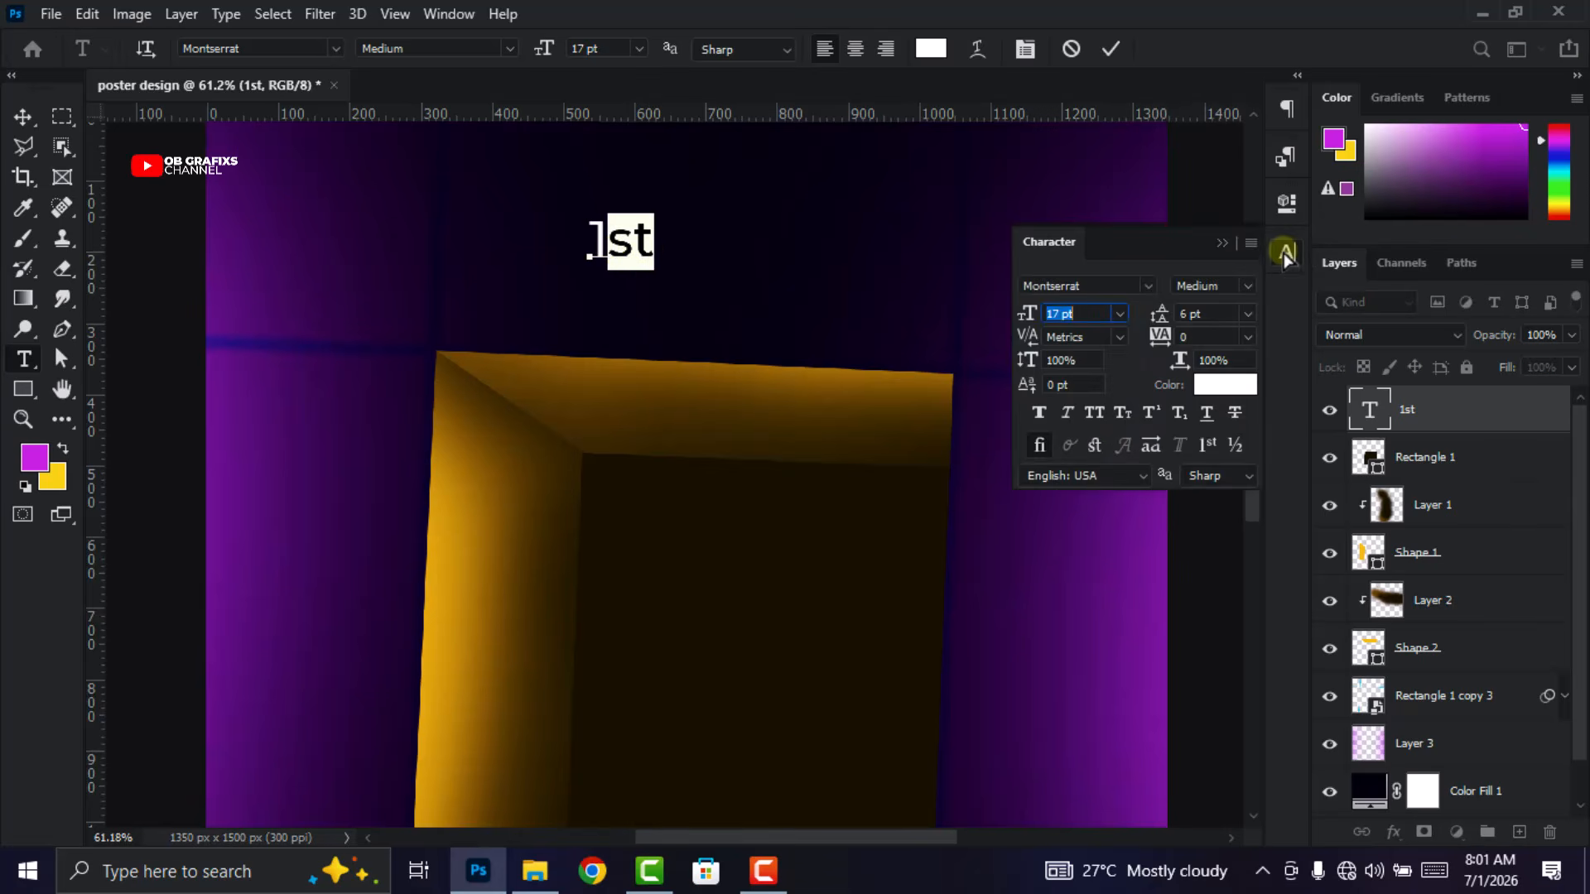
{"action": "left_click", "coordinate": [1150, 415]}
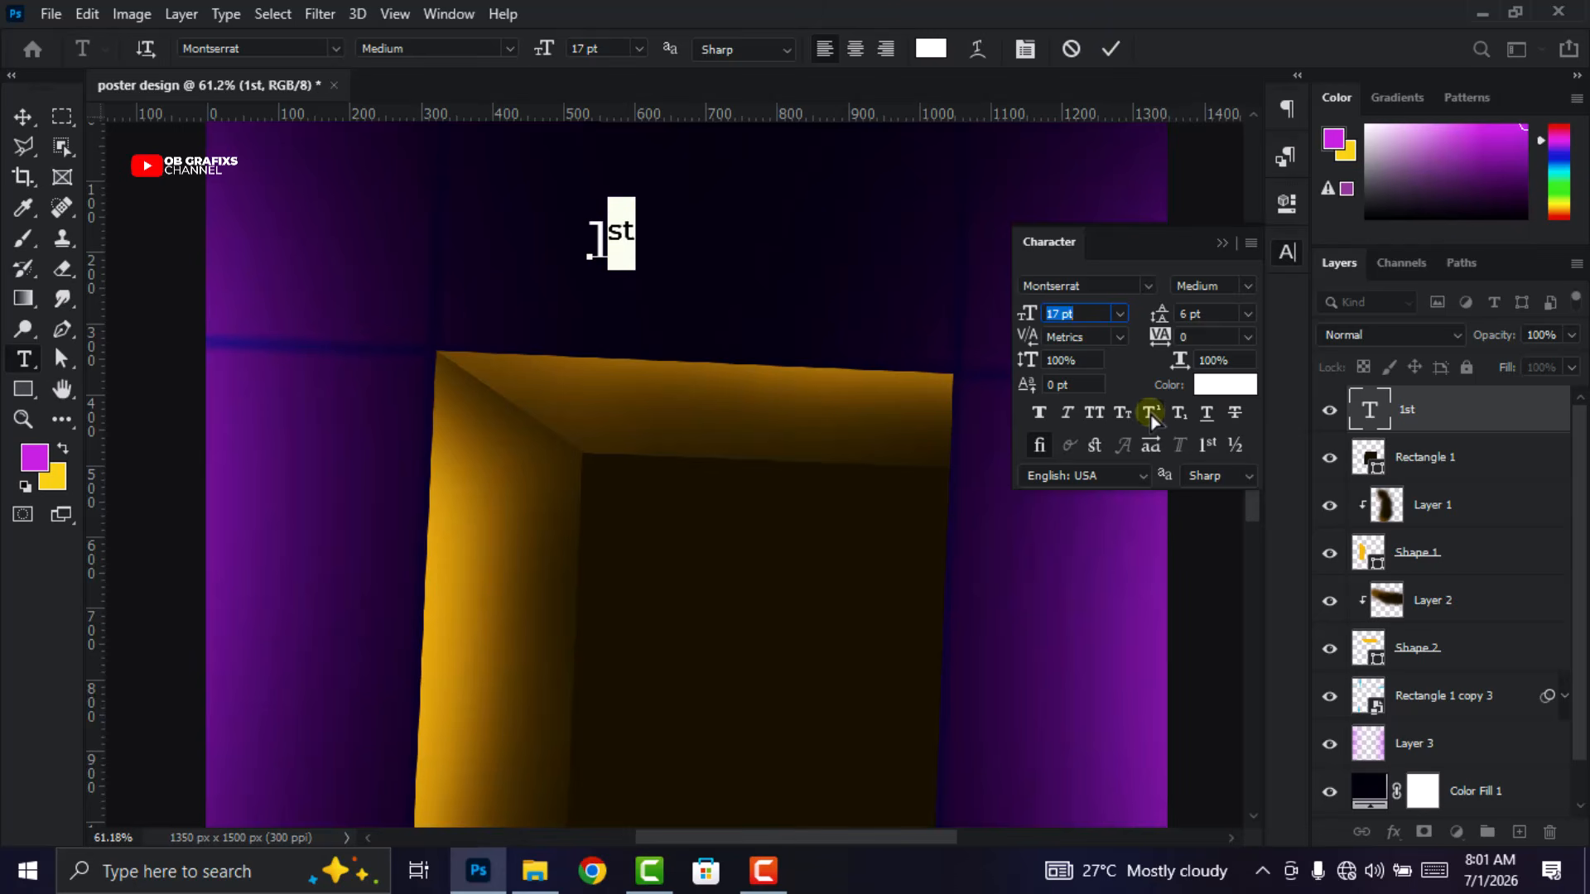
{"action": "left_click", "coordinate": [1111, 48]}
{"action": "left_click", "coordinate": [1283, 254]}
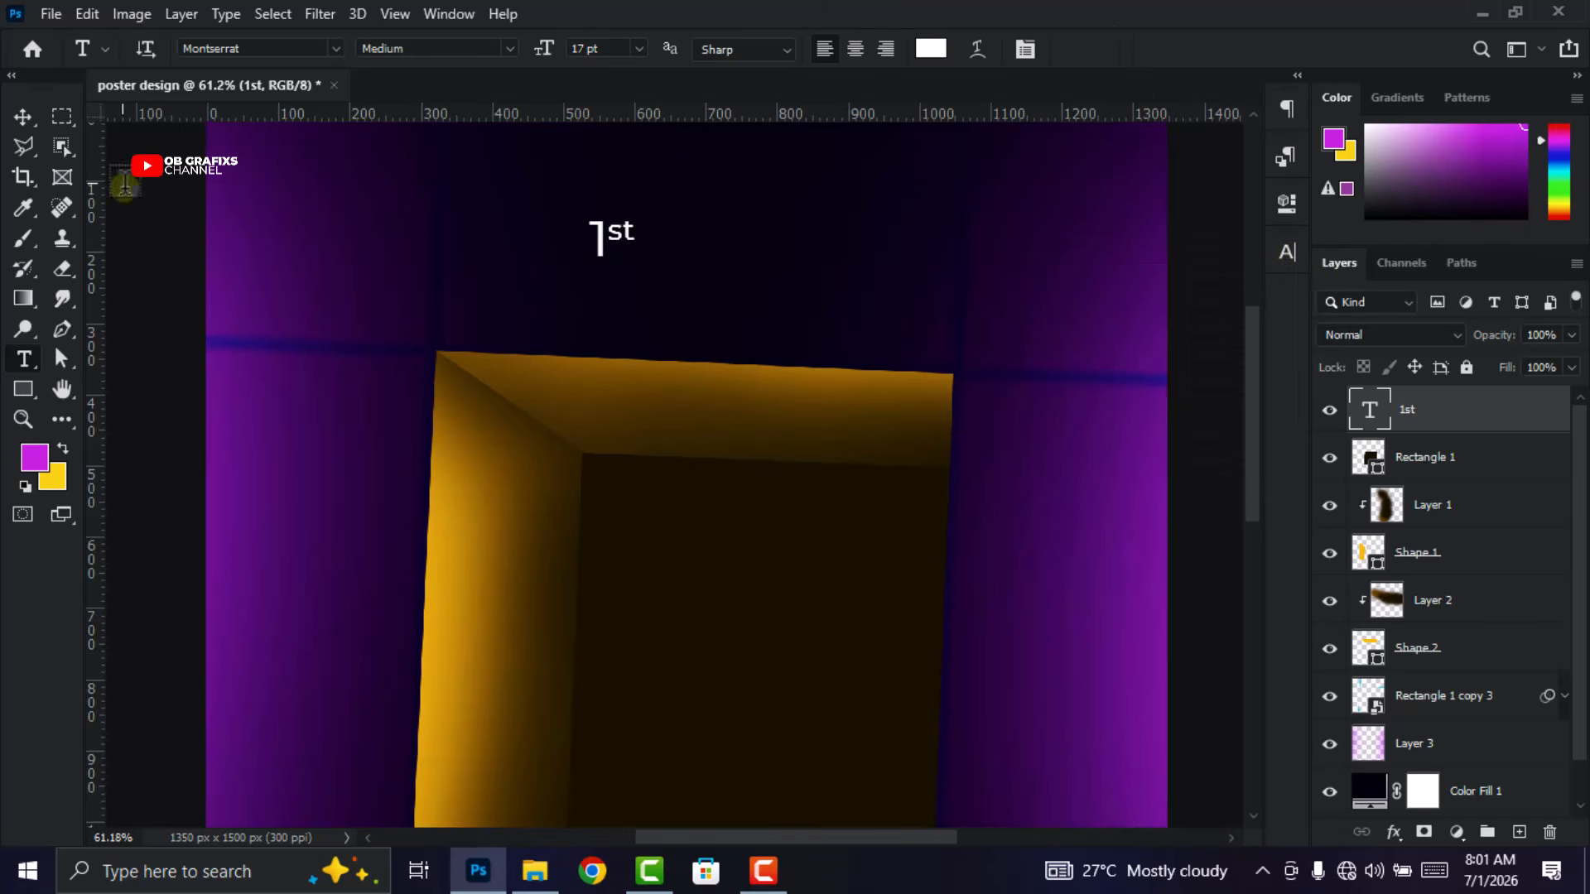
Move the "1st" text just outside the box's upper-left corner, above the grid line, and rotate it about 7.4° clockwise
{"action": "left_click", "coordinate": [22, 117]}
{"action": "left_click_drag", "start_coordinate": [617, 244], "coordinate": [429, 348]}
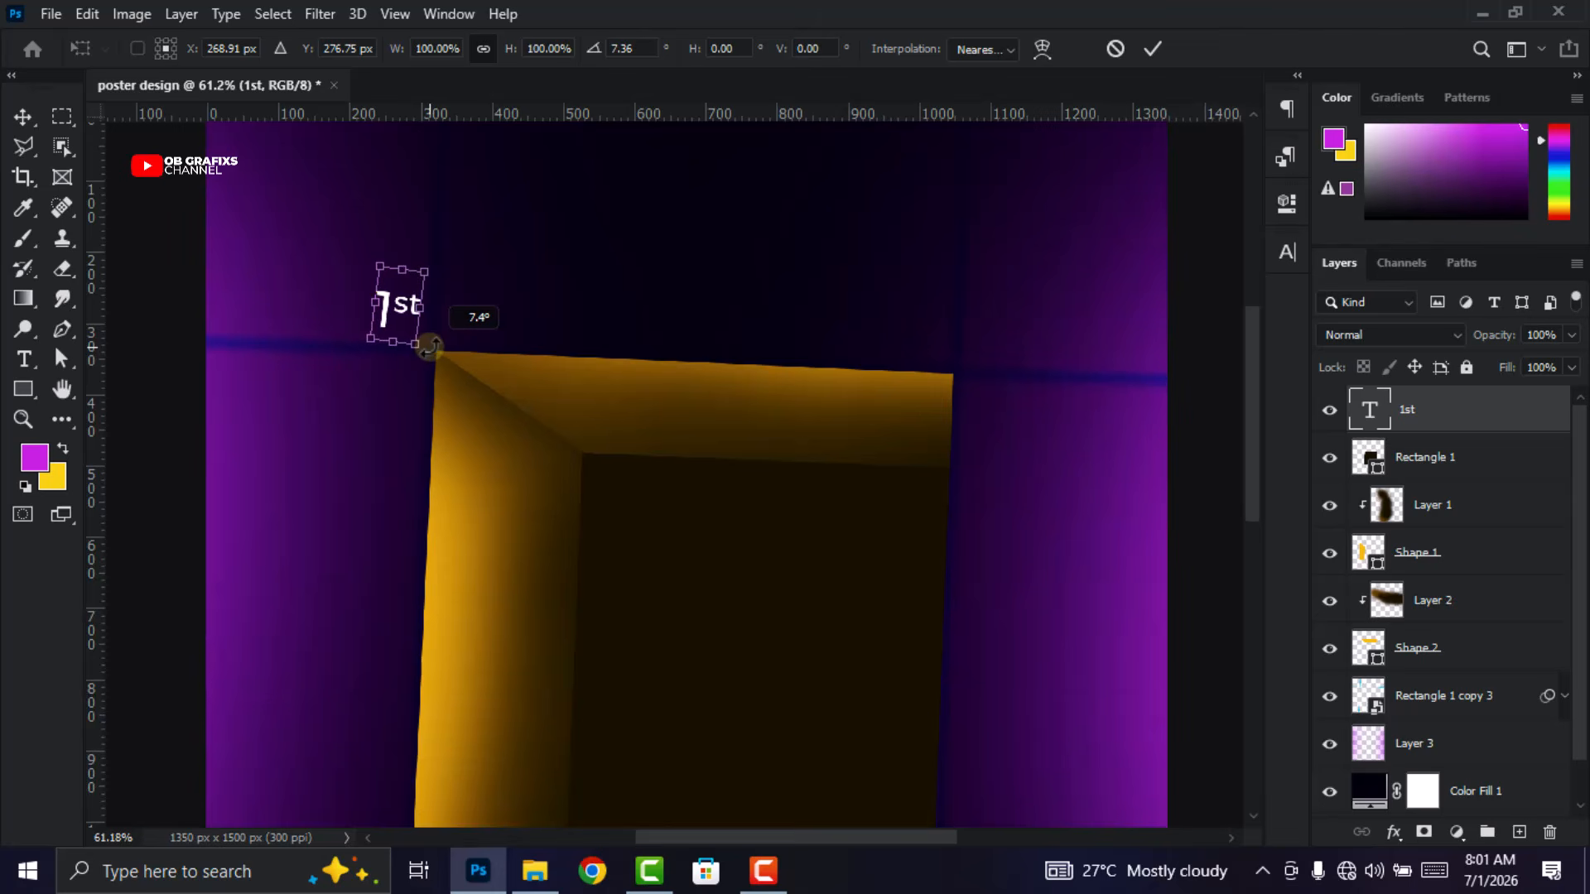
{"action": "left_click", "coordinate": [1153, 48]}
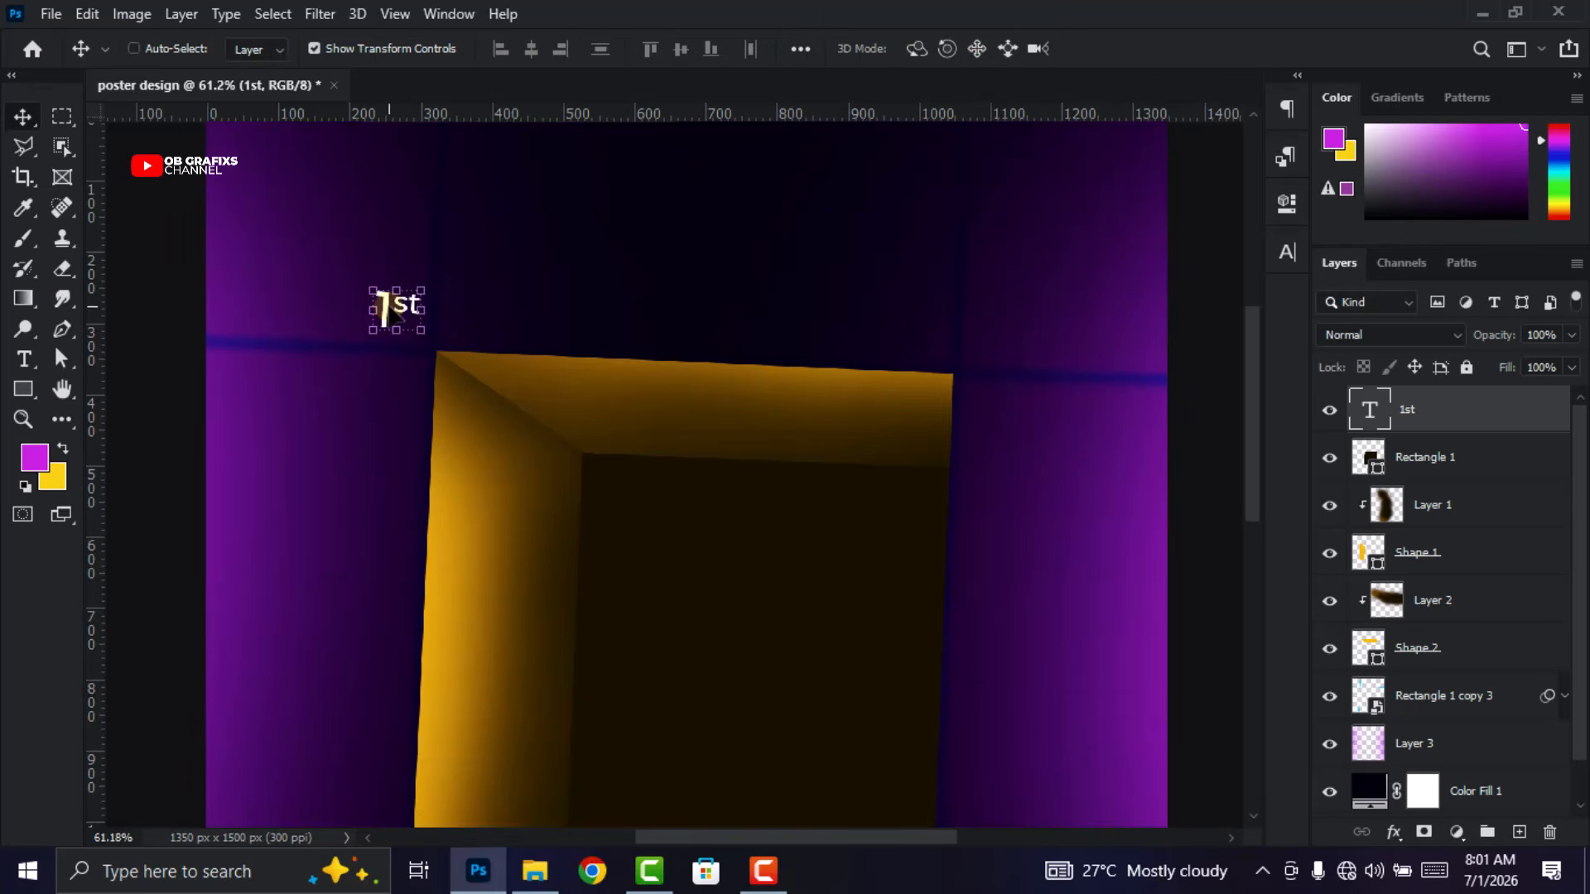
Duplicate the "1st" text, move the copy above the box's upper-right corner and change it to "2nd"
{"action": "key", "text": "ctrl+j"}
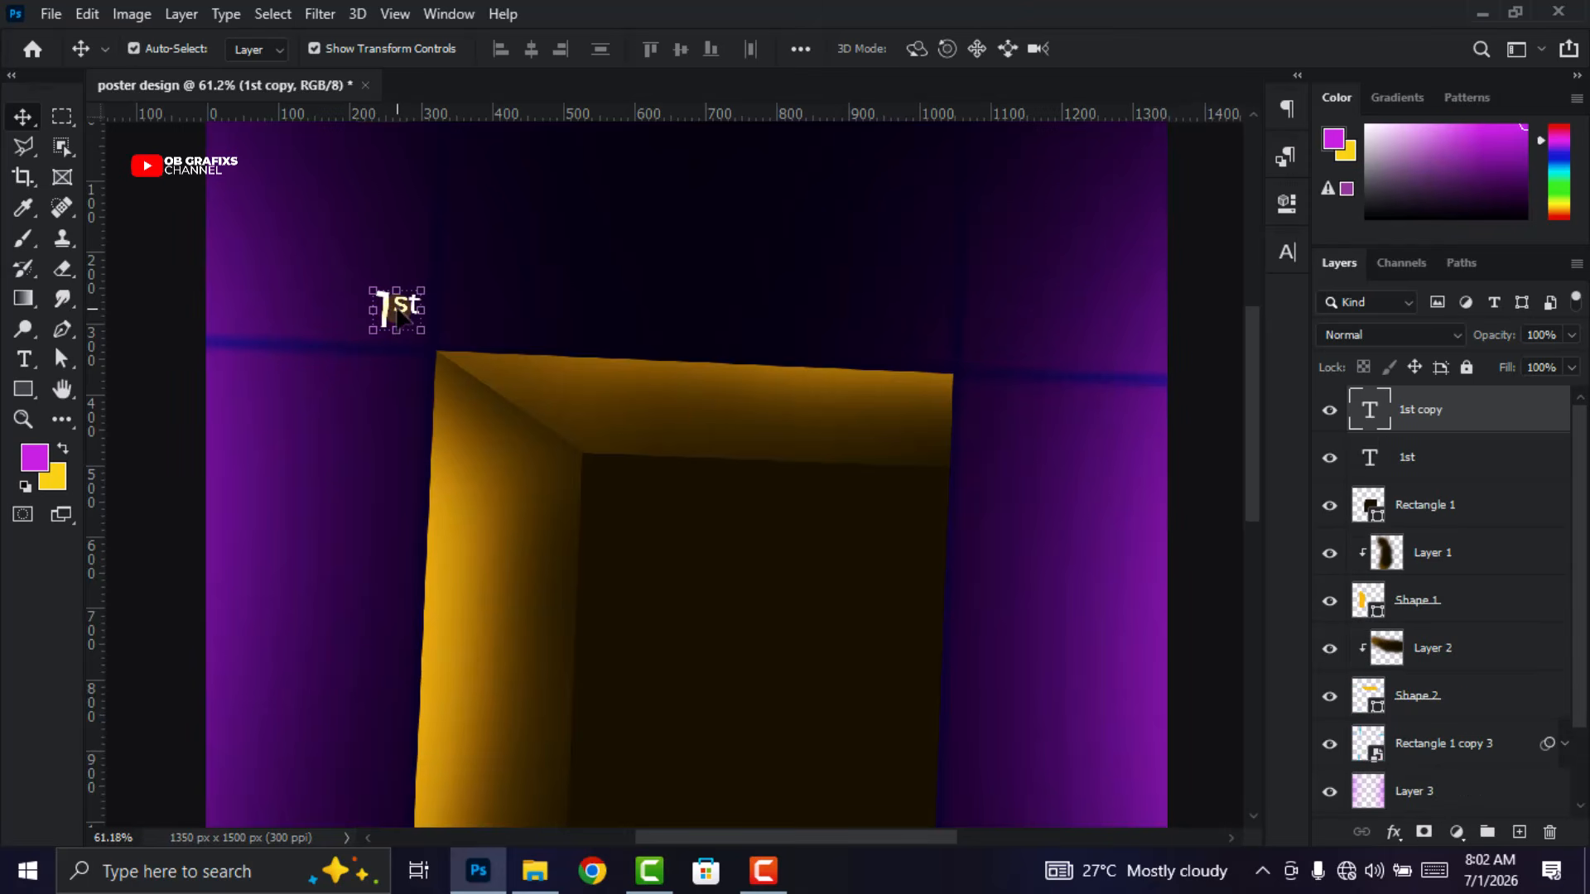
{"action": "left_click_drag", "start_coordinate": [398, 311], "coordinate": [928, 331]}
{"action": "key", "text": "t"}
{"action": "type", "text": "2"}
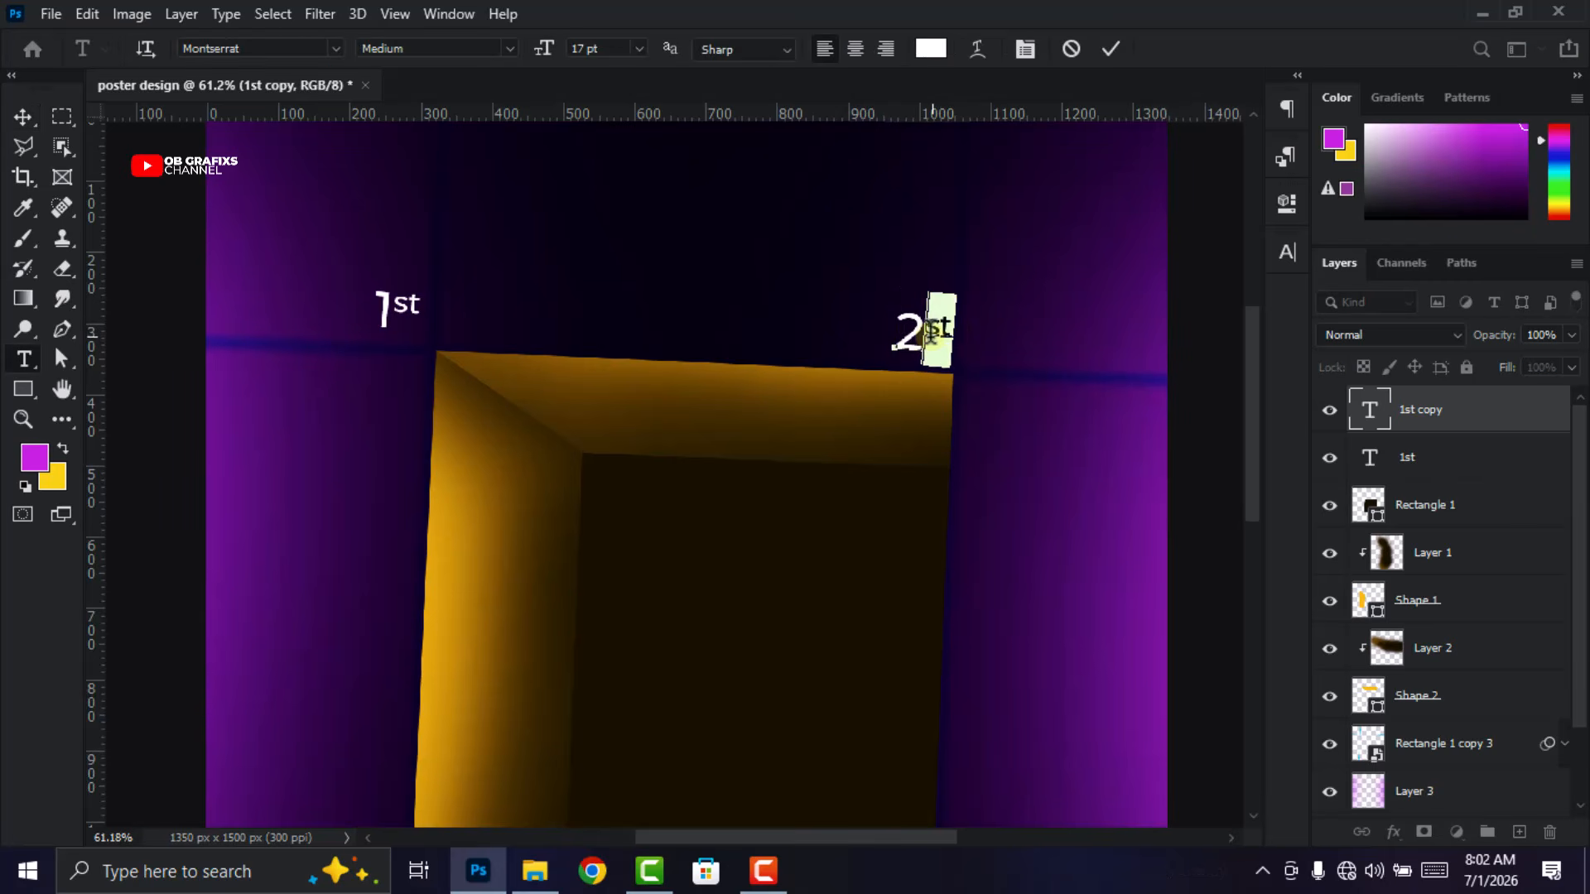
{"action": "type", "text": "nd"}
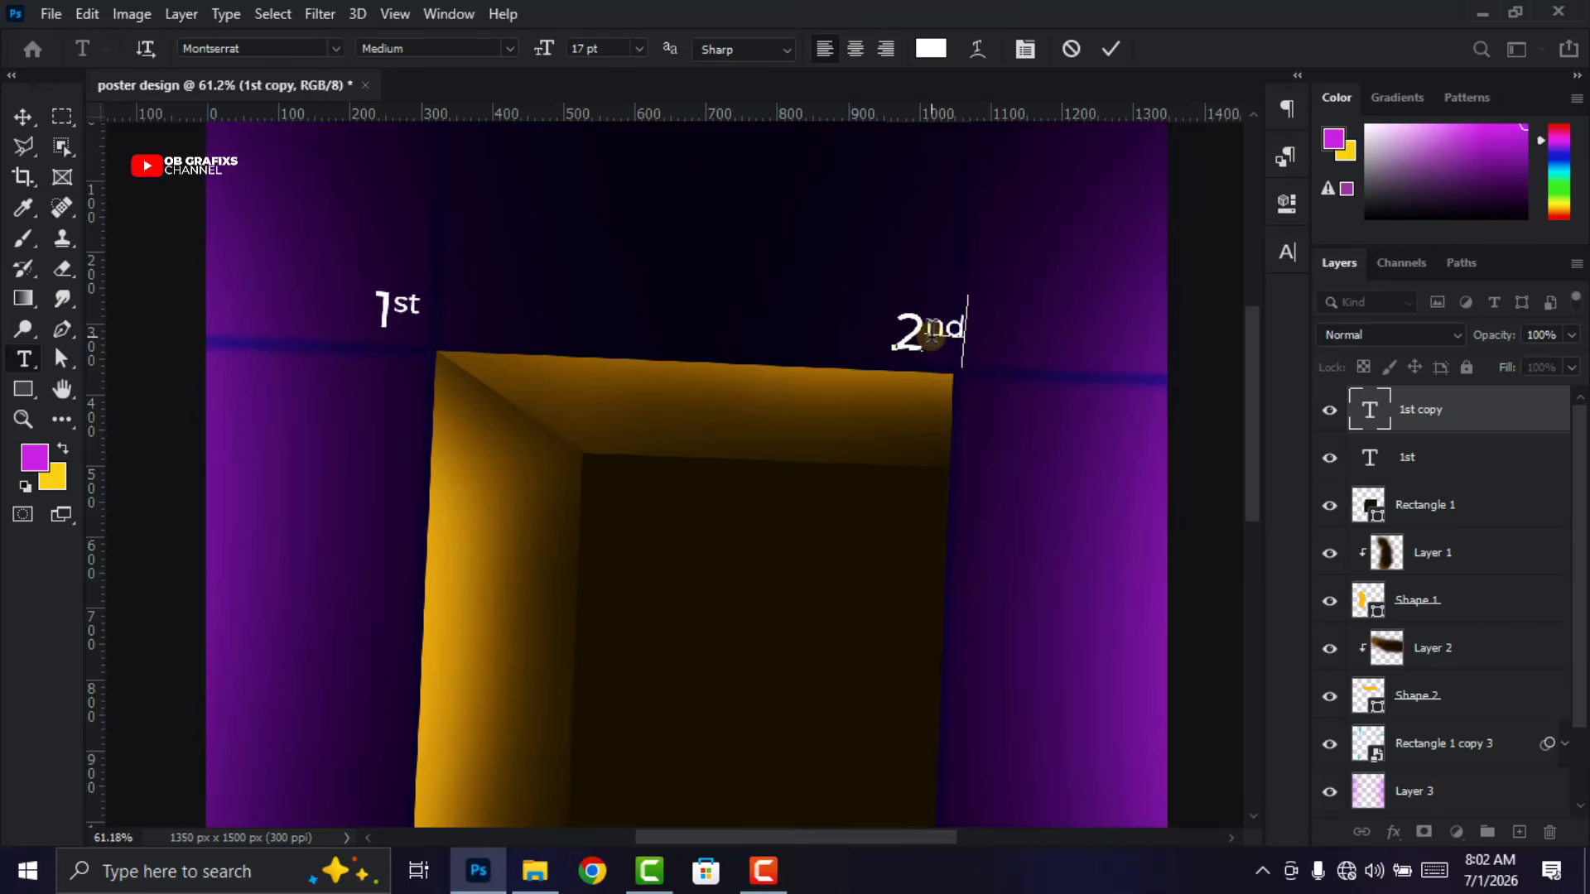
{"action": "left_click", "coordinate": [1110, 49]}
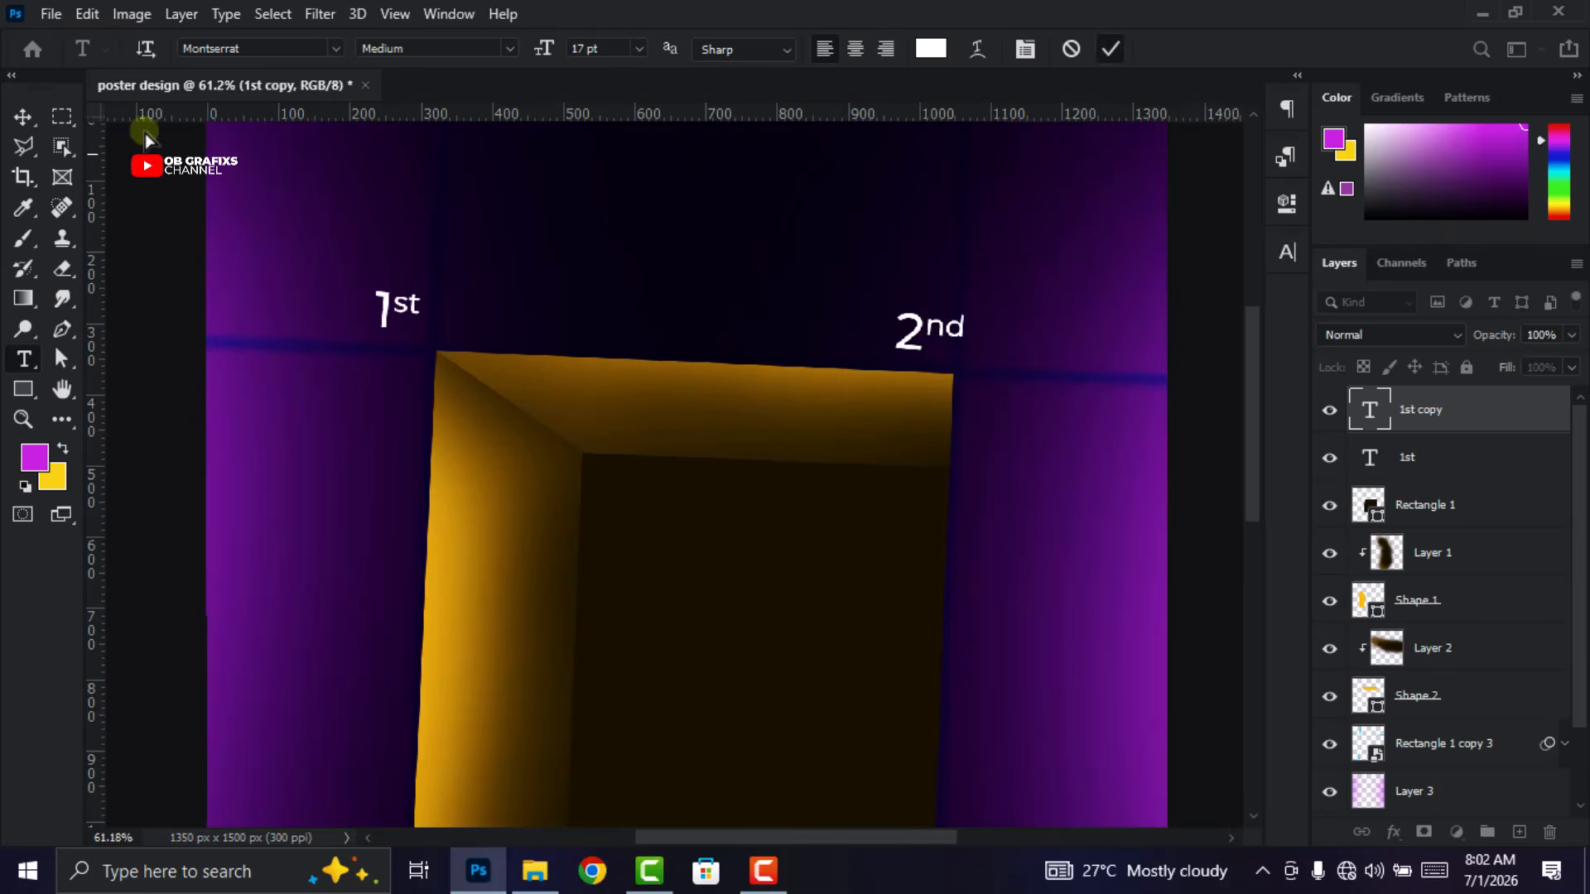
{"action": "left_click", "coordinate": [22, 116]}
Duplicate the "2nd" text, move the copy just outside the box's lower-left corner and change it to "4th"
{"action": "scroll", "coordinate": [916, 480], "scroll_direction": "down", "scroll_amount": 3}
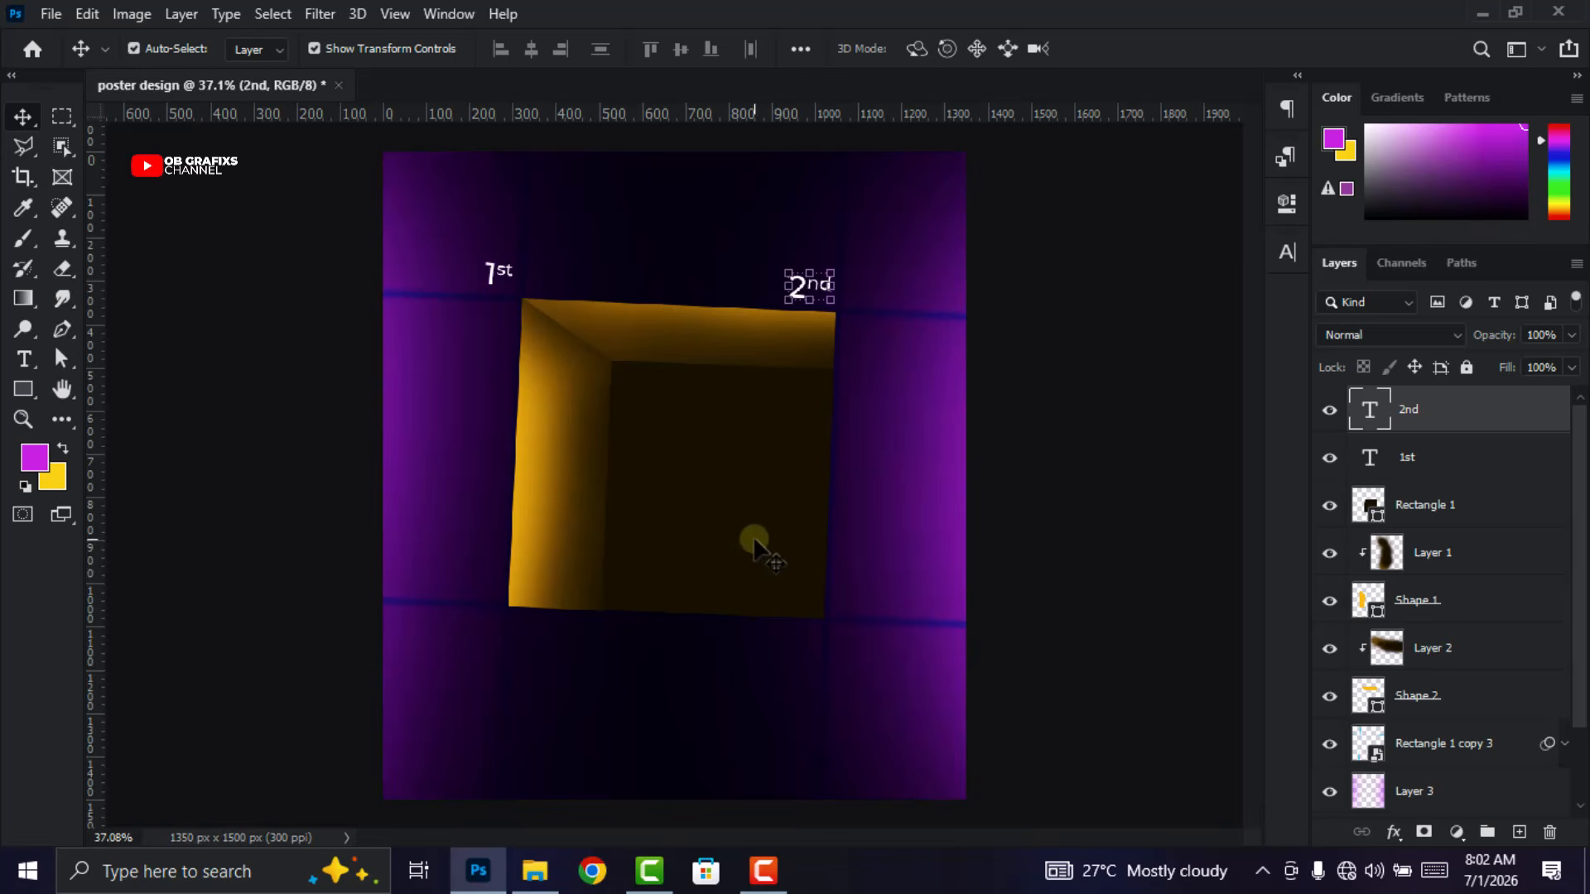
{"action": "key", "text": "ctrl+j"}
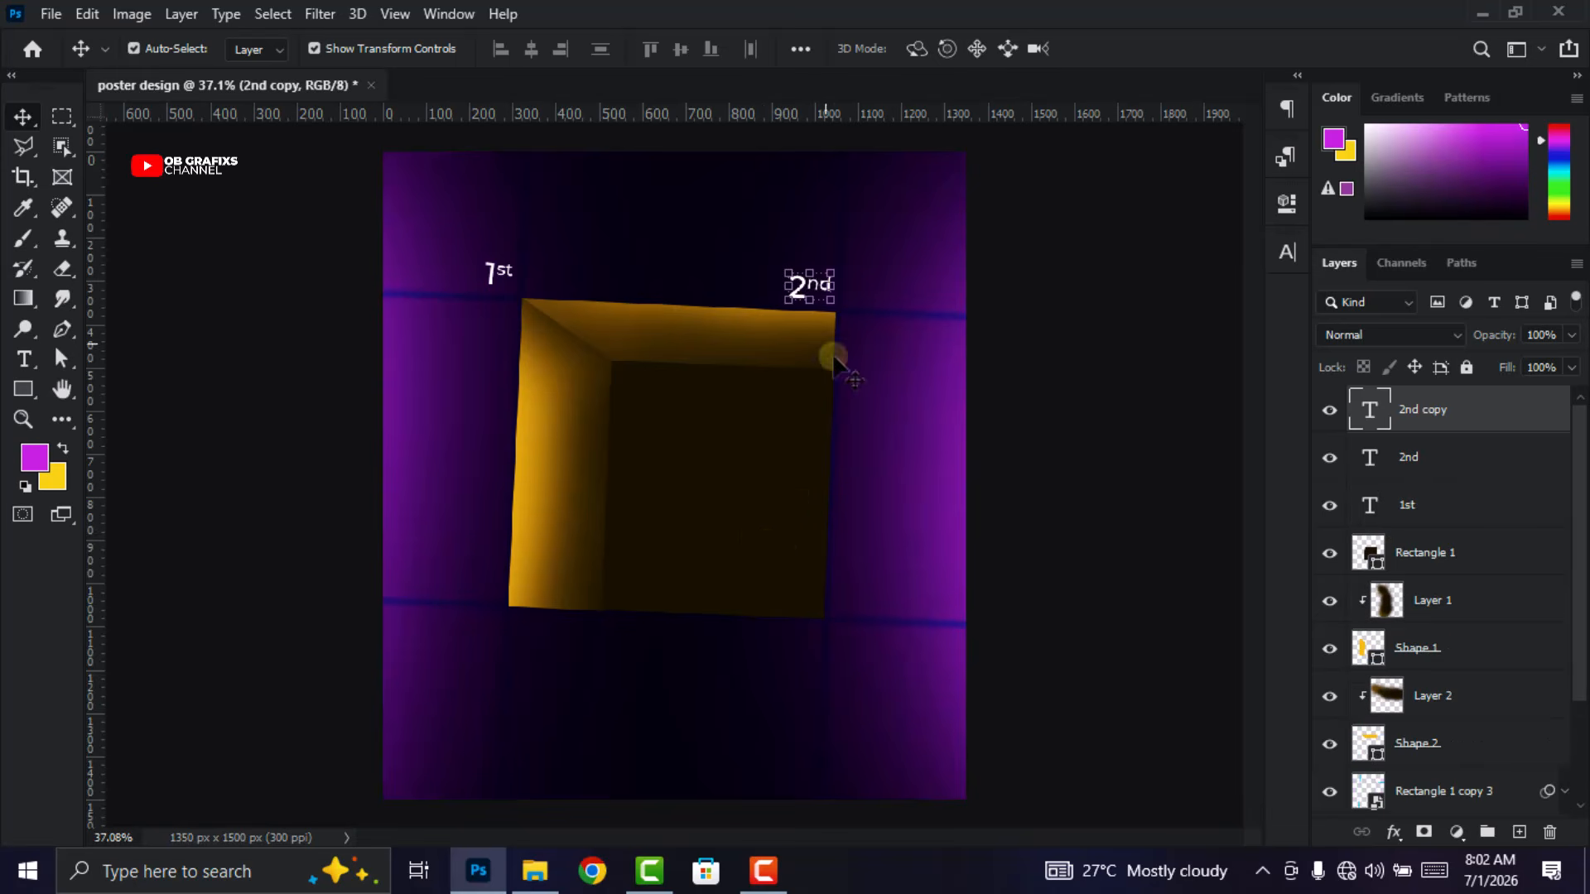
{"action": "left_click_drag", "start_coordinate": [816, 288], "coordinate": [448, 581]}
{"action": "scroll", "coordinate": [489, 617], "scroll_direction": "up", "scroll_amount": 2}
{"action": "type", "text": "t4"}
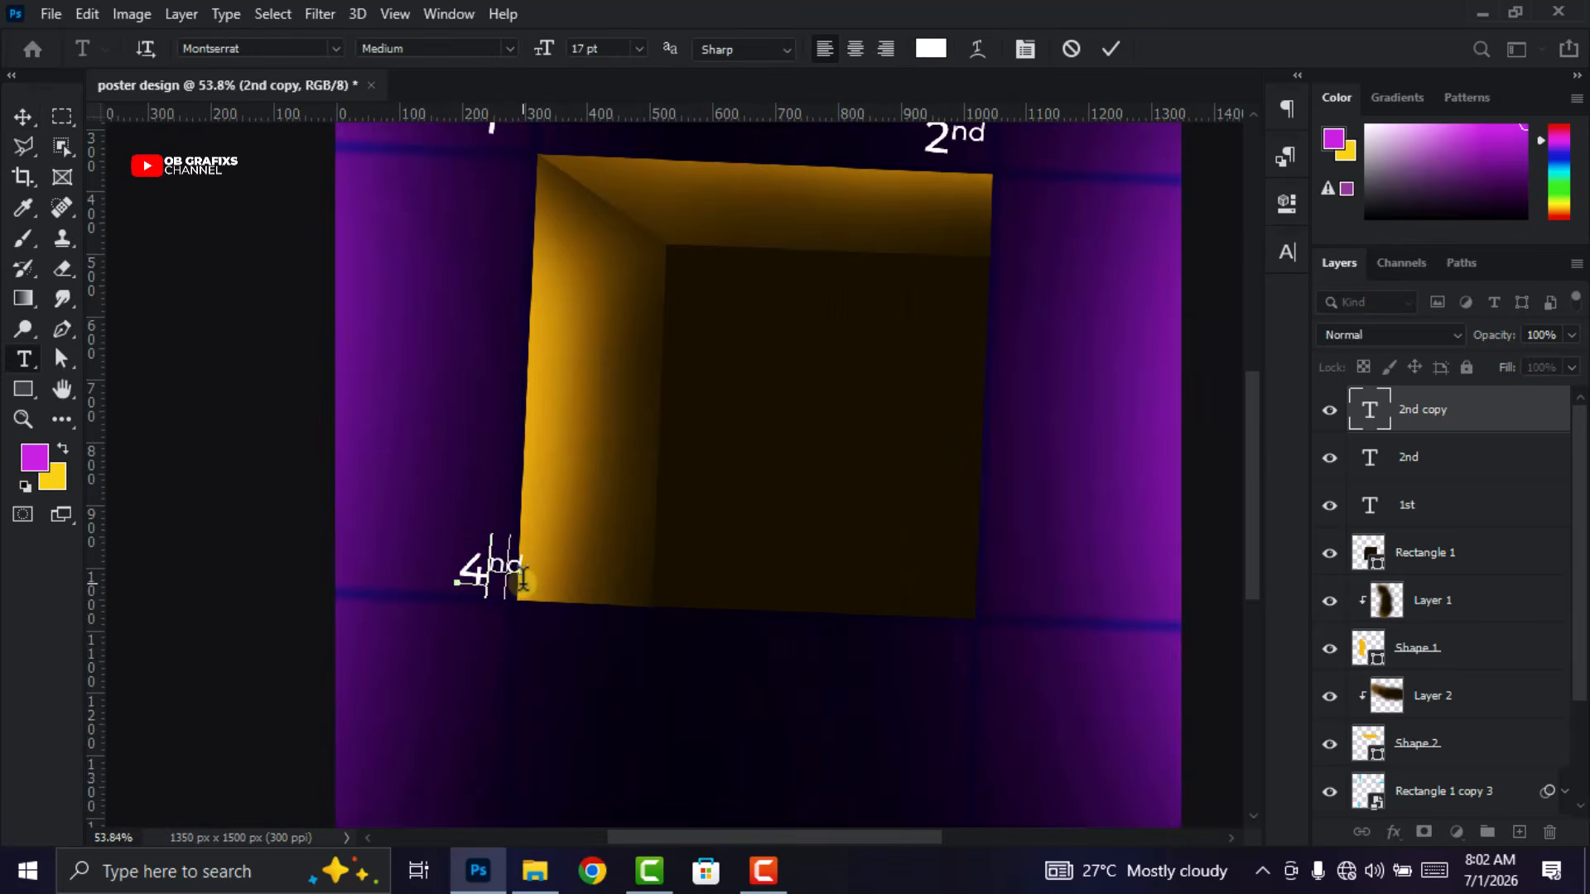
{"action": "type", "text": "th"}
{"action": "key", "text": "ctrl+Return"}
{"action": "key", "text": "v"}
Duplicate the "4th" text, move the copy just outside the box's lower-right corner and change it to "6th"
{"action": "scroll", "coordinate": [500, 580], "scroll_direction": "down", "scroll_amount": 2}
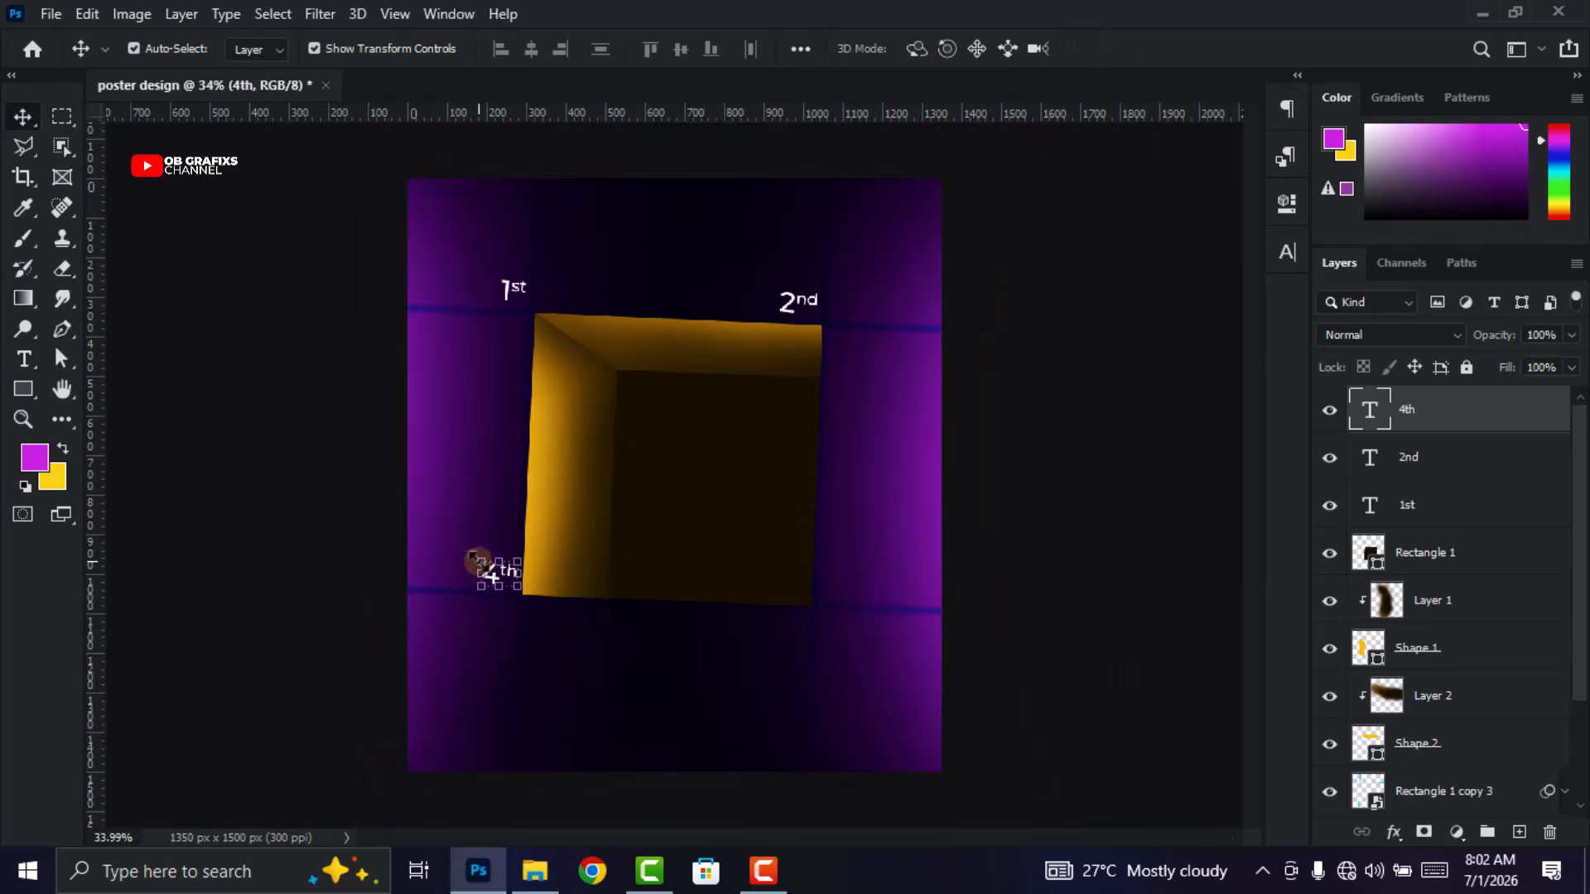
{"action": "key", "text": "ctrl+j"}
{"action": "scroll", "coordinate": [499, 575], "scroll_direction": "up", "scroll_amount": 2}
{"action": "left_click_drag", "start_coordinate": [484, 583], "coordinate": [925, 611]}
{"action": "type", "text": "t6"}
{"action": "key", "text": "ctrl+Return"}
{"action": "key", "text": "v"}
Add a white text "July" and place it near the upper-left corner of the box's dark inner panel
{"action": "scroll", "coordinate": [489, 461], "scroll_direction": "down", "scroll_amount": 2}
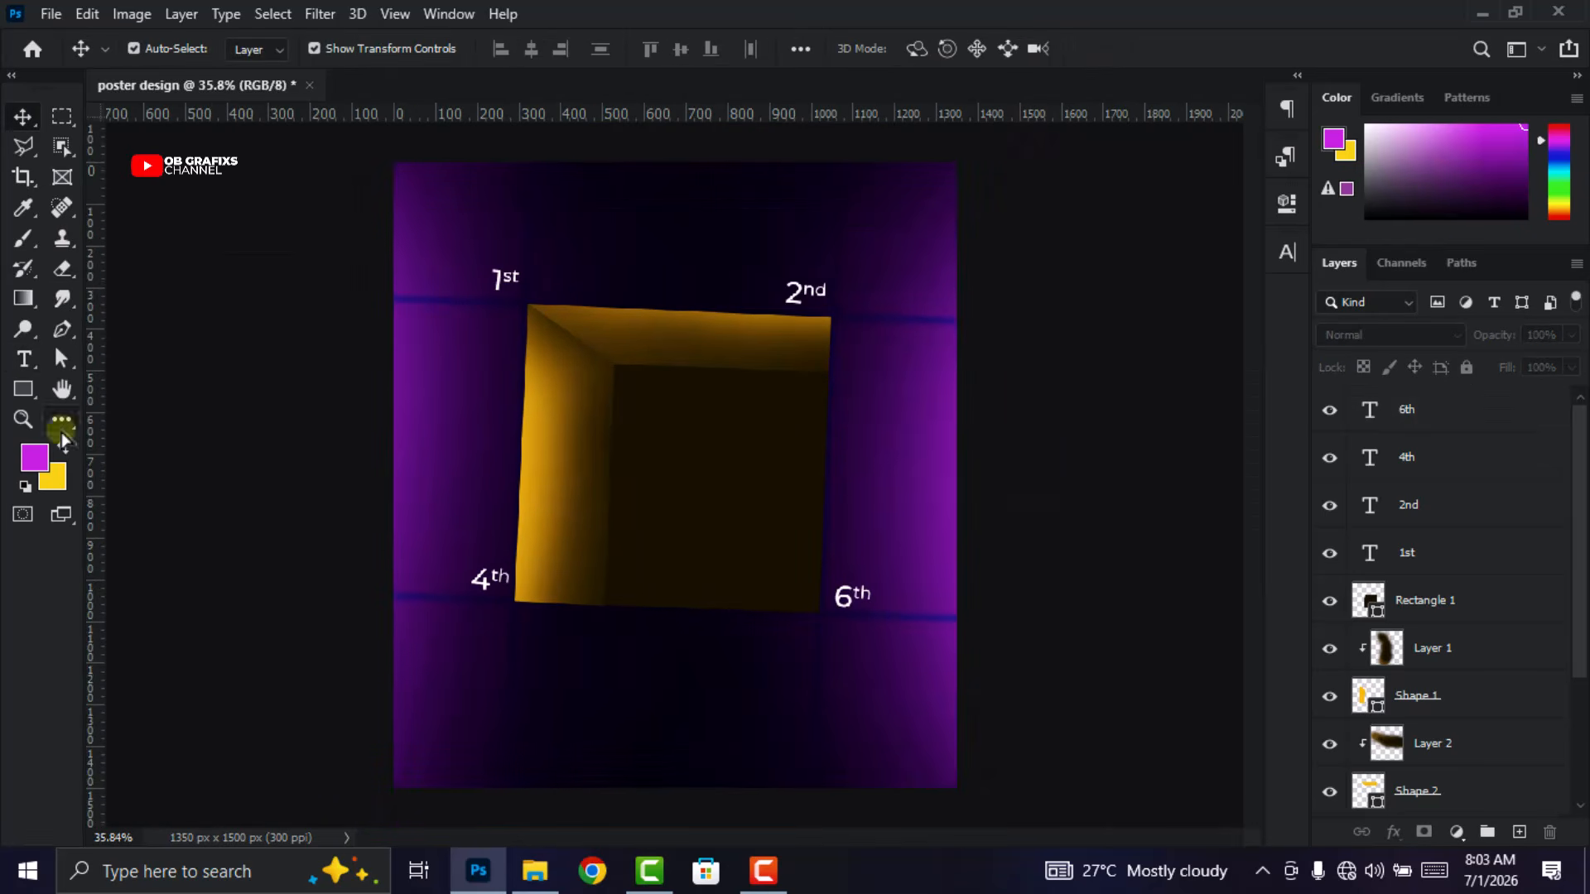
{"action": "left_click", "coordinate": [24, 358]}
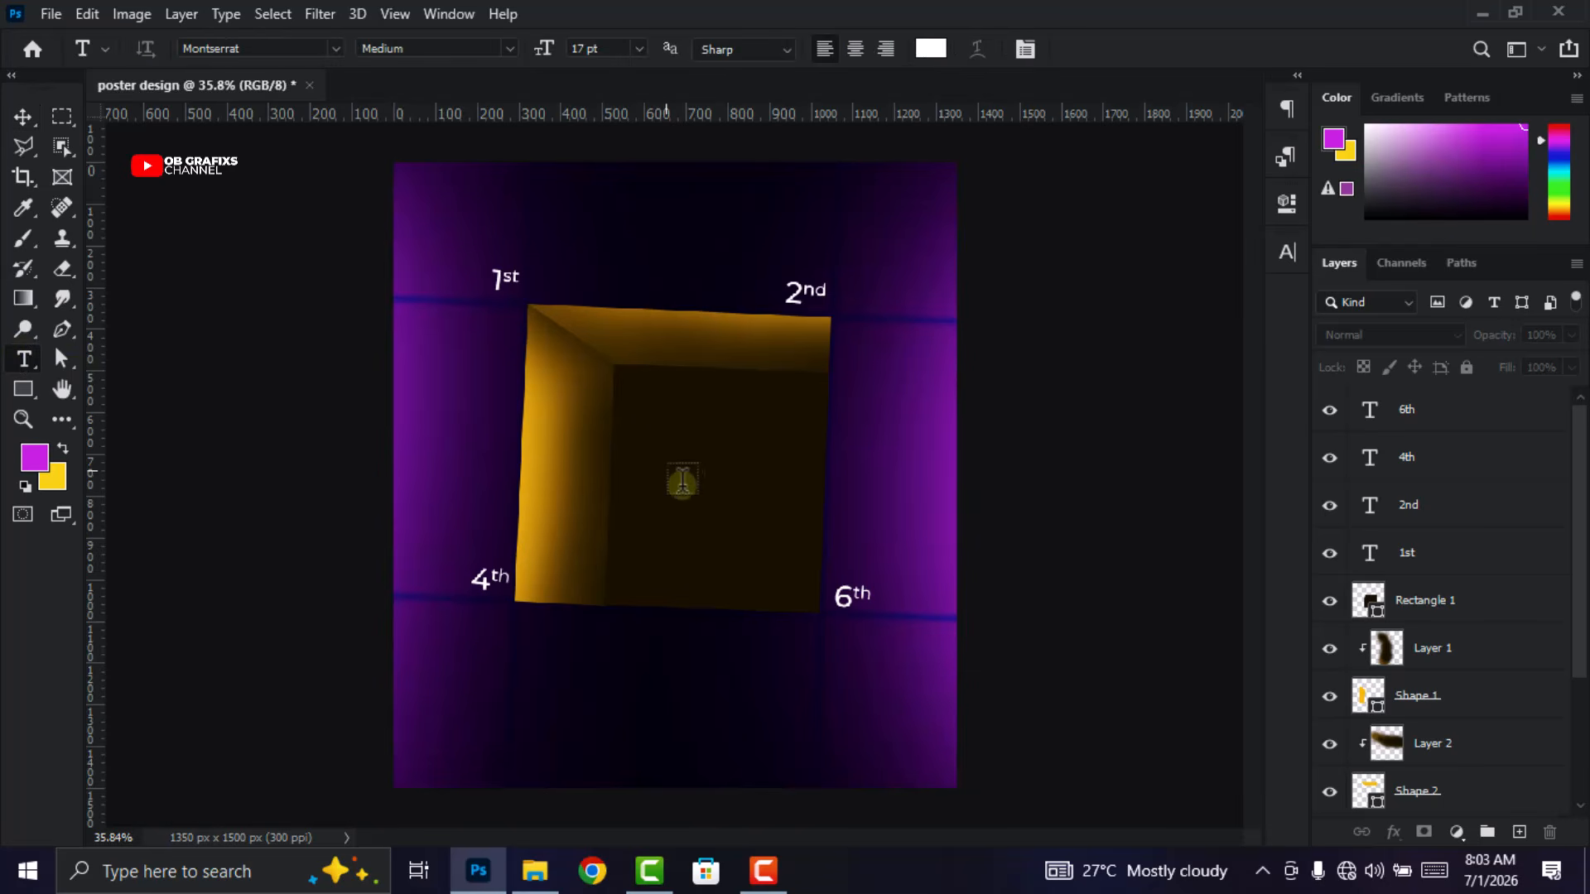
{"action": "left_click", "coordinate": [665, 472]}
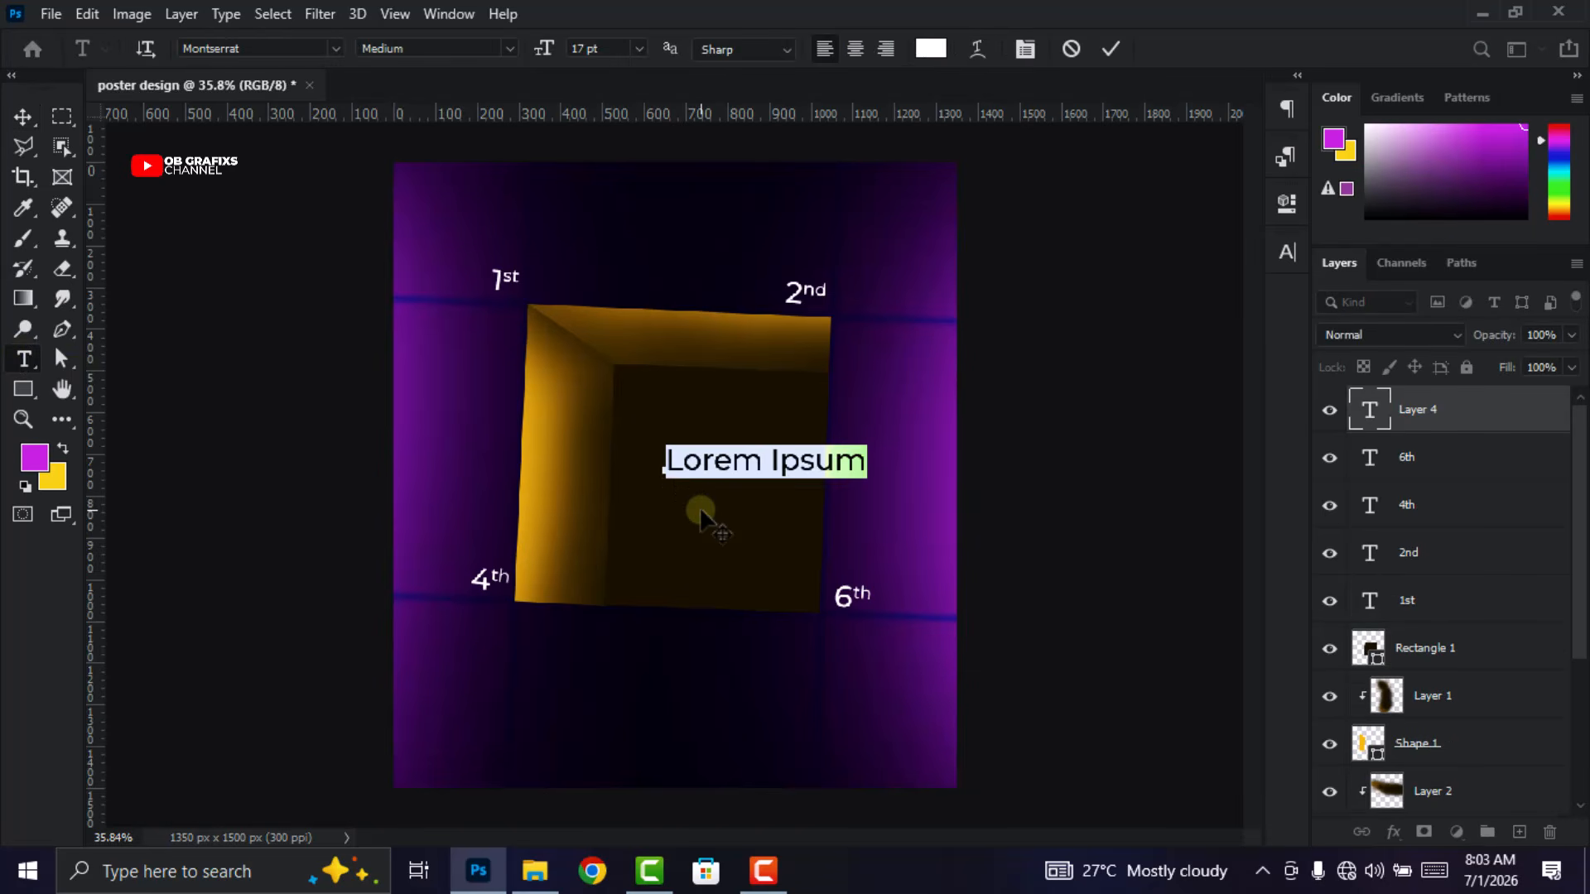
{"action": "type", "text": "July"}
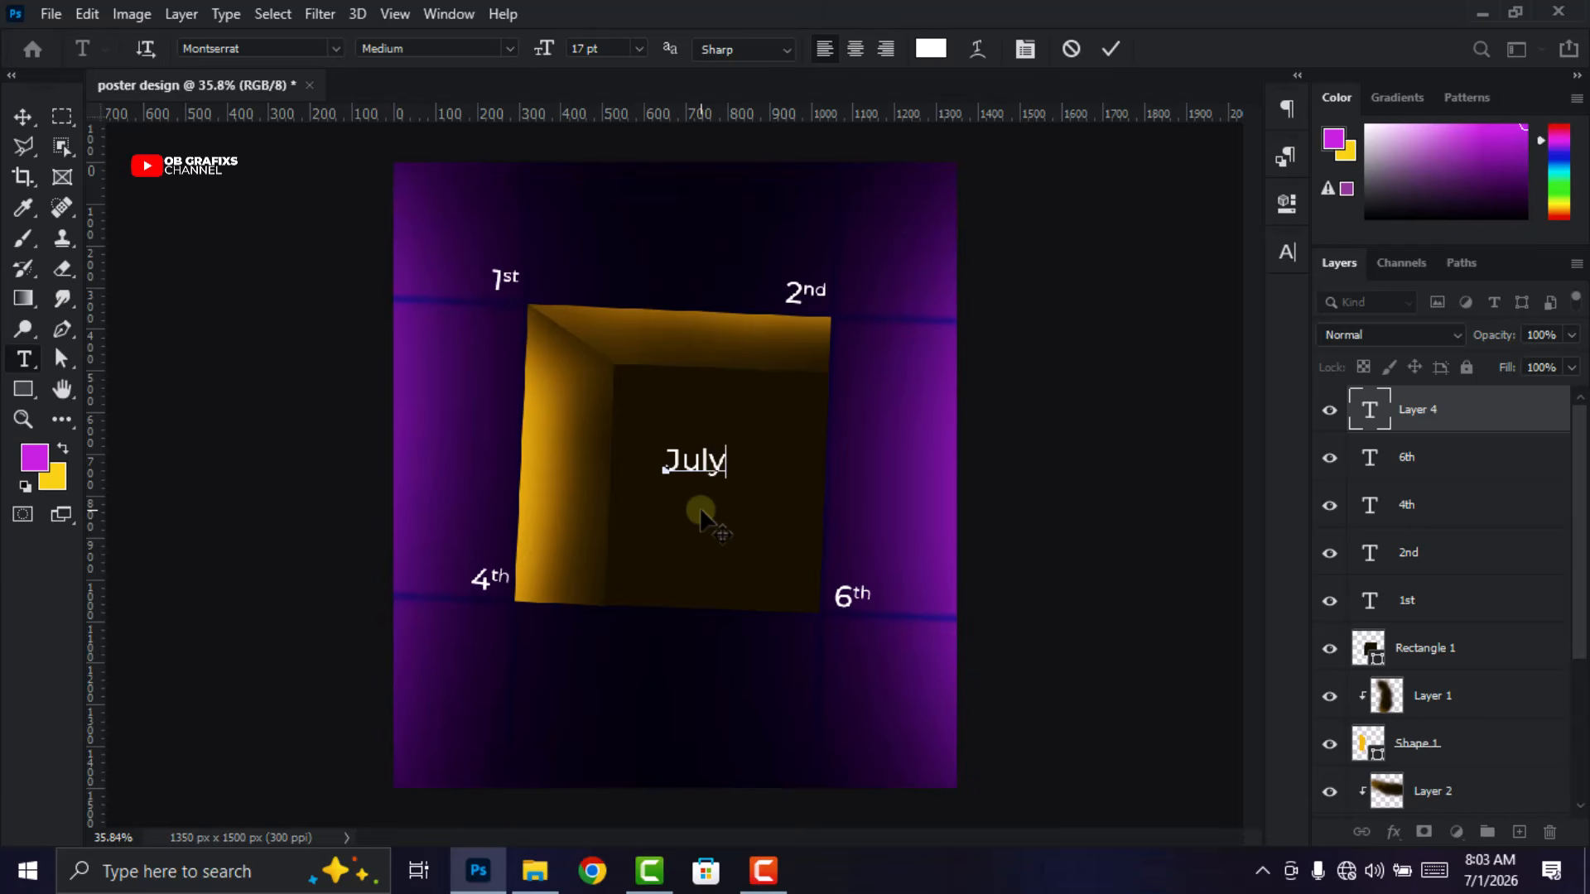
{"action": "left_click", "coordinate": [1108, 49]}
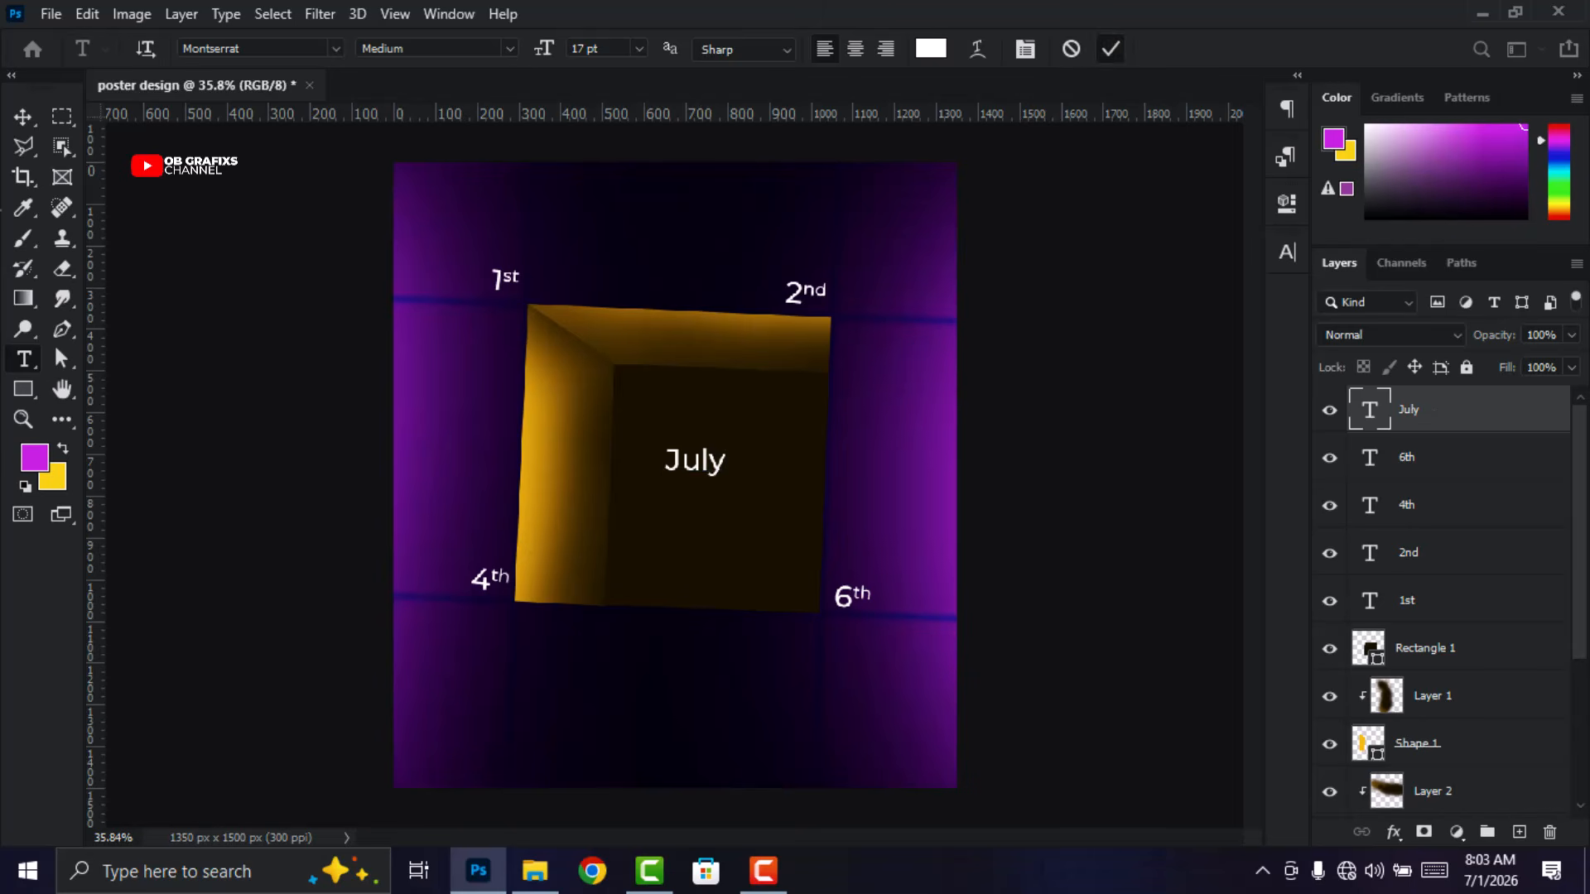
{"action": "left_click", "coordinate": [21, 116]}
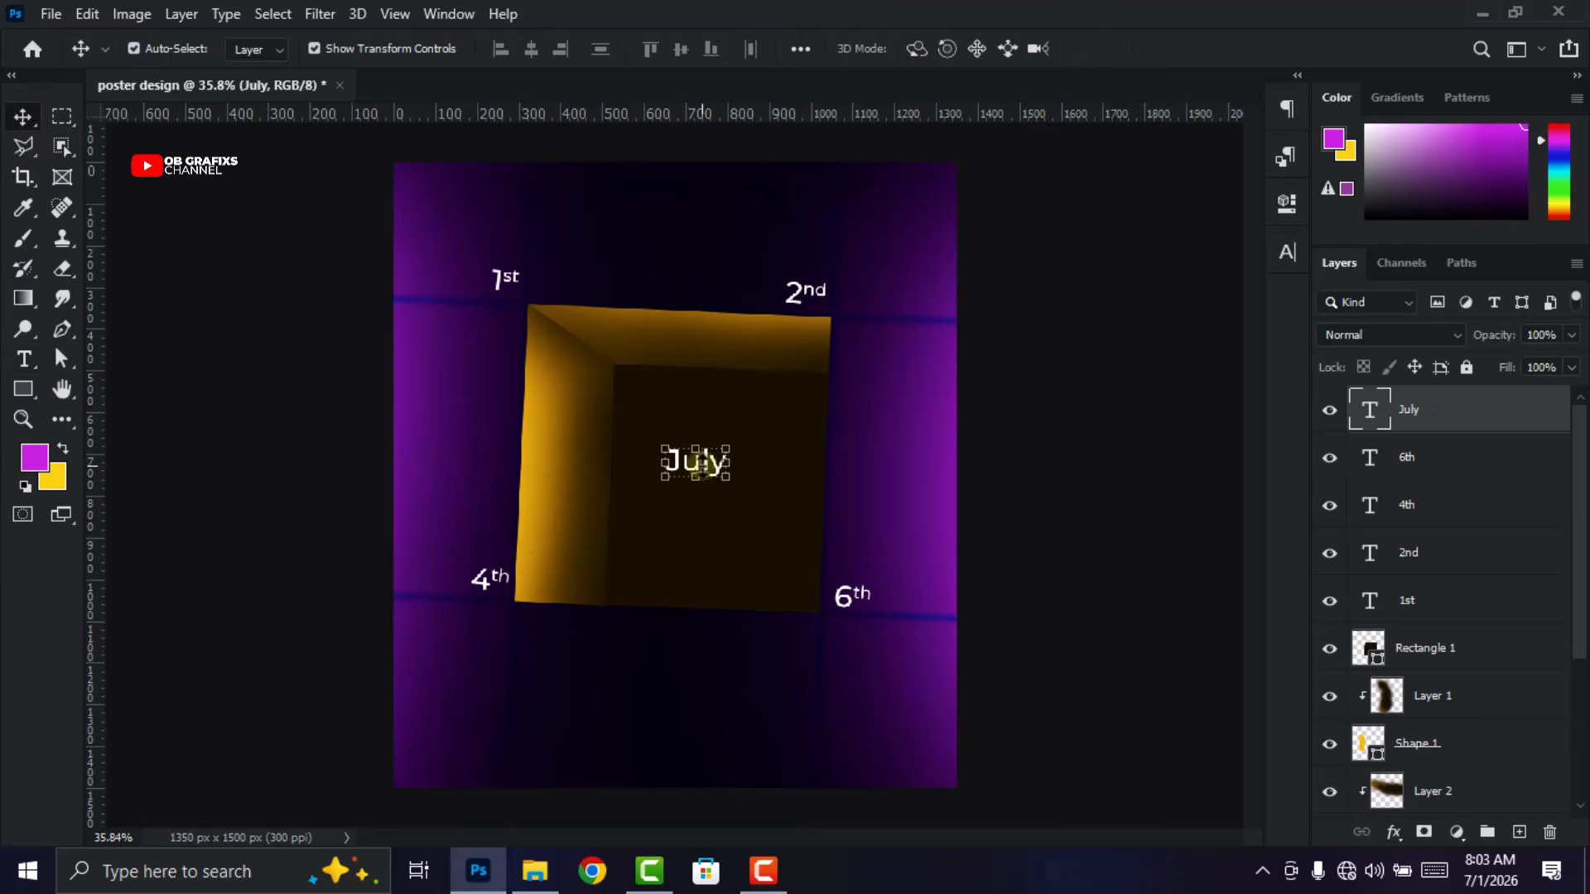
{"action": "left_click_drag", "start_coordinate": [699, 464], "coordinate": [664, 402]}
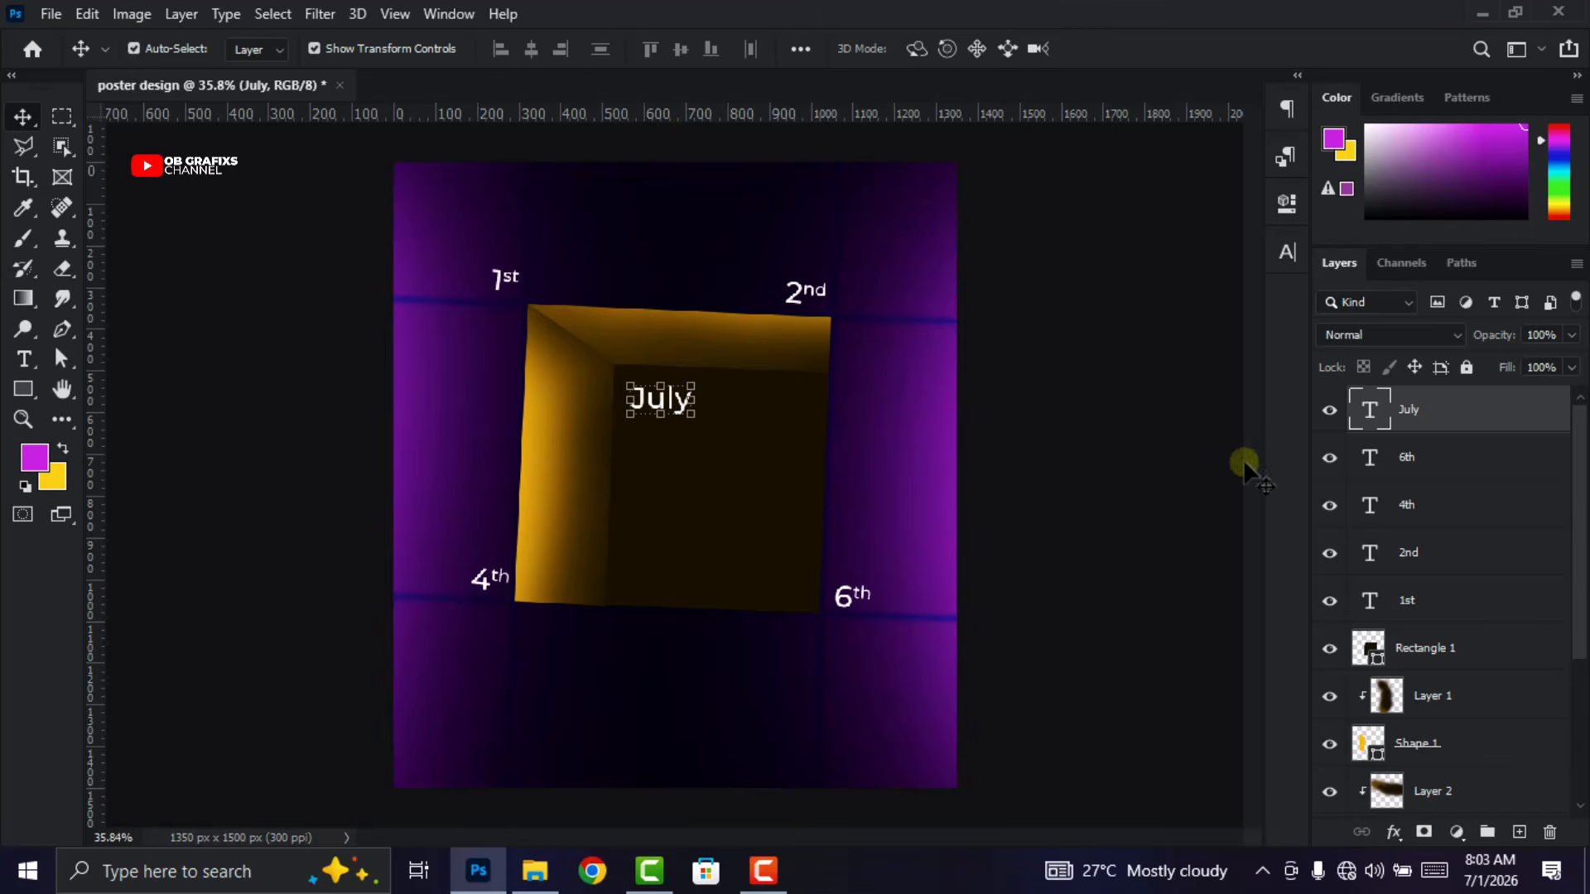
Set the "July" text to the Enlighten your Destiny font at 35 pt
{"action": "double_click", "coordinate": [1368, 410]}
{"action": "left_click", "coordinate": [1287, 252]}
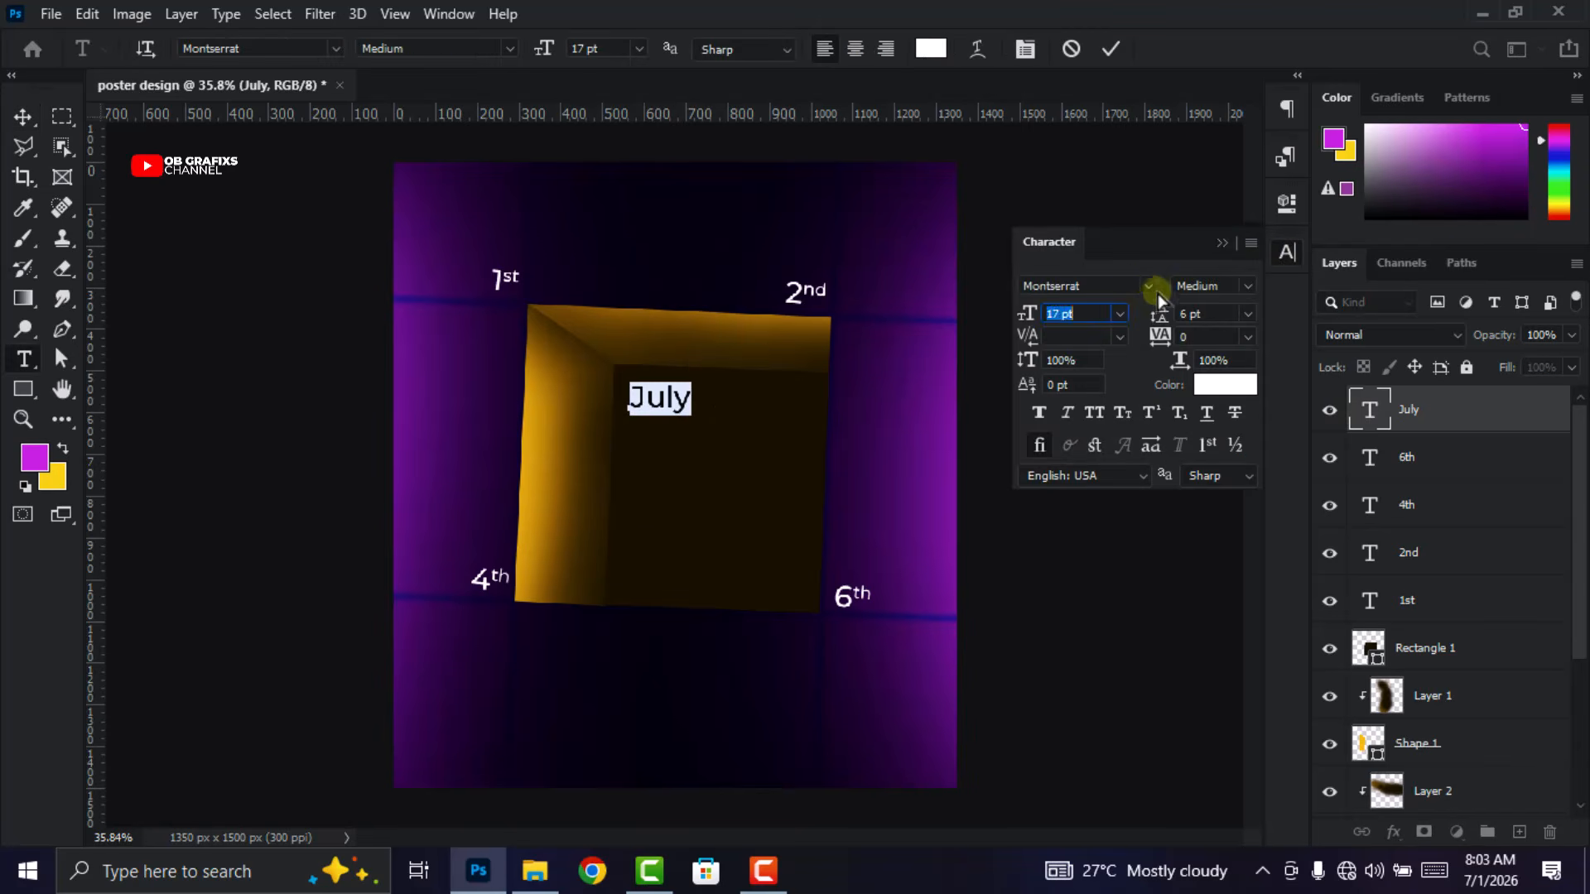
{"action": "left_click", "coordinate": [1148, 285]}
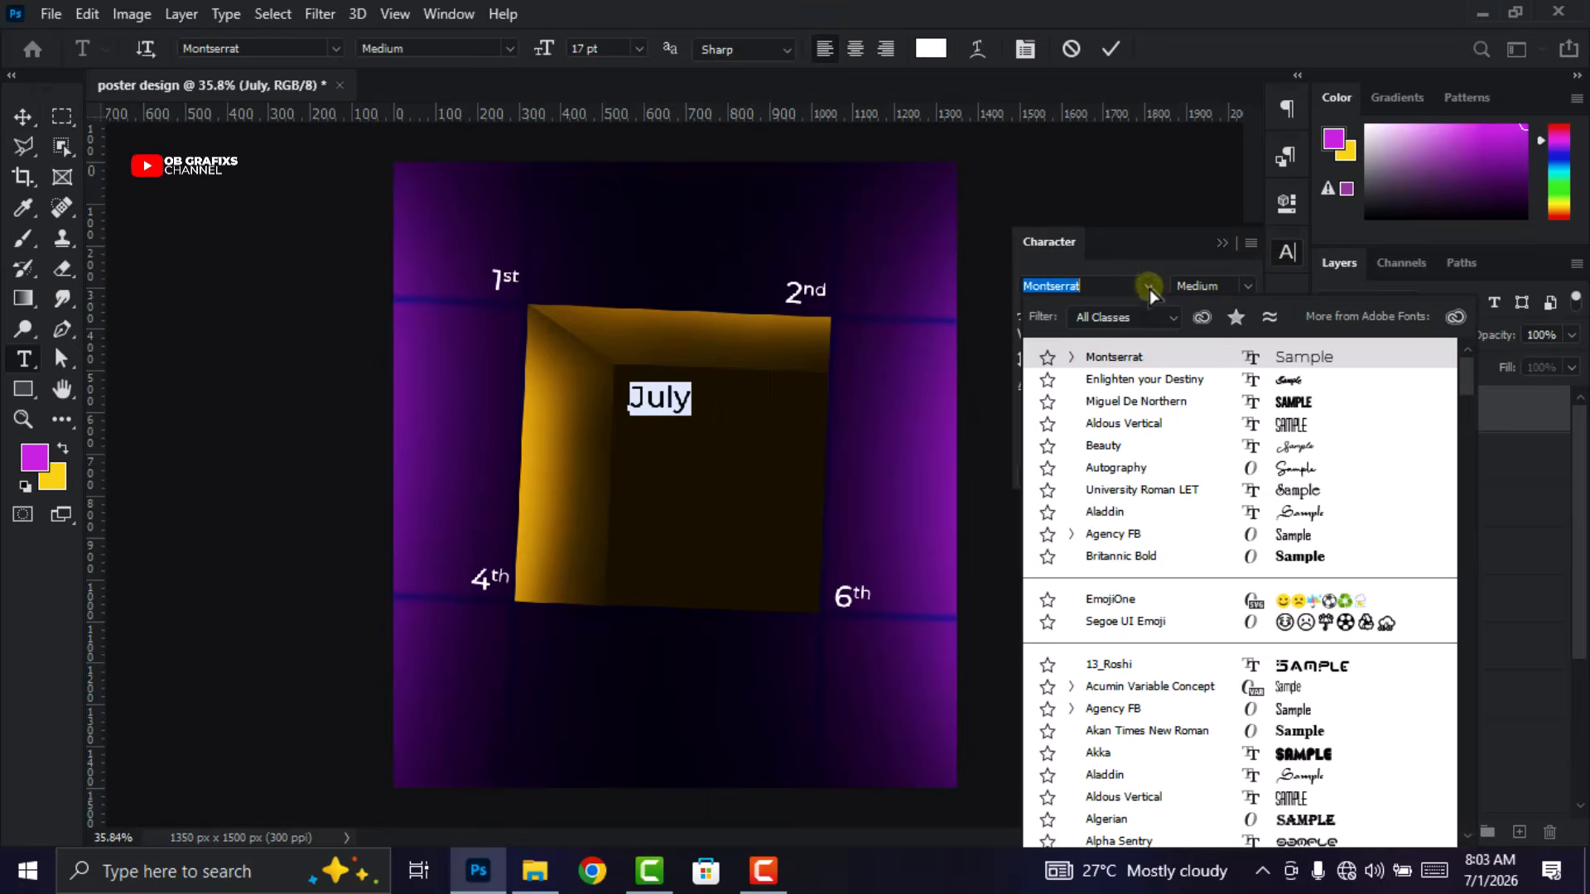
{"action": "left_click", "coordinate": [1295, 386]}
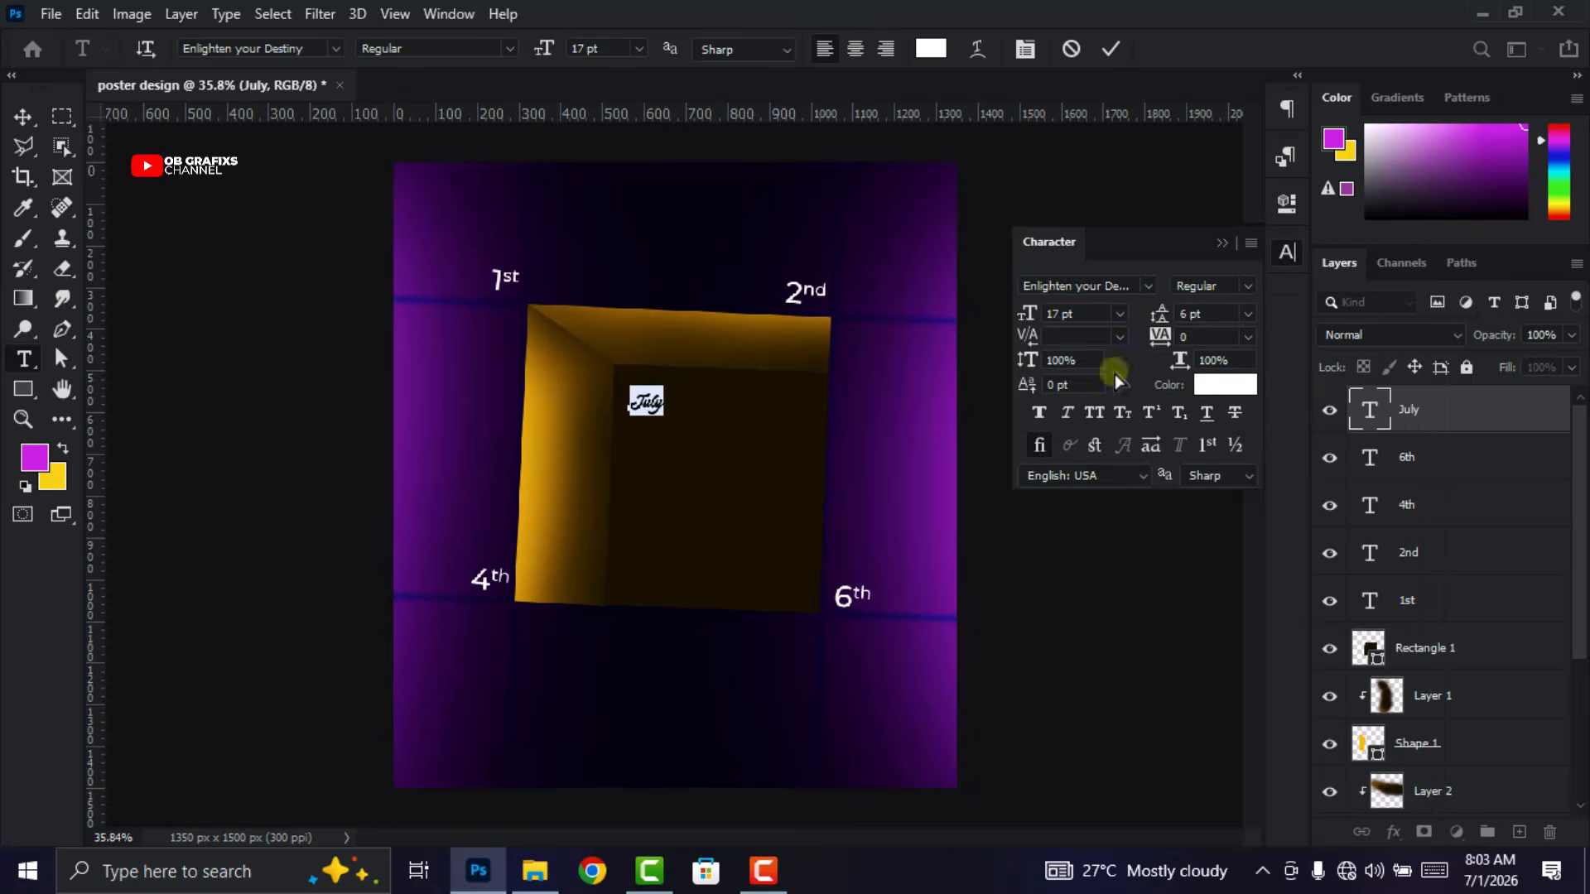
{"action": "left_click", "coordinate": [1061, 314]}
{"action": "scroll", "coordinate": [1064, 313], "scroll_direction": "up", "scroll_amount": 15}
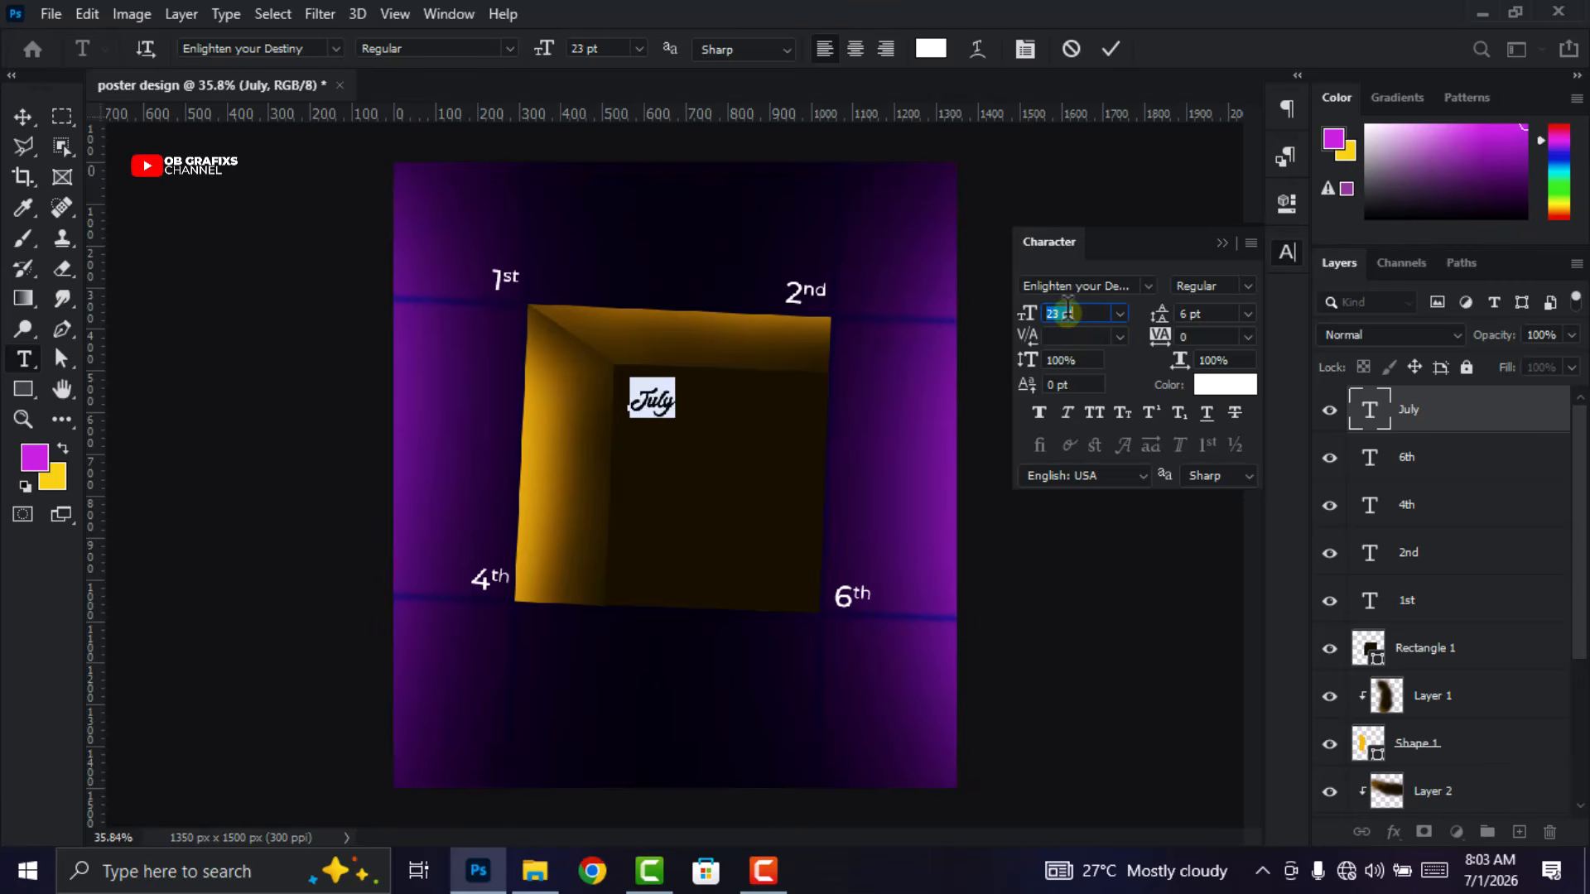
{"action": "scroll", "coordinate": [1067, 312], "scroll_direction": "up", "scroll_amount": 3}
{"action": "left_click", "coordinate": [1110, 48]}
{"action": "key", "text": "v"}
{"action": "left_click", "coordinate": [1267, 265]}
Duplicate the "July" text below the original and set the copy's font to Montserrat Regular
{"action": "left_click", "coordinate": [813, 430]}
{"action": "left_click_drag", "start_coordinate": [675, 409], "coordinate": [720, 494]}
{"action": "key", "text": "ctrl+j"}
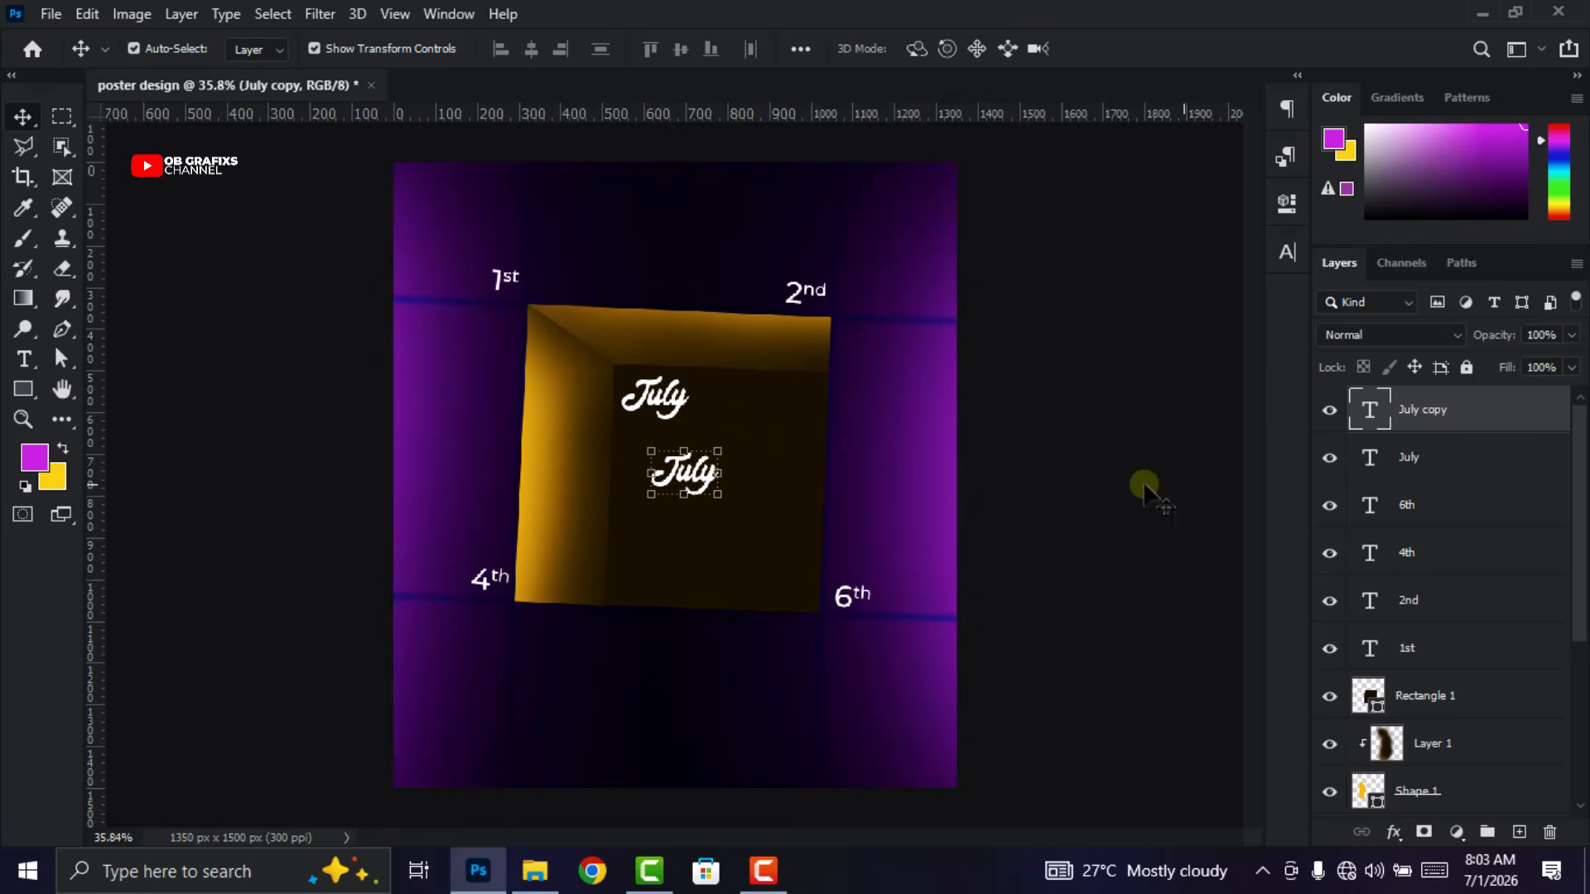
{"action": "double_click", "coordinate": [1369, 411]}
{"action": "left_click", "coordinate": [1285, 255]}
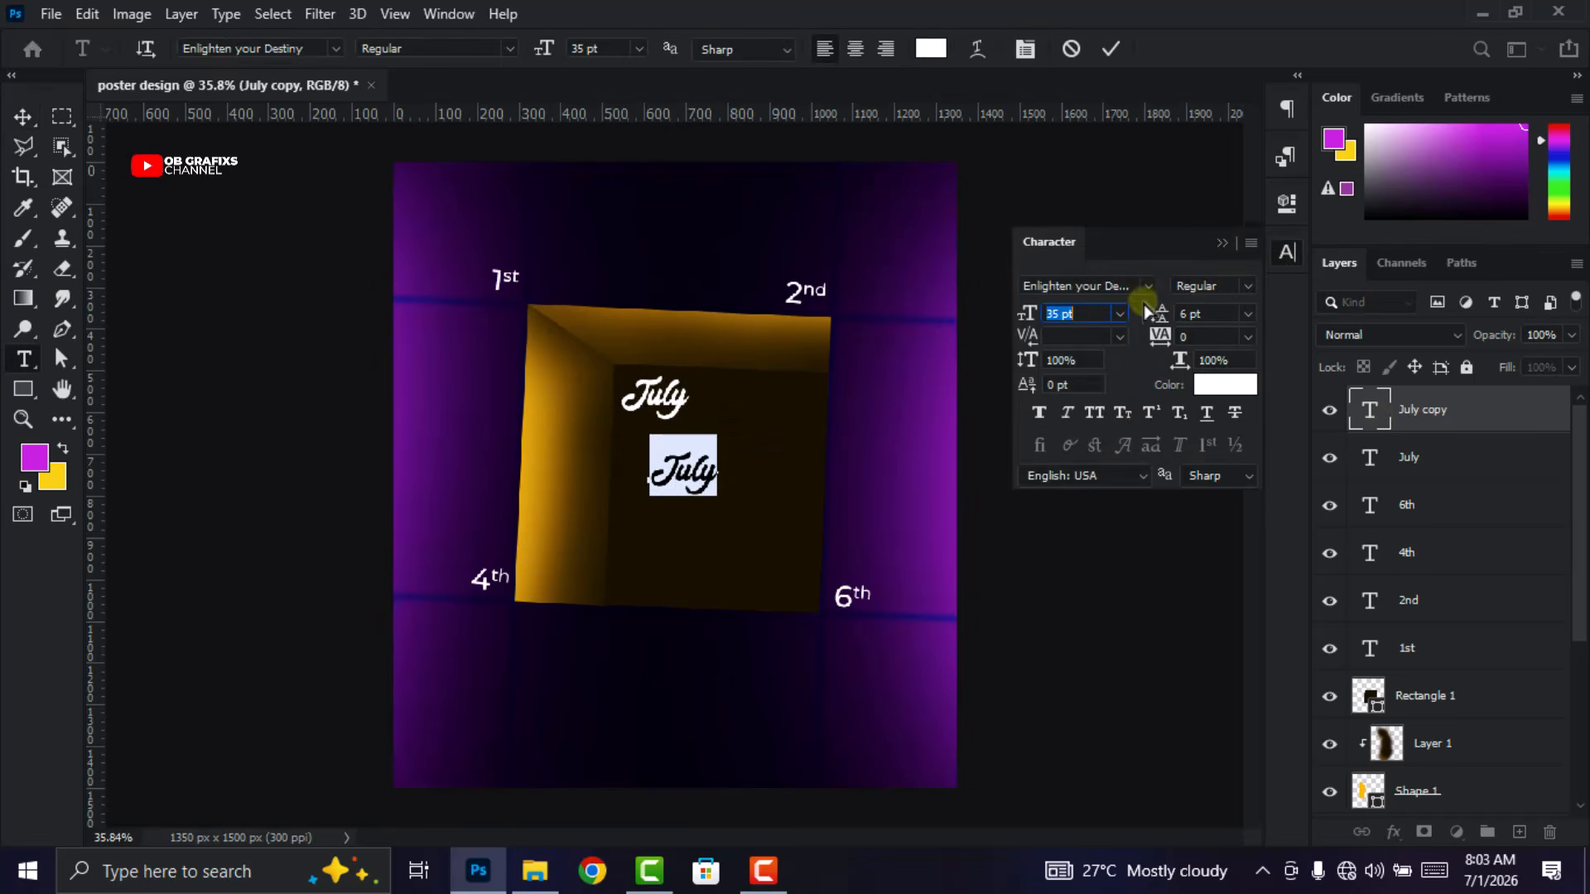
{"action": "left_click", "coordinate": [1149, 287]}
{"action": "left_click", "coordinate": [1293, 377]}
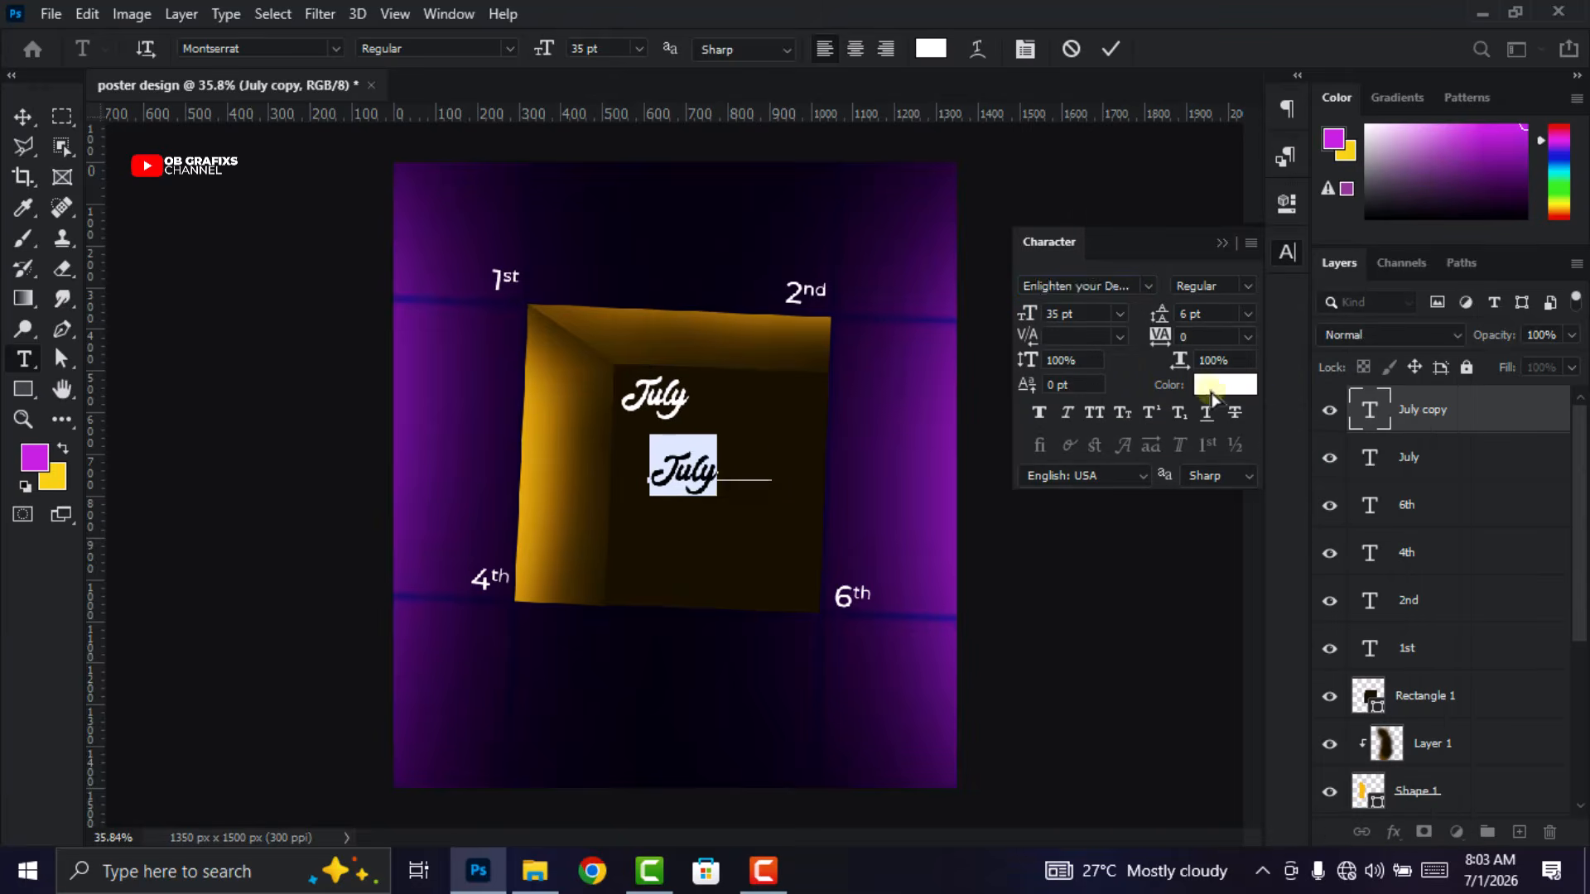
Replace the copied "July" text with "WORK HARD" on two lines
{"action": "left_click", "coordinate": [1289, 255]}
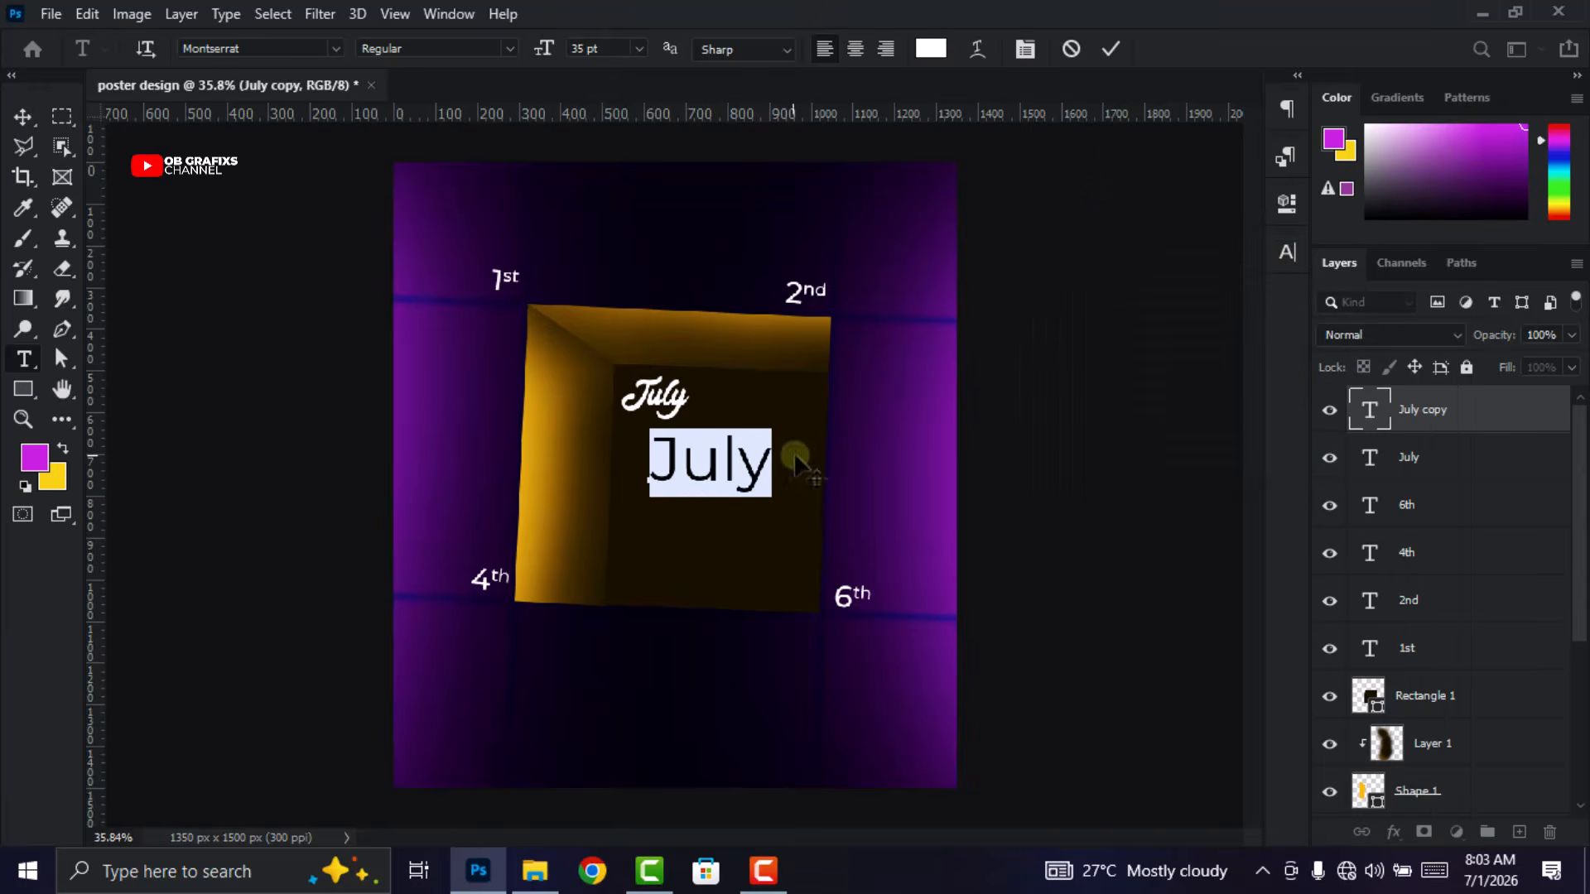
{"action": "type", "text": "W"}
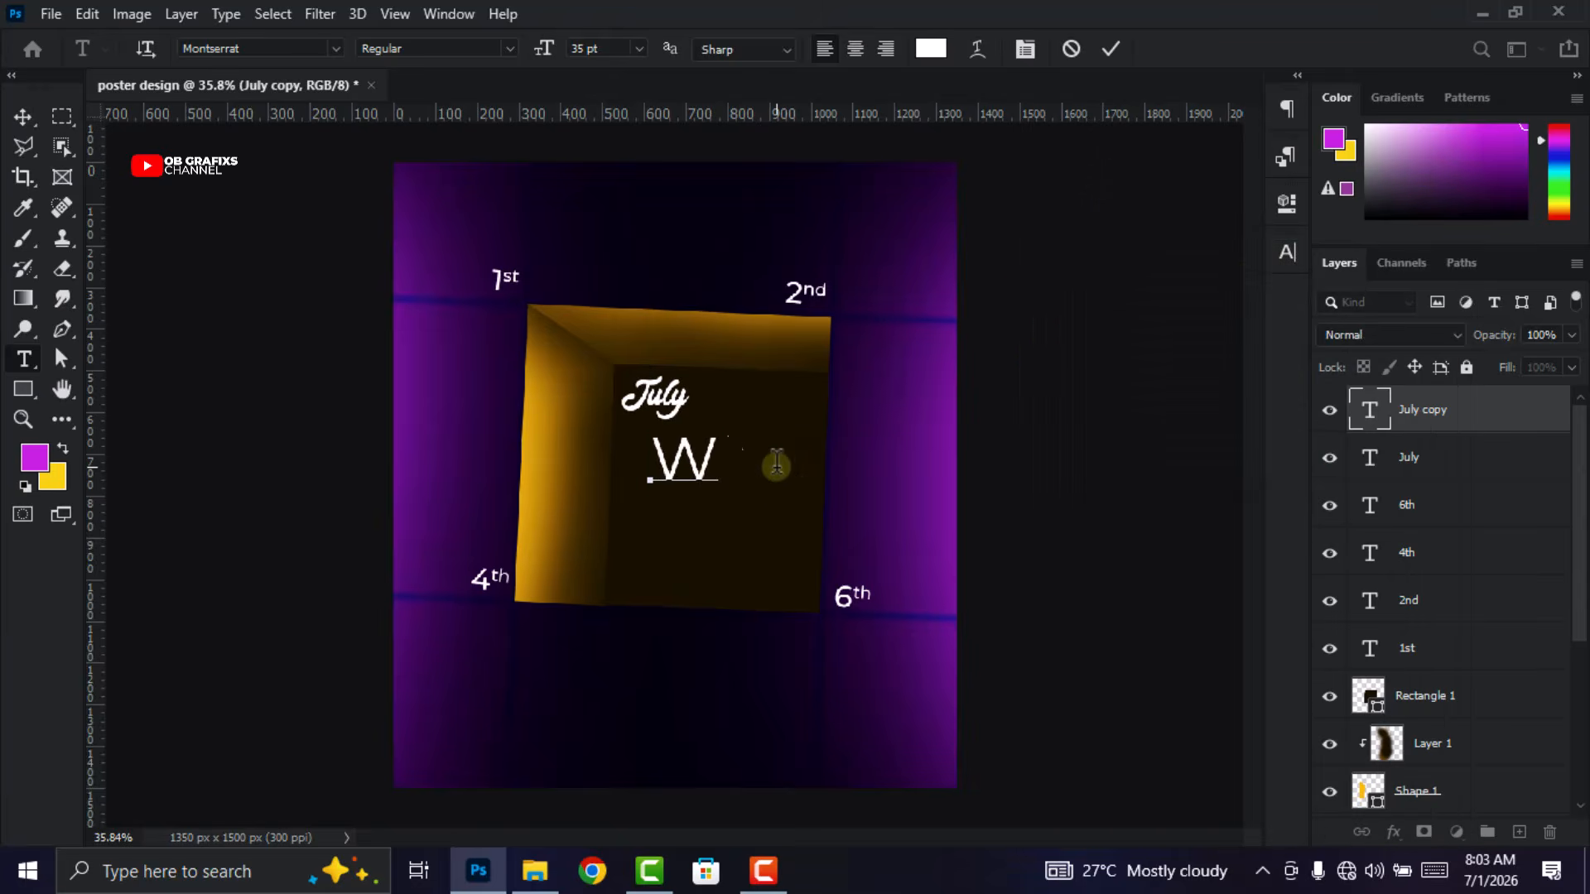
{"action": "type", "text": "ORK "}
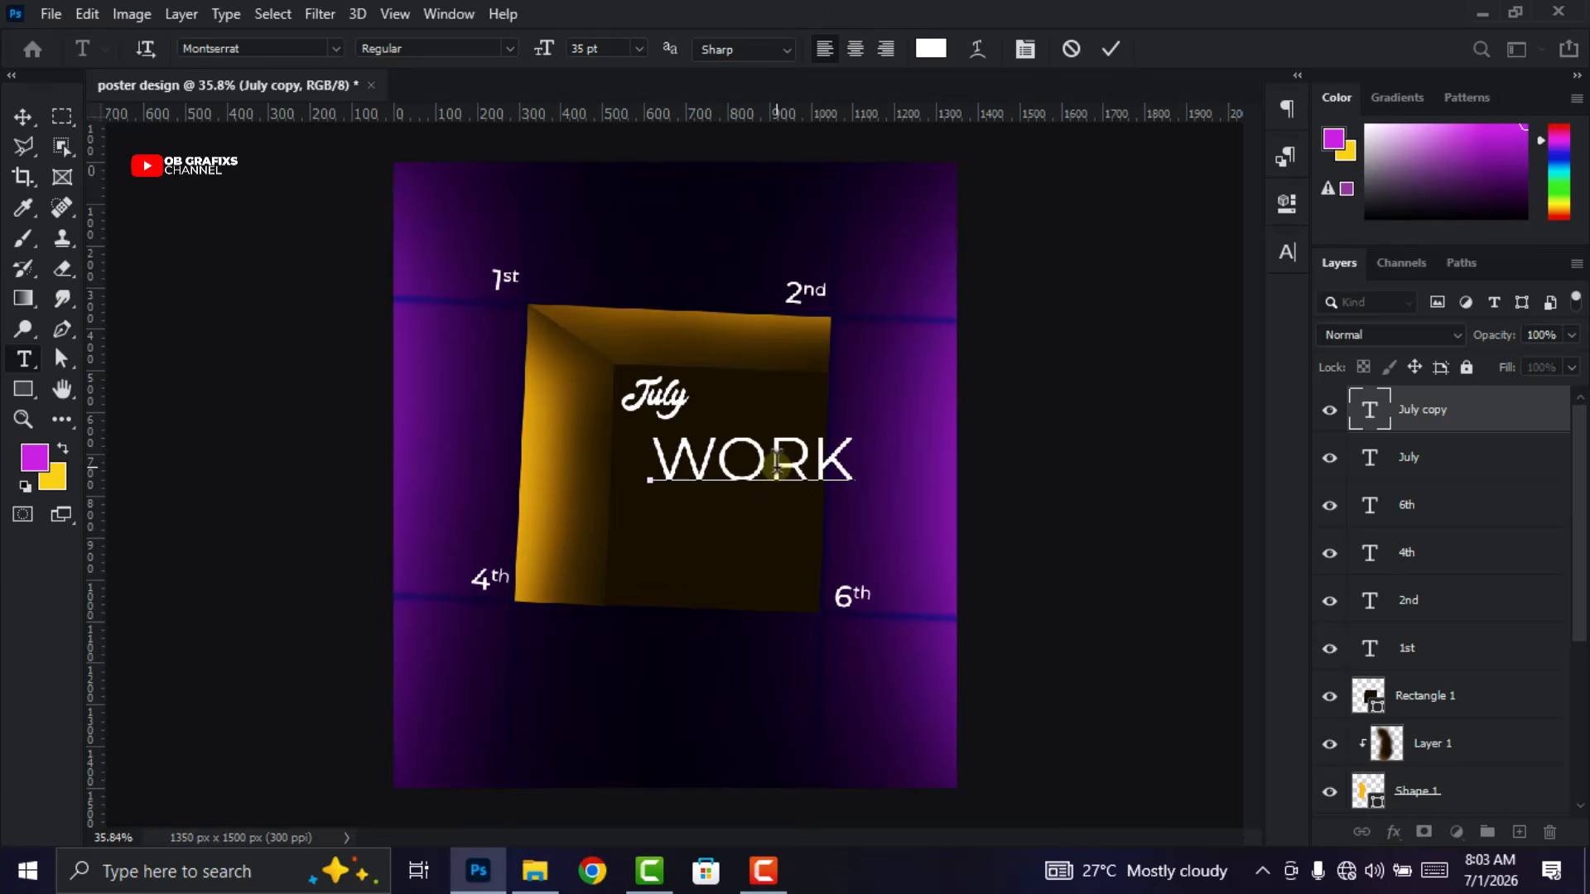
{"action": "type", "text": "HARD"}
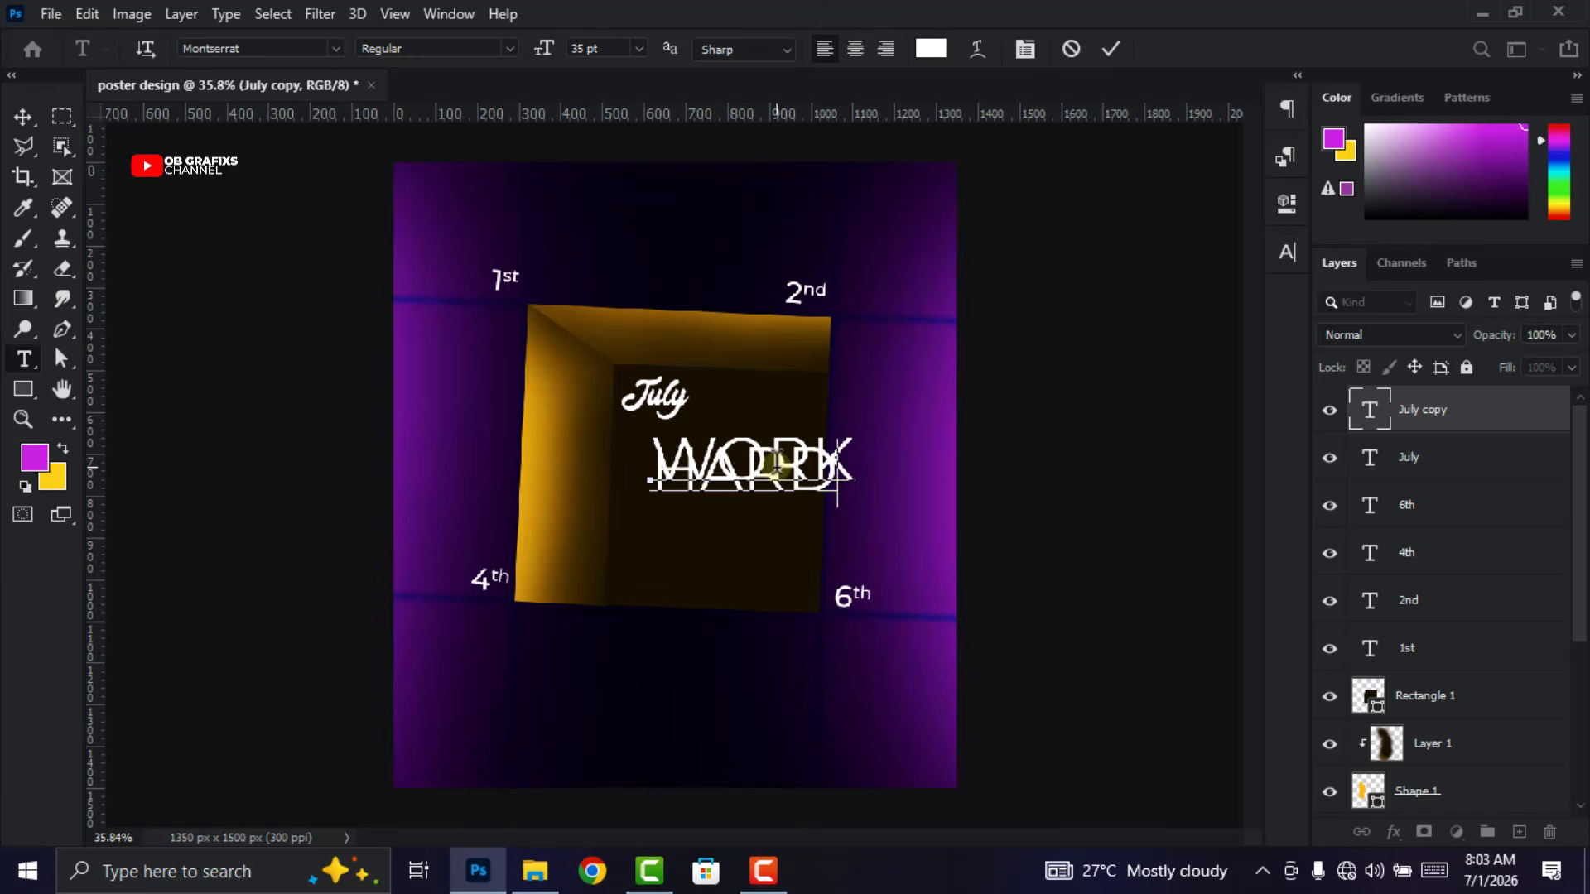
{"action": "left_click", "coordinate": [1112, 49]}
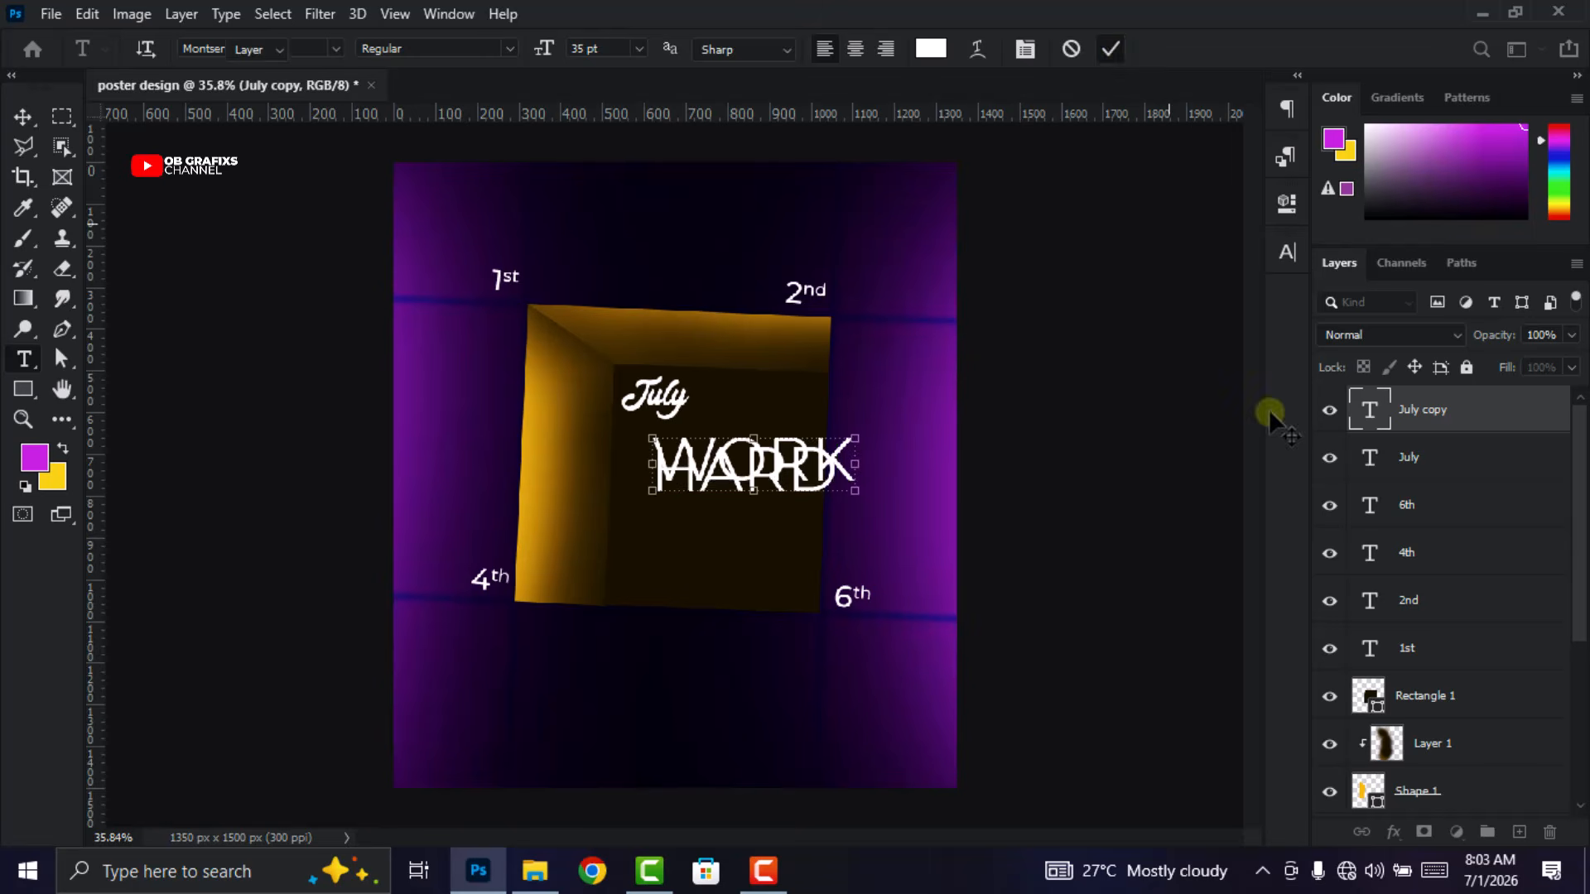
{"action": "key", "text": "v"}
Format the "WORK HARD" text at 16 pt with 22 pt leading and the Montserrat Black style
{"action": "double_click", "coordinate": [1376, 418]}
{"action": "left_click", "coordinate": [1287, 252]}
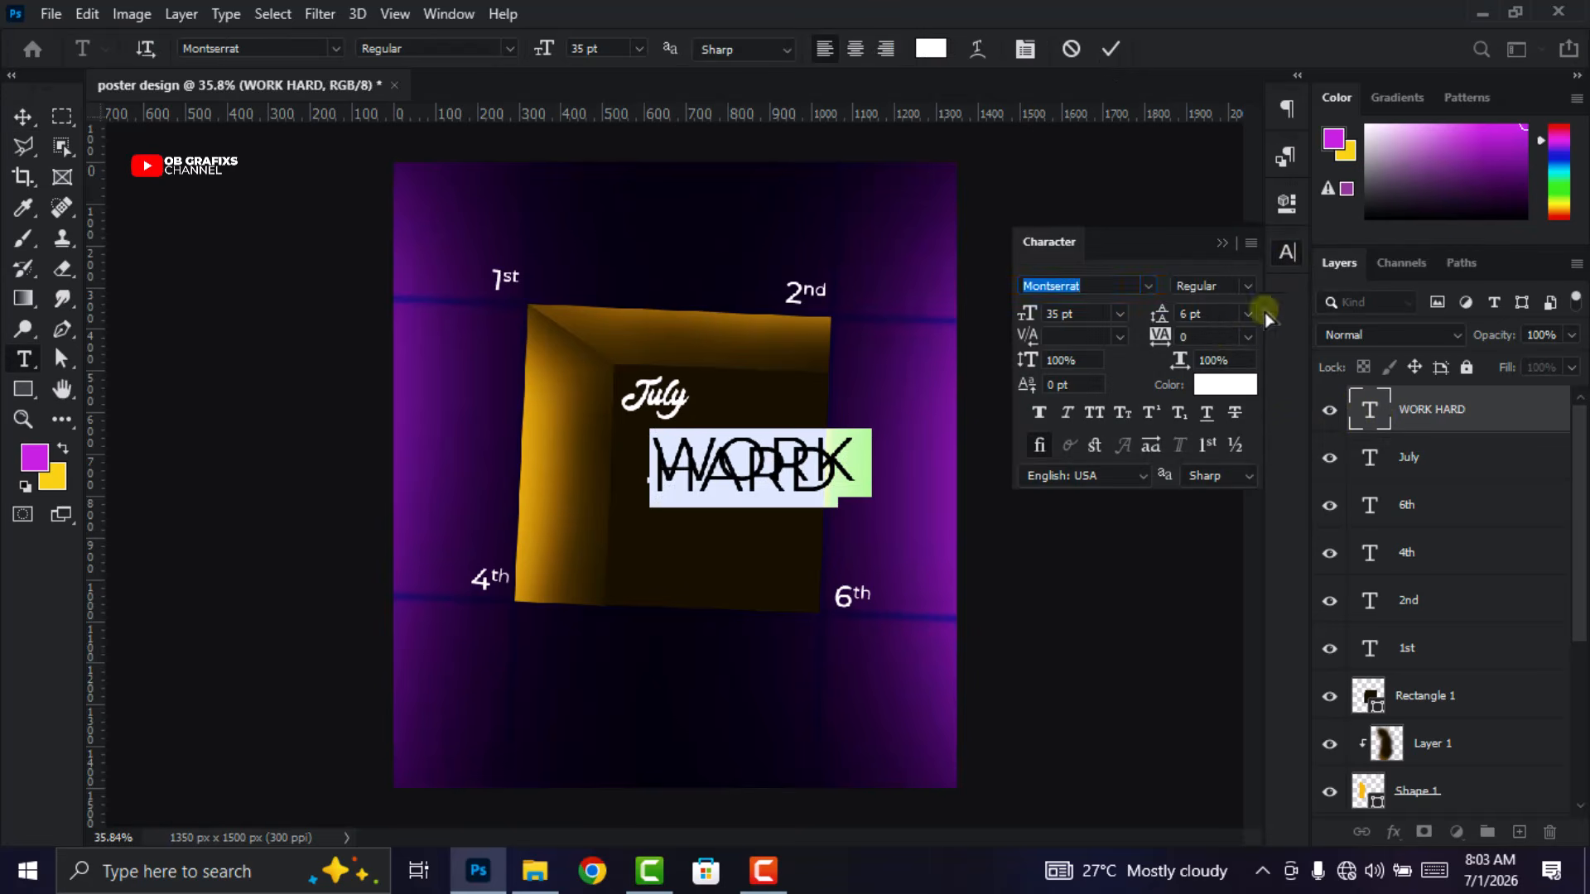
{"action": "left_click", "coordinate": [1186, 313]}
{"action": "scroll", "coordinate": [1201, 315], "scroll_direction": "up", "scroll_amount": 20}
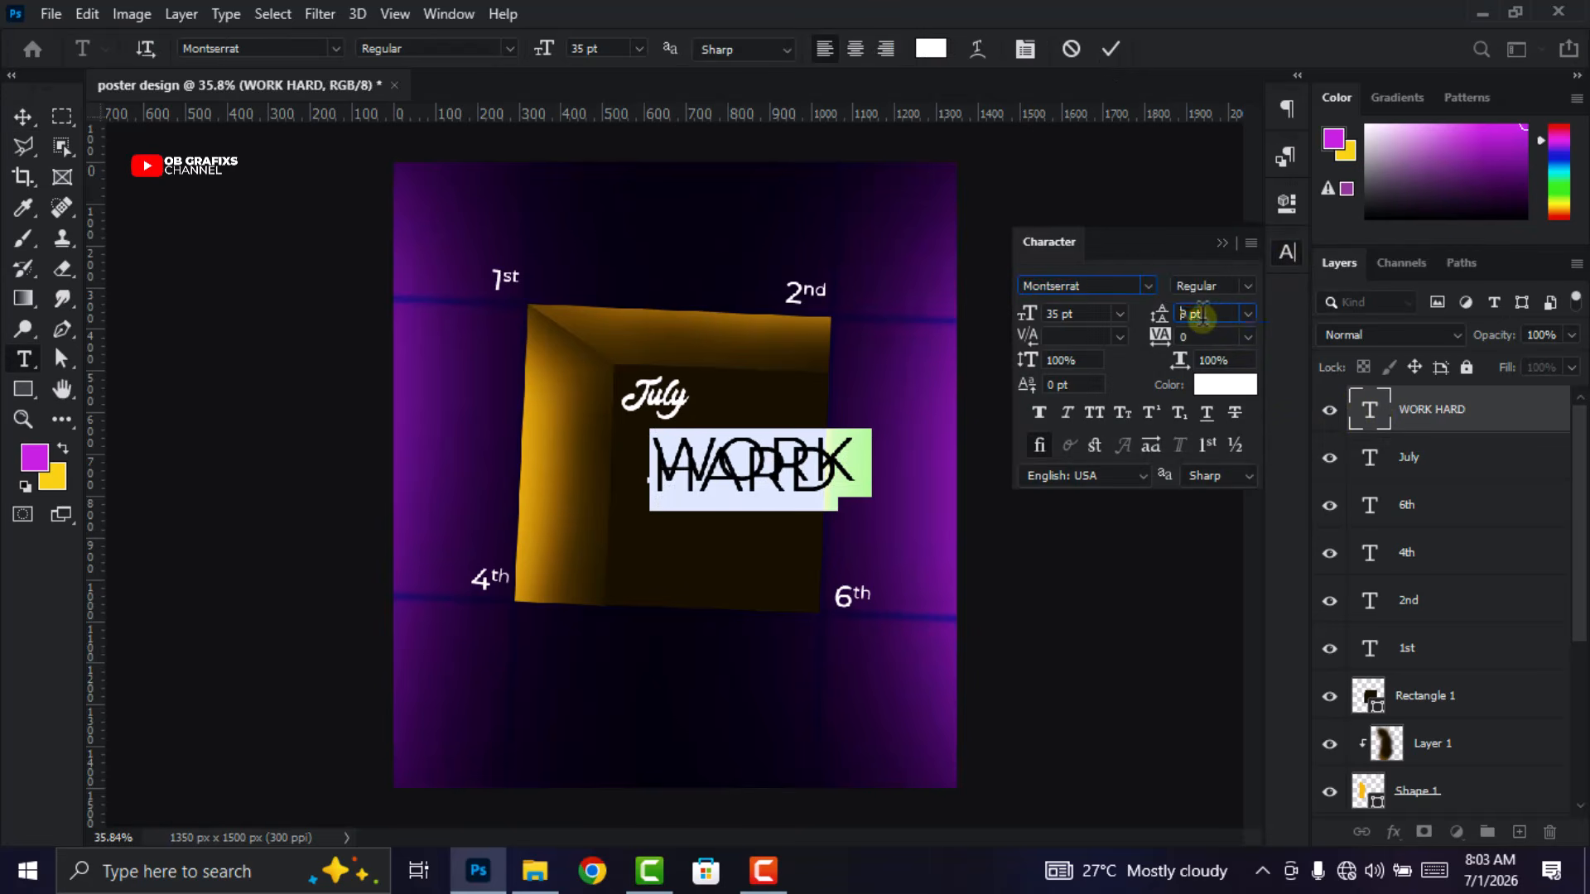
{"action": "scroll", "coordinate": [1202, 316], "scroll_direction": "up", "scroll_amount": 3}
{"action": "left_click", "coordinate": [1059, 315]}
{"action": "scroll", "coordinate": [1059, 316], "scroll_direction": "down", "scroll_amount": 19}
{"action": "left_click", "coordinate": [1201, 314]}
{"action": "scroll", "coordinate": [1201, 315], "scroll_direction": "down", "scroll_amount": 17}
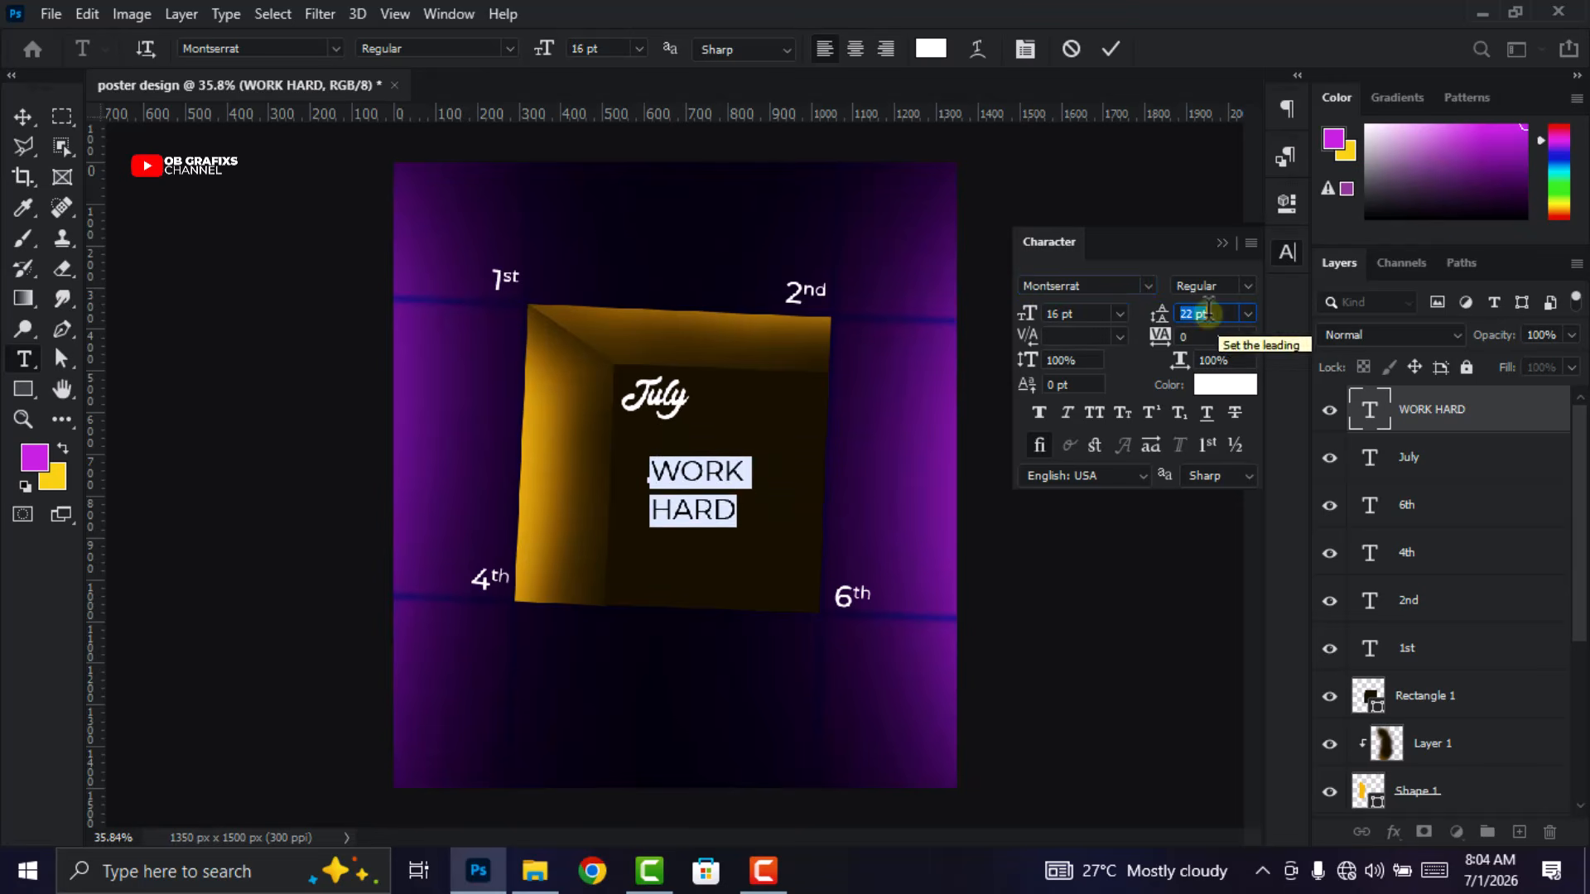
{"action": "left_click", "coordinate": [1041, 413]}
{"action": "left_click", "coordinate": [1247, 286]}
{"action": "left_click", "coordinate": [1205, 606]}
Enlarge the "WORK HARD" text to 23 pt with a slight clockwise tilt and place it below "July" in the dark inner panel
{"action": "left_click", "coordinate": [24, 117]}
{"action": "left_click_drag", "start_coordinate": [761, 529], "coordinate": [716, 490]}
{"action": "left_click_drag", "start_coordinate": [709, 500], "coordinate": [714, 520]}
{"action": "key", "text": "Return"}
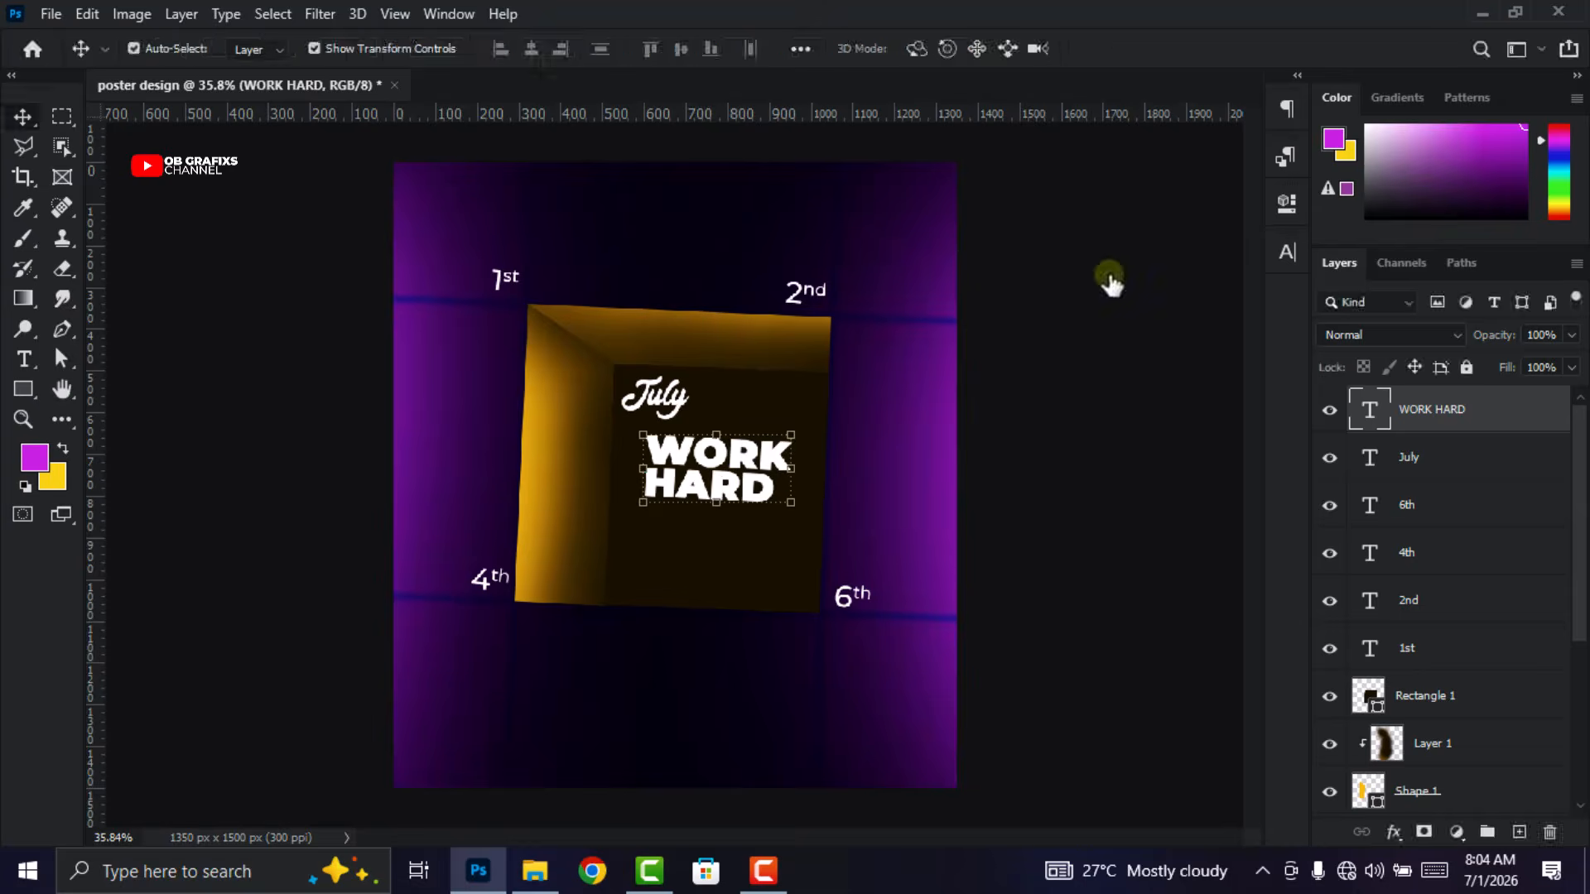
Centre-align the "WORK HARD" text and recolour it dark golden brown, #684f1e
{"action": "key", "text": "Return"}
{"action": "left_click", "coordinate": [854, 51]}
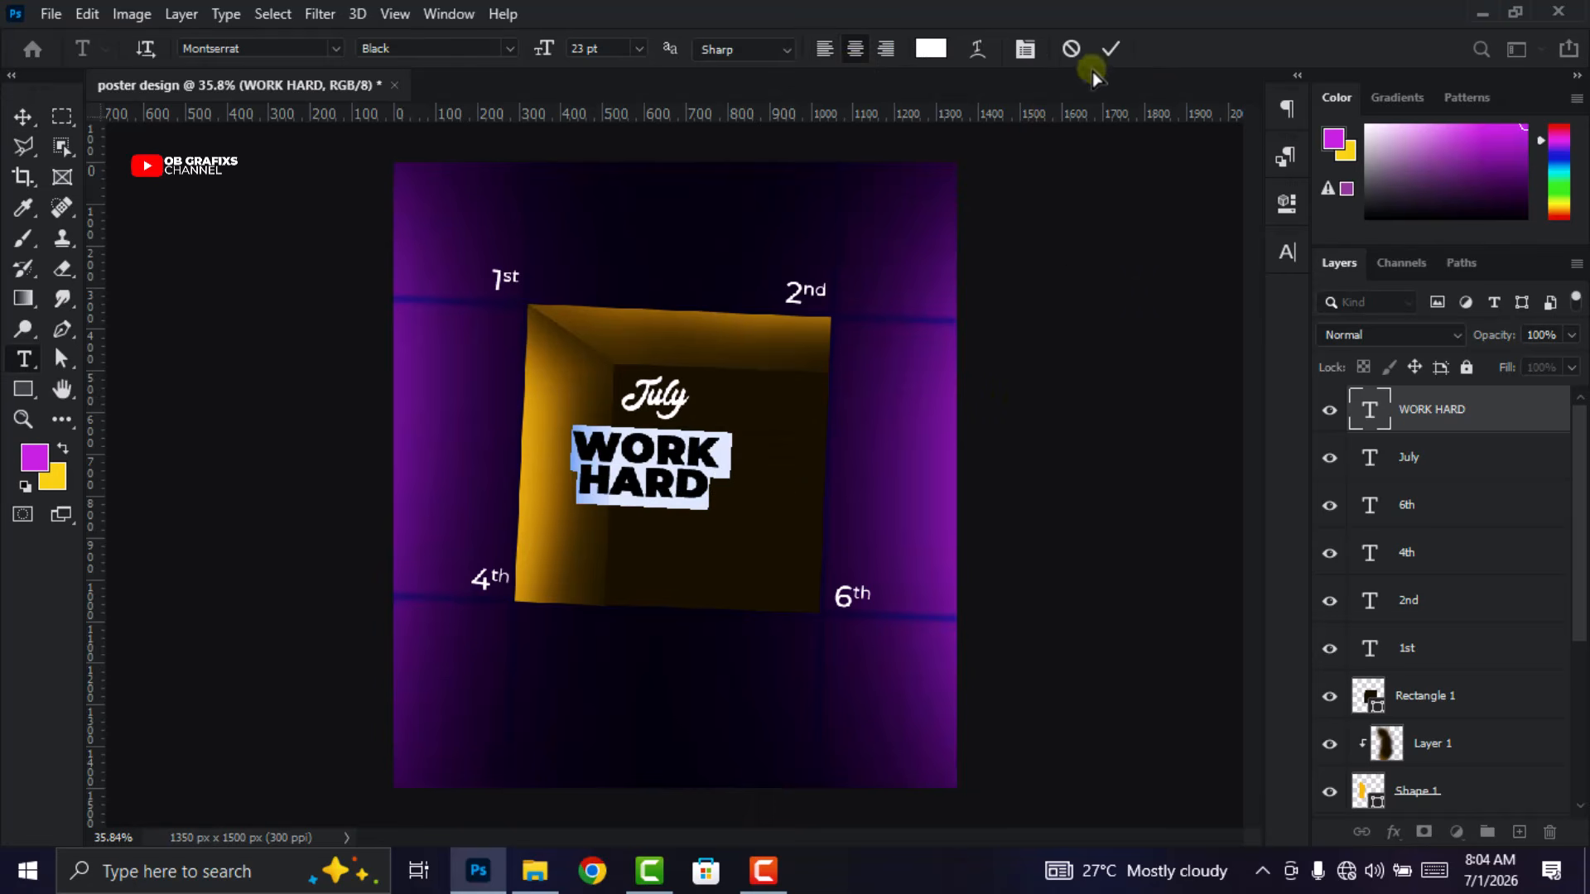
{"action": "left_click", "coordinate": [931, 48]}
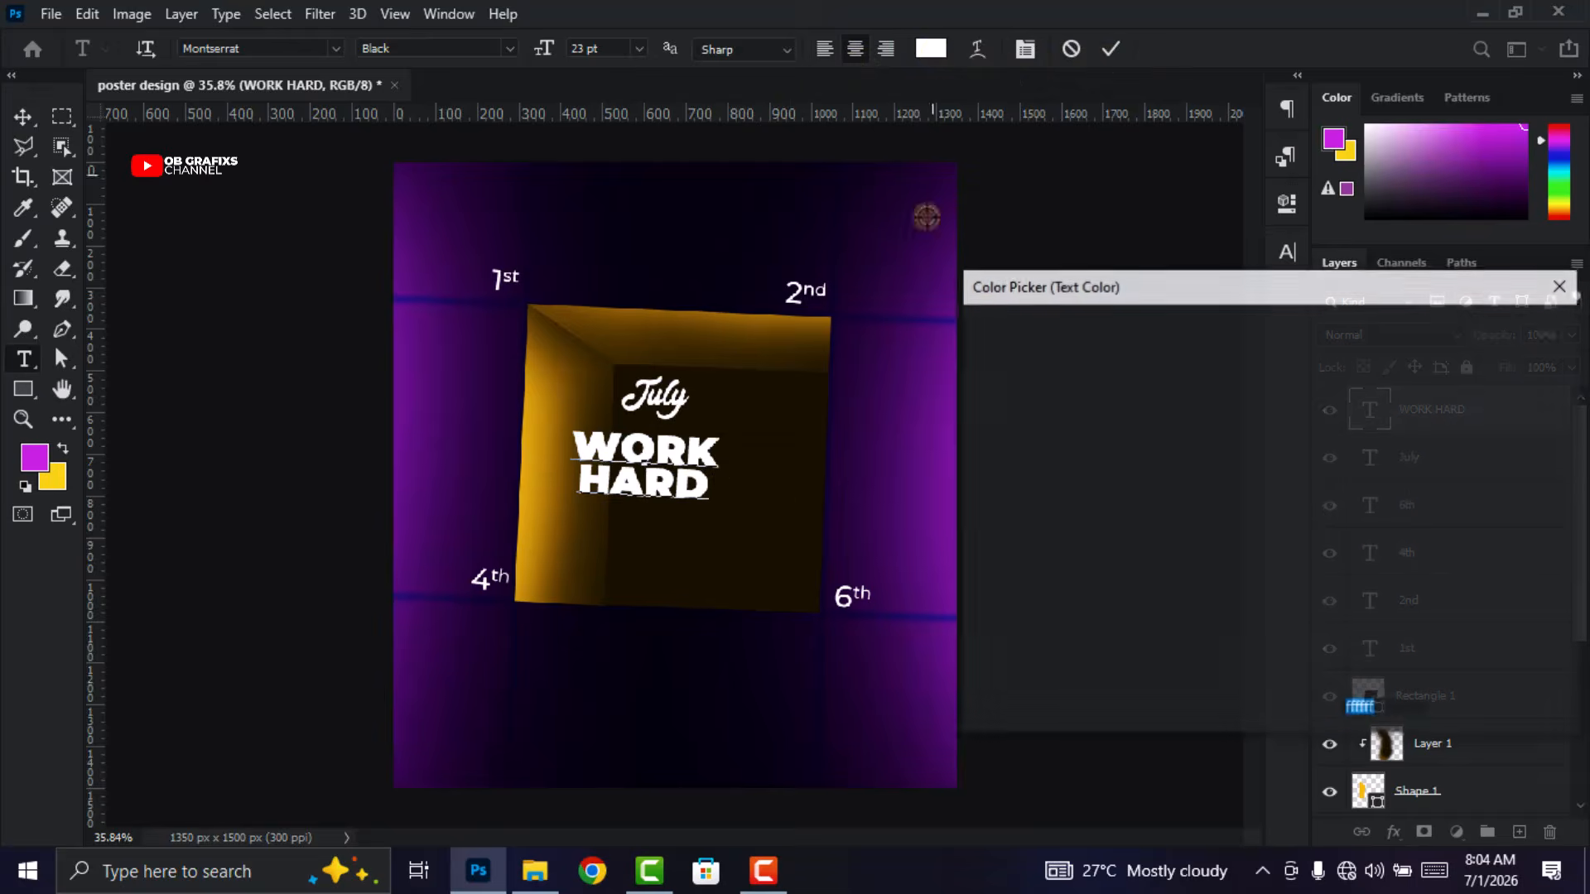
{"action": "left_click", "coordinate": [779, 483]}
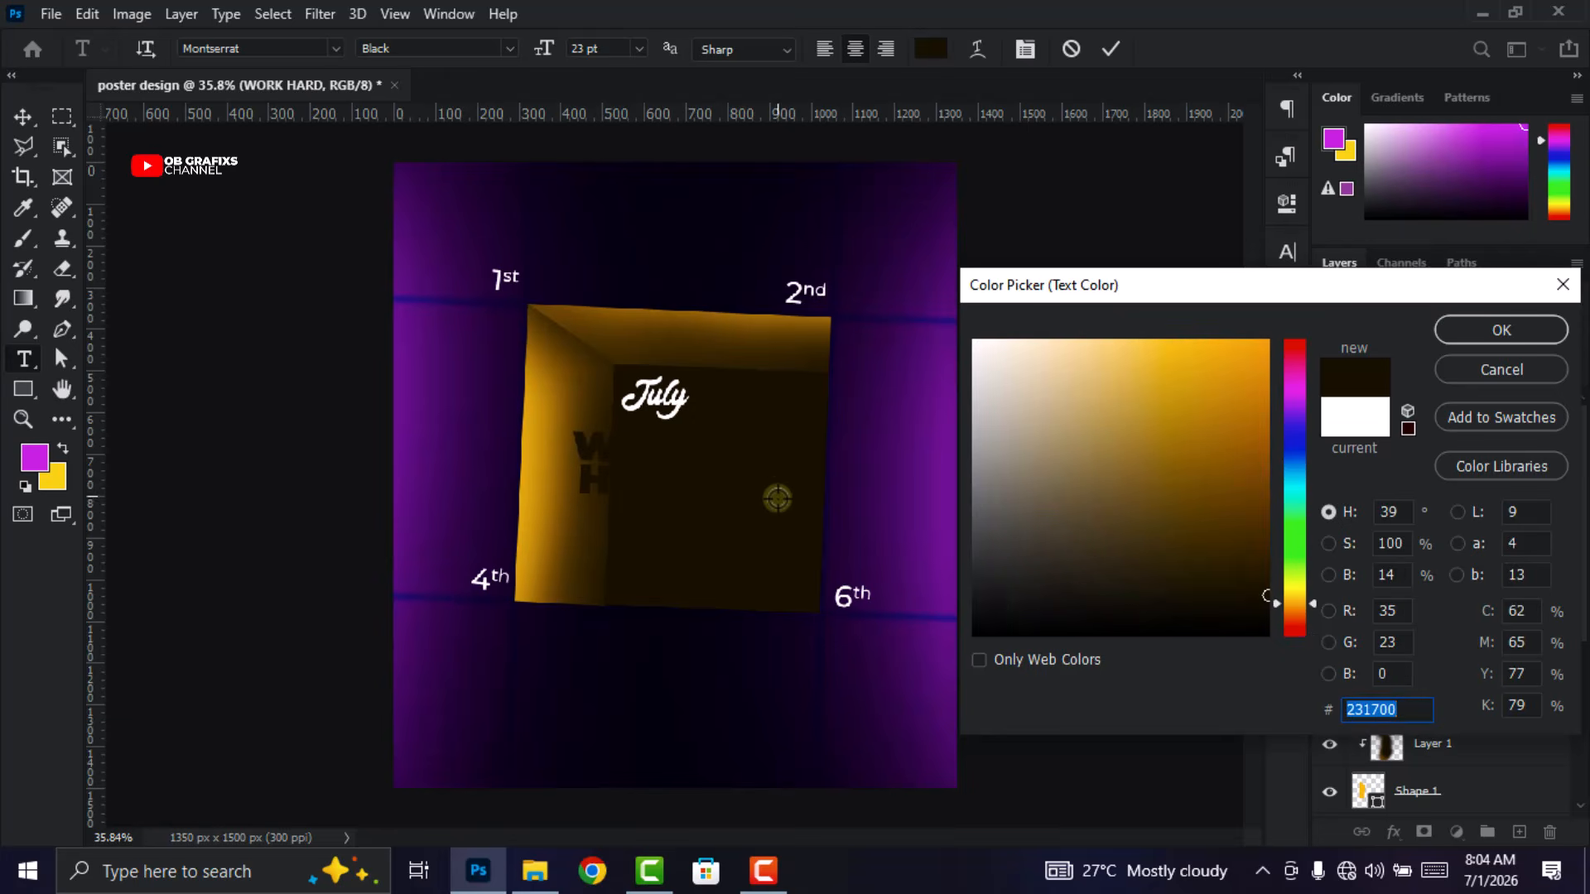
{"action": "left_click", "coordinate": [1262, 554]}
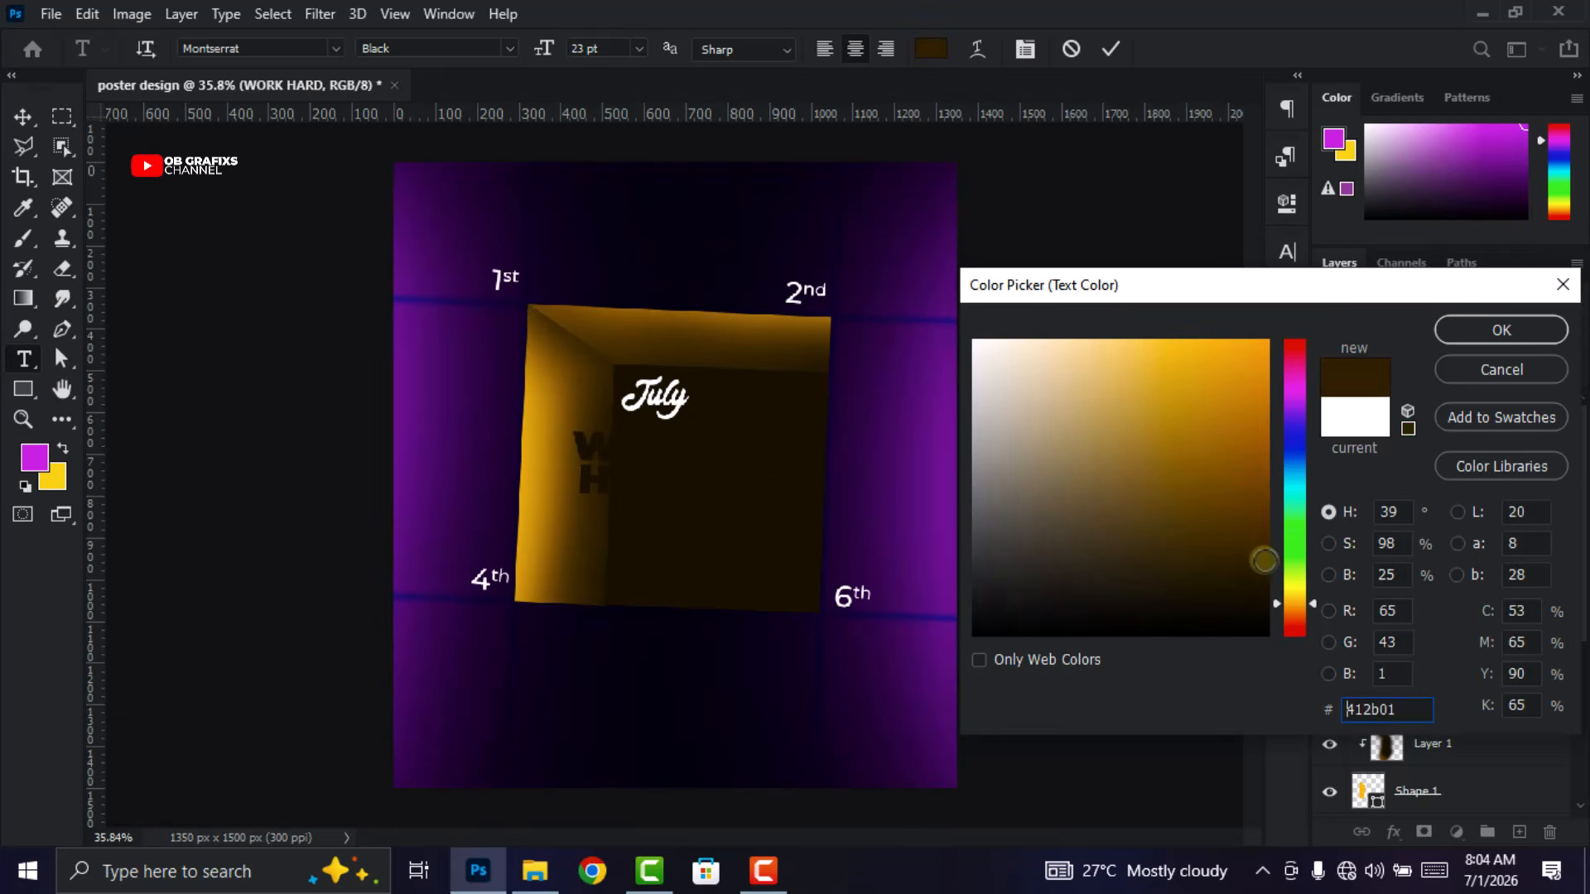
{"action": "left_click_drag", "start_coordinate": [1262, 554], "coordinate": [1186, 550]}
{"action": "left_click", "coordinate": [1176, 527]}
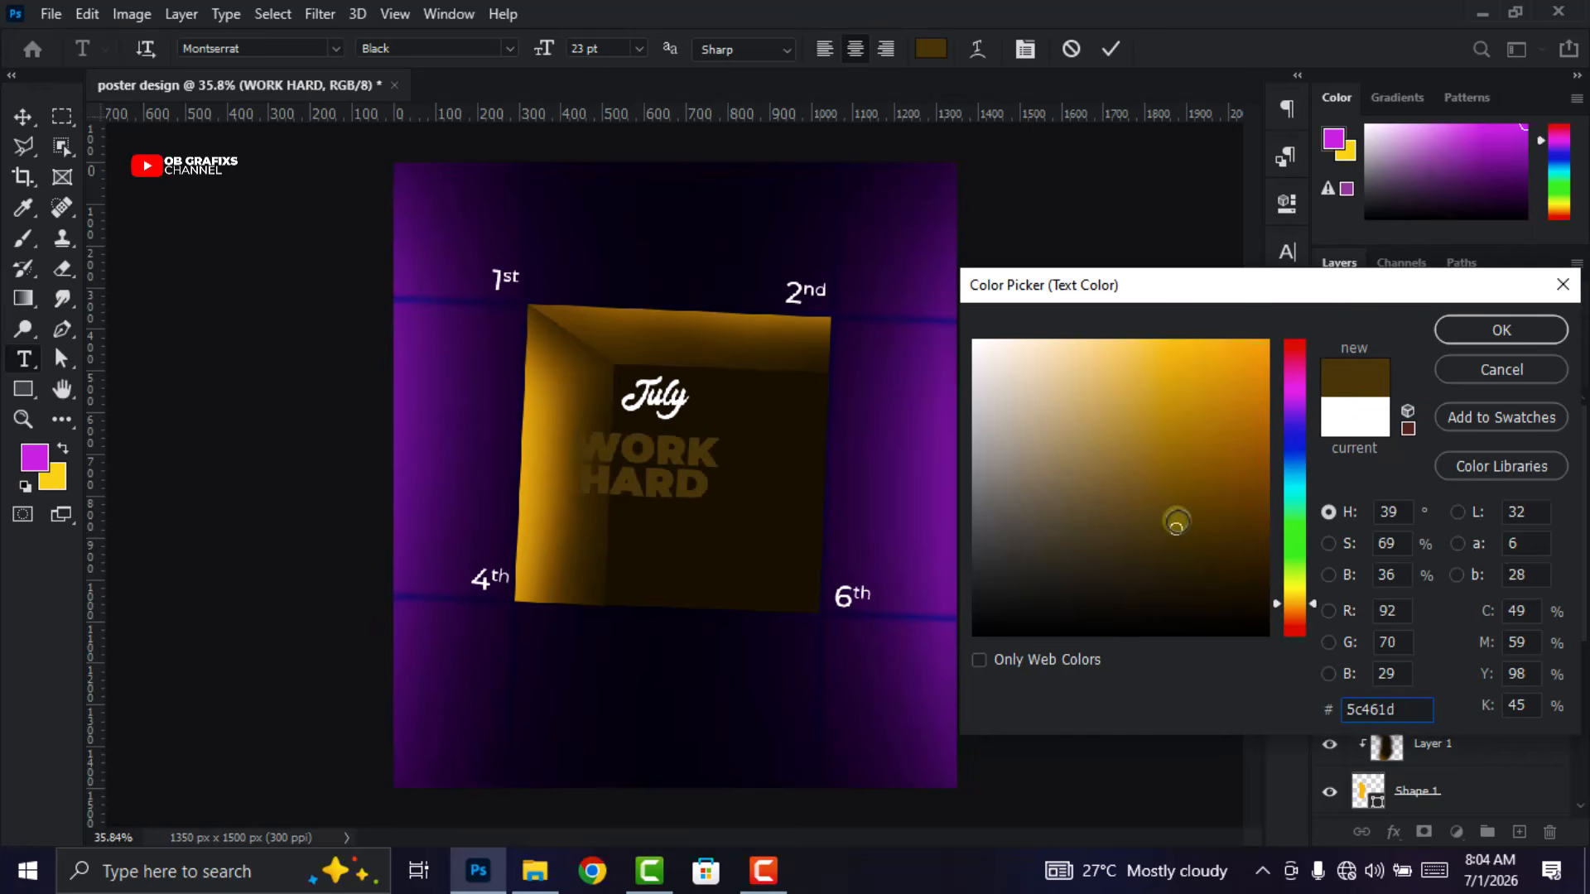
{"action": "left_click", "coordinate": [1183, 516]}
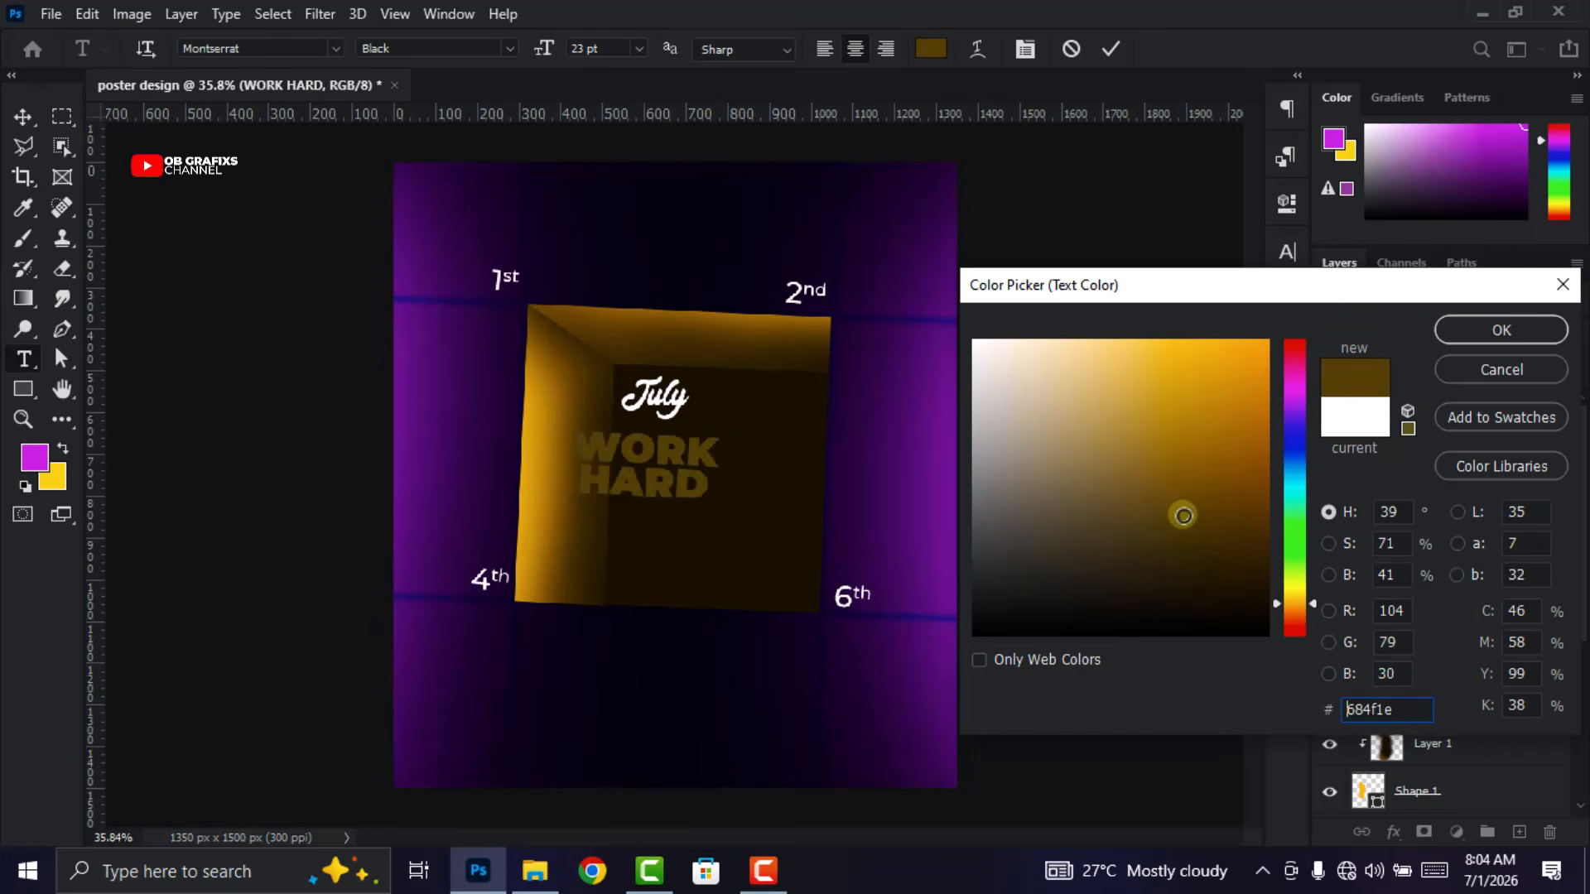
{"action": "left_click", "coordinate": [1565, 331]}
{"action": "left_click", "coordinate": [1111, 49]}
{"action": "left_click", "coordinate": [23, 119]}
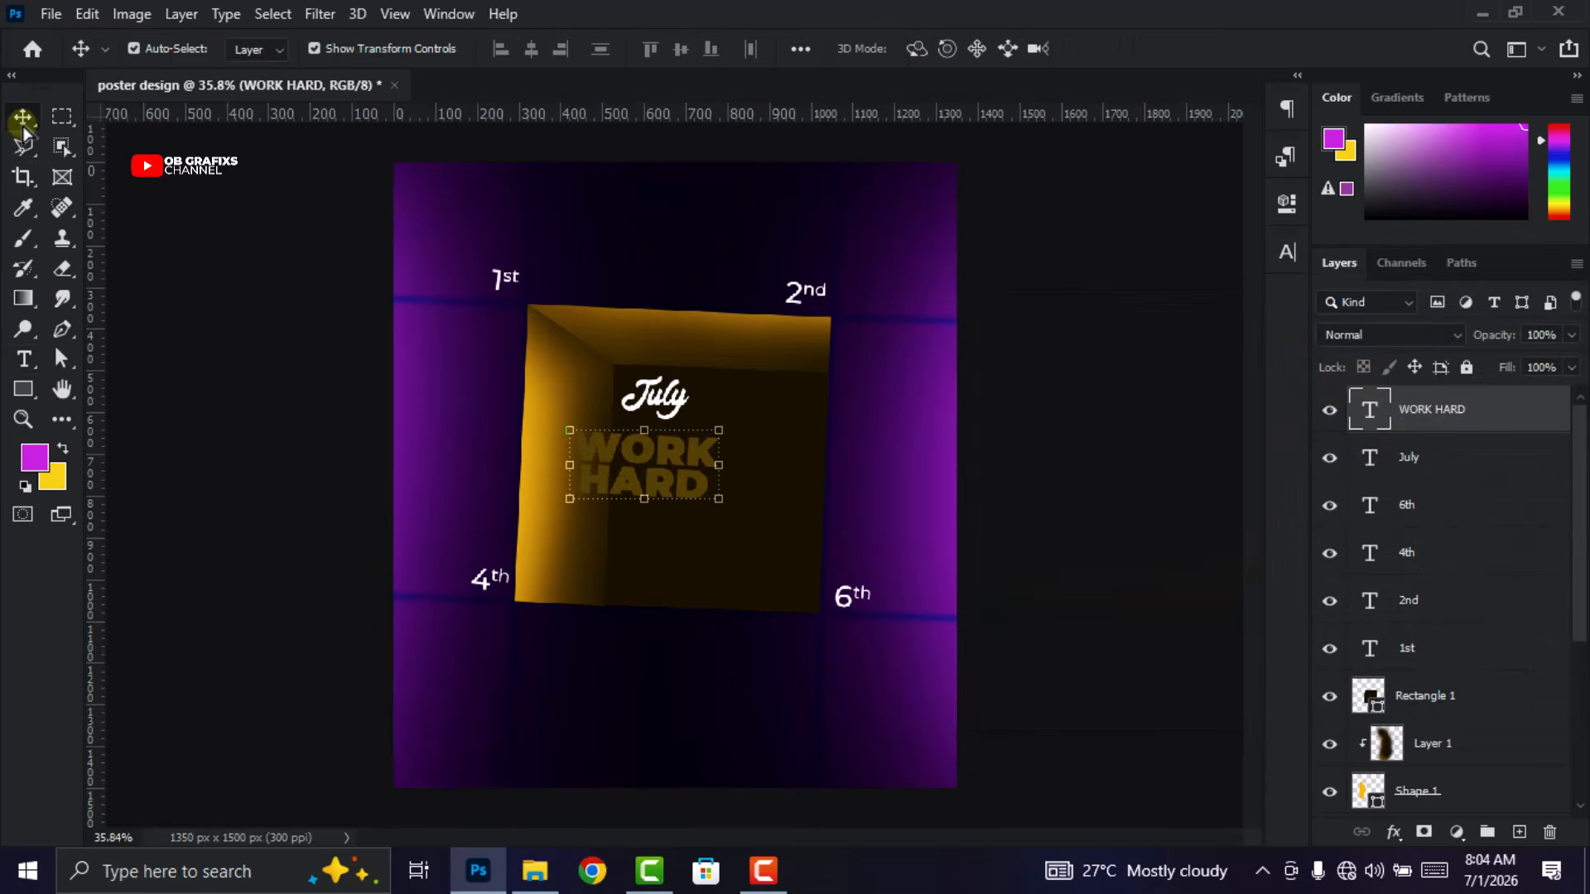
Move the "WORK HARD" text back inside the dark inner panel, just below "July"
{"action": "left_click_drag", "start_coordinate": [659, 463], "coordinate": [719, 462]}
{"action": "left_click_drag", "start_coordinate": [719, 460], "coordinate": [718, 465]}
{"action": "left_click", "coordinate": [1068, 478]}
{"action": "scroll", "coordinate": [828, 520], "scroll_direction": "down", "scroll_amount": 1}
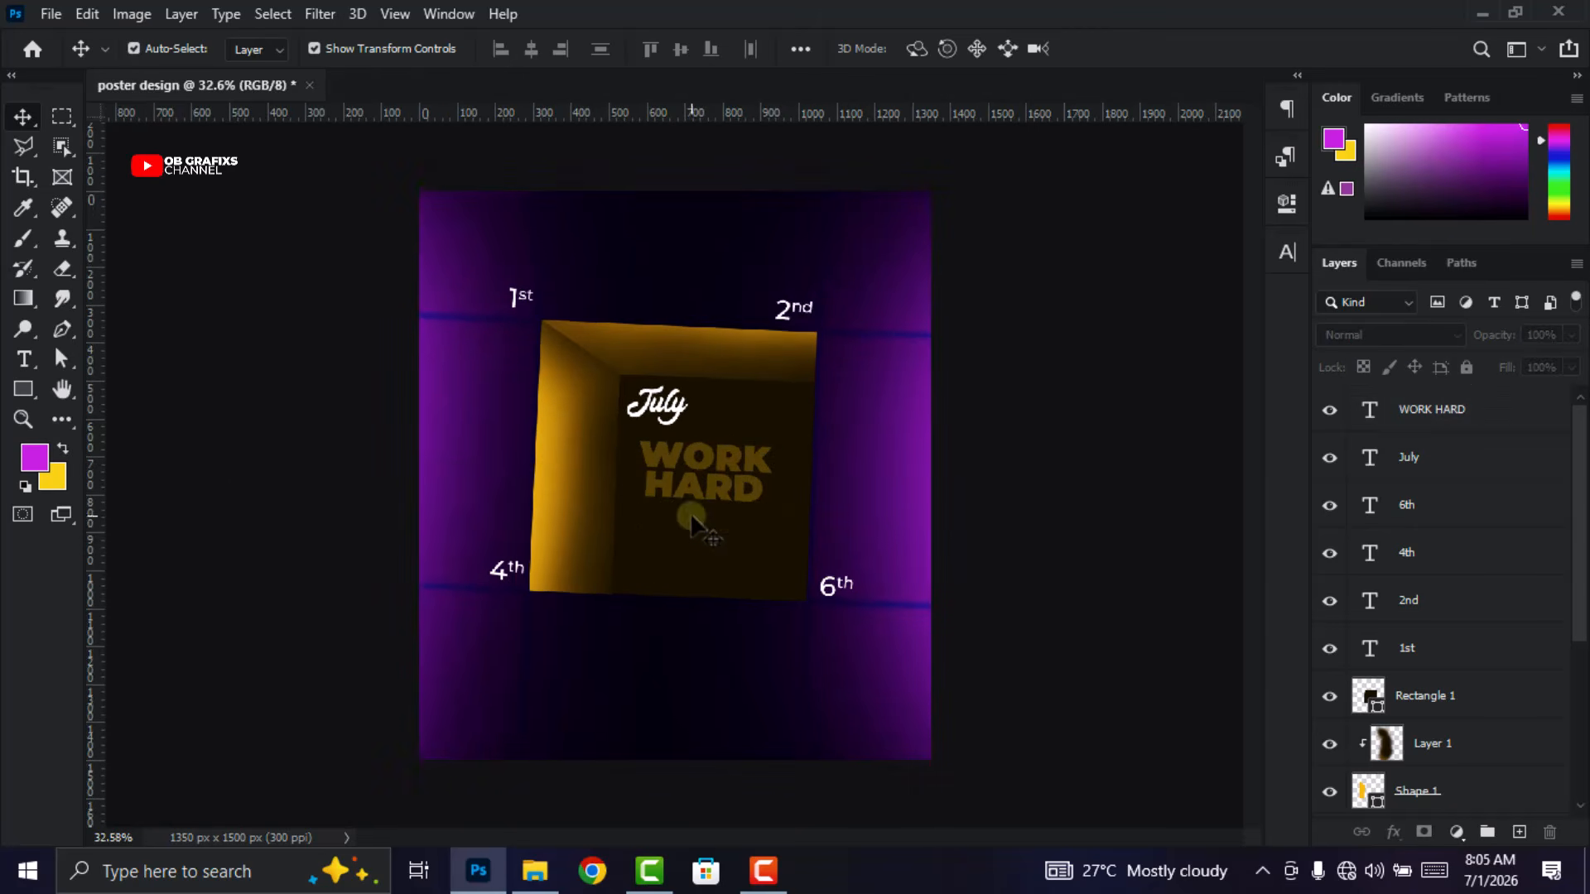
Duplicate the "WORK HARD" text below the box and replace the copy with "01", "07" and "26" on three lines
{"action": "left_click", "coordinate": [700, 480]}
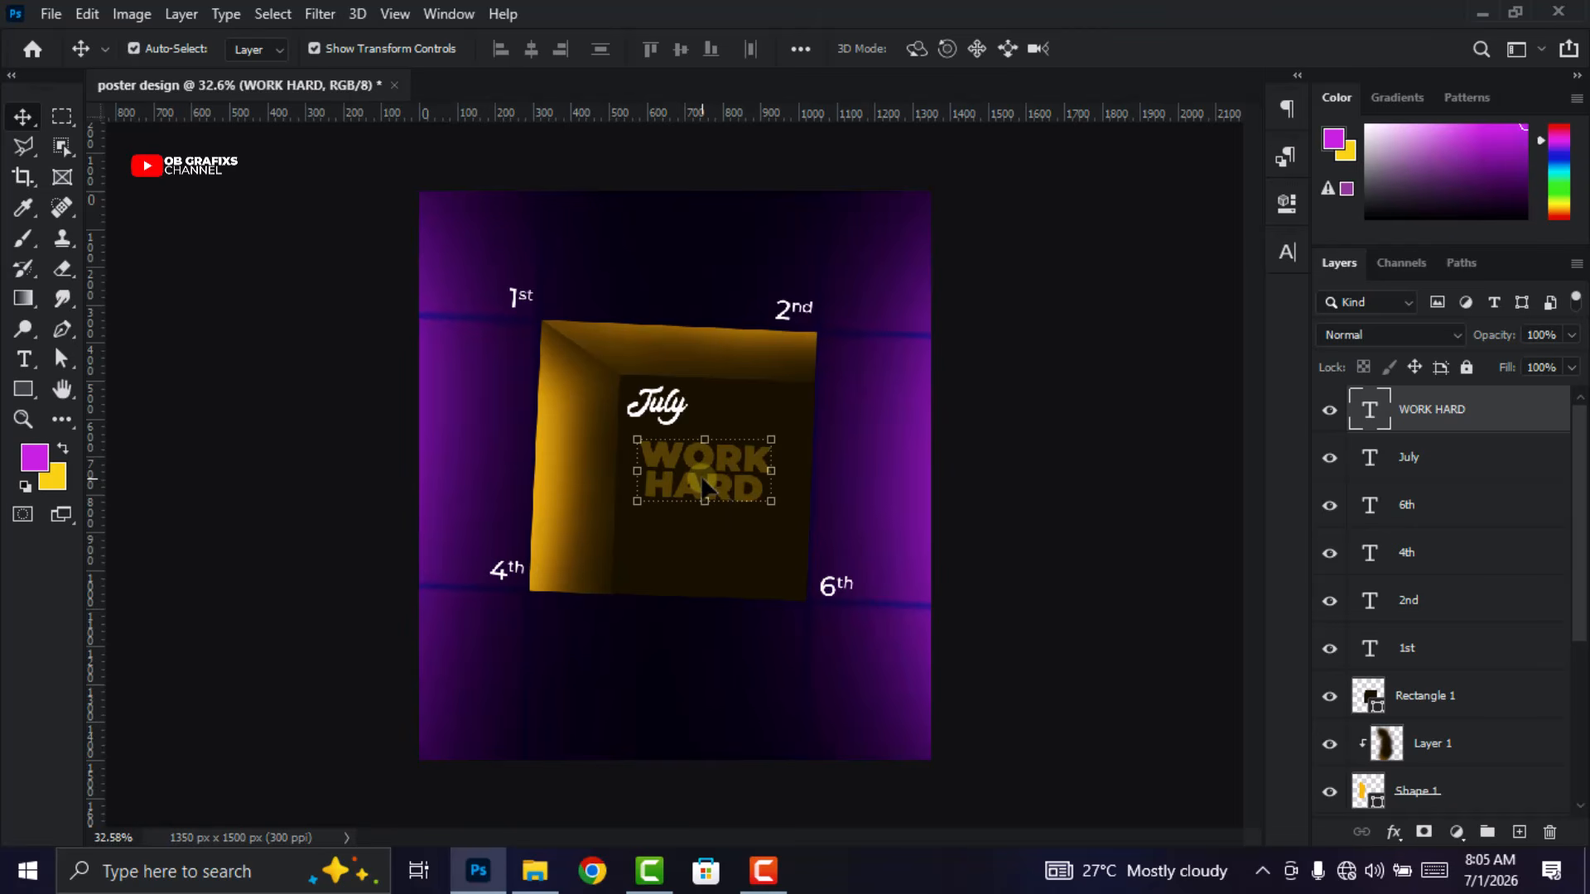
{"action": "left_click_drag", "start_coordinate": [703, 488], "coordinate": [705, 670]}
{"action": "double_click", "coordinate": [1363, 416]}
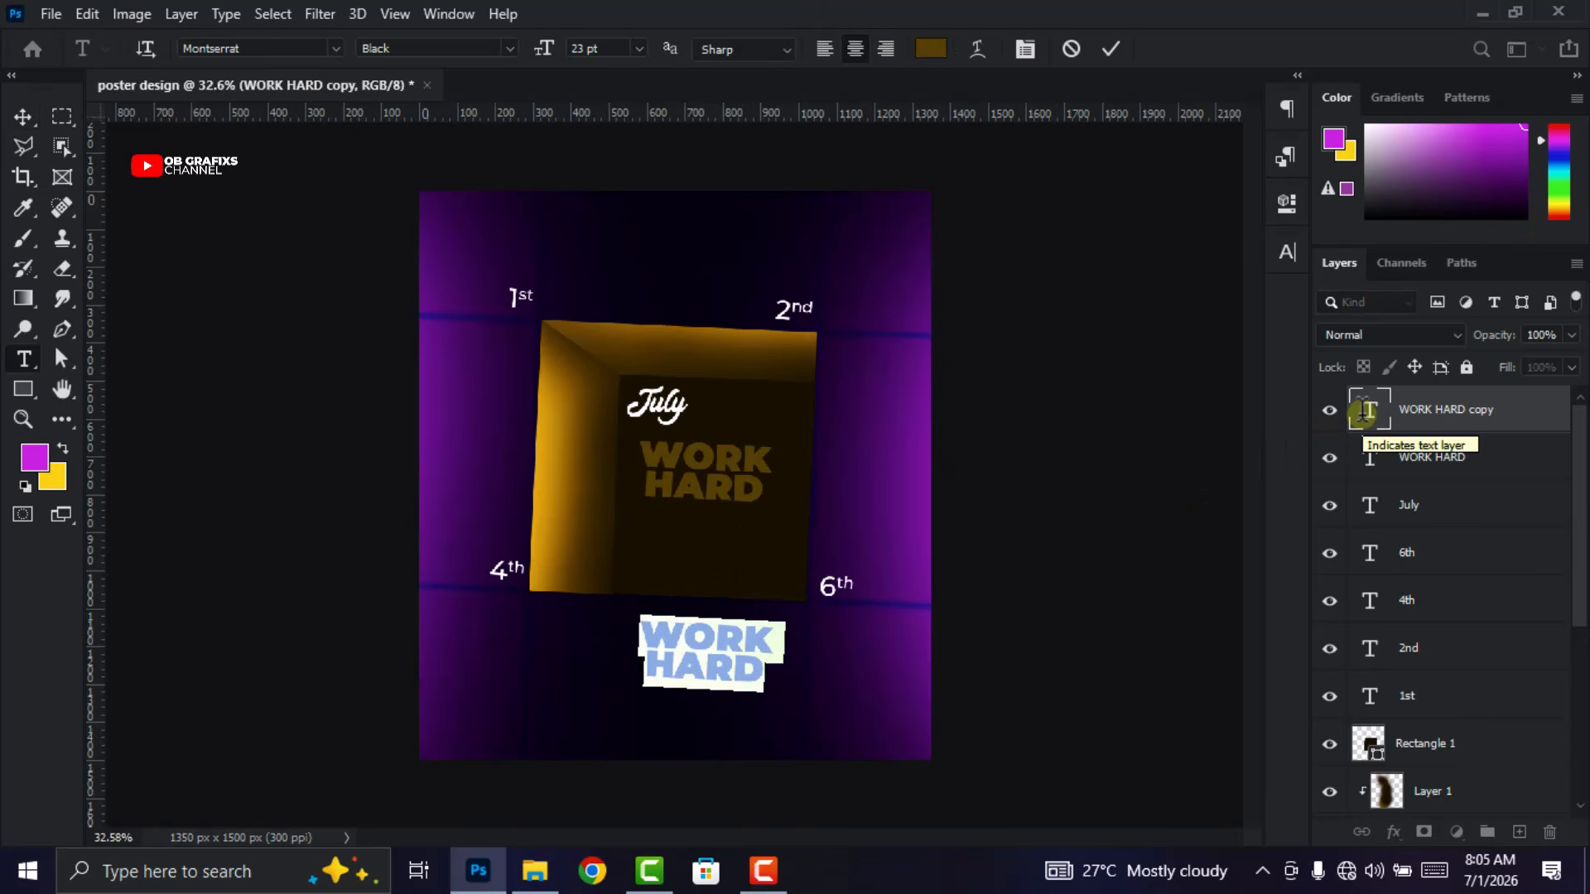
{"action": "type", "text": "01"}
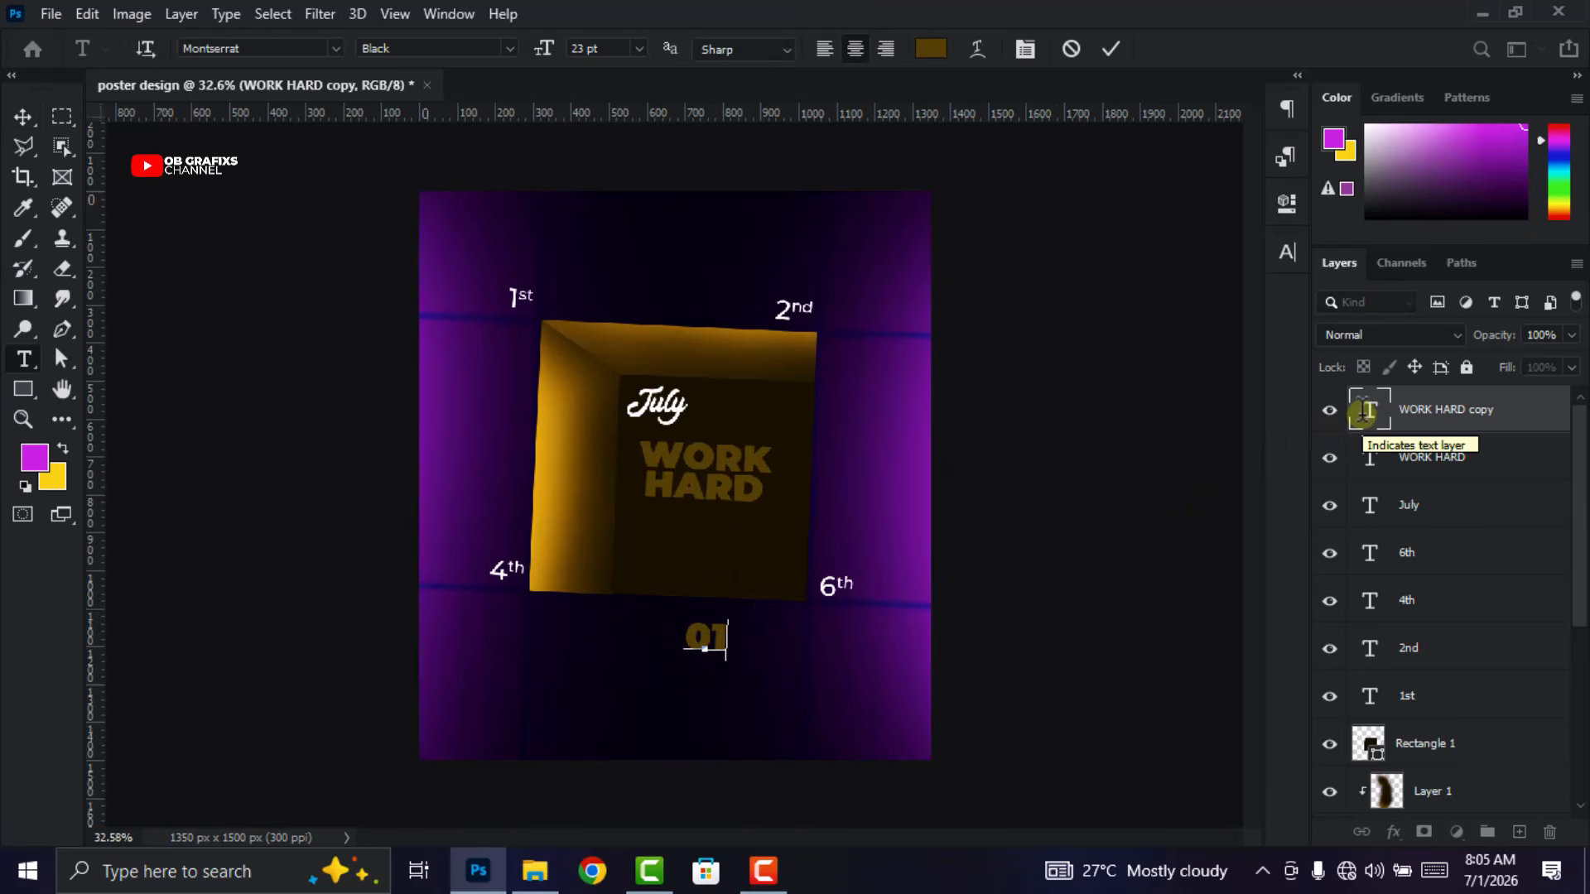
{"action": "key", "text": "Return"}
{"action": "type", "text": "07"}
{"action": "key", "text": "Return"}
{"action": "type", "text": "26"}
{"action": "left_click", "coordinate": [1110, 49]}
{"action": "left_click", "coordinate": [22, 117]}
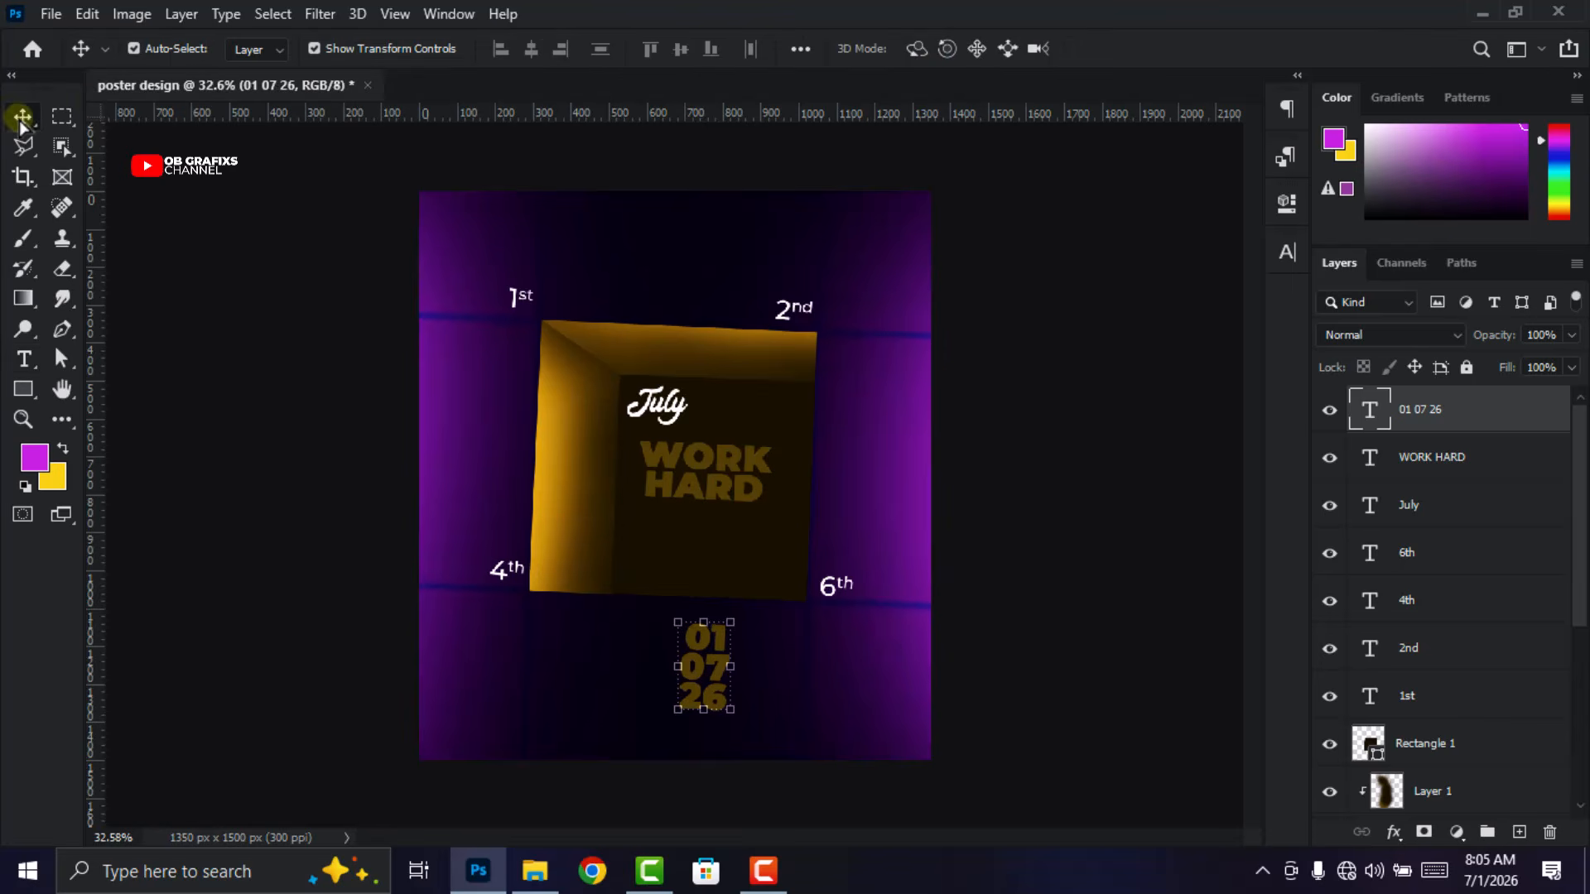
Place the "01 07 26" text on the box's left inner face and set its font to Miguel De Northern Regular
{"action": "left_click_drag", "start_coordinate": [708, 662], "coordinate": [577, 458]}
{"action": "double_click", "coordinate": [1367, 409]}
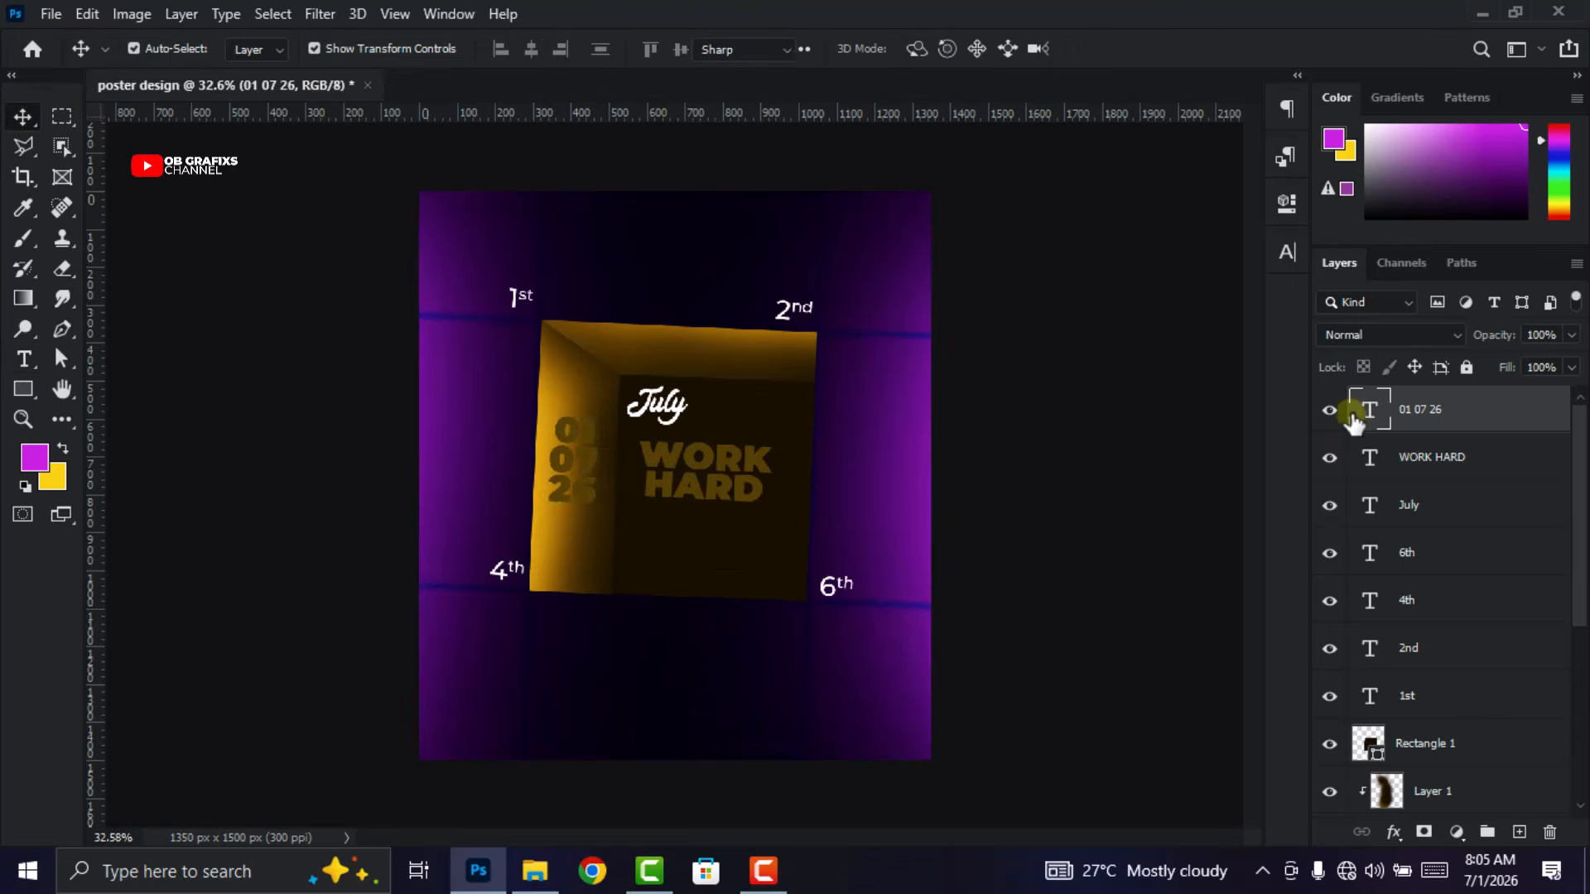
{"action": "left_click", "coordinate": [1289, 252]}
{"action": "left_click", "coordinate": [1147, 286]}
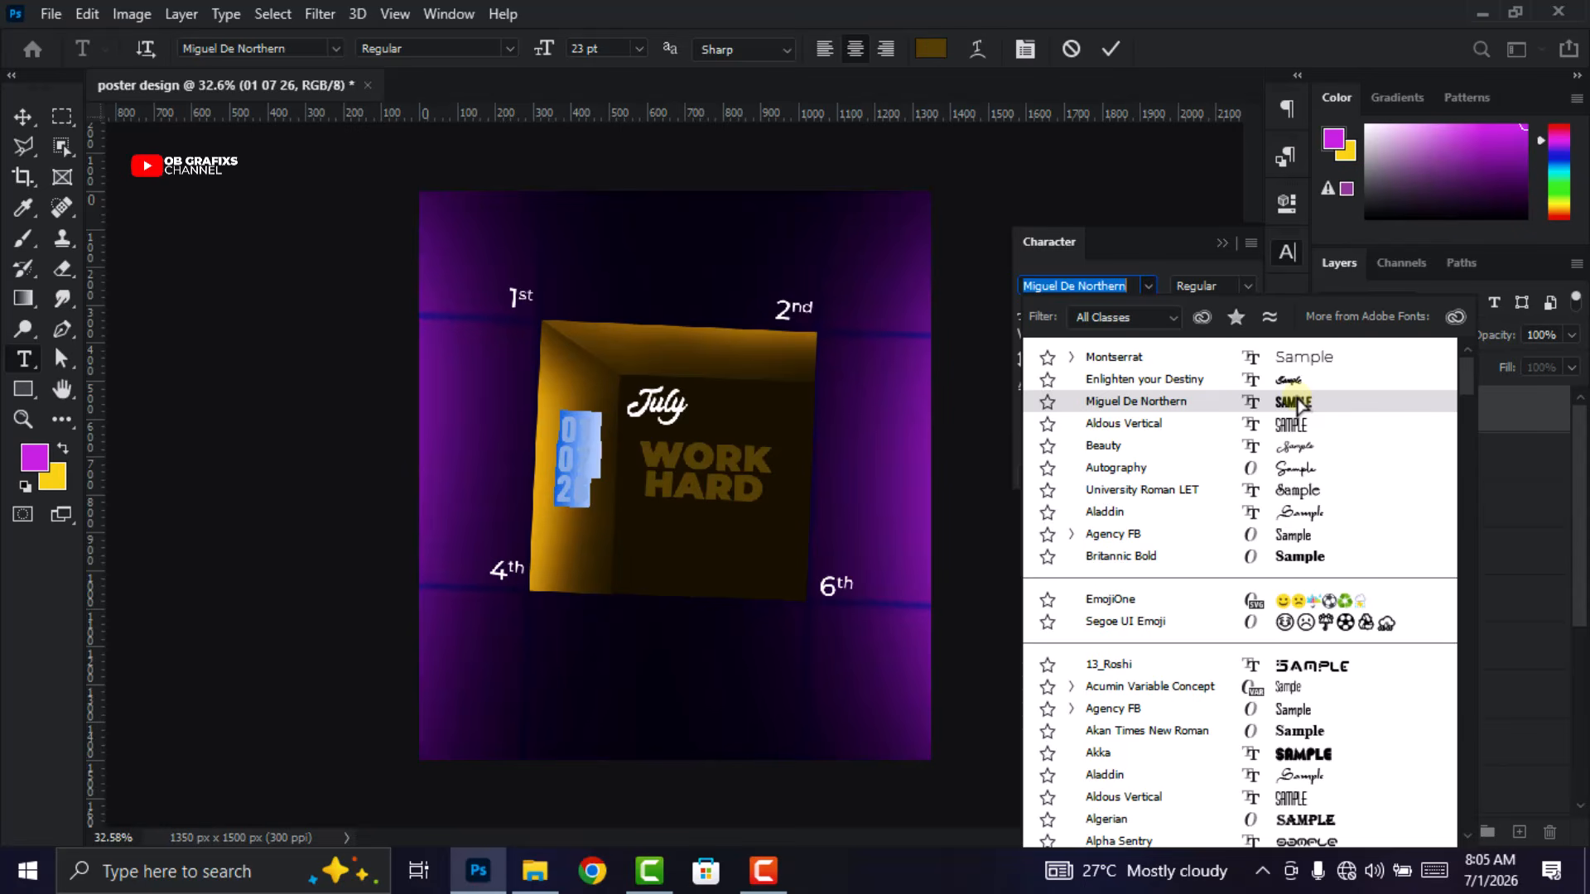
{"action": "left_click", "coordinate": [1296, 403]}
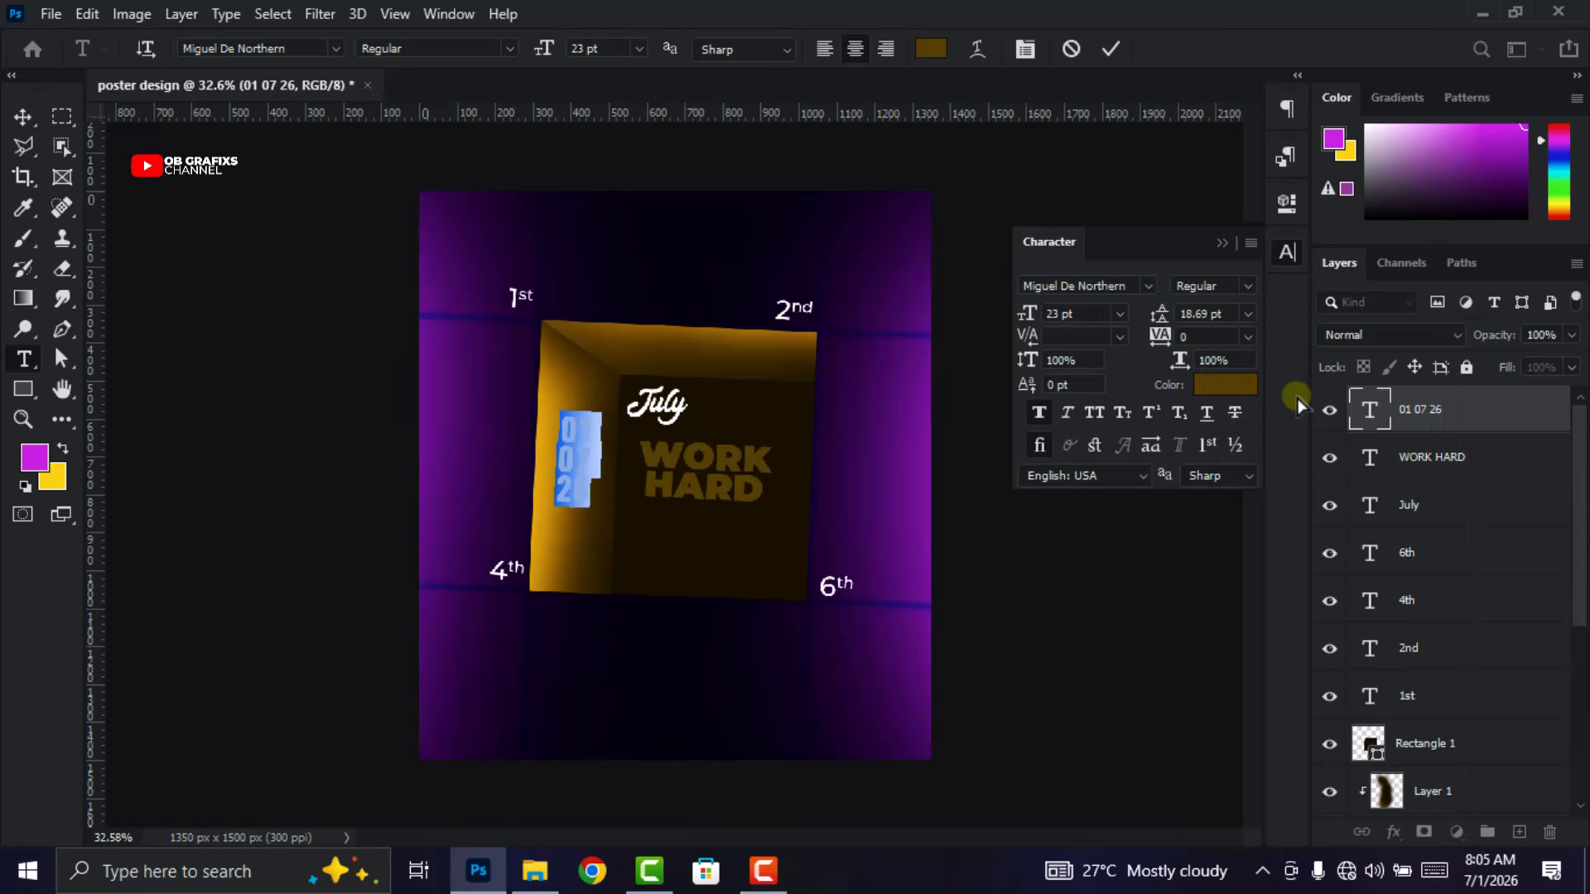
Recolour the "01 07 26" text bright yellow, #ffc134
{"action": "left_click", "coordinate": [1223, 395]}
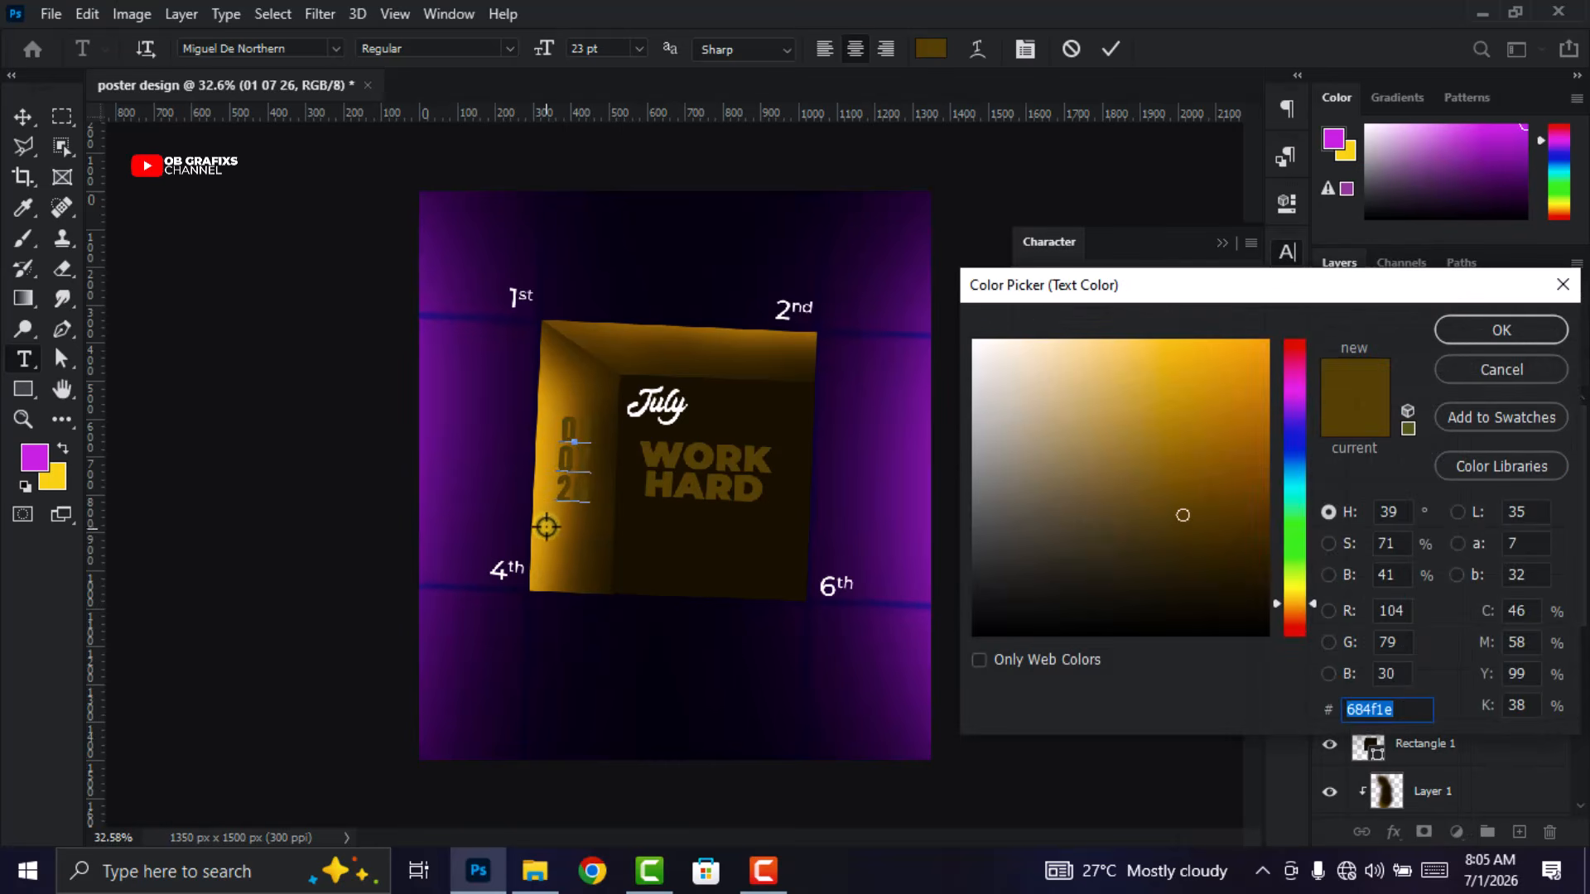
{"action": "left_click", "coordinate": [535, 532]}
{"action": "left_click", "coordinate": [1267, 345]}
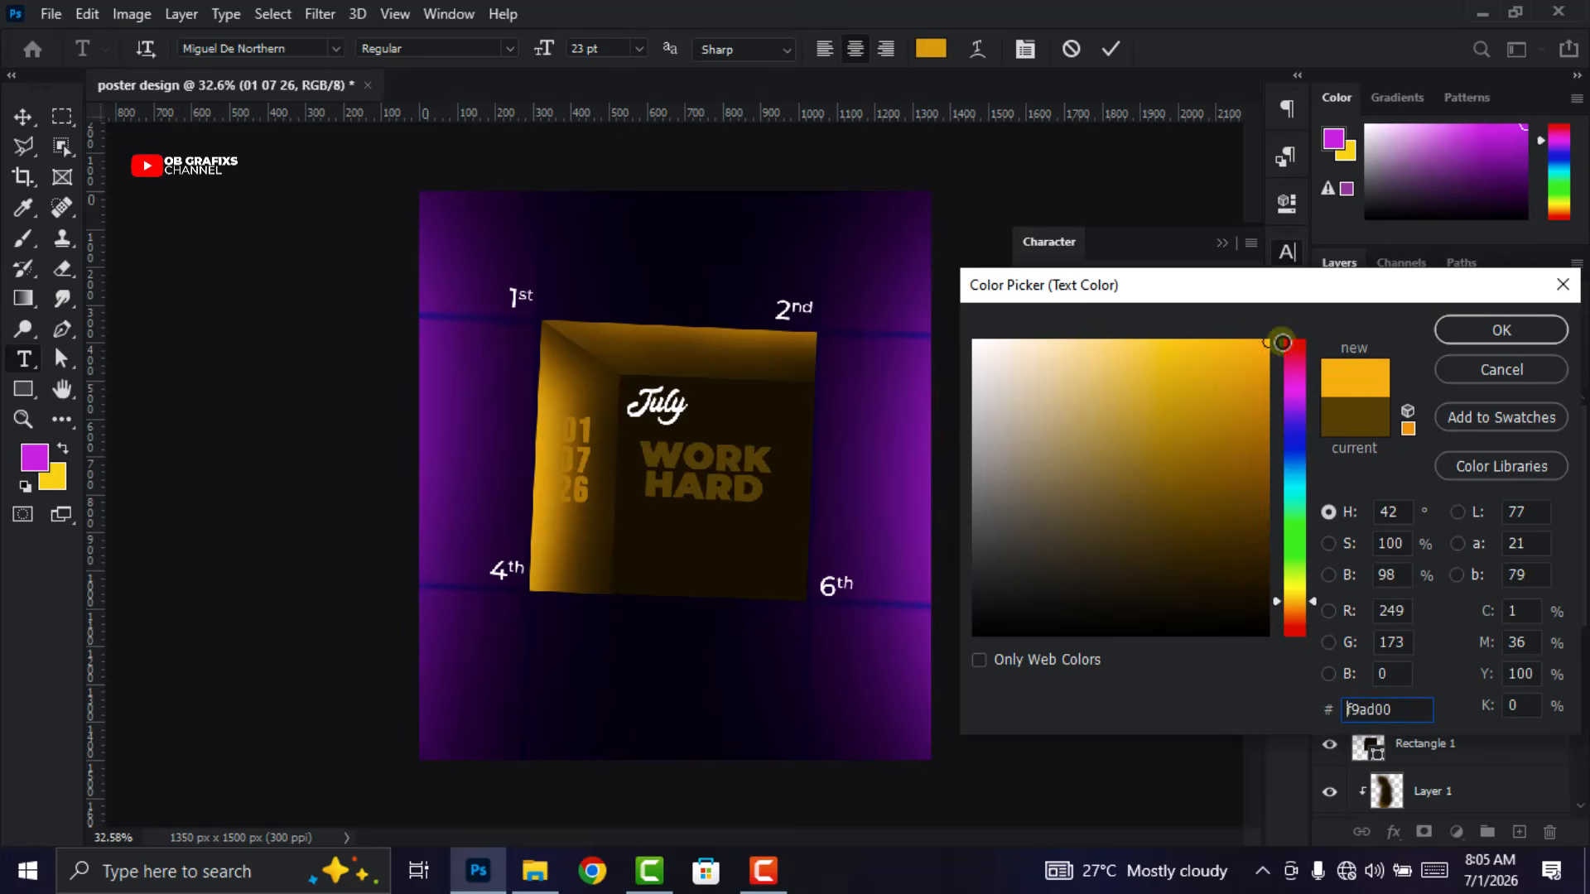
{"action": "left_click", "coordinate": [1155, 340]}
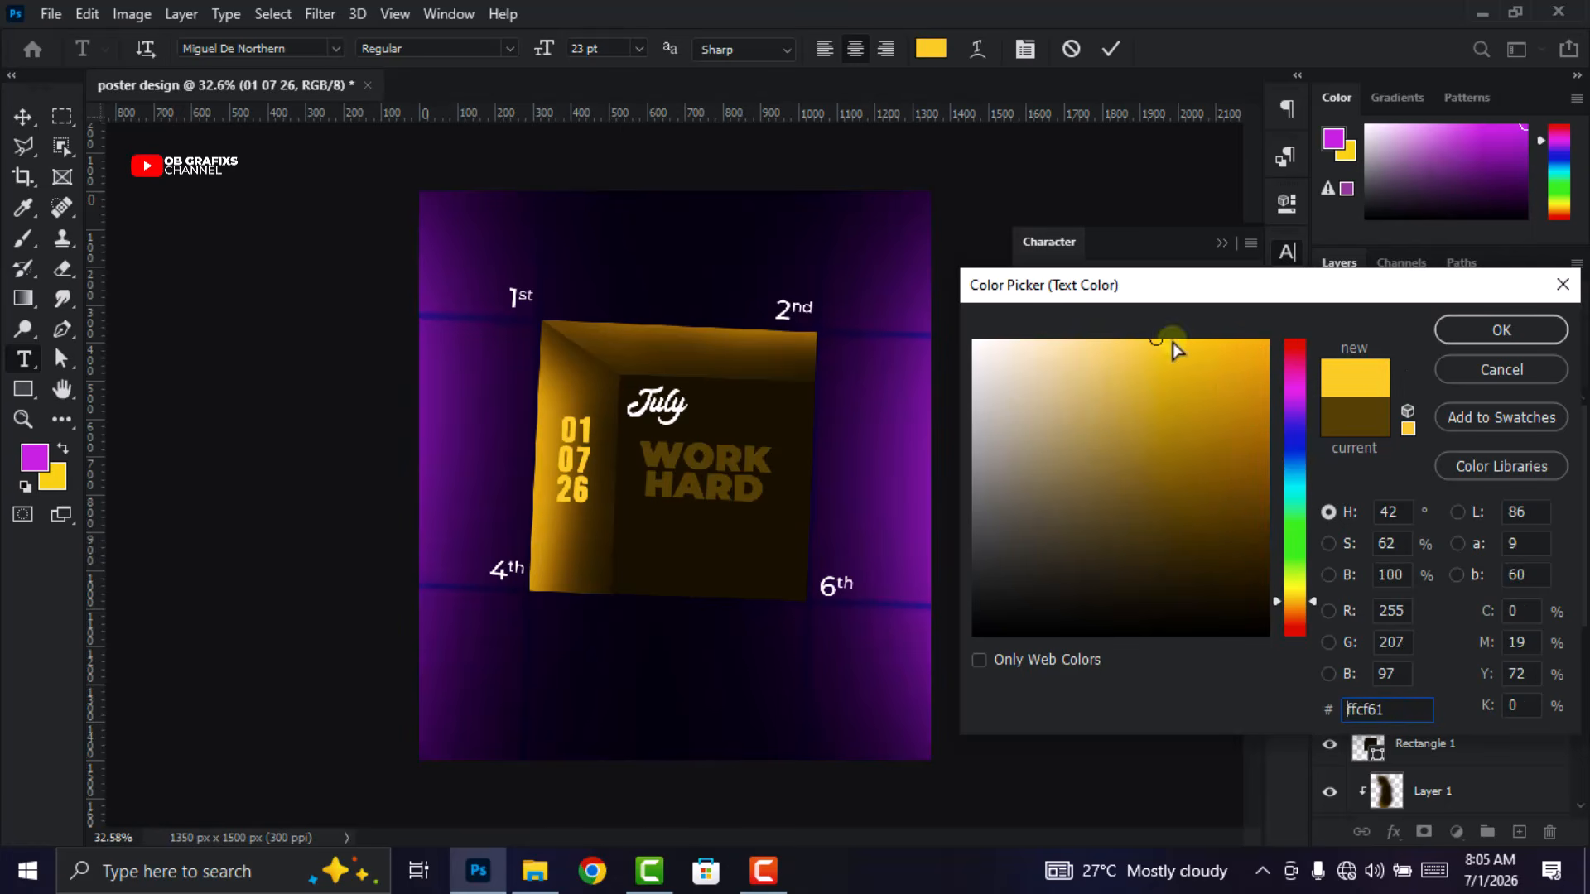
{"action": "left_click", "coordinate": [1204, 341]}
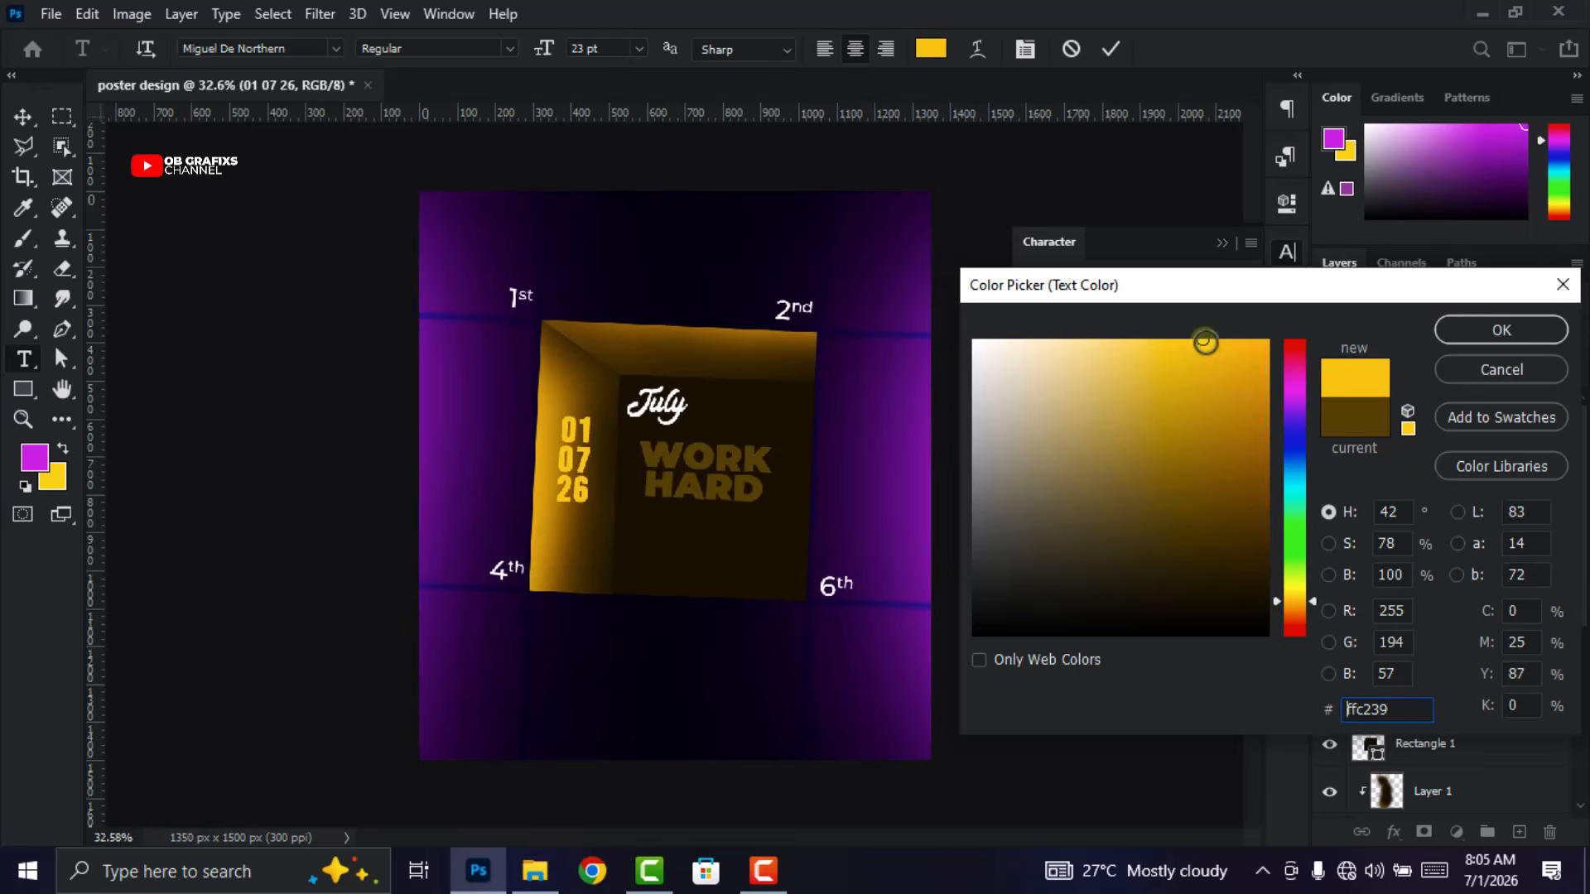
{"action": "left_click", "coordinate": [1193, 337]}
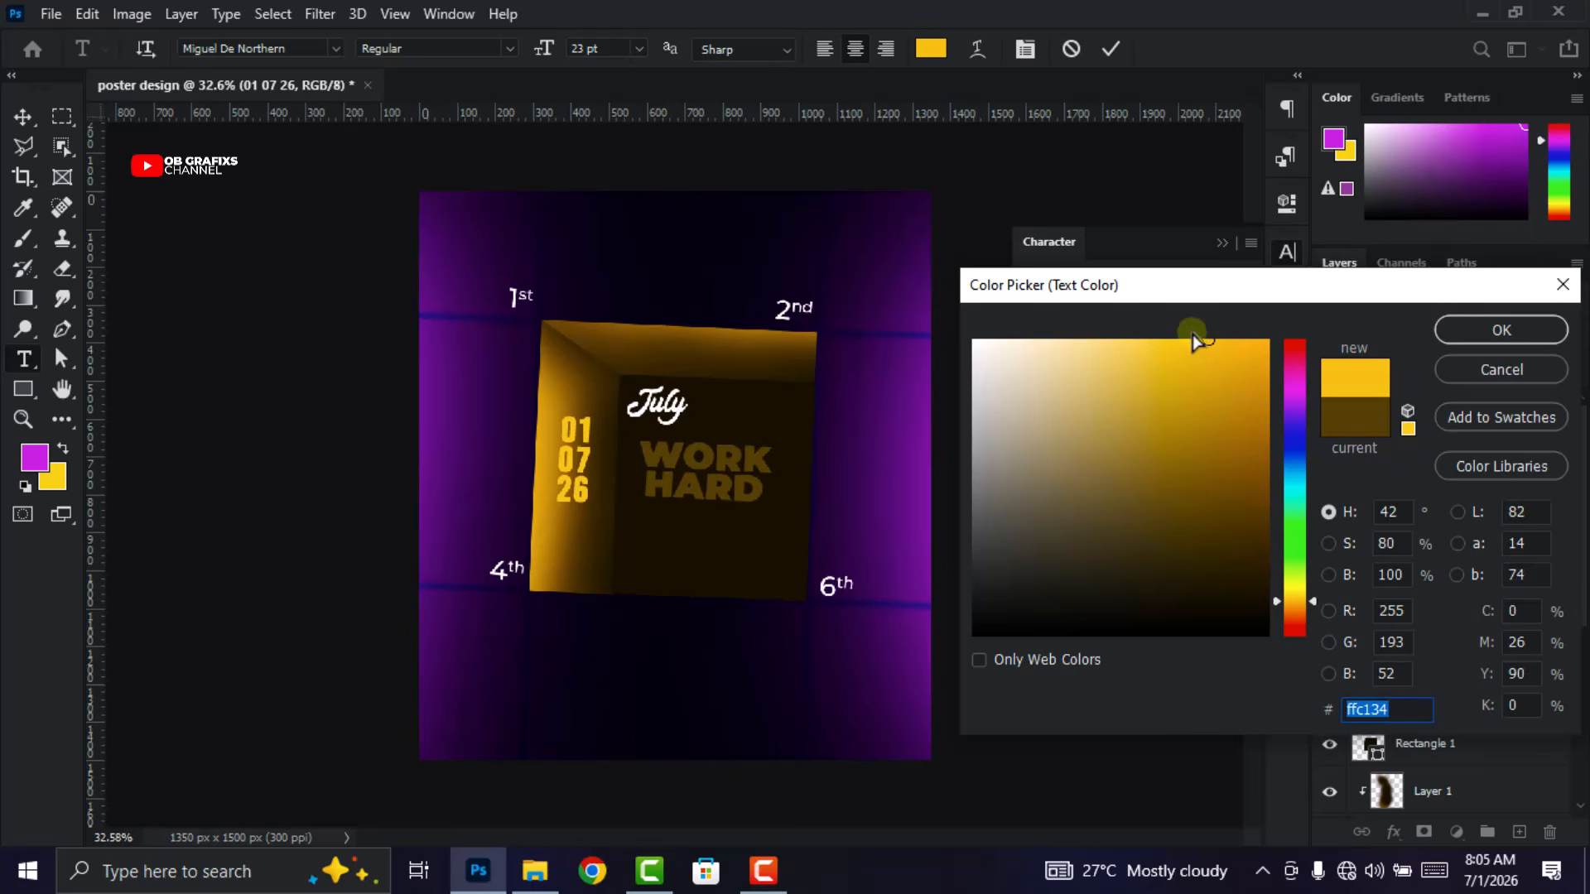
{"action": "left_click", "coordinate": [1494, 330]}
{"action": "left_click", "coordinate": [1288, 252]}
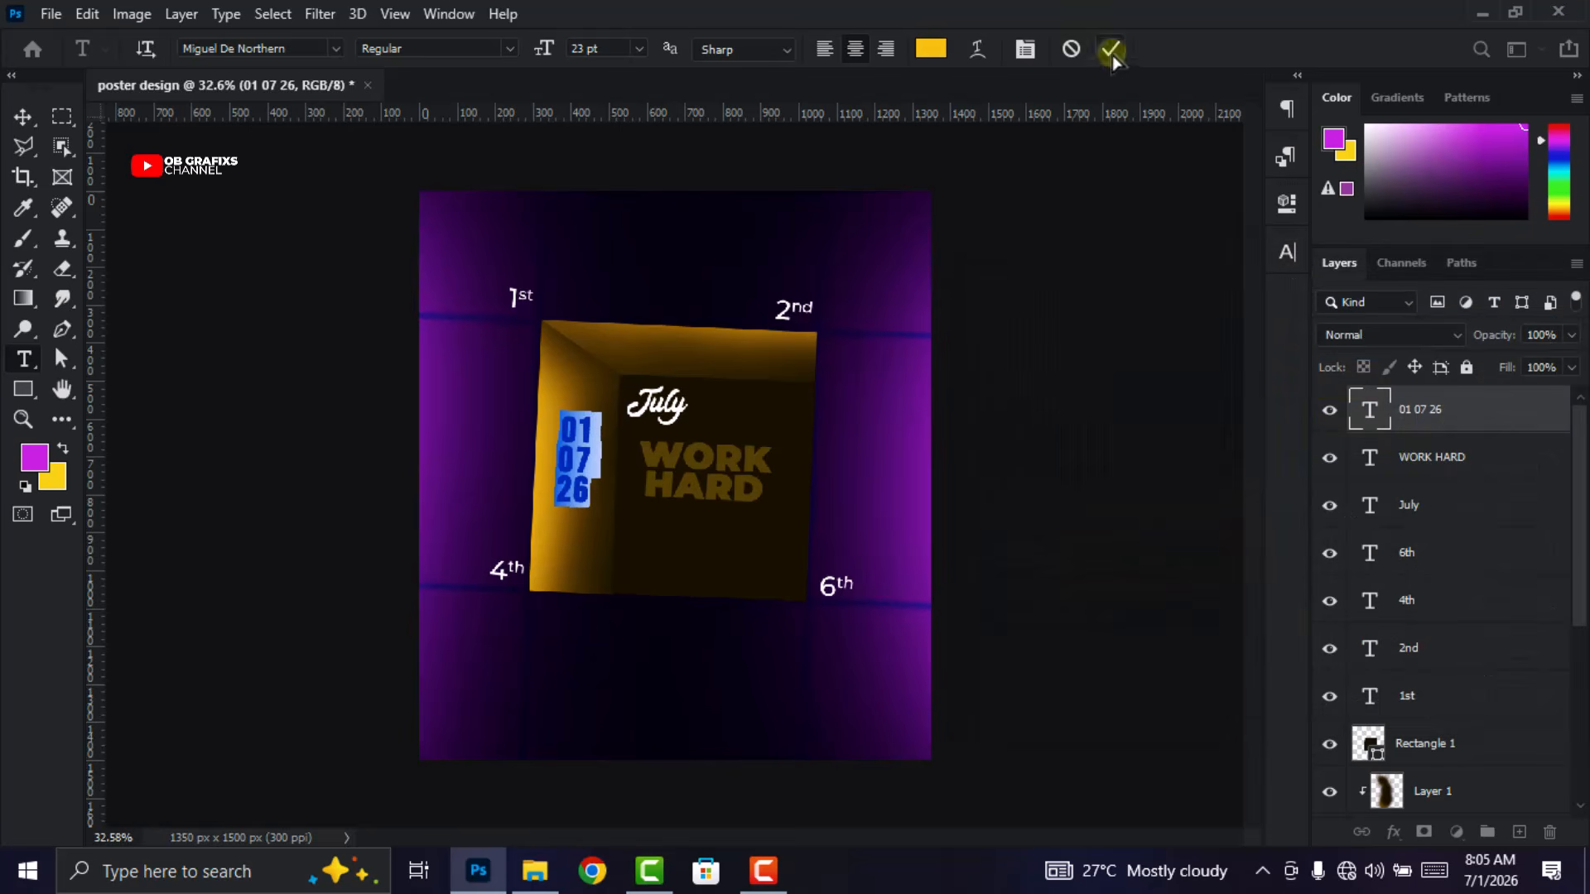
{"action": "left_click", "coordinate": [1111, 49]}
Enlarge the "01 07 26" text to about 143% on the box's left inner face
{"action": "left_click", "coordinate": [22, 117]}
{"action": "scroll", "coordinate": [586, 549], "scroll_direction": "up", "scroll_amount": 2}
{"action": "left_click_drag", "start_coordinate": [552, 488], "coordinate": [553, 546]}
{"action": "key", "text": "ctrl+t"}
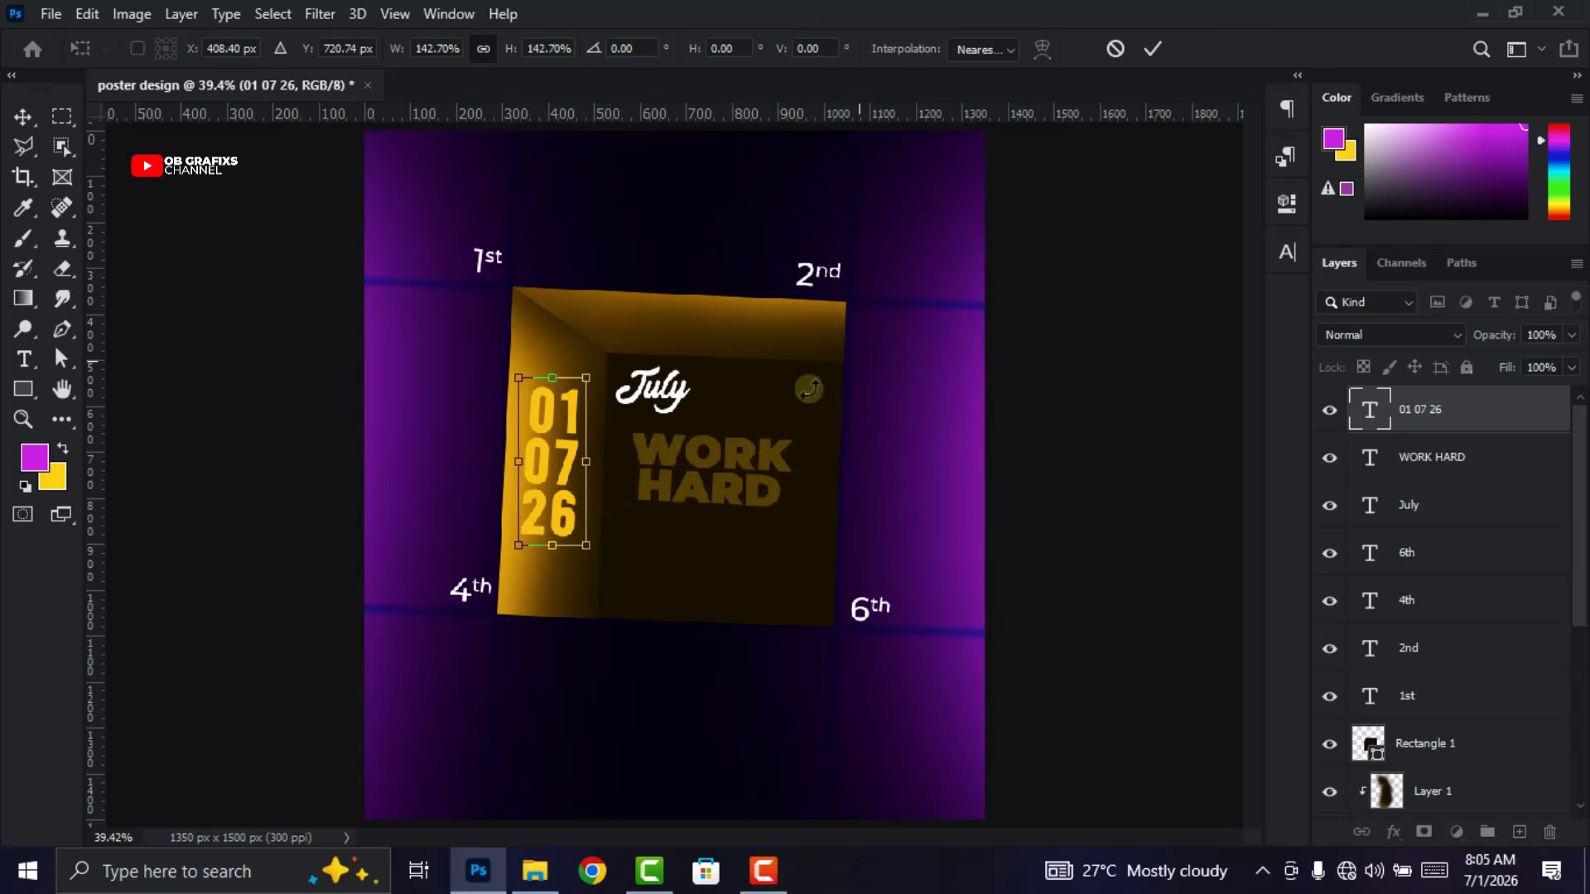
{"action": "left_click", "coordinate": [1152, 48]}
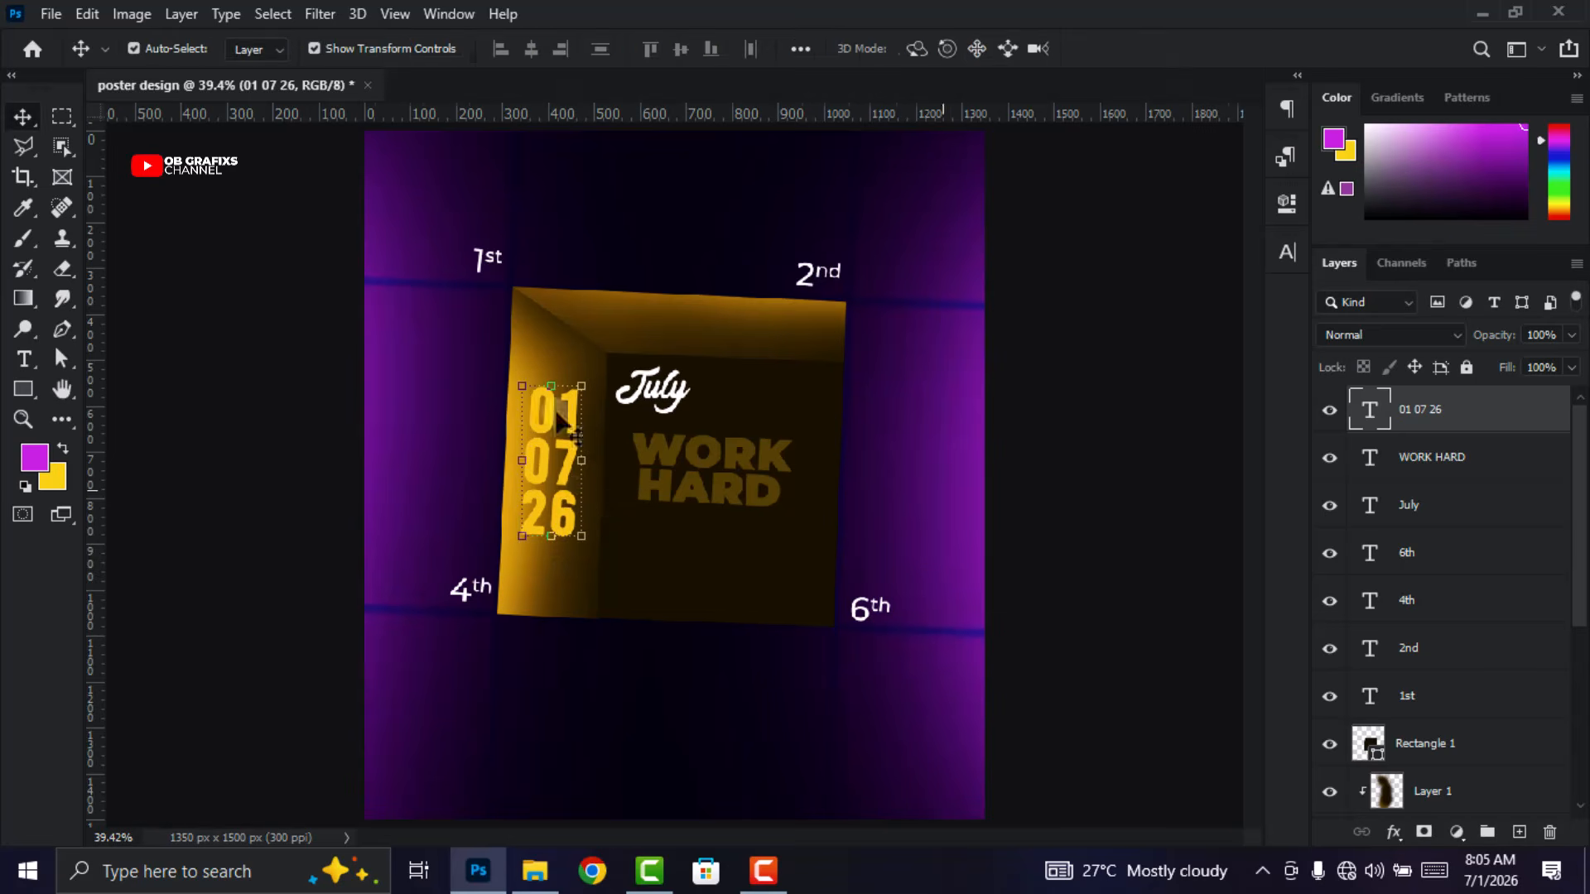
Narrow and skew the "01 07 26" text to follow the perspective of the box's left inner face
{"action": "scroll", "coordinate": [609, 460], "scroll_direction": "down", "scroll_amount": 1}
{"action": "key", "text": "ctrl+t"}
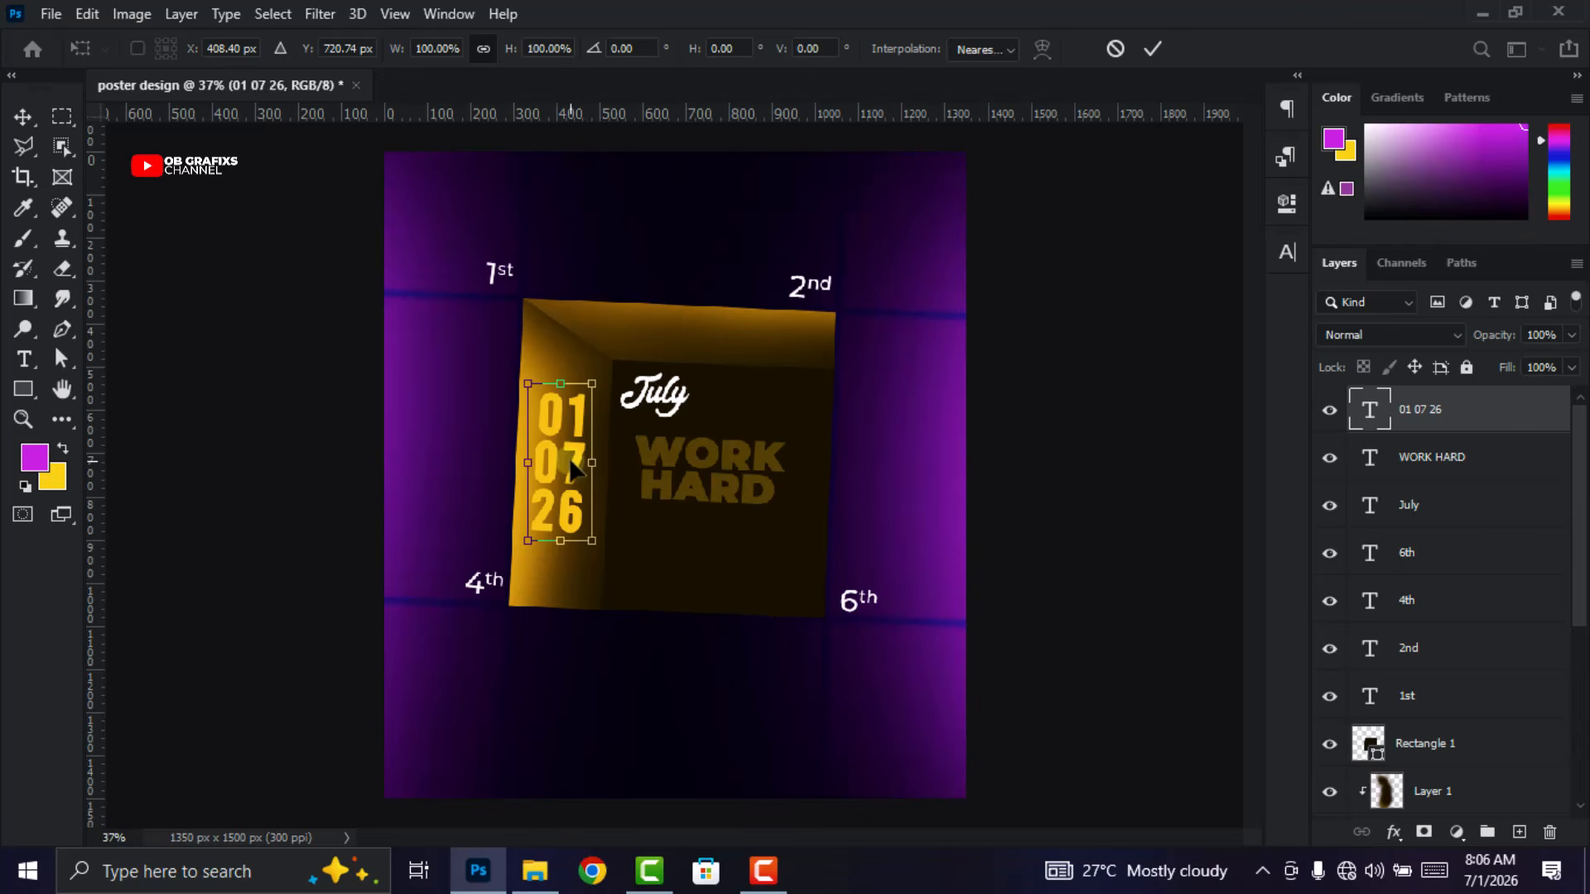
{"action": "left_click", "coordinate": [1152, 48]}
{"action": "scroll", "coordinate": [577, 410], "scroll_direction": "up", "scroll_amount": 1}
{"action": "scroll", "coordinate": [549, 482], "scroll_direction": "up", "scroll_amount": 1}
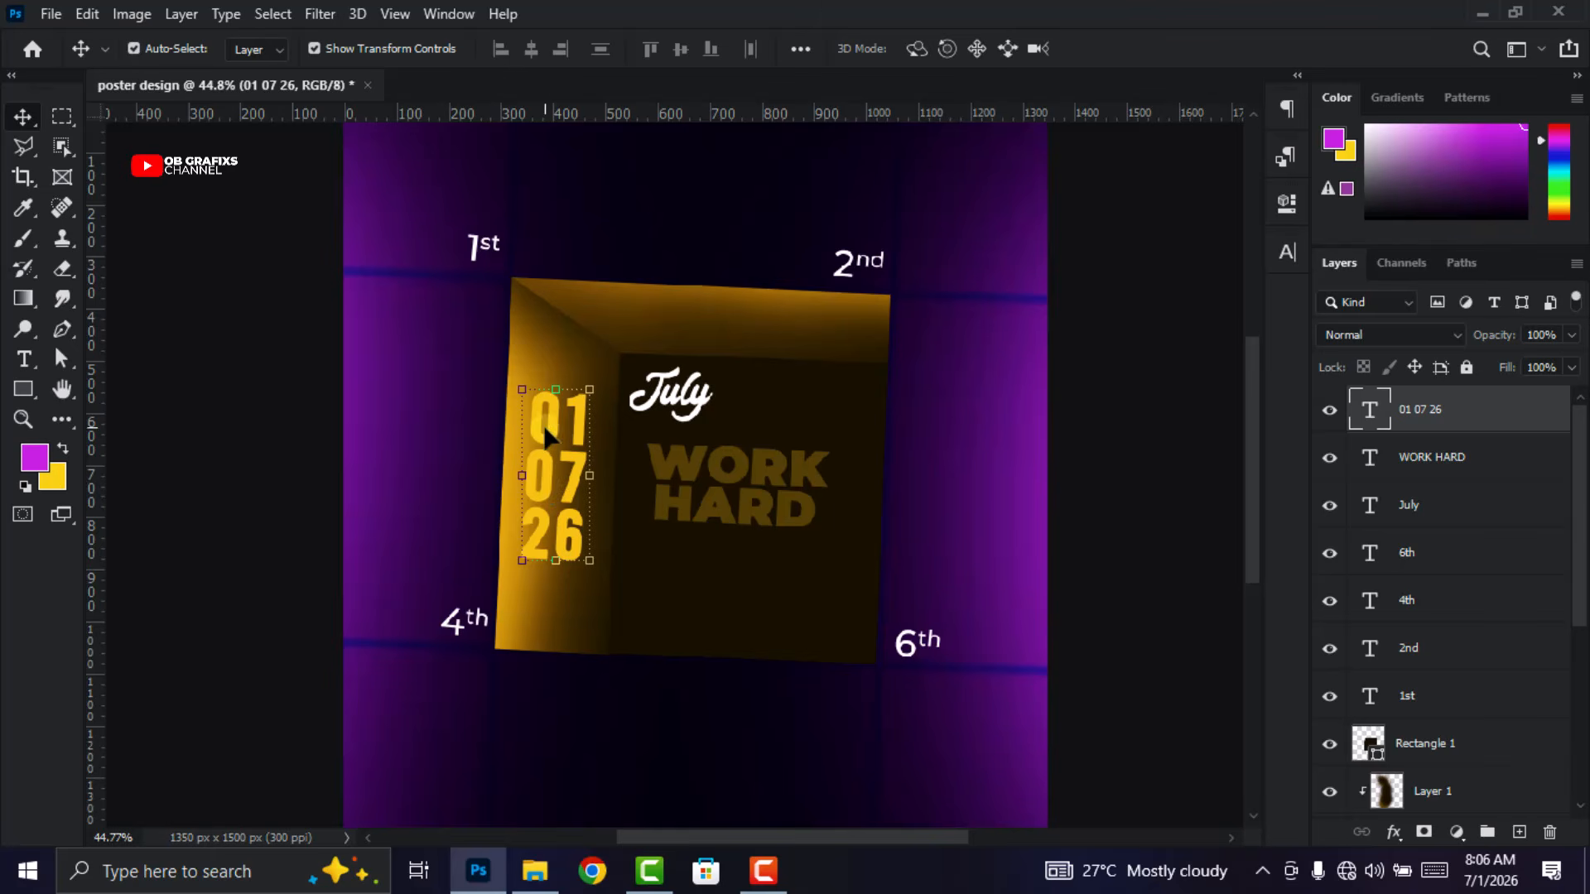
{"action": "scroll", "coordinate": [559, 397], "scroll_direction": "up", "scroll_amount": 3}
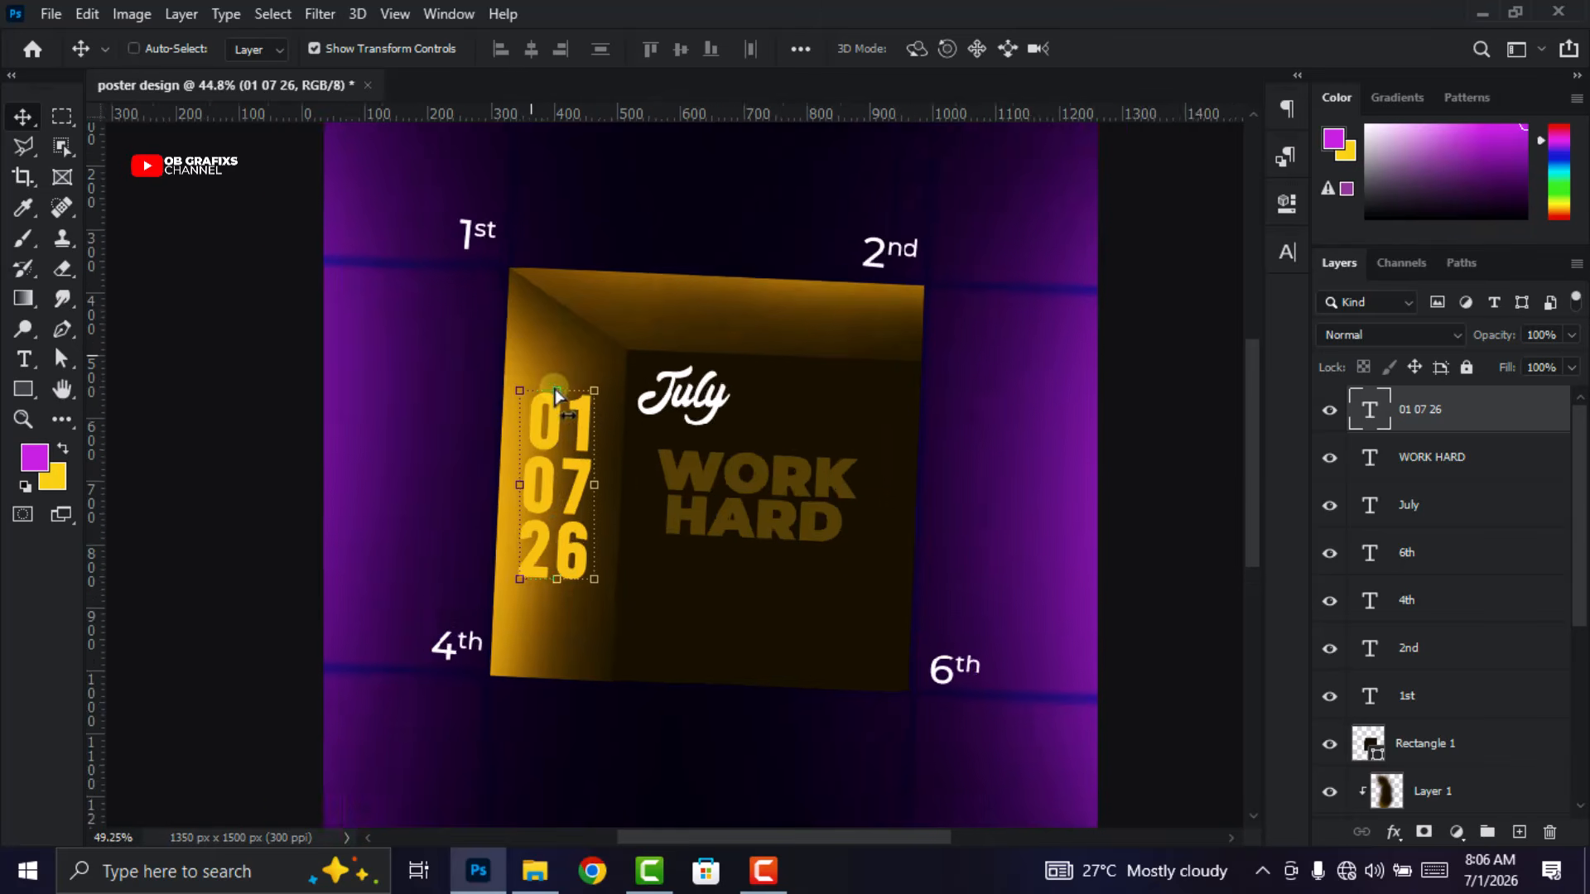
{"action": "left_click_drag", "start_coordinate": [604, 505], "coordinate": [558, 521]}
{"action": "scroll", "coordinate": [609, 534], "scroll_direction": "down", "scroll_amount": 1}
{"action": "left_click_drag", "start_coordinate": [587, 662], "coordinate": [583, 661]}
{"action": "key", "text": "Return"}
{"action": "scroll", "coordinate": [773, 554], "scroll_direction": "down", "scroll_amount": 8}
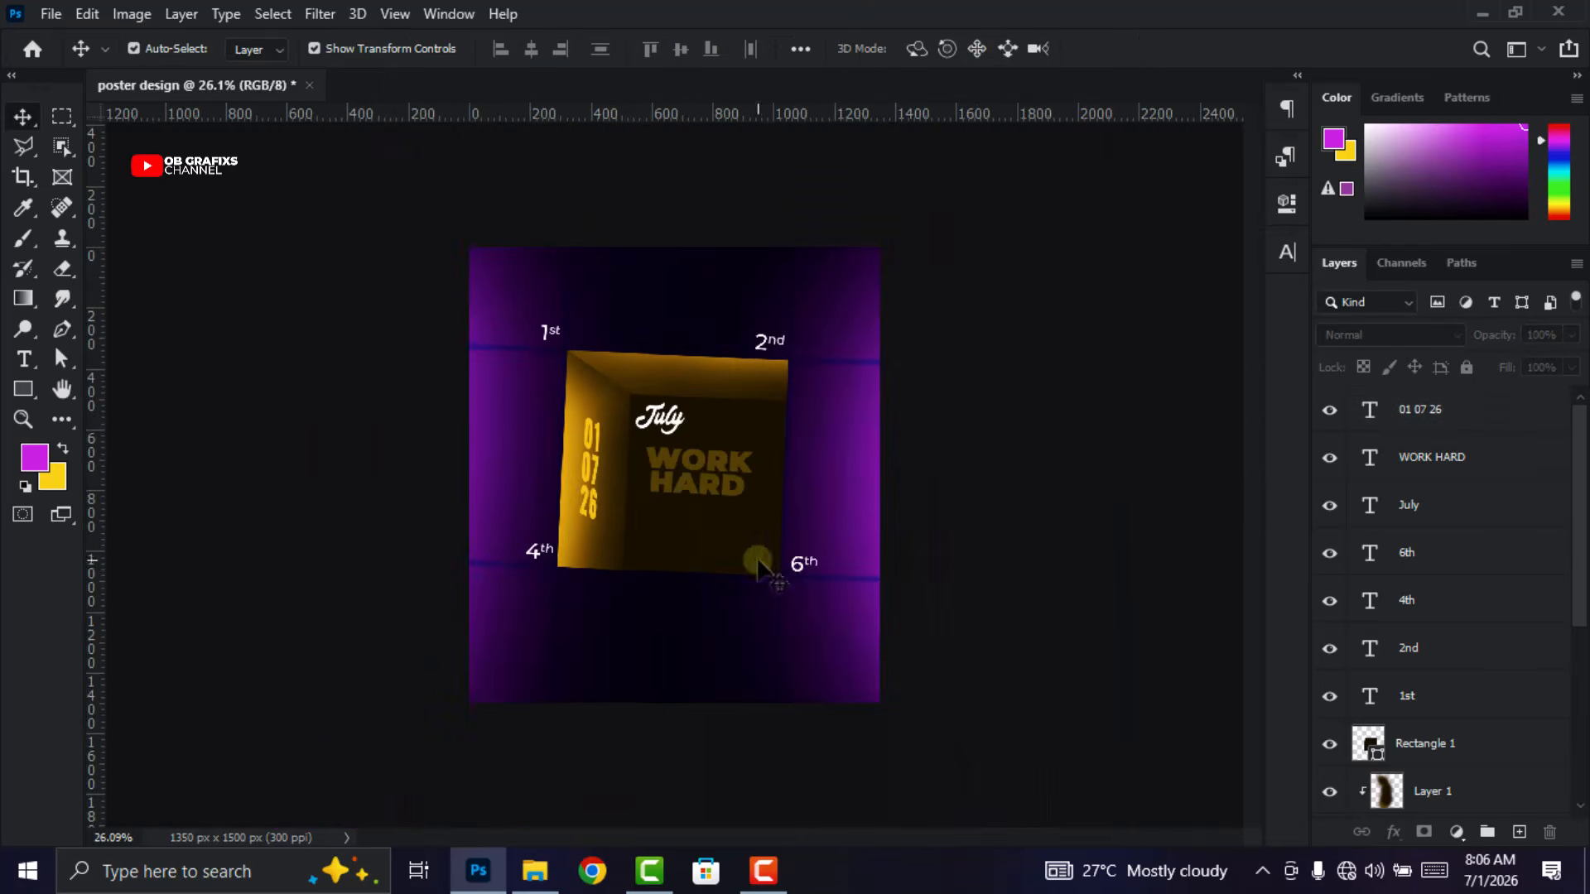
Rotate the "01 07 26" text by about -0.47° and narrow it slightly more
{"action": "scroll", "coordinate": [571, 522], "scroll_direction": "up", "scroll_amount": 9}
{"action": "scroll", "coordinate": [643, 500], "scroll_direction": "down", "scroll_amount": 2}
{"action": "left_click", "coordinate": [634, 534]}
{"action": "left_click_drag", "start_coordinate": [658, 608], "coordinate": [660, 608]}
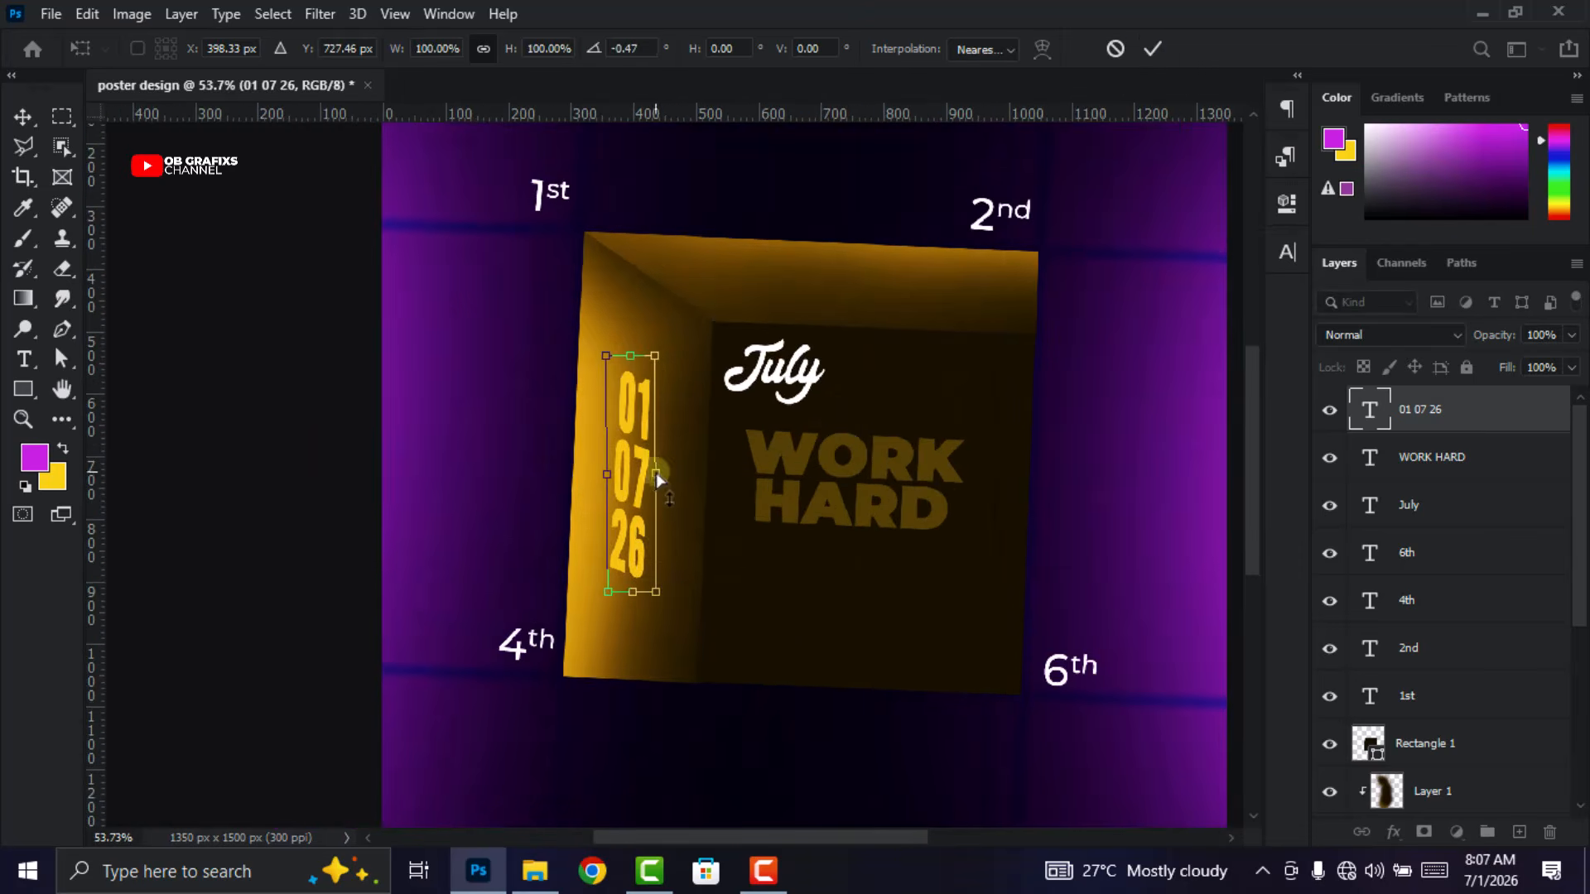
{"action": "left_click_drag", "start_coordinate": [657, 475], "coordinate": [645, 479]}
{"action": "key", "text": "Return"}
Fine-tune the slant and position of the "01 07 26" text along the box's left inner face
{"action": "scroll", "coordinate": [572, 535], "scroll_direction": "down", "scroll_amount": 6}
{"action": "scroll", "coordinate": [571, 535], "scroll_direction": "up", "scroll_amount": 1}
{"action": "left_click", "coordinate": [567, 526]}
{"action": "left_click_drag", "start_coordinate": [579, 544], "coordinate": [568, 575]}
{"action": "left_click", "coordinate": [1026, 403]}
{"action": "scroll", "coordinate": [546, 537], "scroll_direction": "up", "scroll_amount": 2}
{"action": "left_click", "coordinate": [546, 536]}
{"action": "left_click_drag", "start_coordinate": [519, 367], "coordinate": [509, 366]}
{"action": "key", "text": "Return"}
{"action": "scroll", "coordinate": [728, 649], "scroll_direction": "down", "scroll_amount": 2}
{"action": "scroll", "coordinate": [663, 657], "scroll_direction": "up", "scroll_amount": 2}
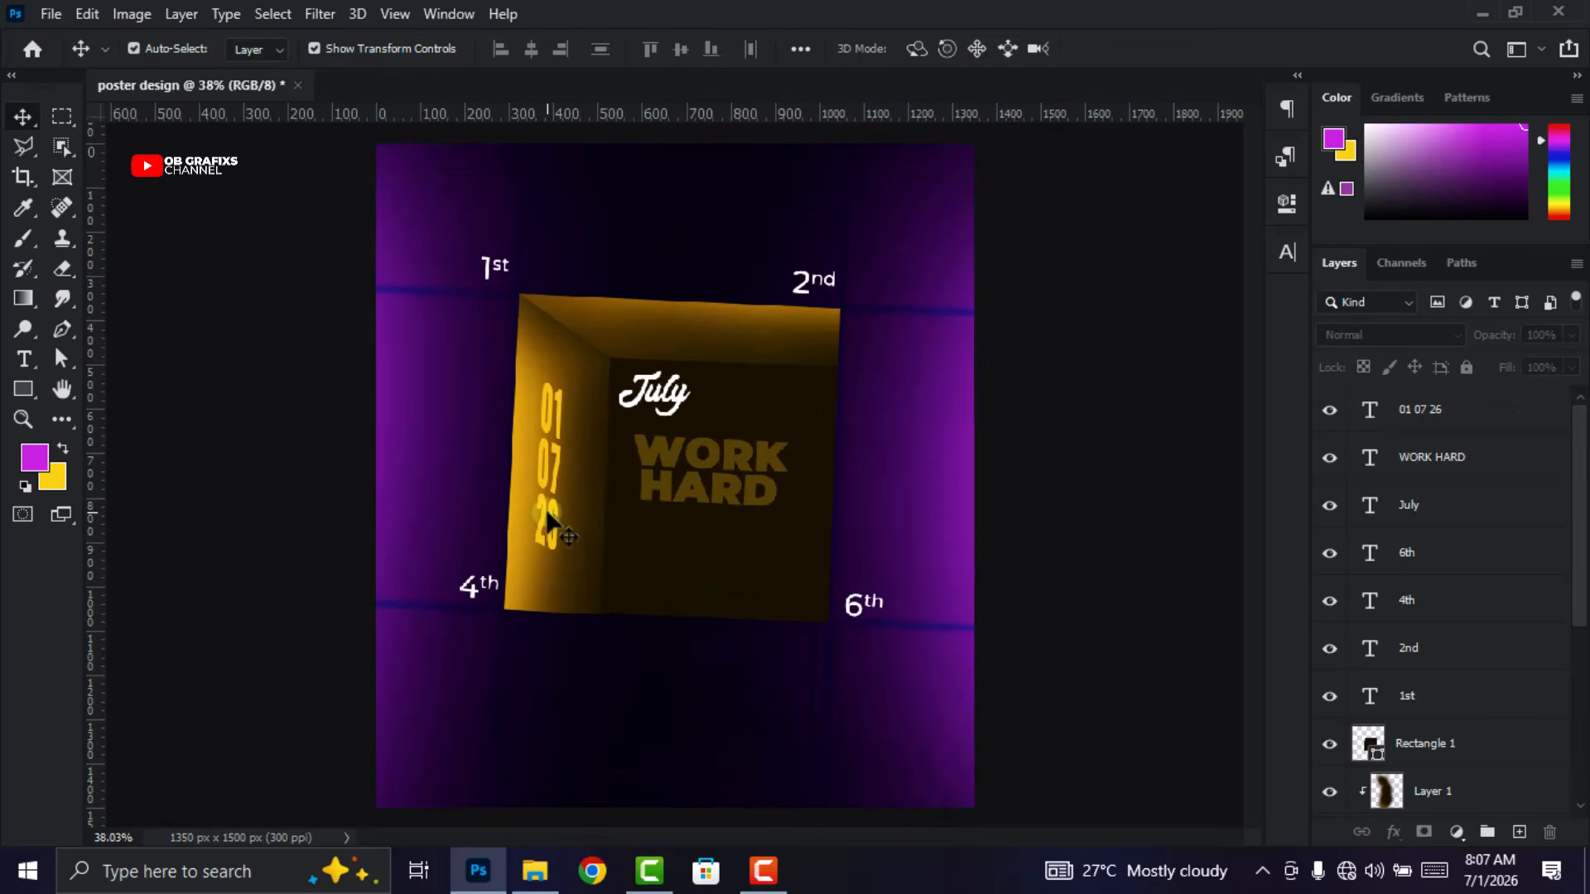
{"action": "left_click", "coordinate": [553, 519]}
{"action": "left_click", "coordinate": [974, 436]}
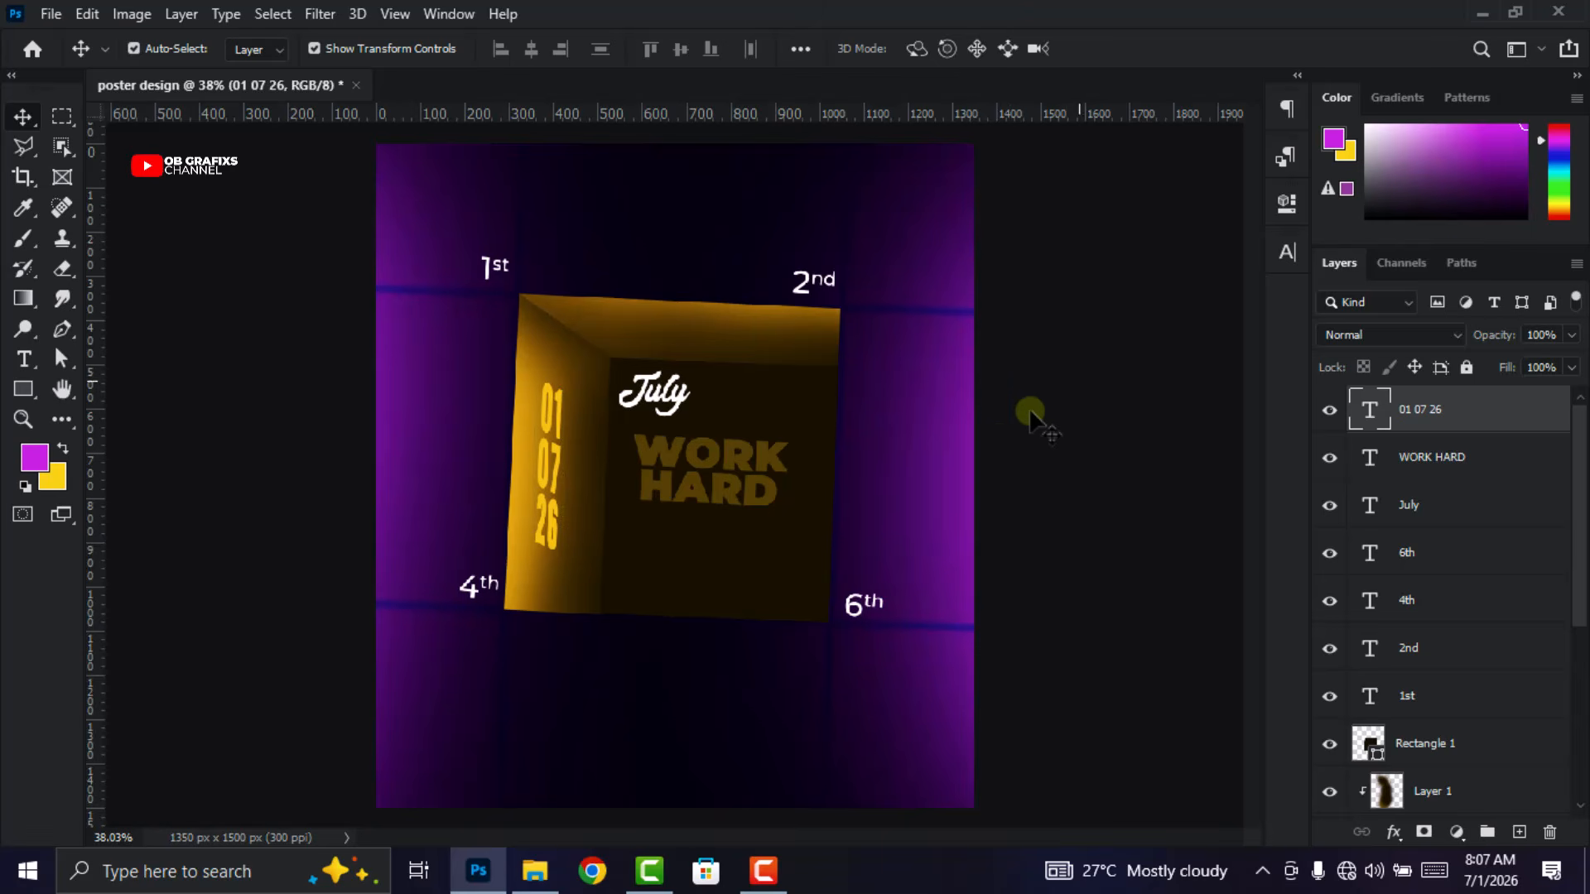
{"action": "left_click", "coordinate": [555, 474]}
{"action": "scroll", "coordinate": [696, 521], "scroll_direction": "down", "scroll_amount": 2}
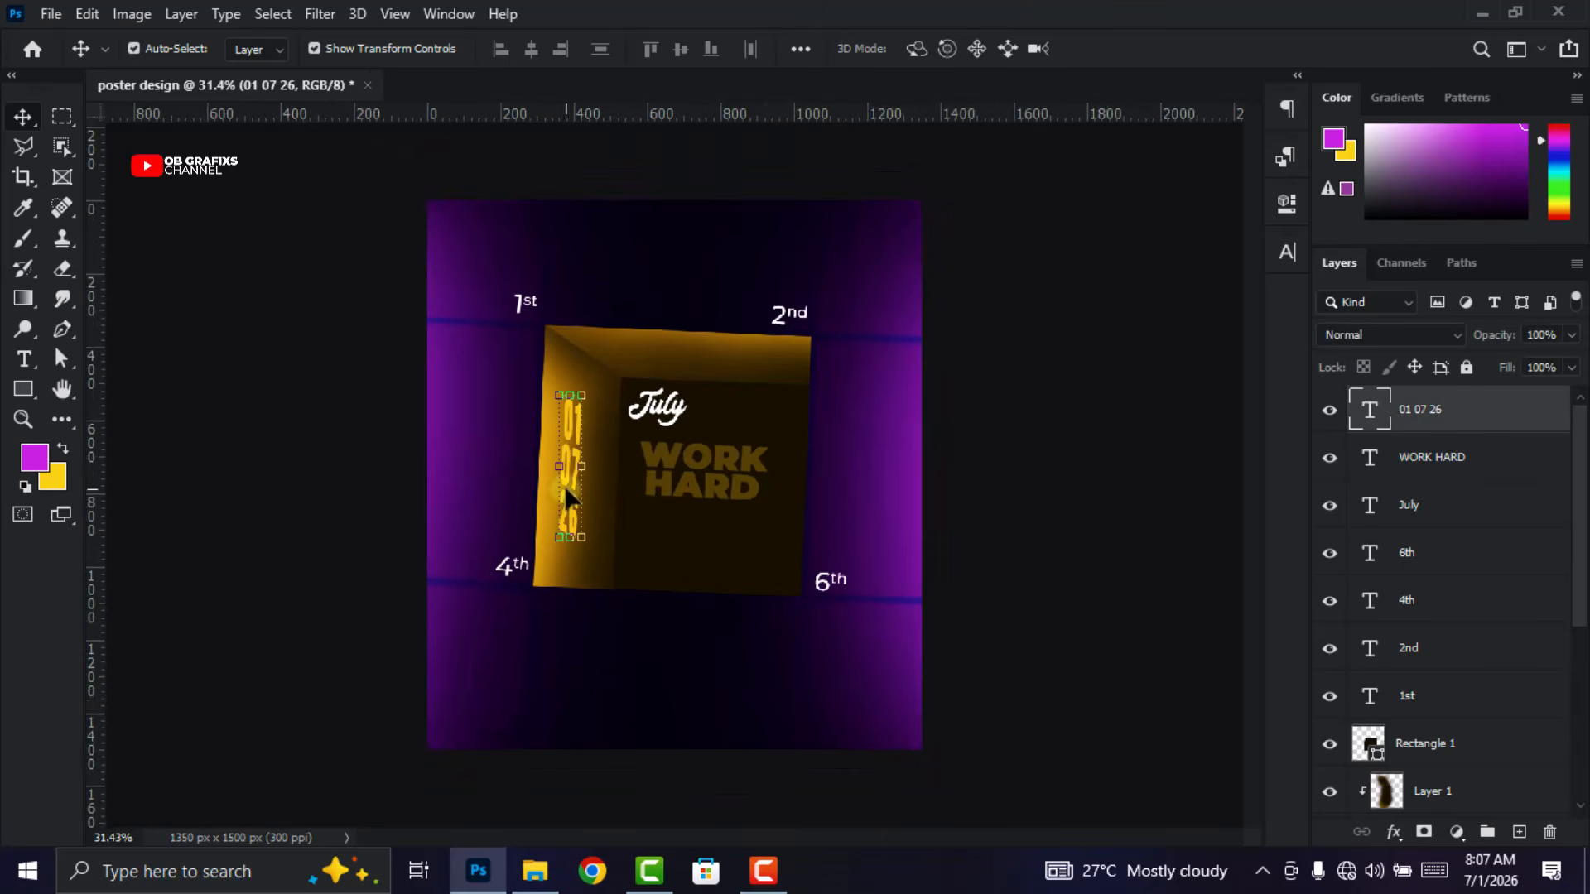
{"action": "left_click", "coordinate": [998, 513]}
{"action": "scroll", "coordinate": [568, 540], "scroll_direction": "up", "scroll_amount": 1}
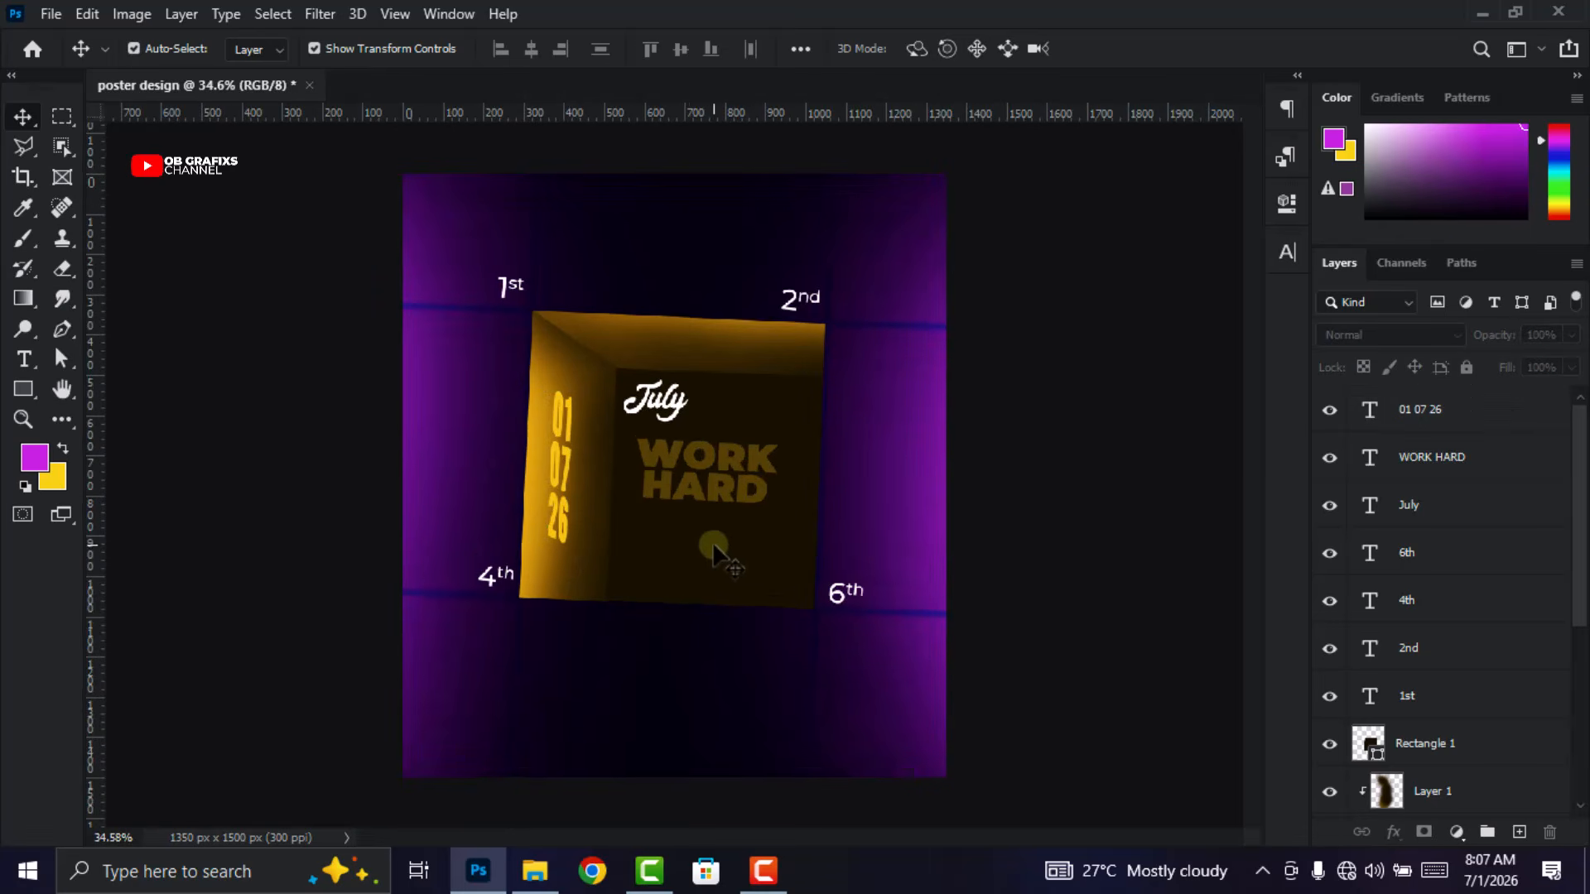
{"action": "scroll", "coordinate": [709, 549], "scroll_direction": "down", "scroll_amount": 1}
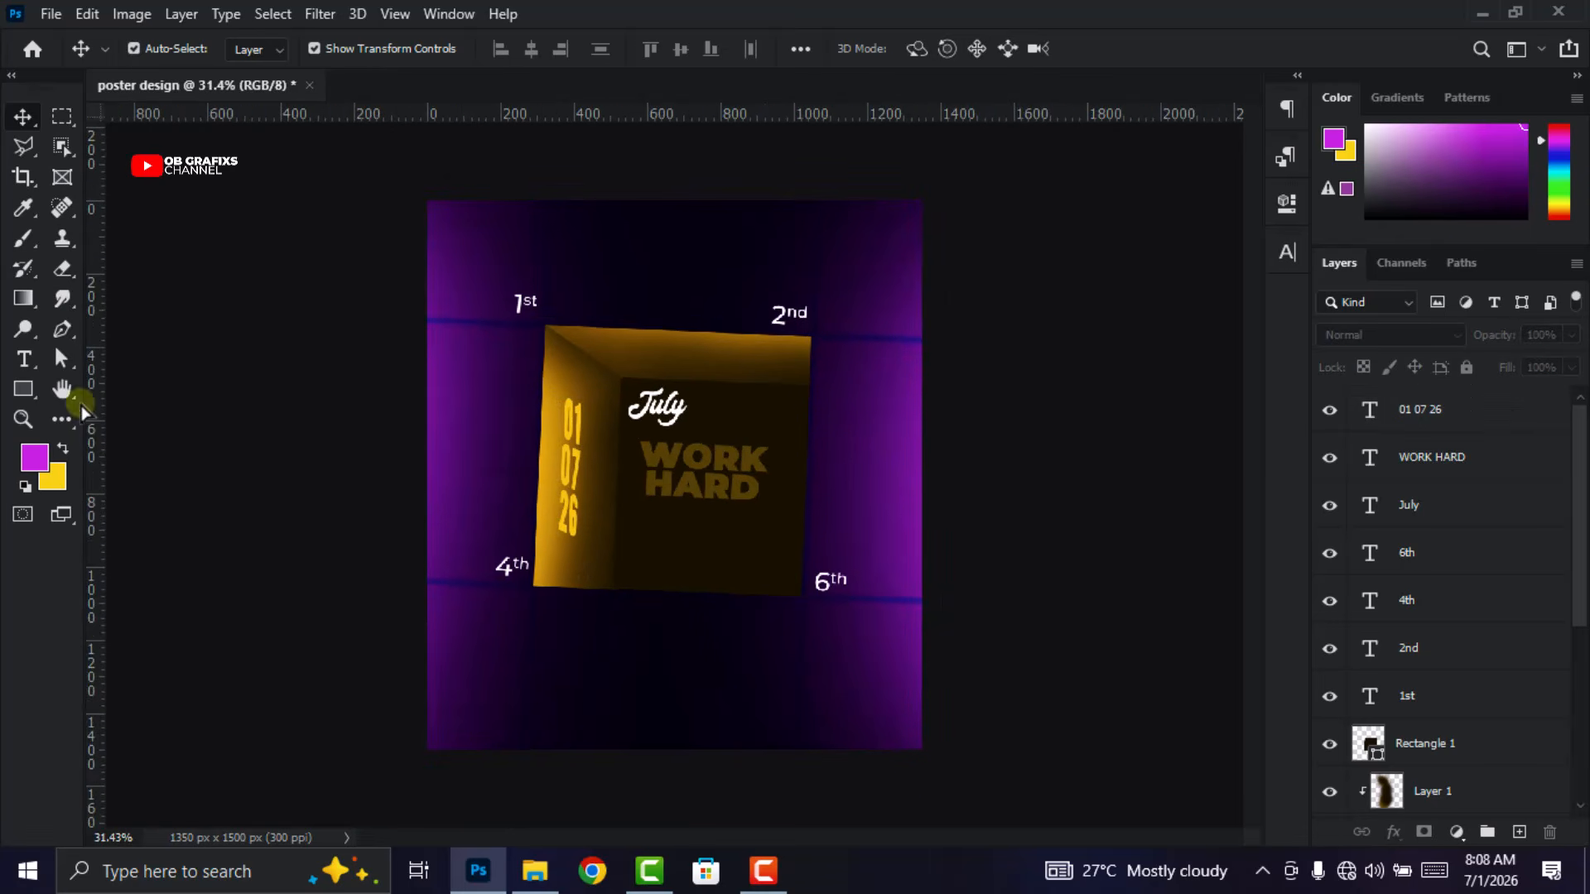
Add a white placeholder paragraph text box below the yellow box, between the 4th and 6th labels
{"action": "left_click", "coordinate": [25, 360]}
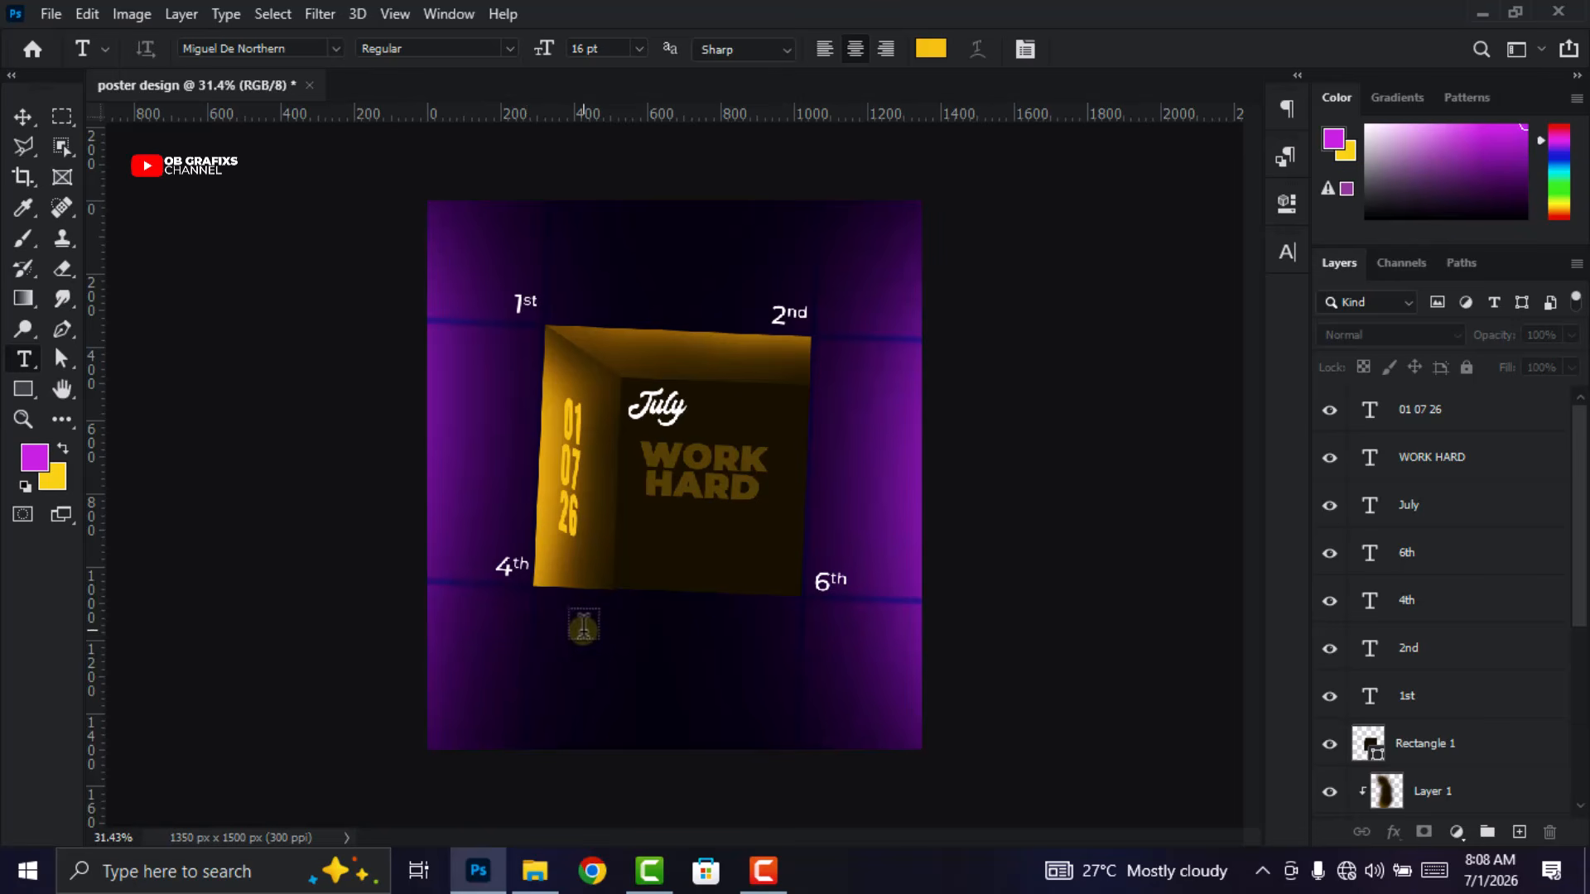
{"action": "left_click_drag", "start_coordinate": [570, 621], "coordinate": [785, 659]}
{"action": "left_click", "coordinate": [931, 48]}
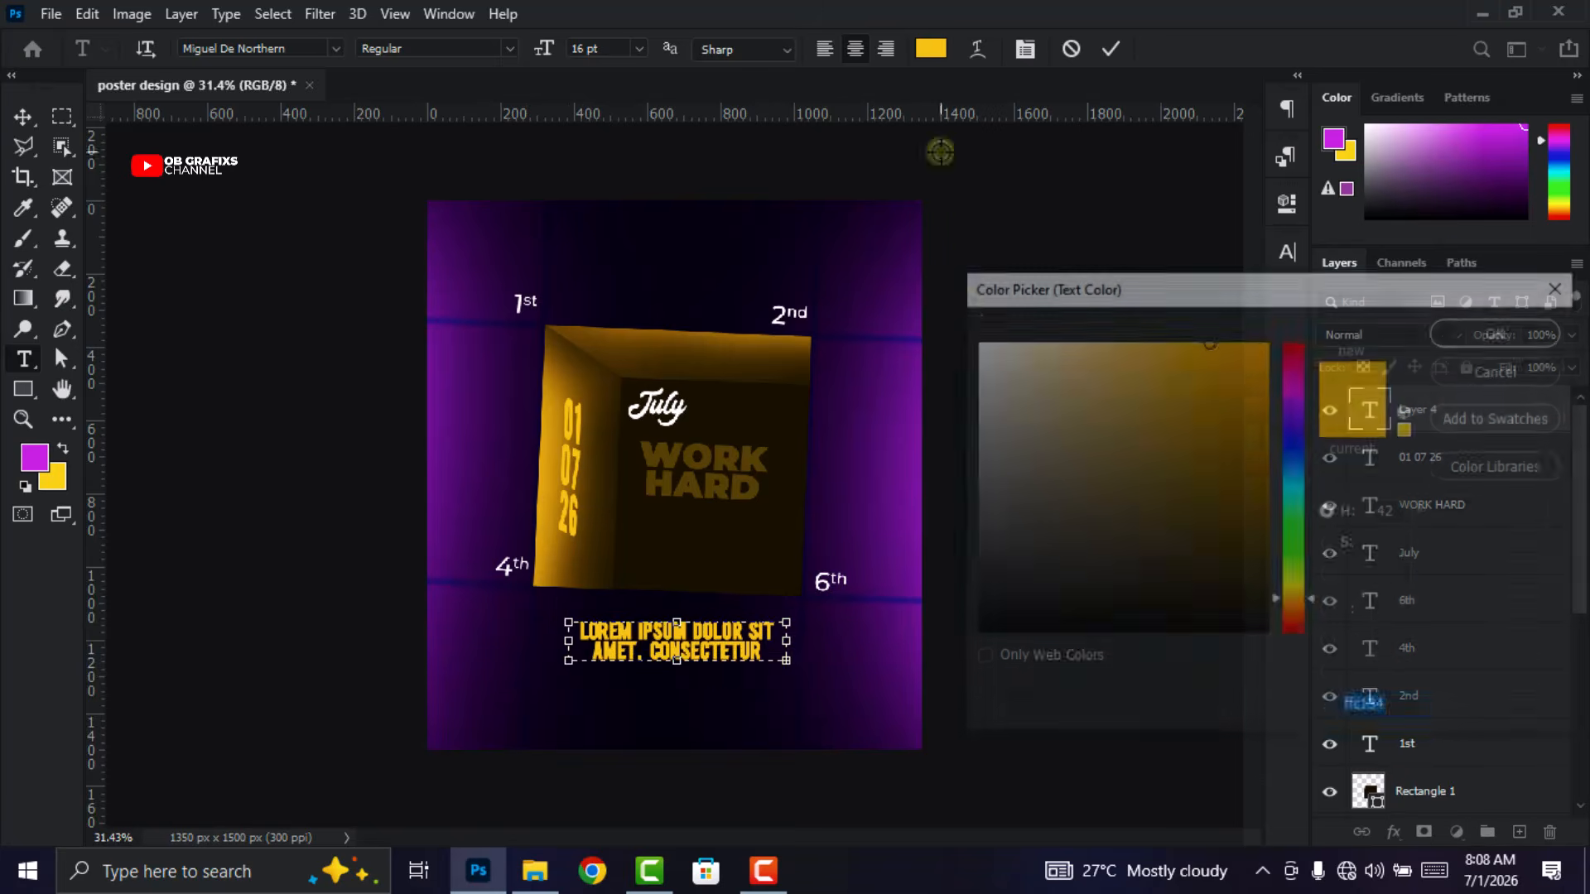
{"action": "left_click", "coordinate": [975, 341]}
{"action": "left_click", "coordinate": [1451, 333]}
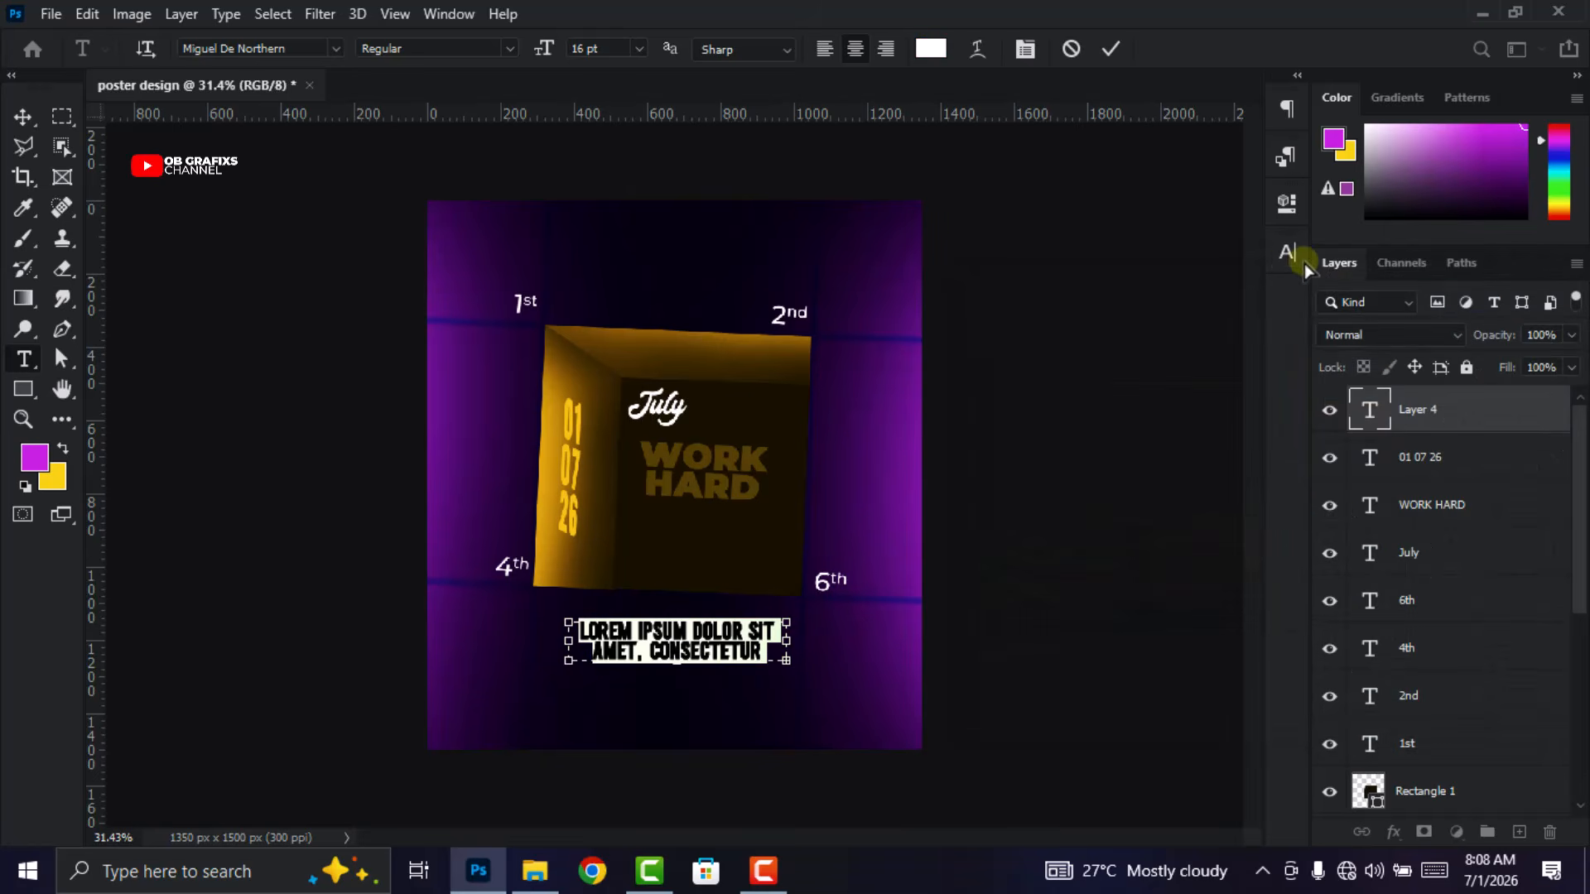
Format the placeholder paragraph as 5 pt Montserrat Regular with faux bold turned off
{"action": "left_click", "coordinate": [1287, 255]}
{"action": "left_click", "coordinate": [1076, 314]}
{"action": "type", "text": "5"}
{"action": "key", "text": "Return"}
{"action": "left_click", "coordinate": [1149, 286]}
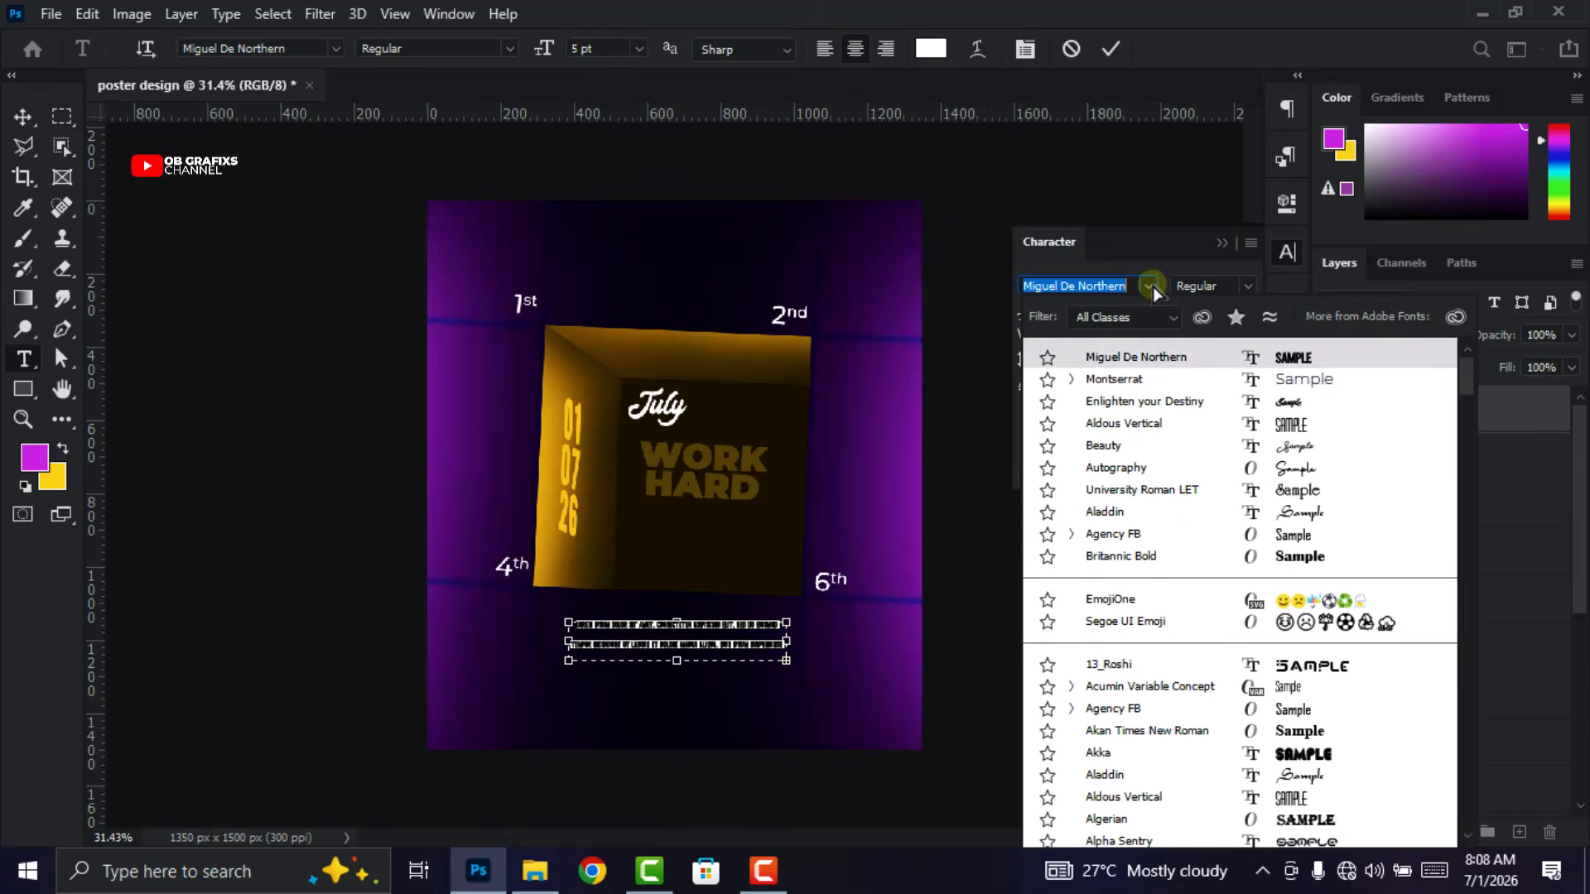
{"action": "left_click", "coordinate": [1110, 377]}
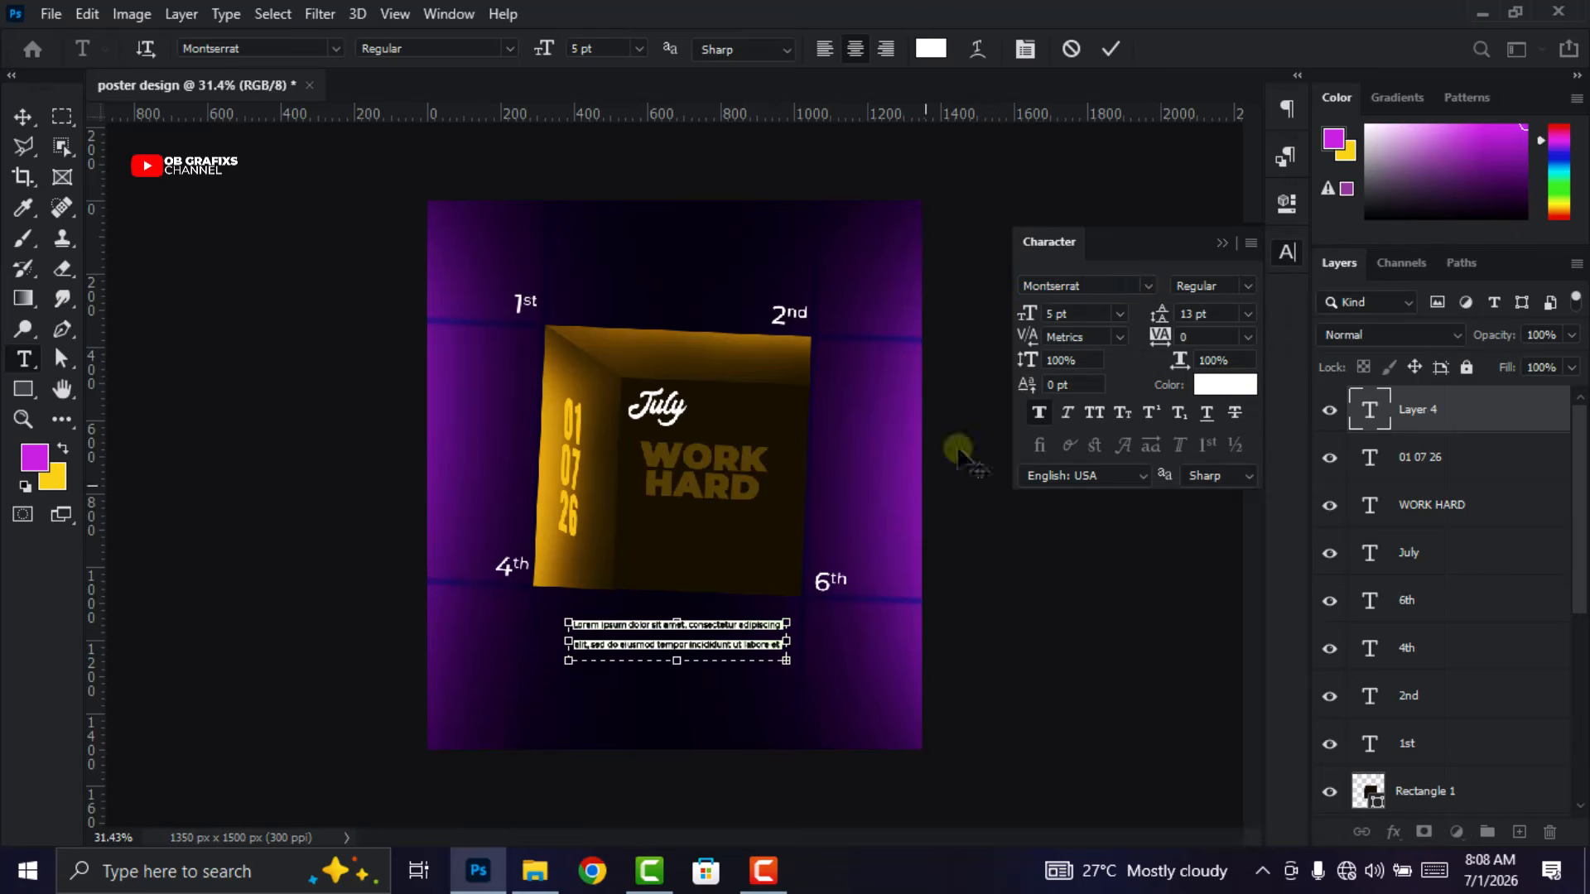
{"action": "left_click", "coordinate": [1037, 414]}
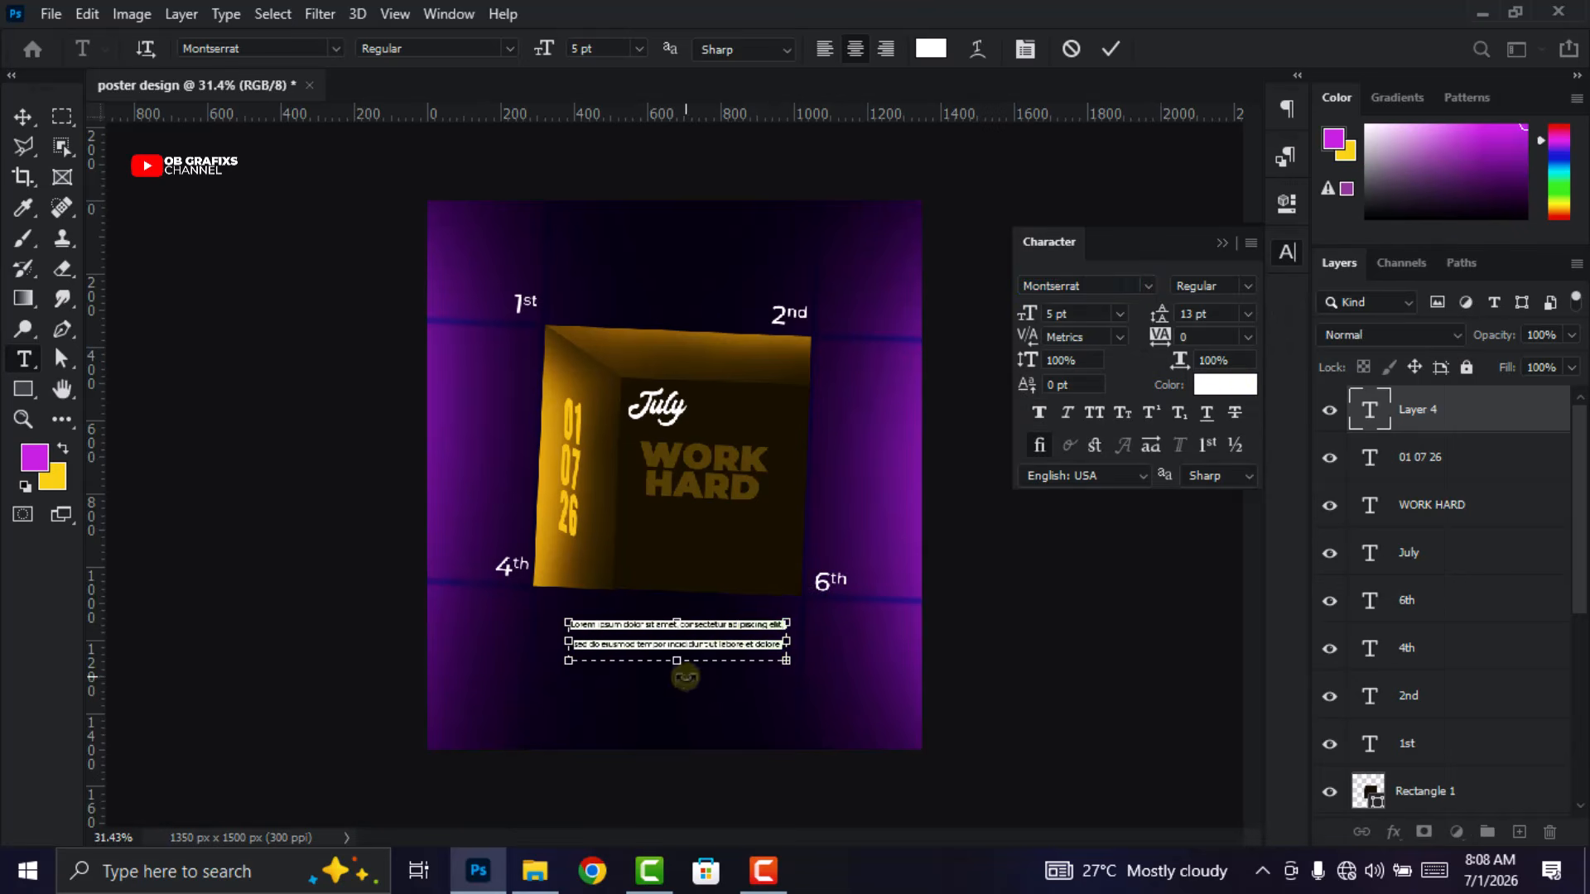
Shorten the paragraph's text box slightly, set its leading to 7 pt and commit the text
{"action": "left_click_drag", "start_coordinate": [685, 667], "coordinate": [685, 659]}
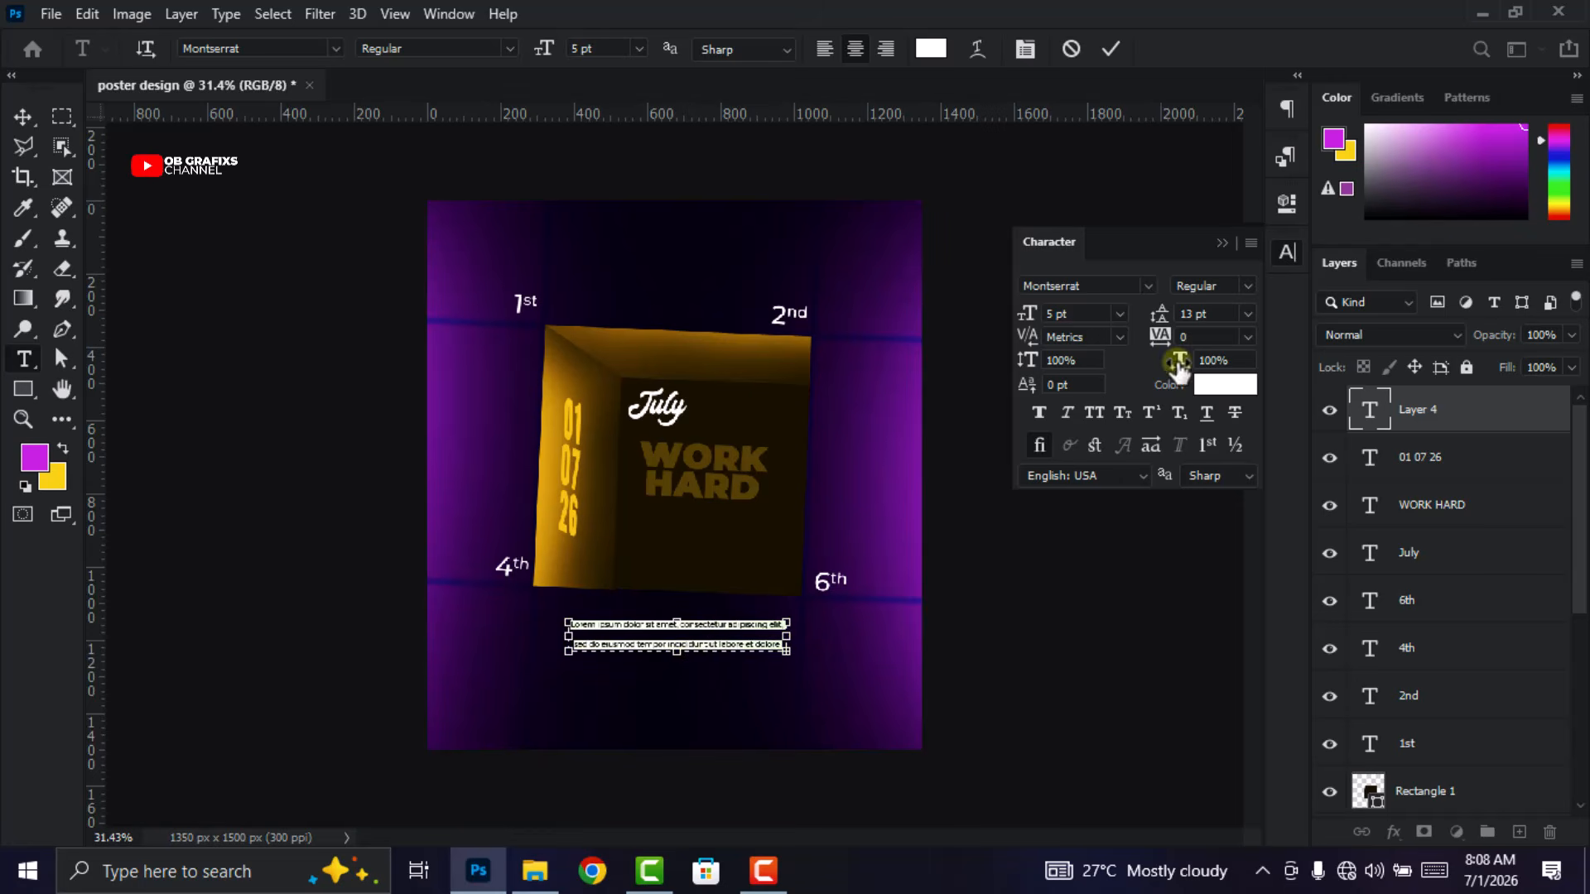
{"action": "left_click", "coordinate": [1213, 315]}
{"action": "scroll", "coordinate": [1211, 314], "scroll_direction": "down", "scroll_amount": 3}
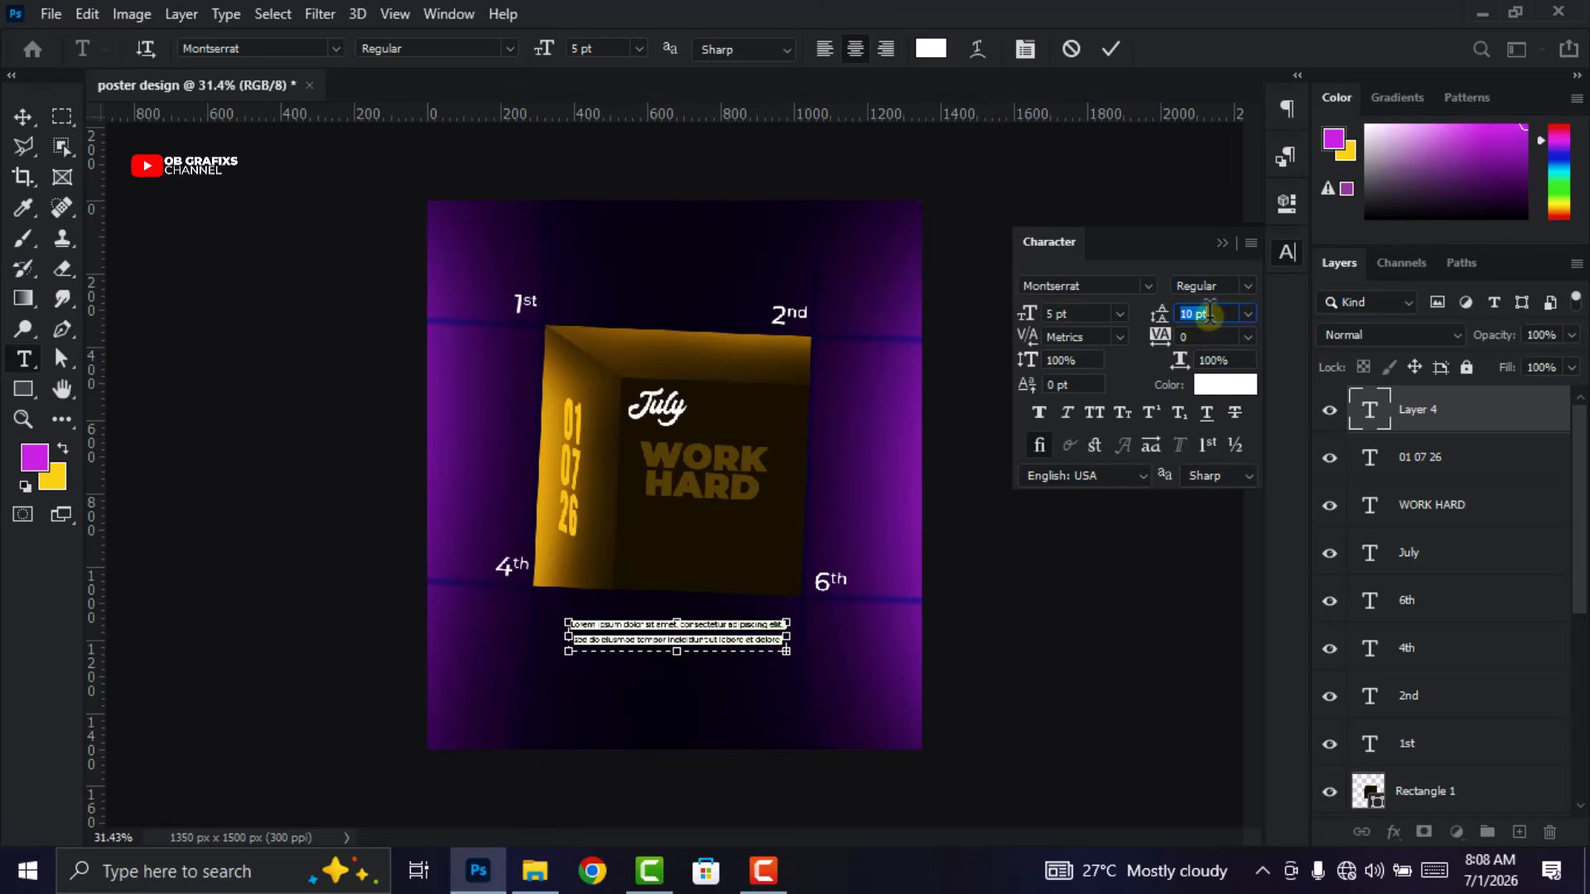
{"action": "scroll", "coordinate": [1209, 313], "scroll_direction": "down", "scroll_amount": 1}
{"action": "scroll", "coordinate": [1210, 313], "scroll_direction": "down", "scroll_amount": 1}
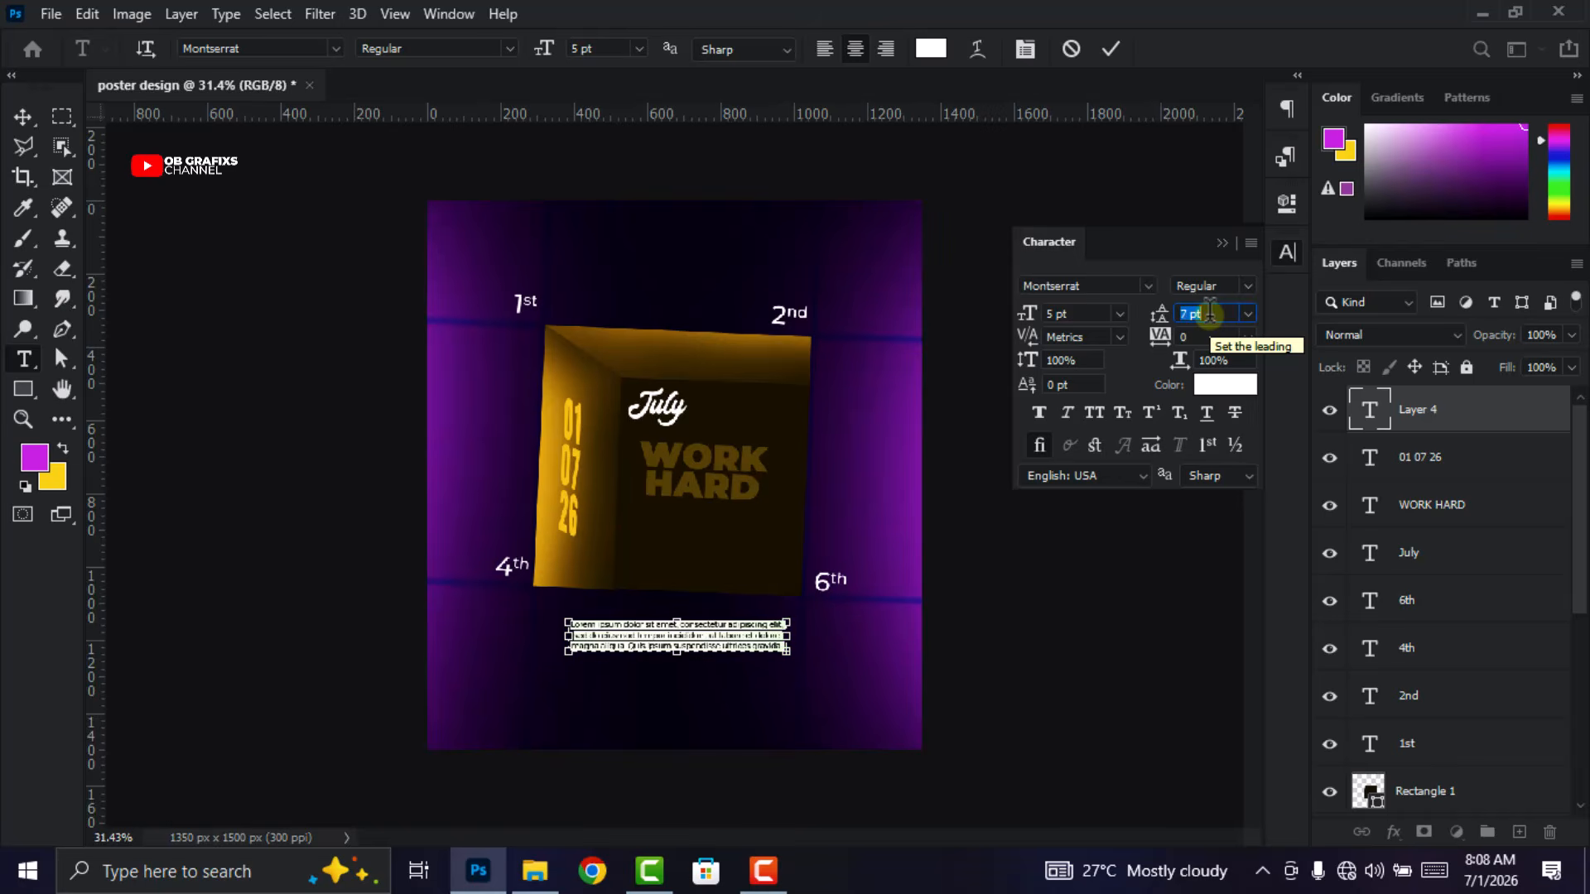
{"action": "left_click", "coordinate": [1110, 48]}
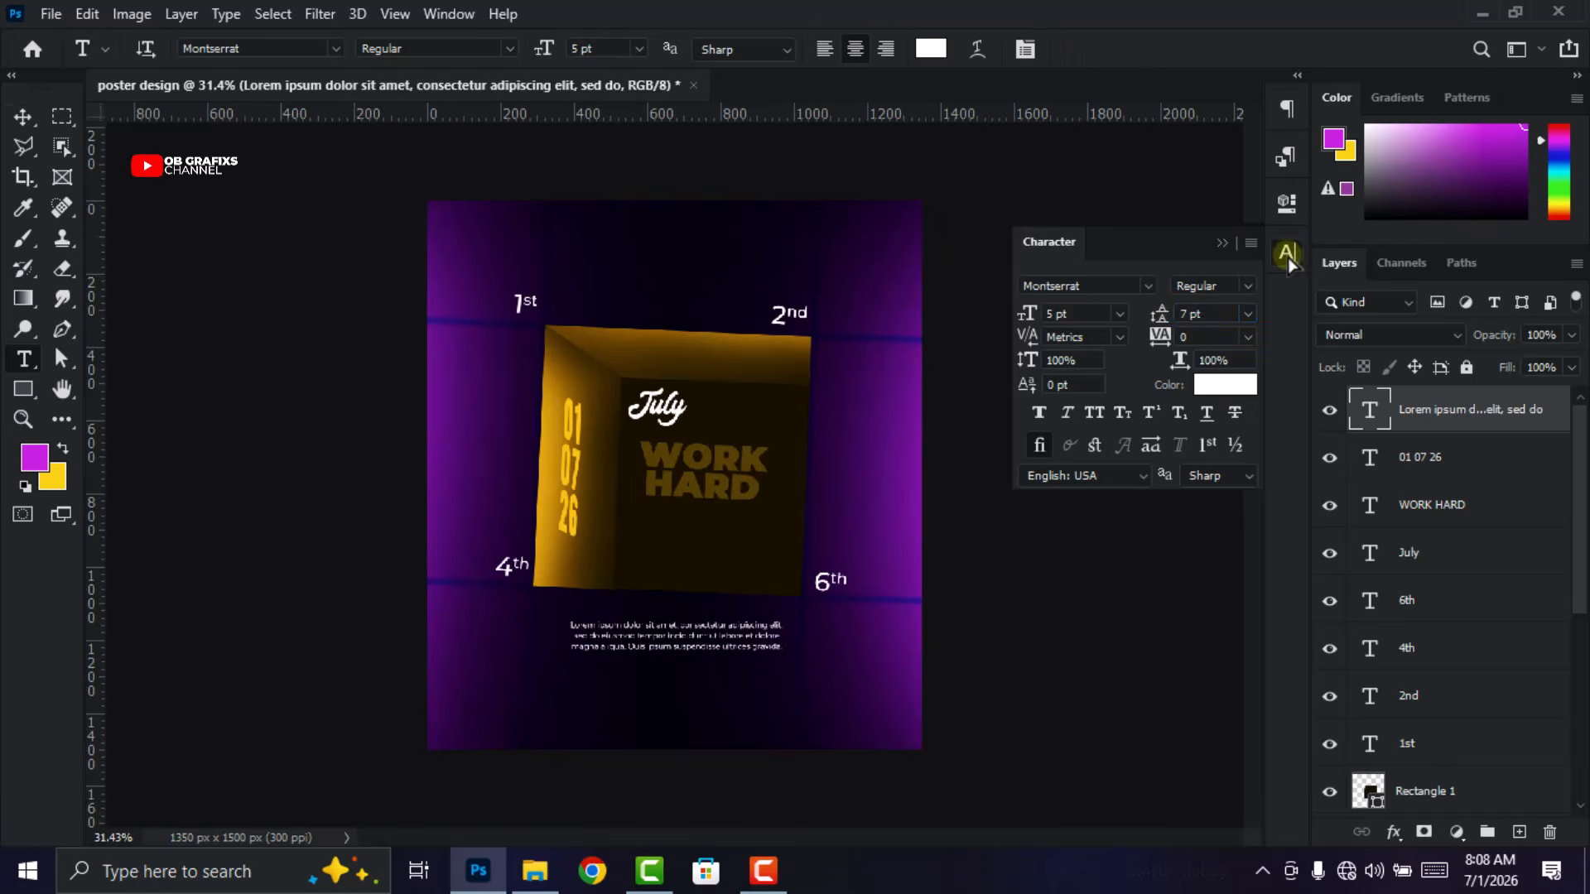
{"action": "left_click", "coordinate": [1286, 251]}
Move the paragraph closer to the box's lower edge and rotate it slightly to match the box's tilt
{"action": "left_click", "coordinate": [23, 116]}
{"action": "scroll", "coordinate": [681, 673], "scroll_direction": "up", "scroll_amount": 1}
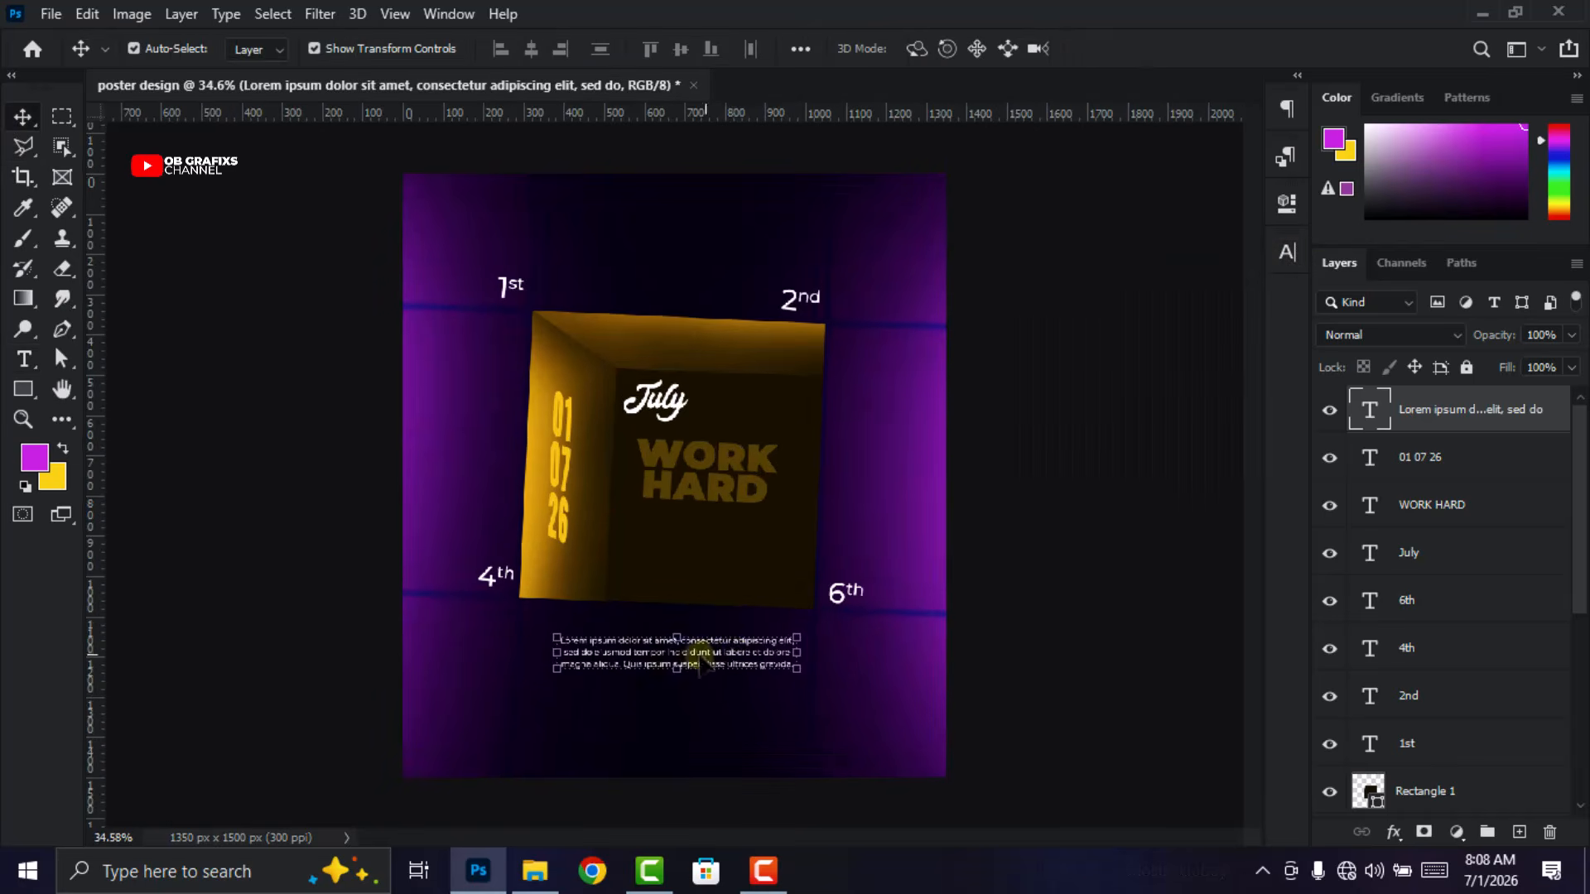
{"action": "left_click_drag", "start_coordinate": [733, 655], "coordinate": [719, 647]}
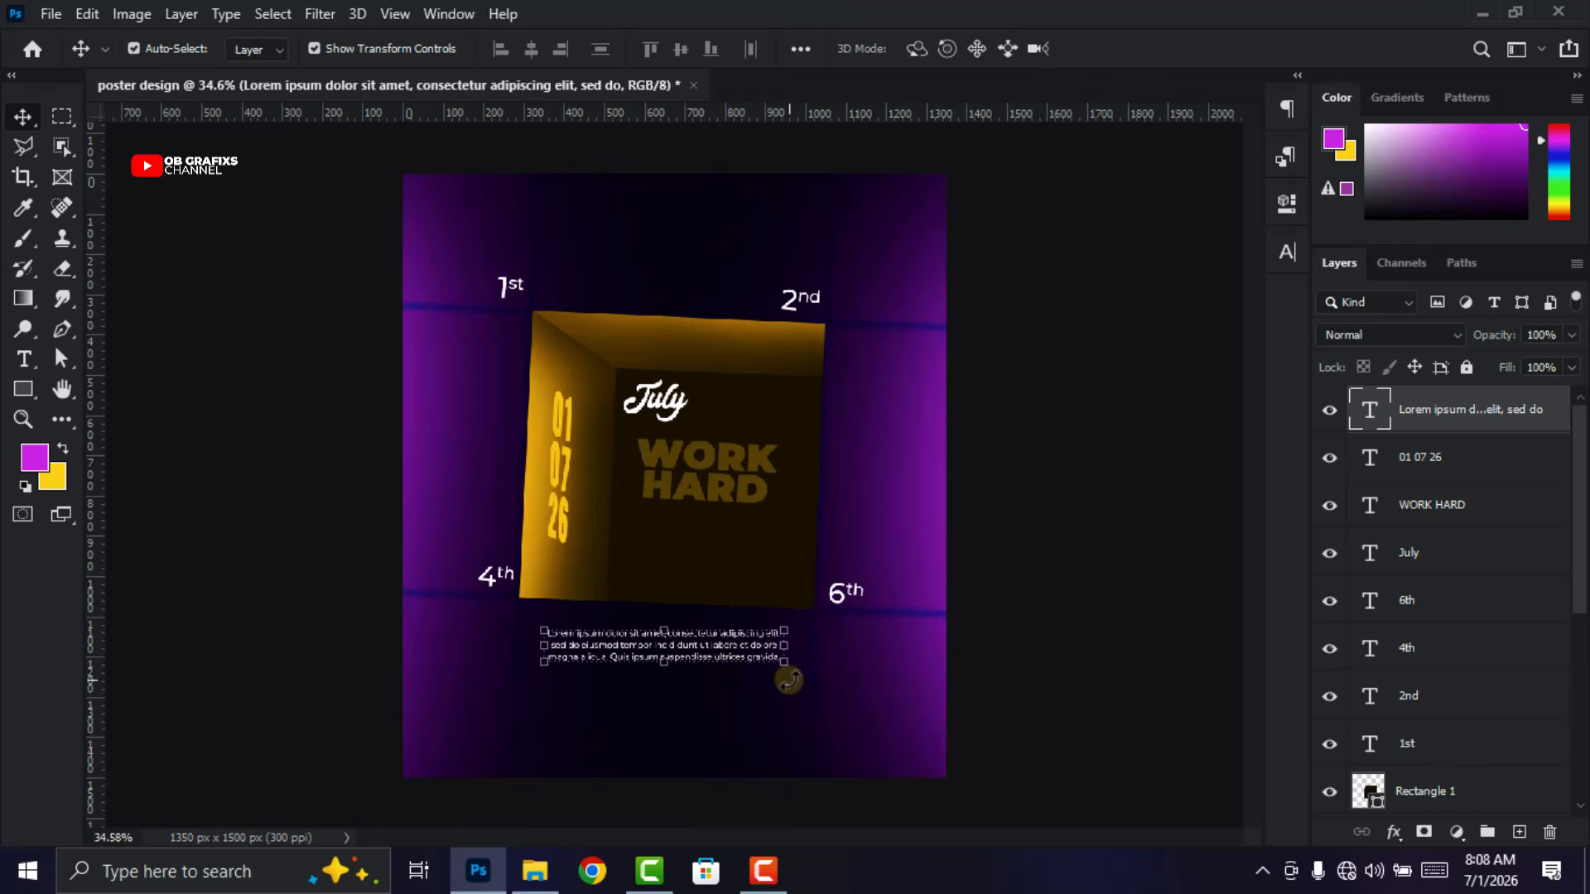
{"action": "key", "text": "ctrl+t"}
{"action": "left_click_drag", "start_coordinate": [793, 692], "coordinate": [793, 698]}
{"action": "left_click", "coordinate": [1153, 48]}
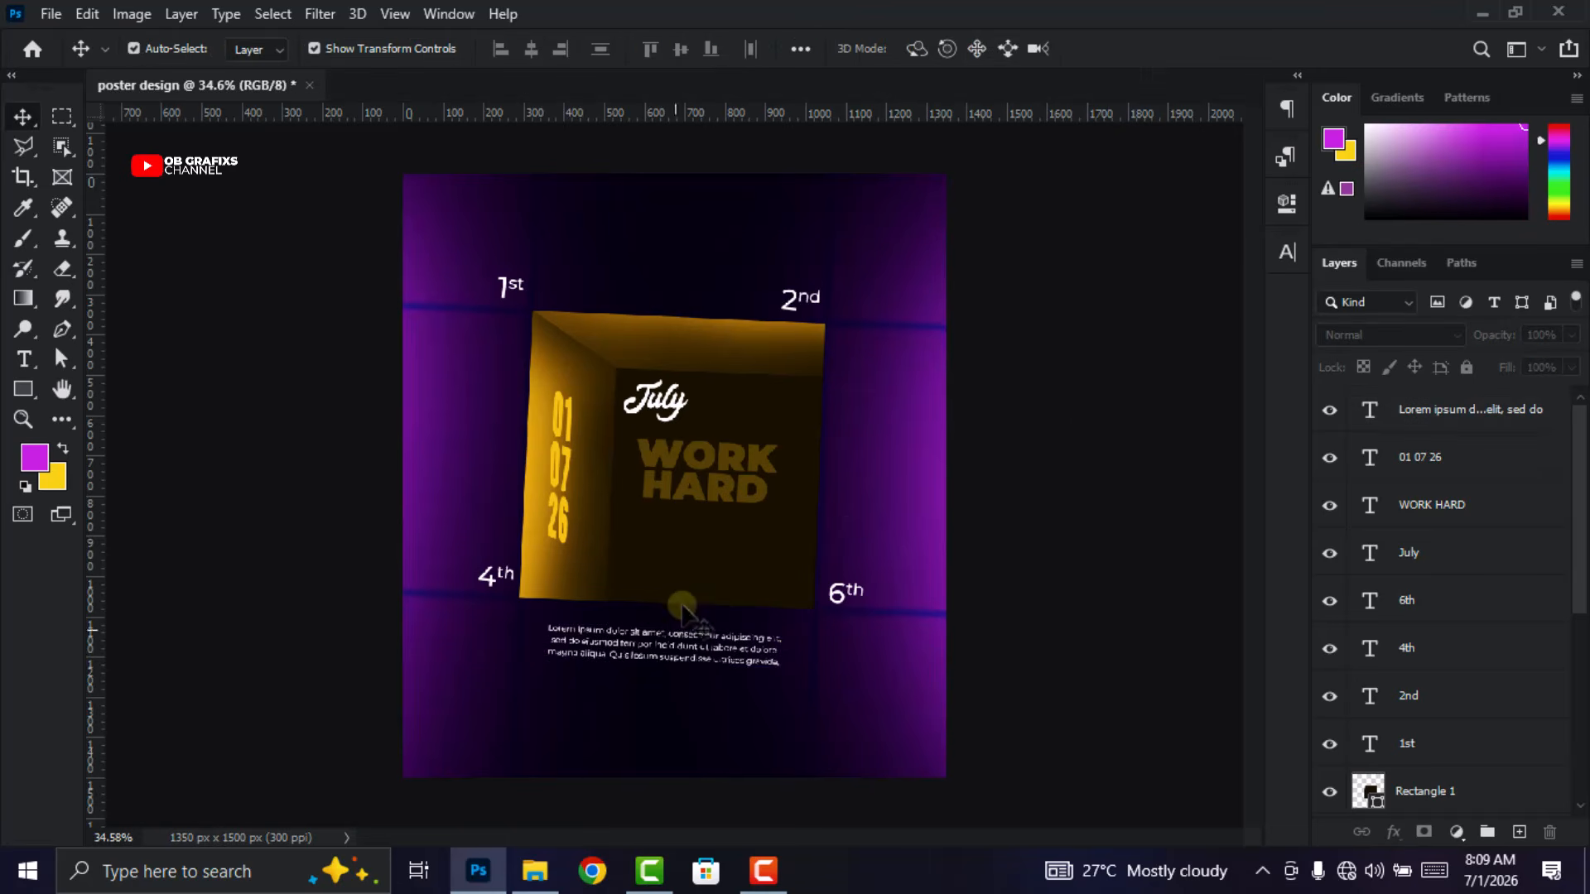
Place the photo of the seated woman in the blue hoodie from the okay folder into the poster
{"action": "mouse_move", "coordinate": [534, 871]}
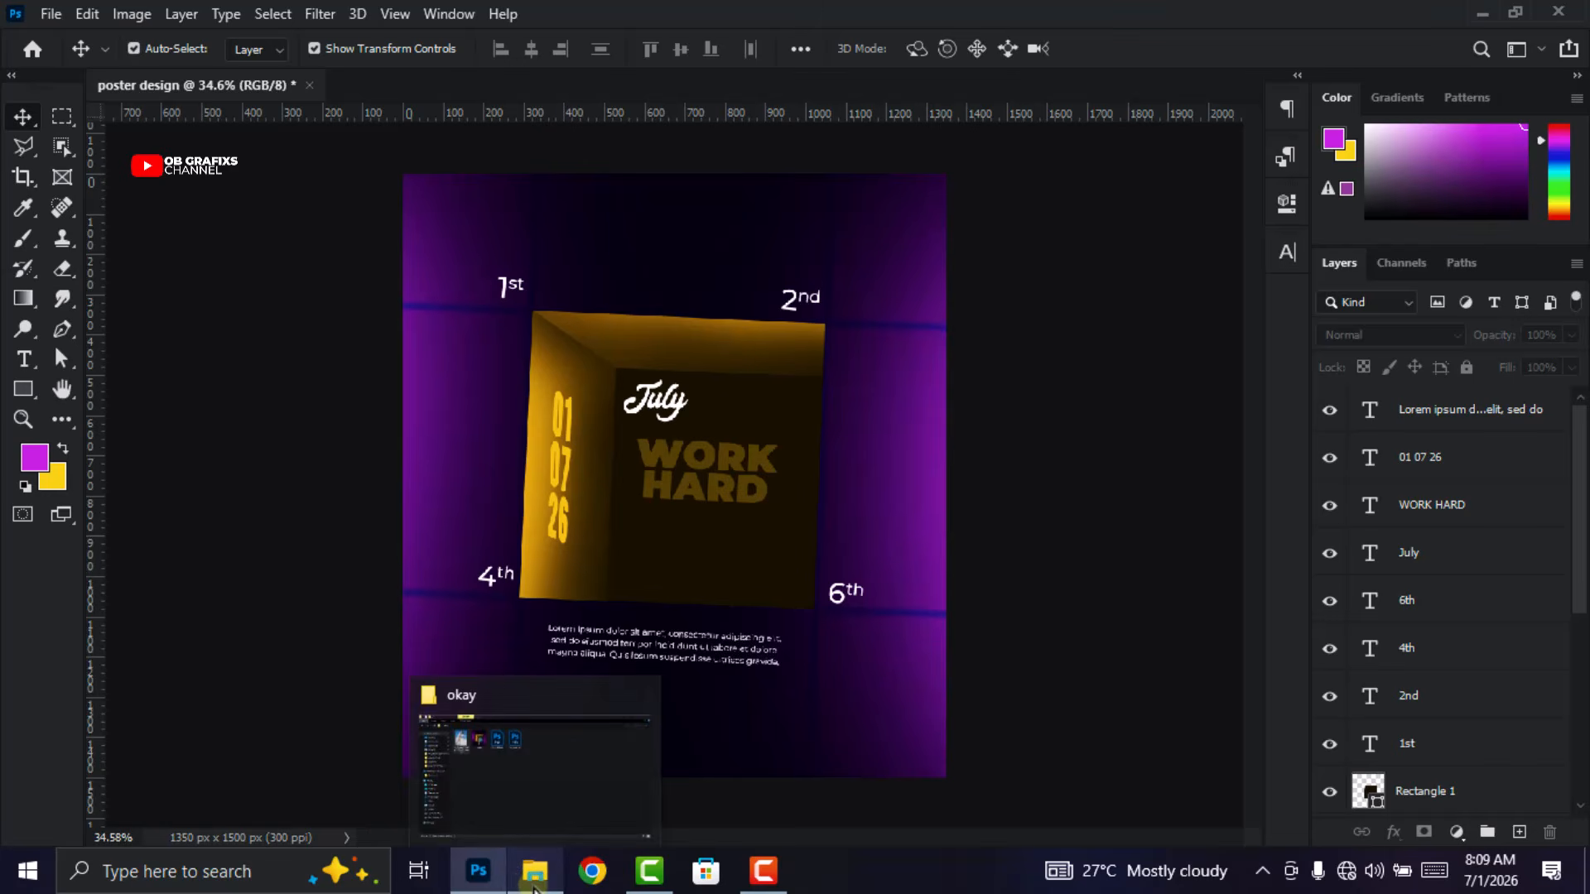
{"action": "left_click", "coordinate": [530, 816]}
{"action": "left_click_drag", "start_coordinate": [285, 157], "coordinate": [668, 596]}
{"action": "left_click", "coordinate": [1111, 51]}
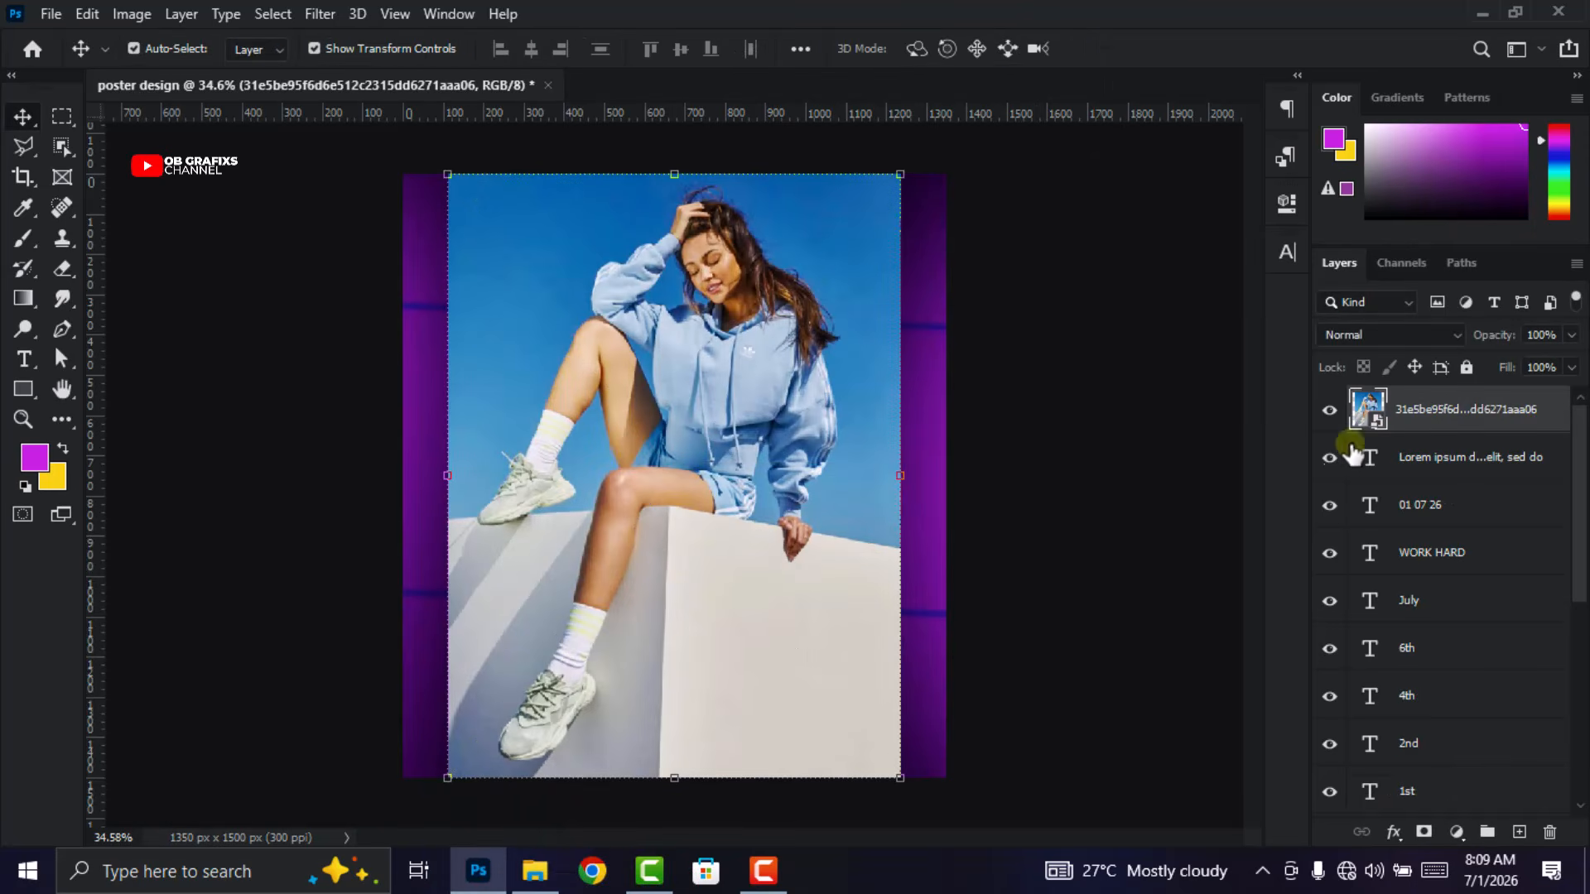
Rasterize the photo layer, select the woman with Select Subject and mask out the background
{"action": "right_click", "coordinate": [1429, 412]}
{"action": "left_click", "coordinate": [1273, 437]}
{"action": "left_click", "coordinate": [255, 17]}
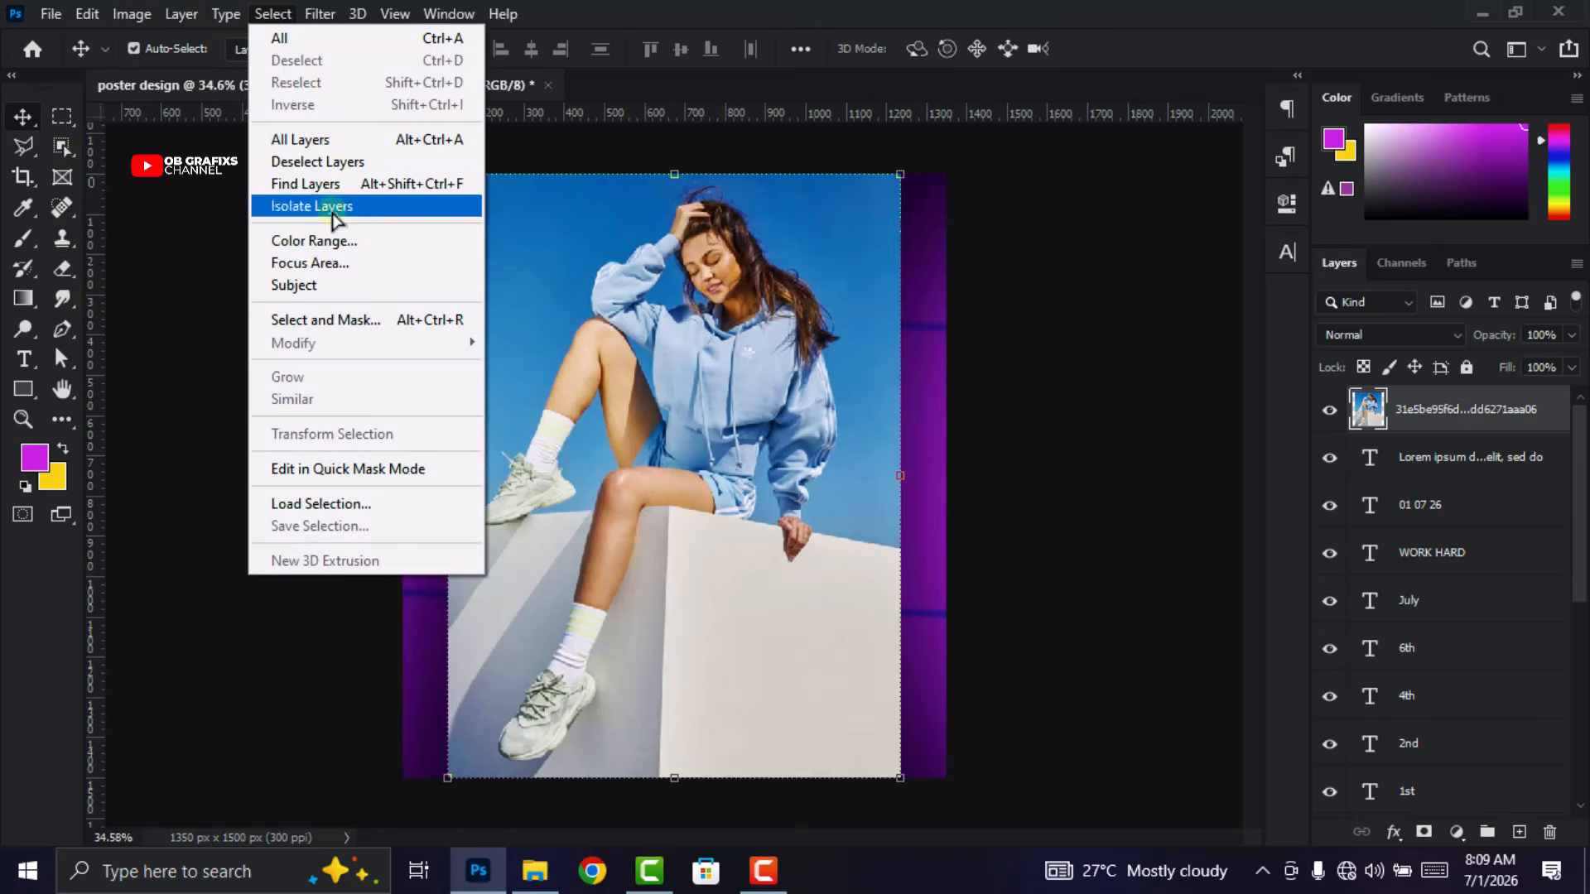
{"action": "left_click", "coordinate": [318, 285]}
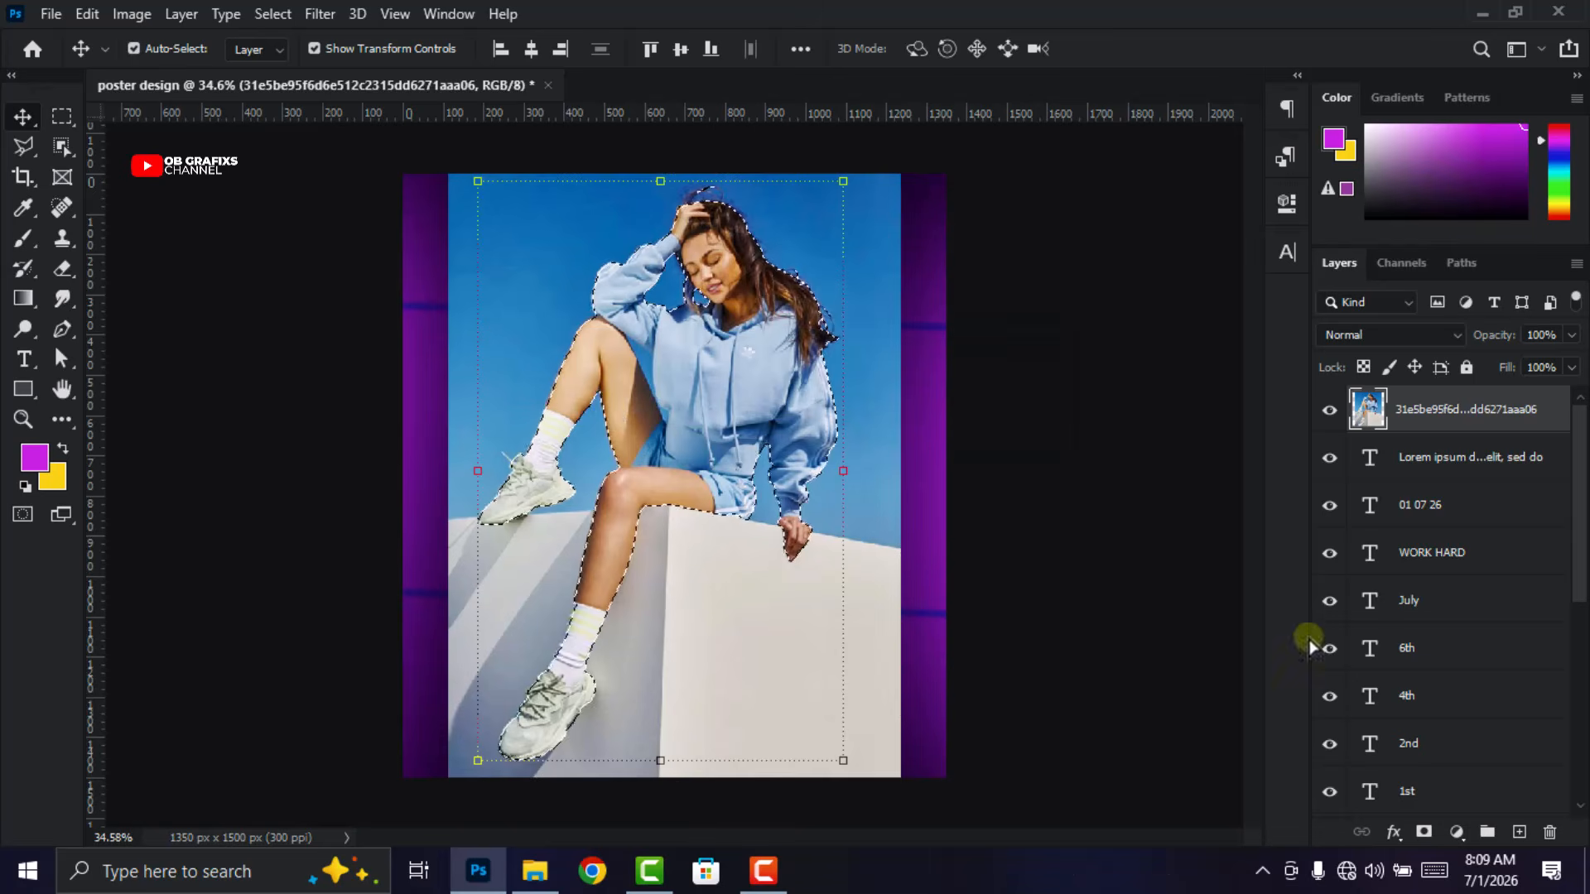
{"action": "left_click", "coordinate": [1423, 833]}
Scale the cut-out woman to about 52%, rotate her about -2.33° and seat her on the box's lower edge
{"action": "left_click_drag", "start_coordinate": [687, 780], "coordinate": [710, 401]}
{"action": "left_click_drag", "start_coordinate": [705, 241], "coordinate": [743, 558]}
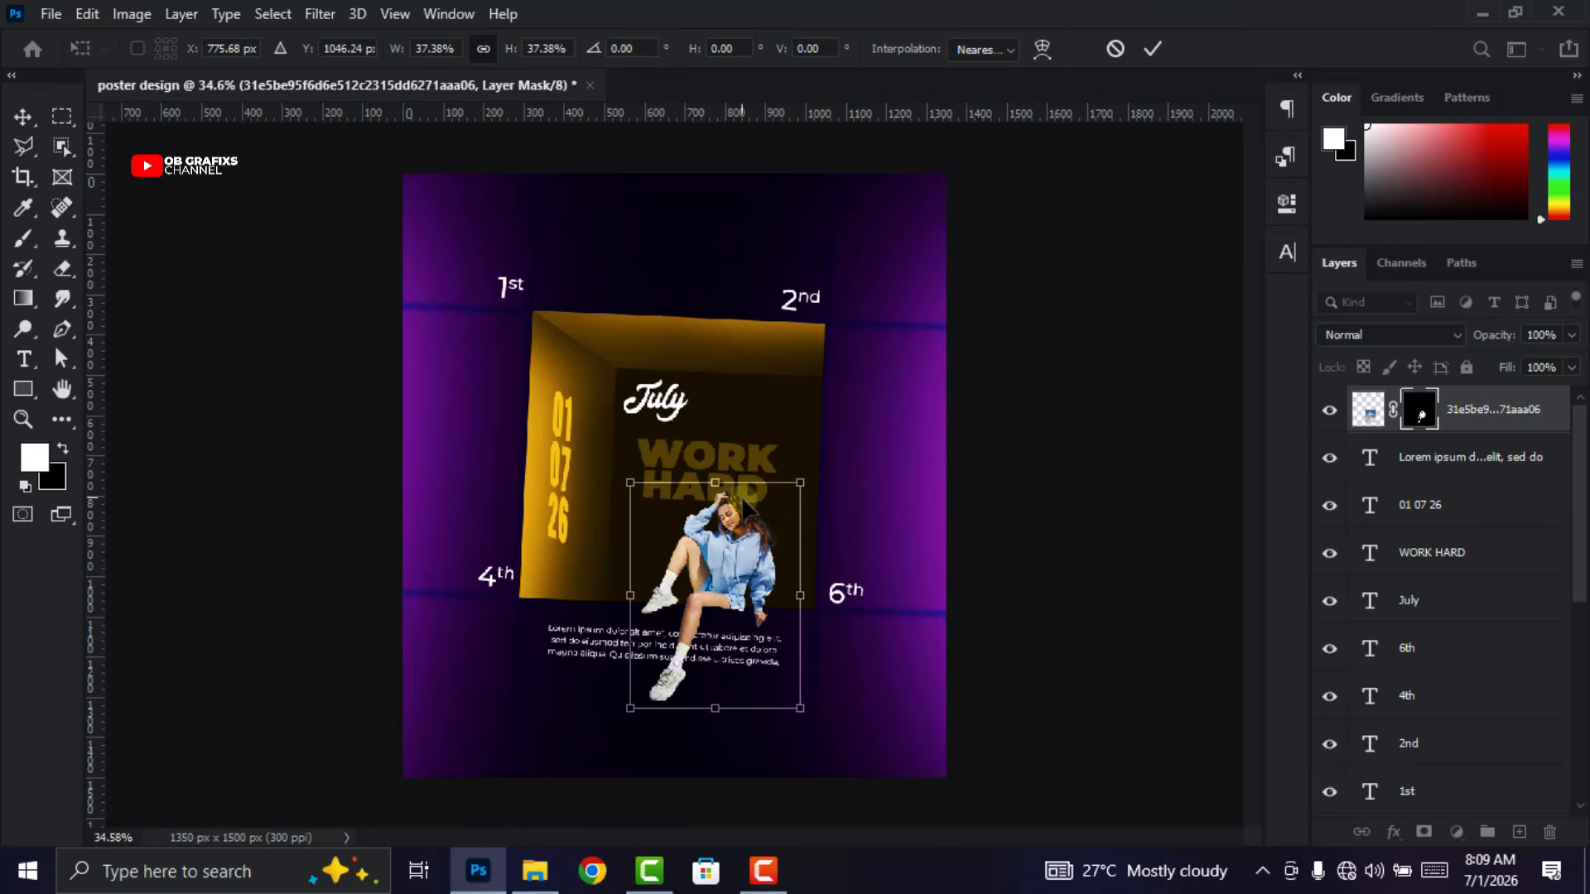
{"action": "left_click_drag", "start_coordinate": [717, 481], "coordinate": [716, 406]}
{"action": "left_click_drag", "start_coordinate": [727, 512], "coordinate": [724, 524]}
{"action": "left_click_drag", "start_coordinate": [717, 436], "coordinate": [714, 426]}
{"action": "left_click_drag", "start_coordinate": [905, 301], "coordinate": [894, 294]}
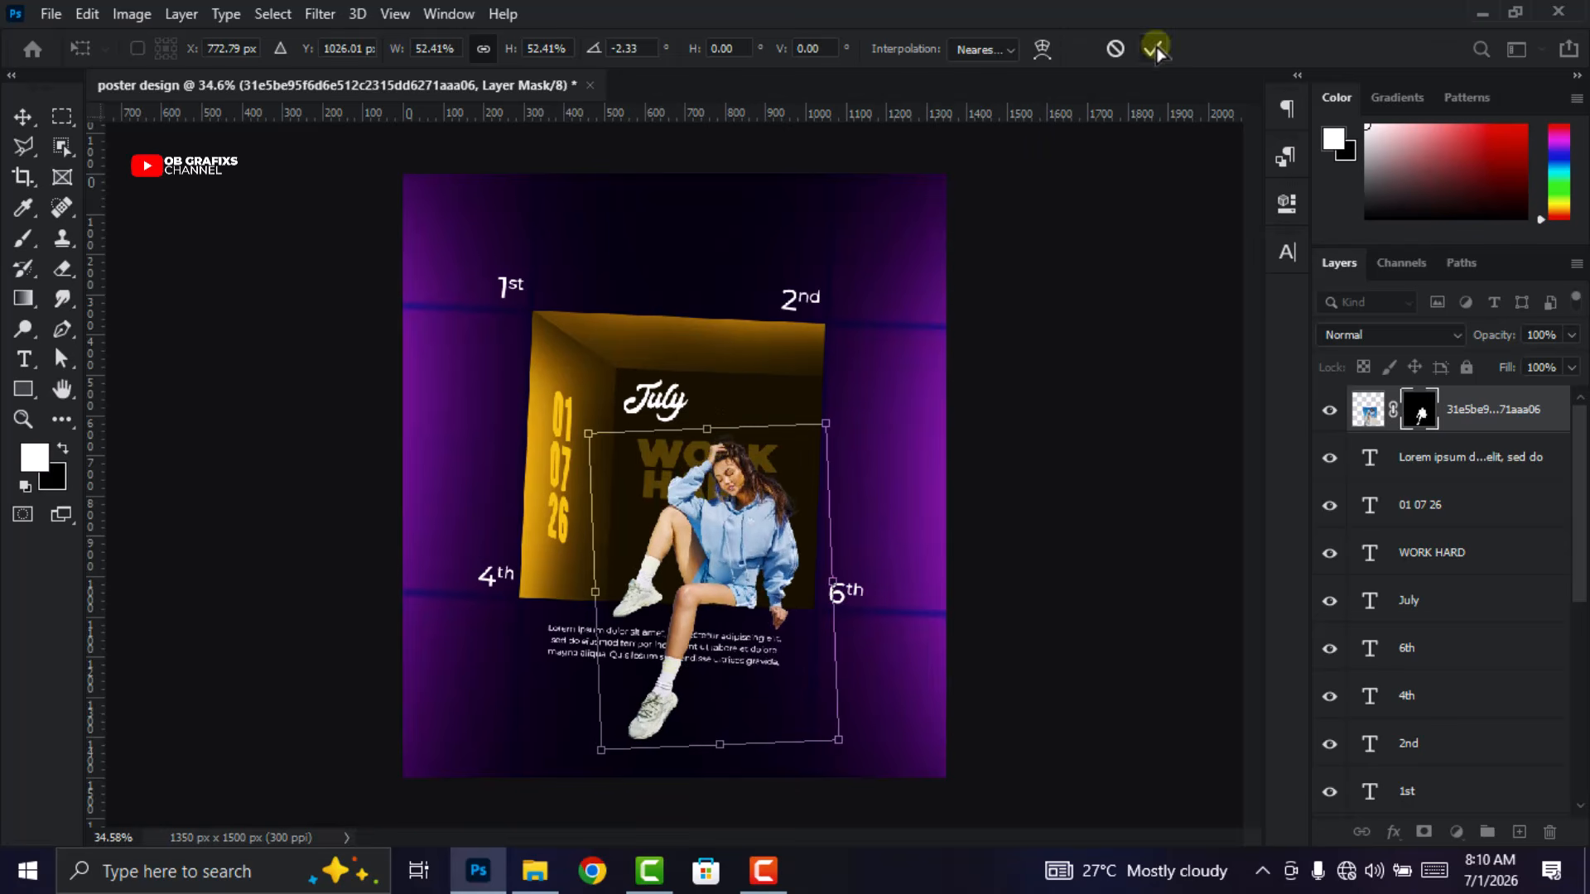
{"action": "left_click", "coordinate": [1150, 52]}
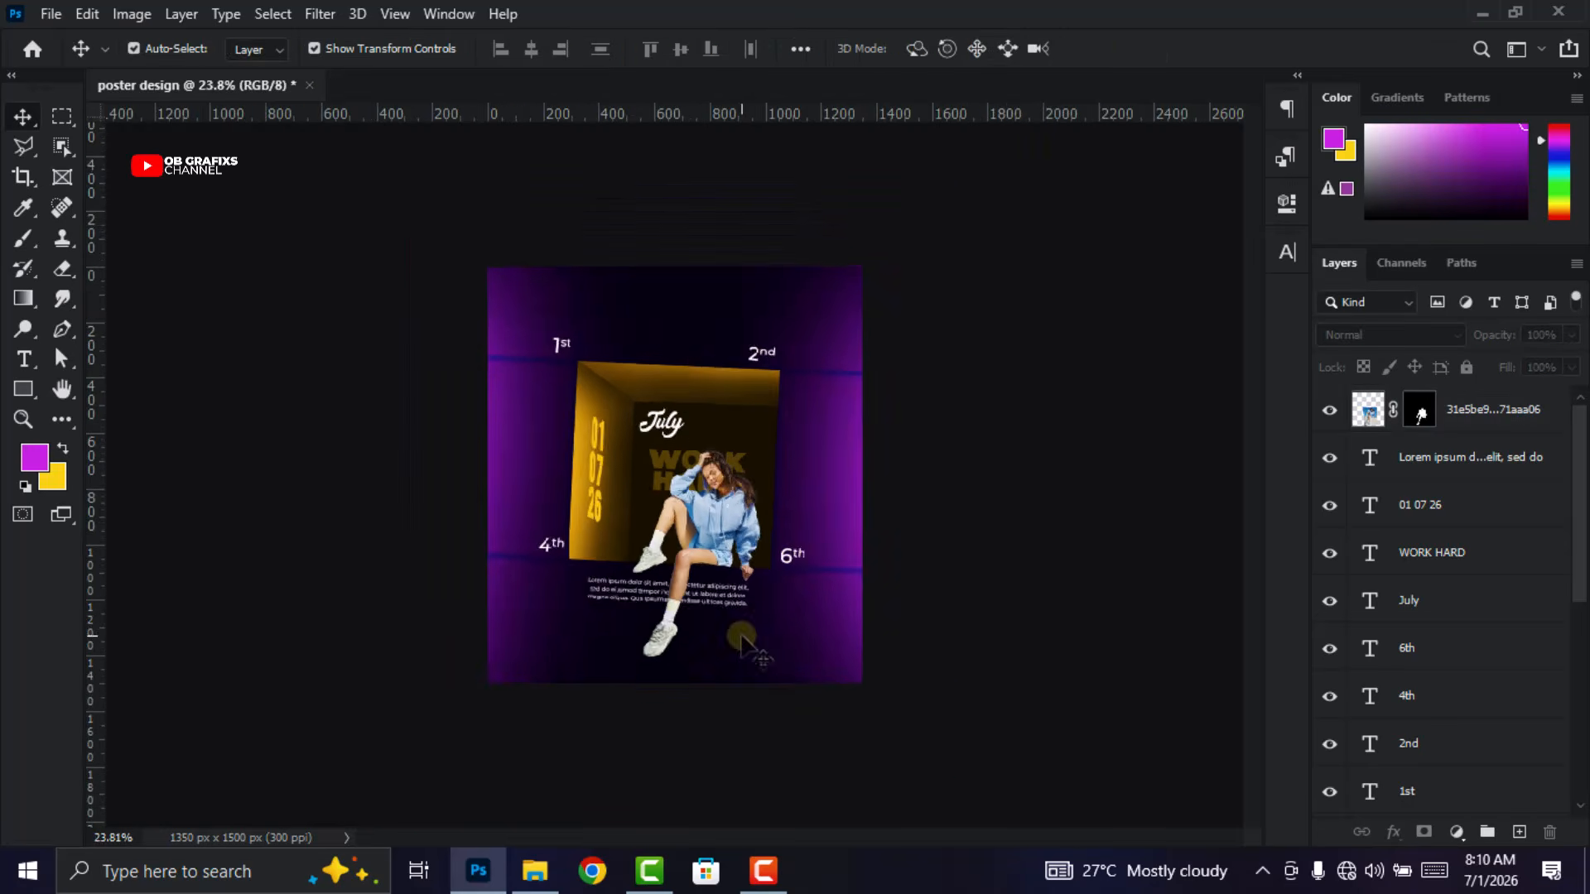
Convert the masked woman layer to a smart object
{"action": "left_click", "coordinate": [1061, 458]}
{"action": "left_click", "coordinate": [1043, 456]}
{"action": "left_click", "coordinate": [721, 515]}
{"action": "right_click", "coordinate": [1514, 409]}
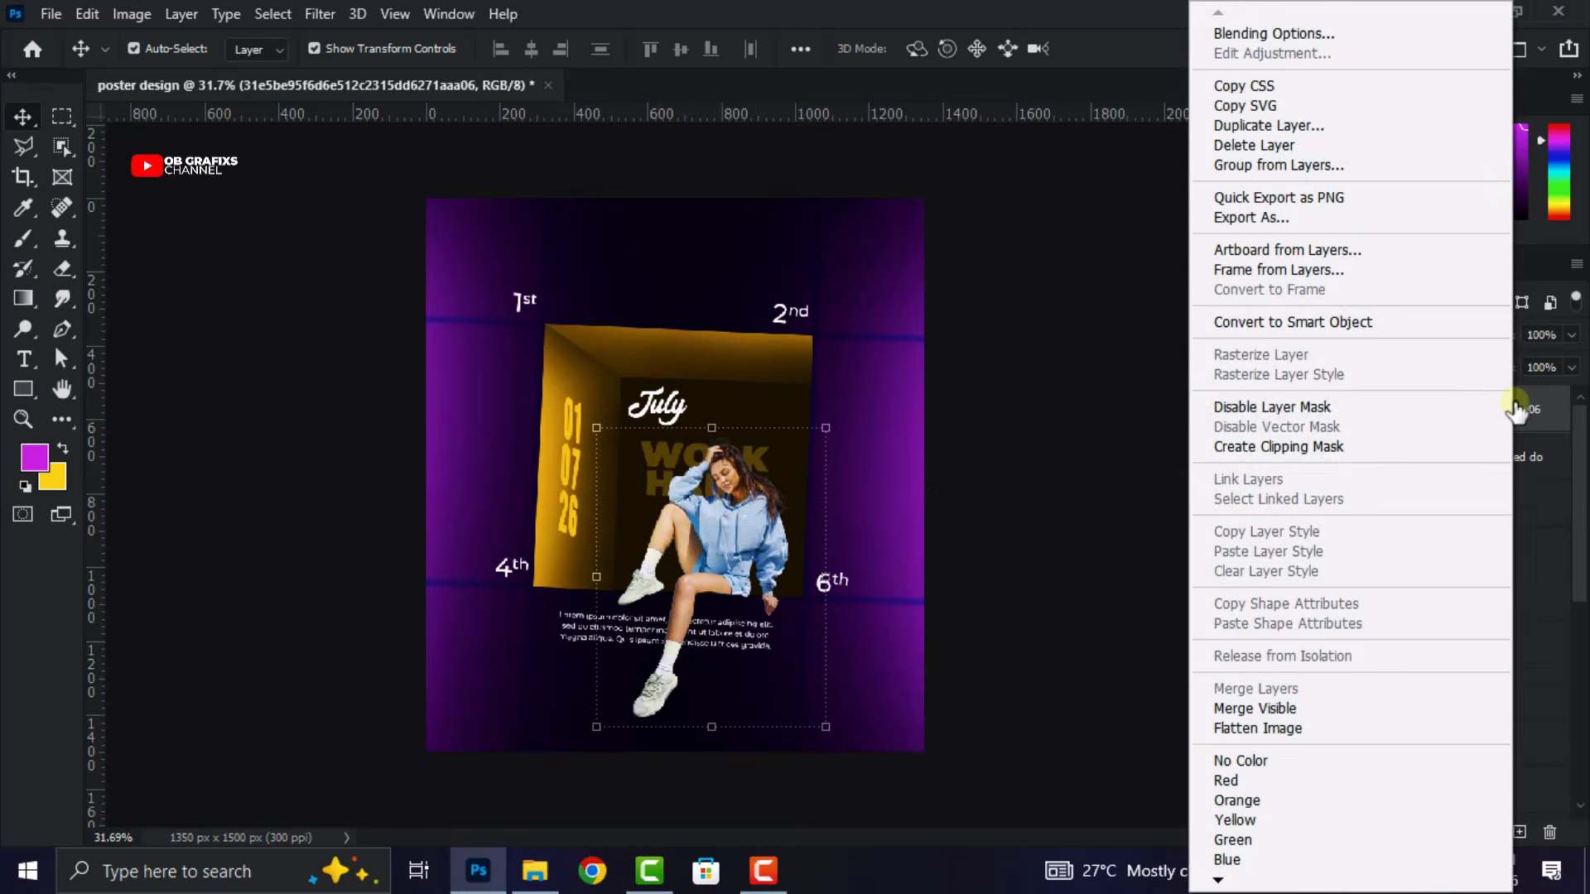
{"action": "left_click", "coordinate": [1354, 329]}
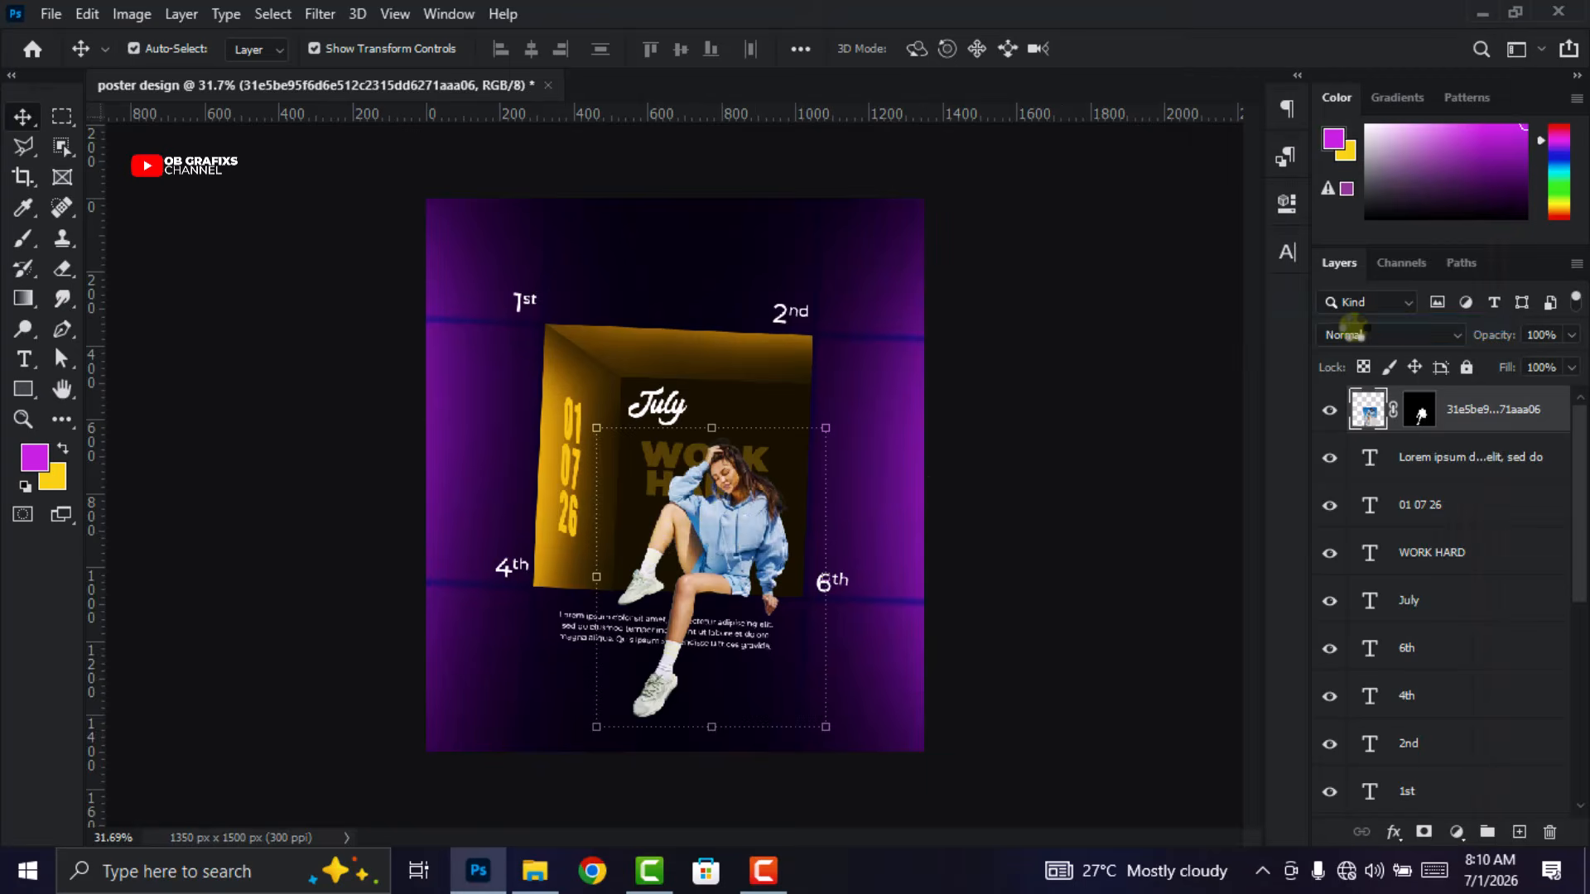
Open the Camera Raw Filter on the woman layer and shift the Blues hue towards aqua in the Color Mixer
{"action": "left_click", "coordinate": [314, 16]}
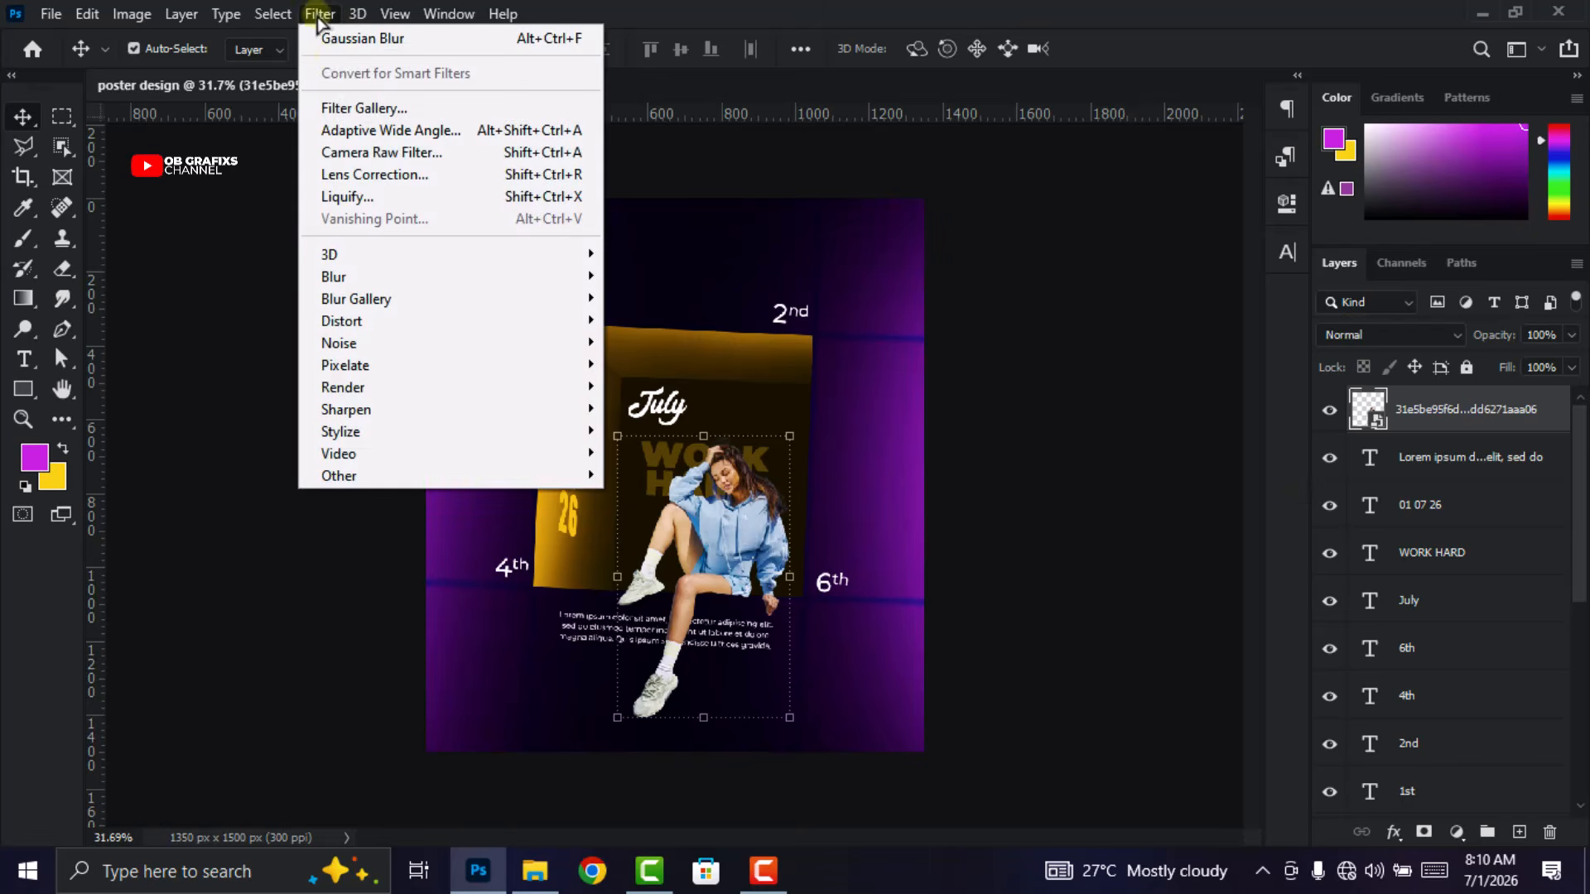
{"action": "left_click", "coordinate": [355, 153]}
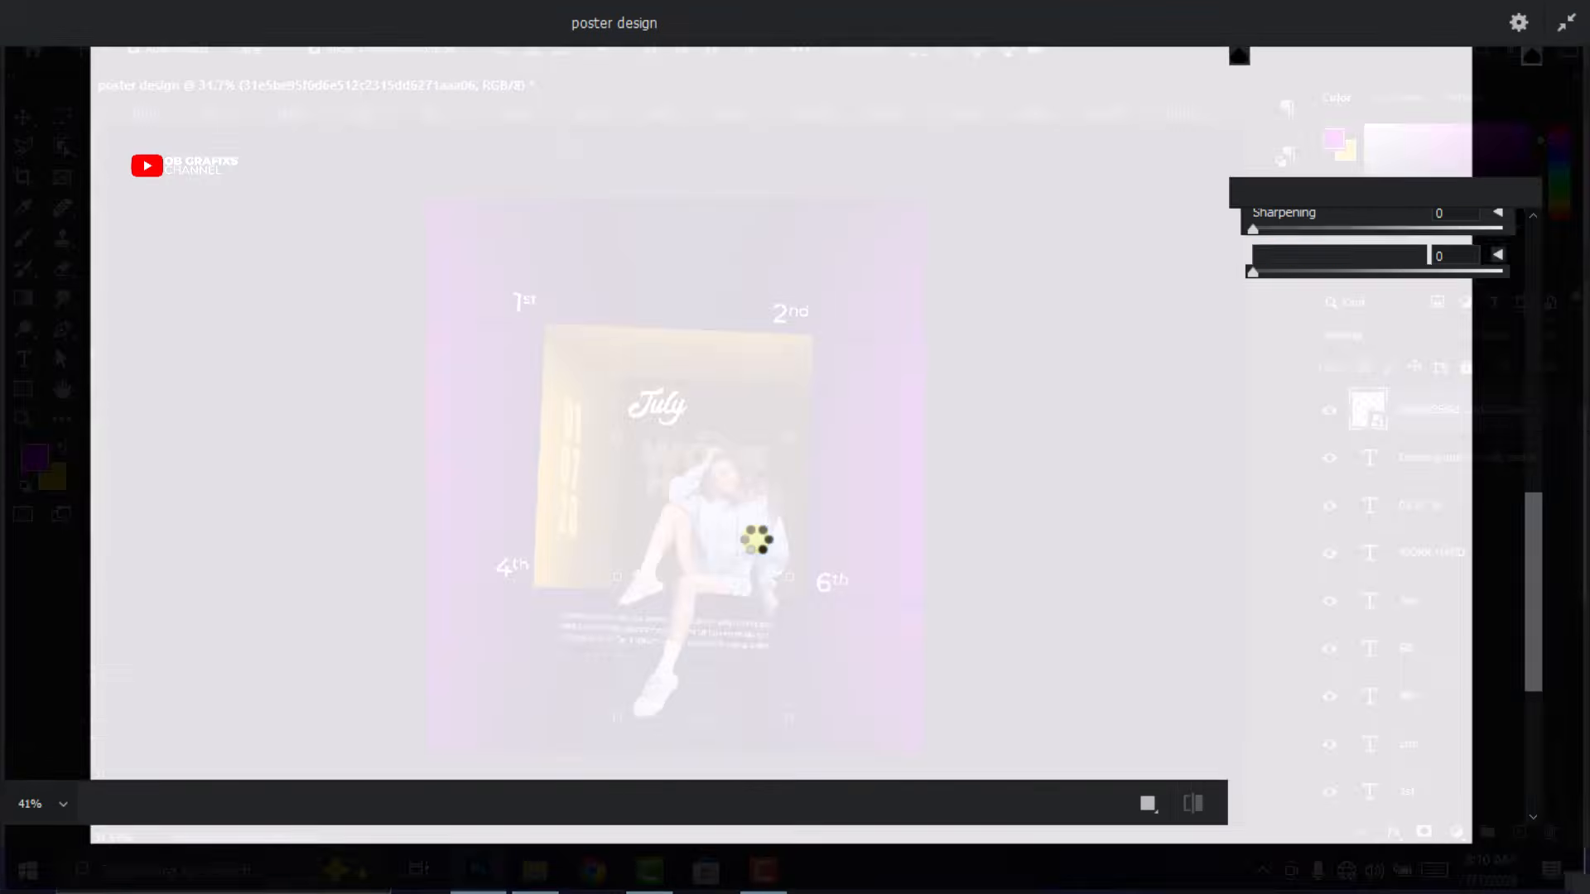
{"action": "key", "text": "ctrl+plus"}
{"action": "key", "text": "ctrl+plus"}
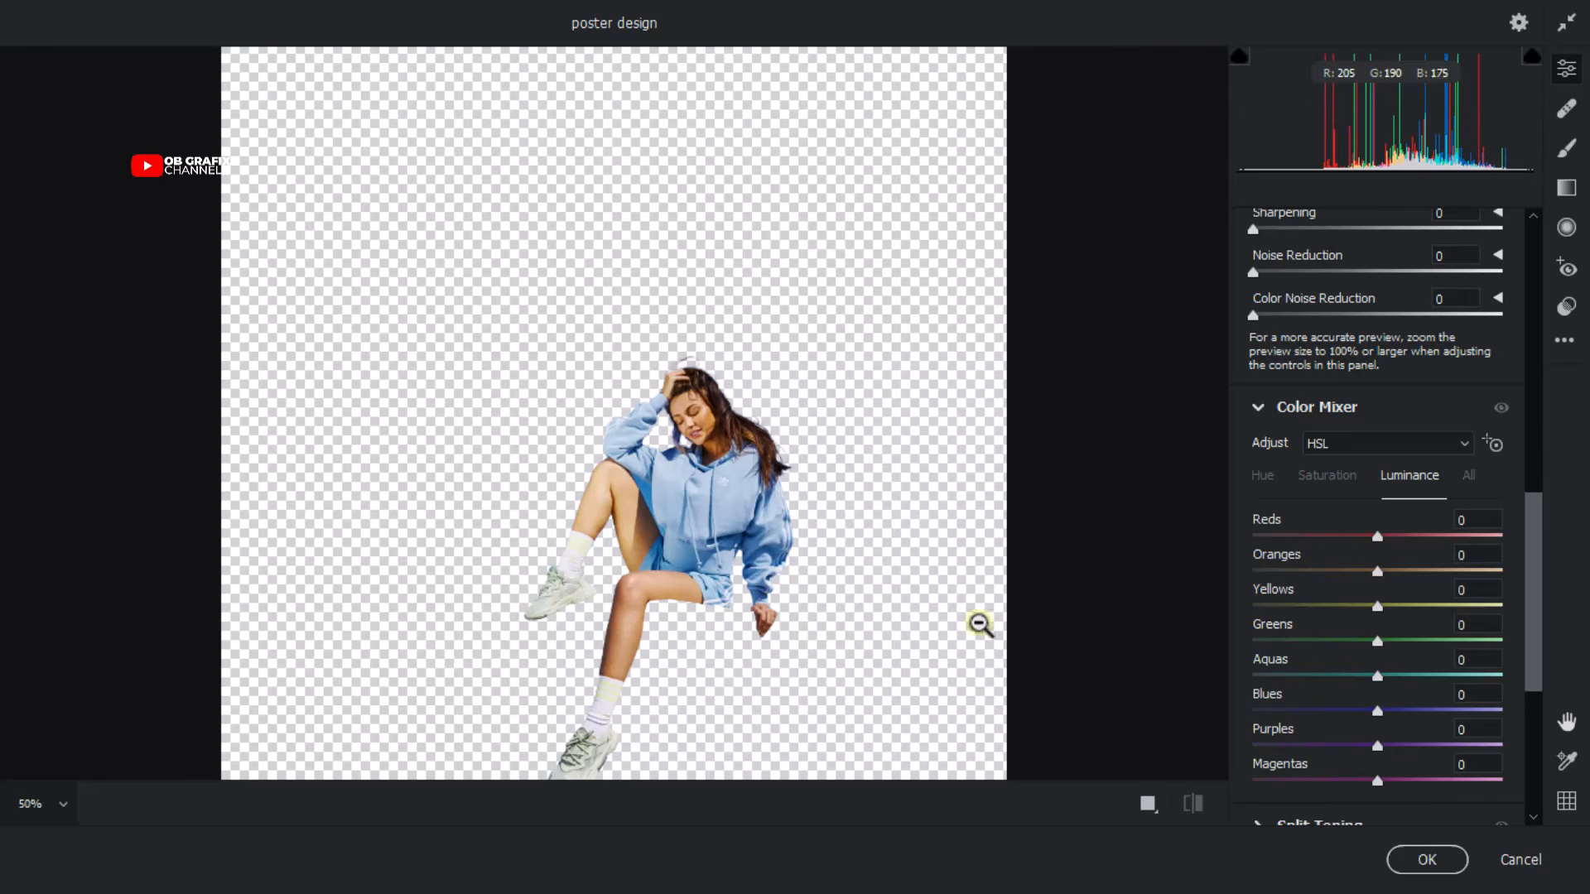
{"action": "left_click_drag", "start_coordinate": [1532, 514], "coordinate": [1505, 543]}
{"action": "scroll", "coordinate": [1445, 522], "scroll_direction": "down", "scroll_amount": 2}
{"action": "scroll", "coordinate": [1434, 543], "scroll_direction": "up", "scroll_amount": 4}
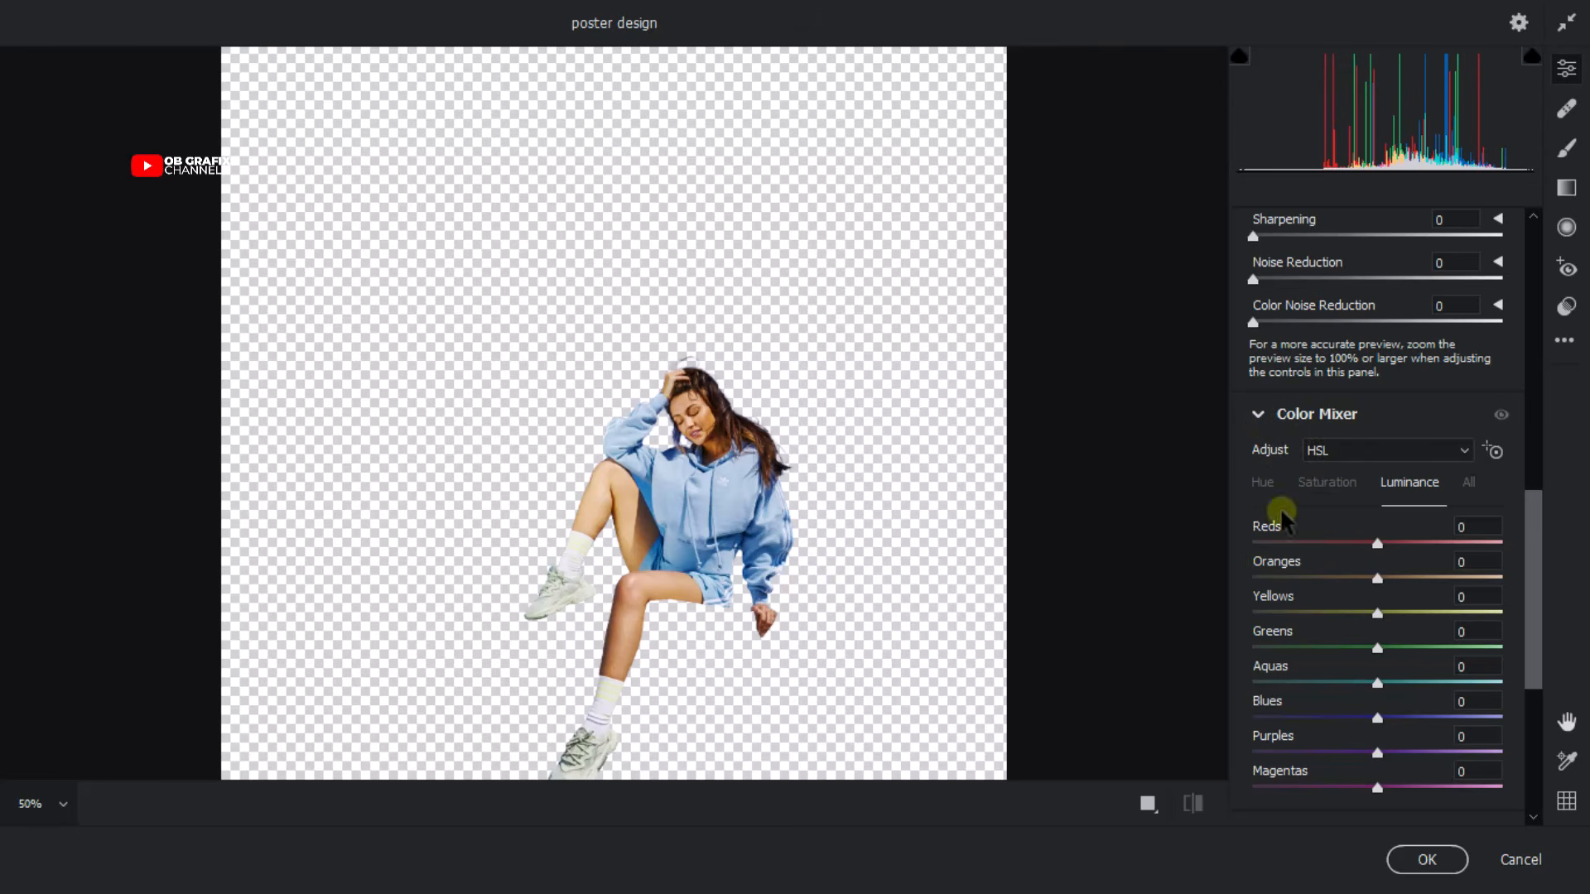
{"action": "left_click", "coordinate": [1267, 485]}
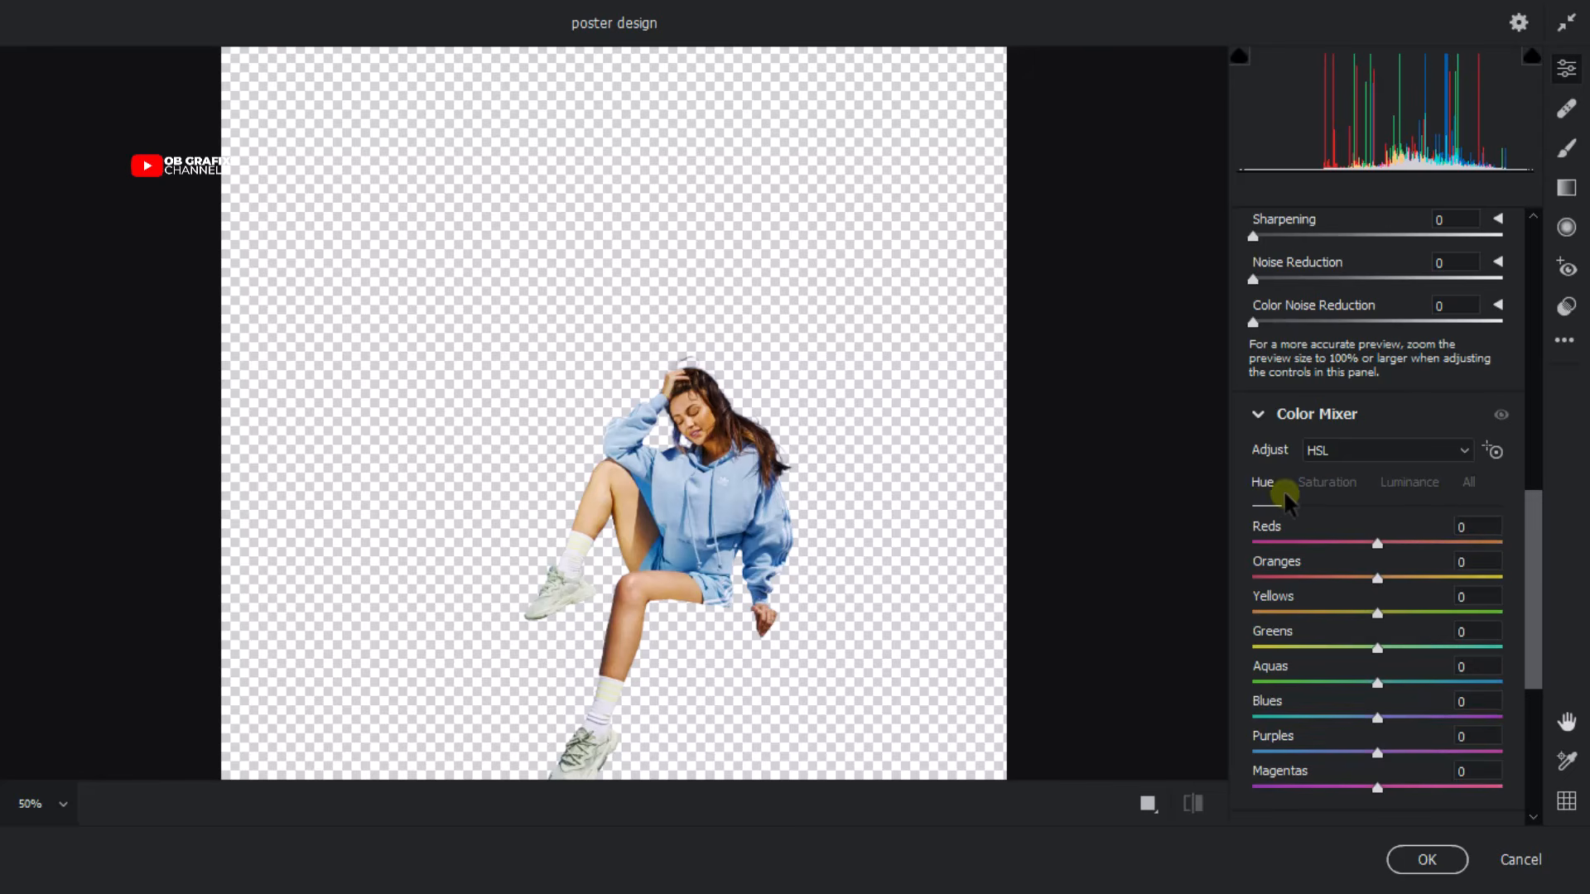
{"action": "scroll", "coordinate": [1362, 646], "scroll_direction": "down", "scroll_amount": 1}
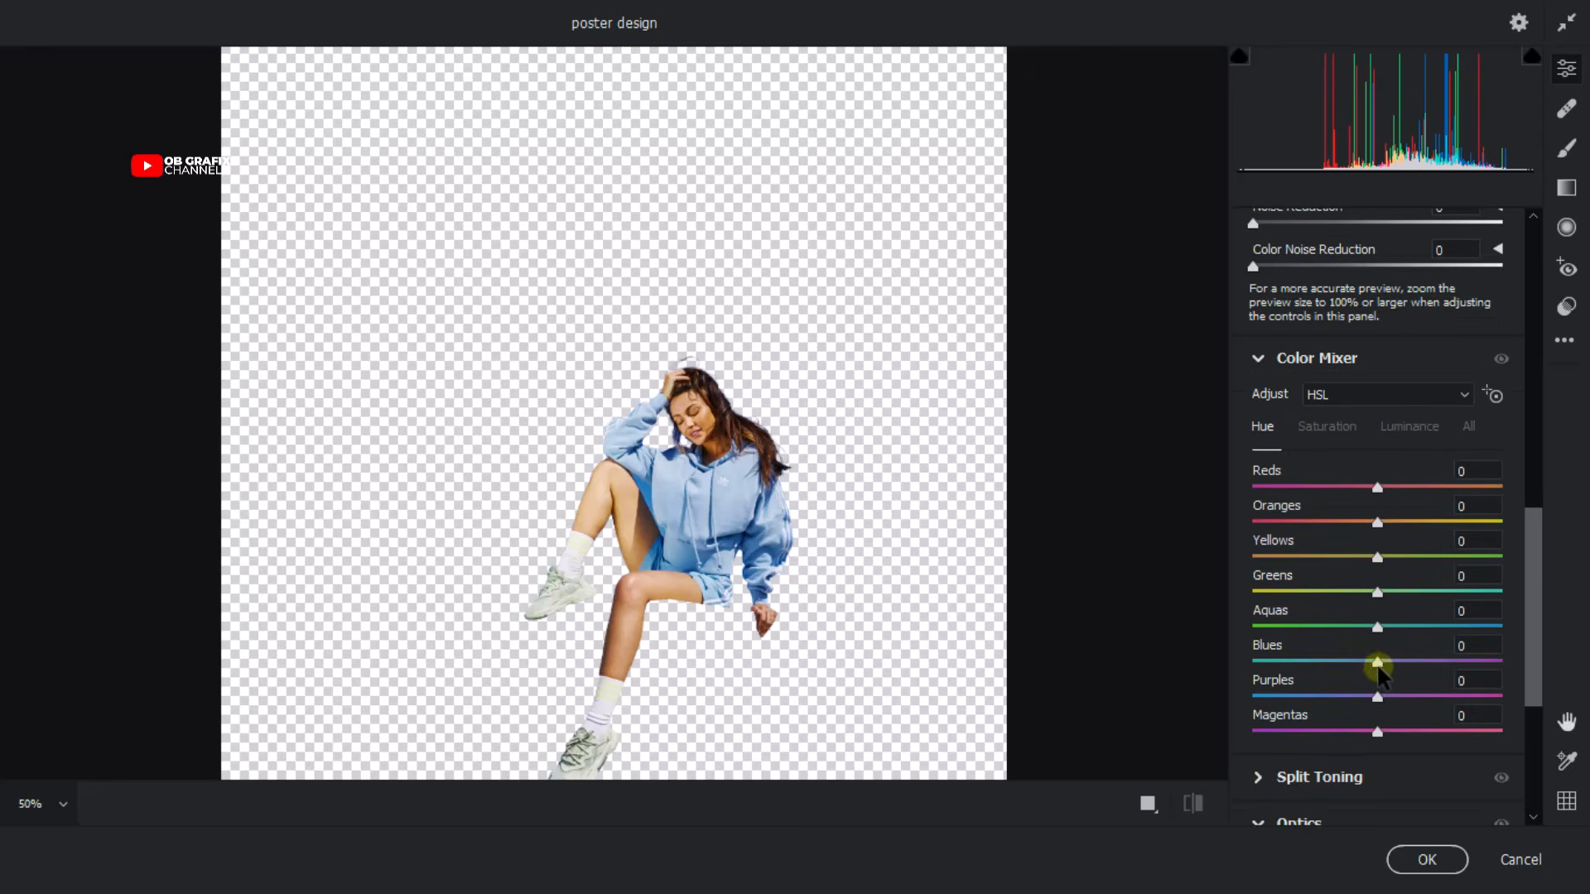
{"action": "left_click_drag", "start_coordinate": [1378, 662], "coordinate": [1343, 662]}
Set the Blues saturation to +36 and luminance to -28, and apply the Camera Raw Filter
{"action": "left_click", "coordinate": [1335, 425]}
{"action": "left_click_drag", "start_coordinate": [1378, 662], "coordinate": [1424, 667]}
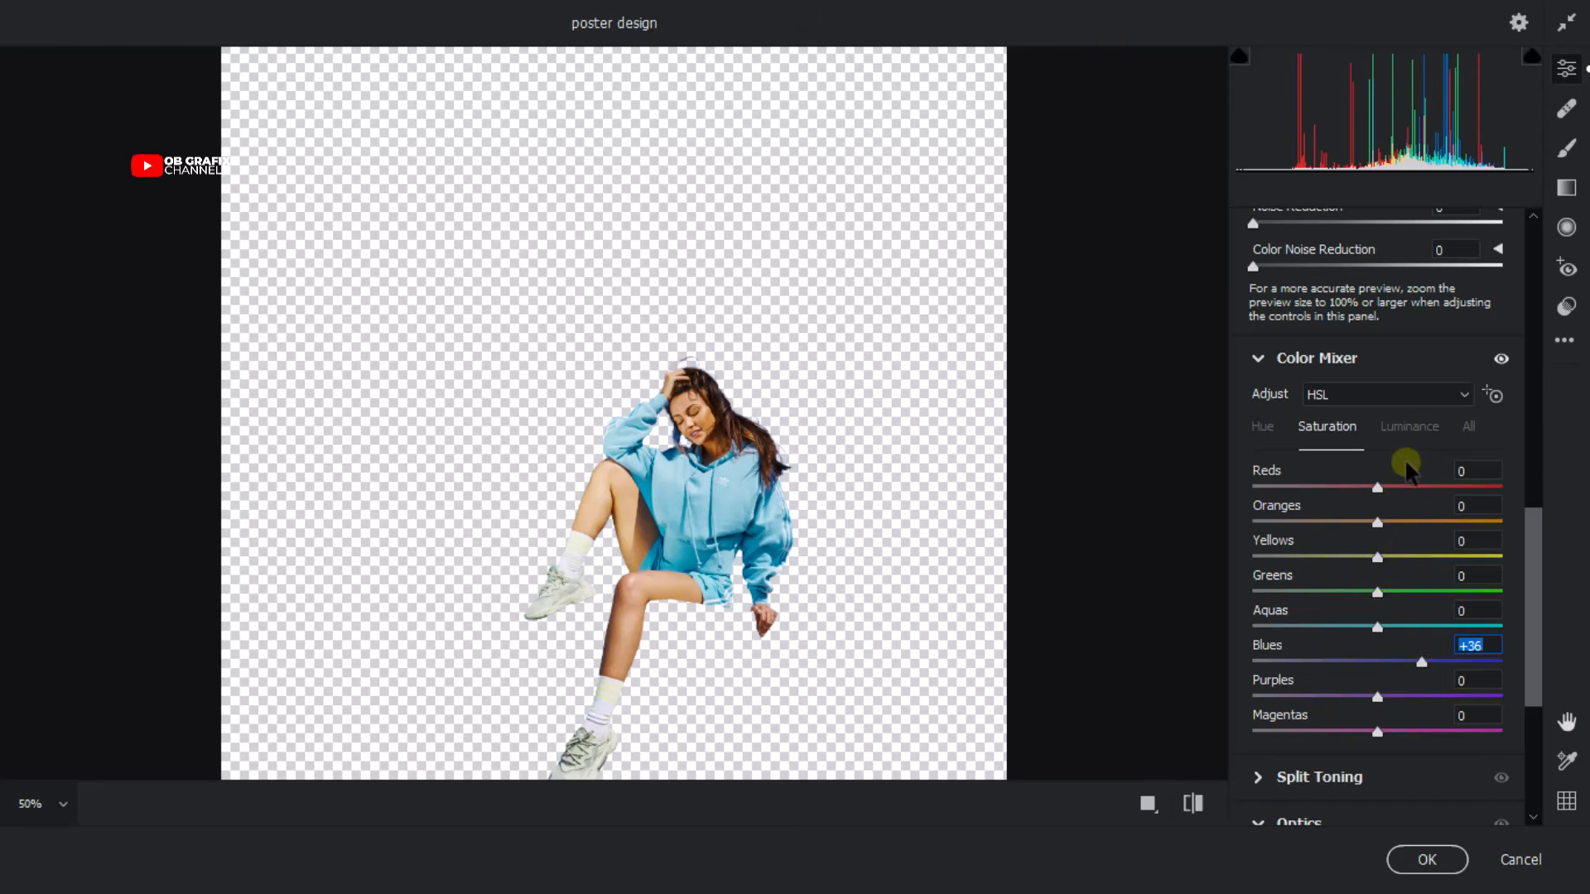
{"action": "left_click", "coordinate": [1407, 427]}
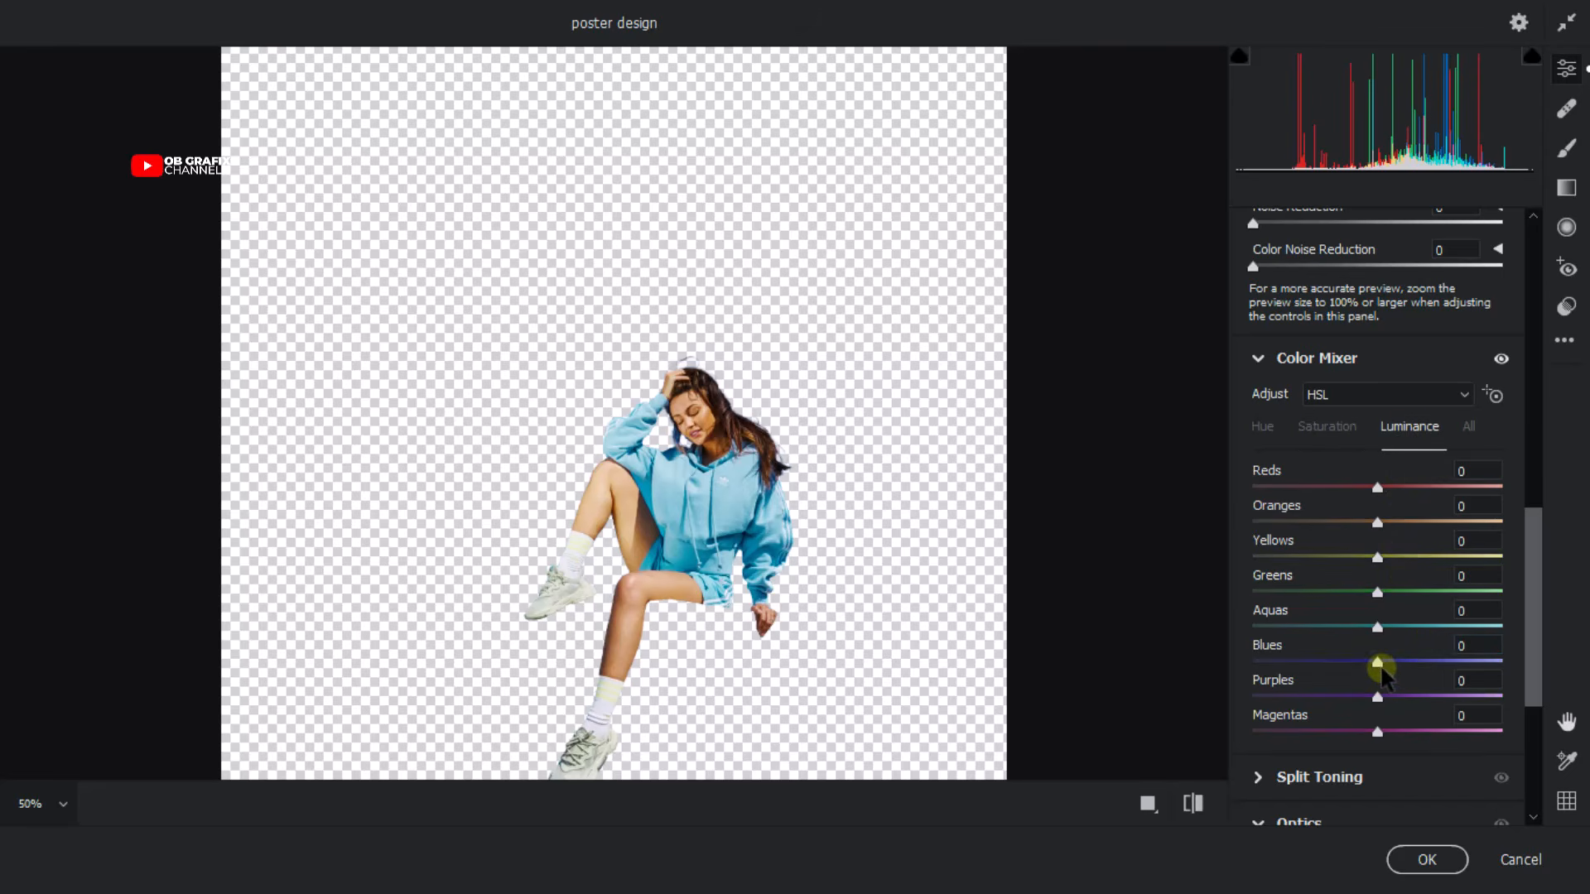
{"action": "left_click_drag", "start_coordinate": [1381, 675], "coordinate": [1345, 675]}
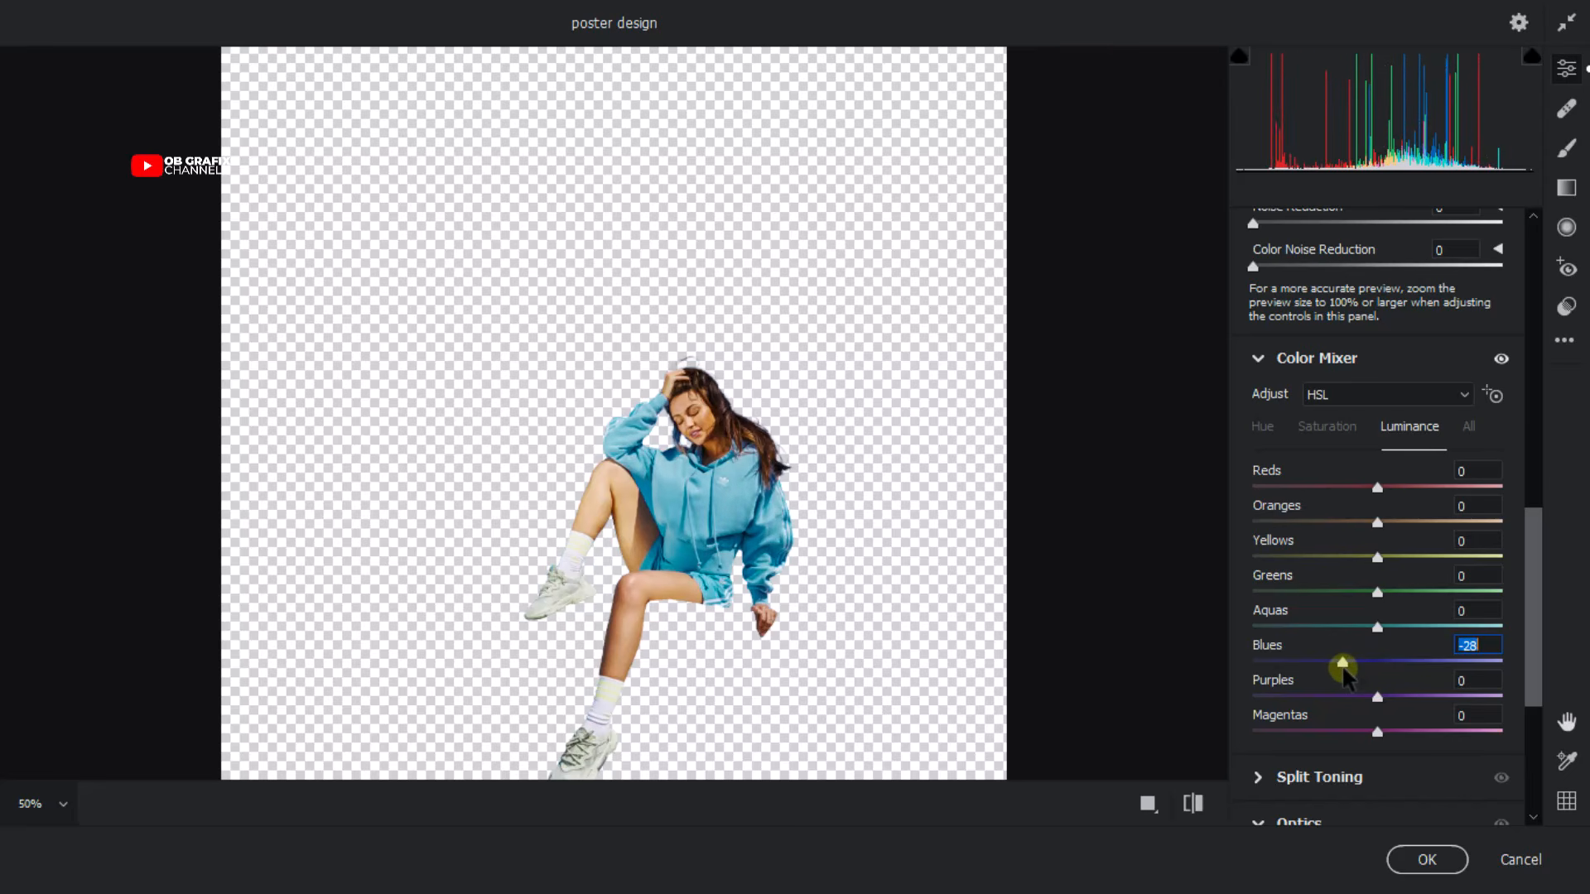
{"action": "key", "text": "Tab"}
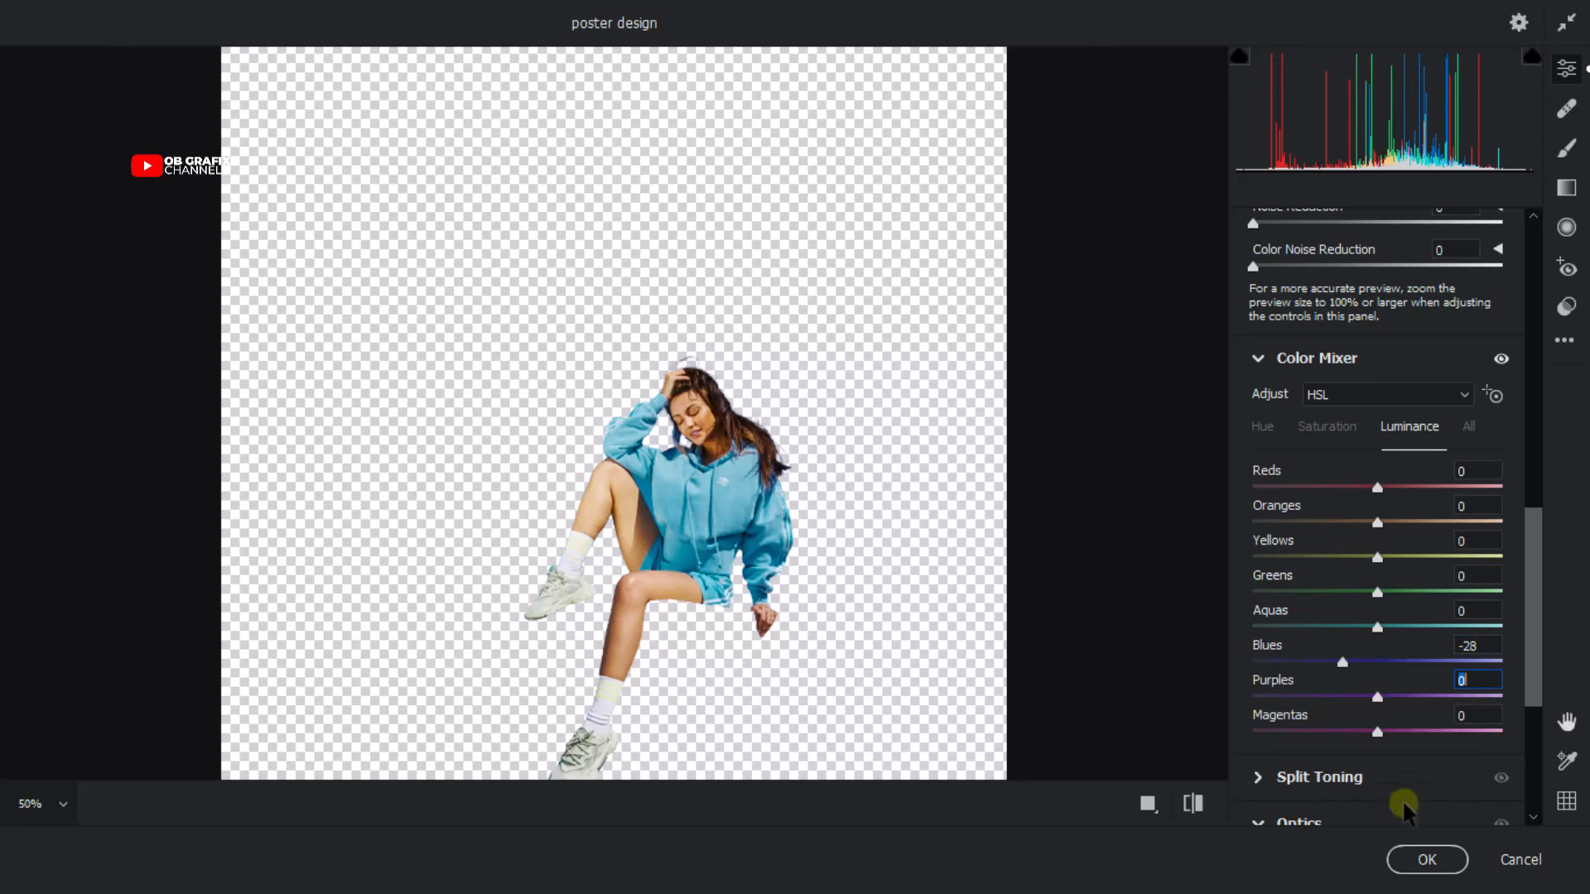
{"action": "left_click", "coordinate": [1430, 853]}
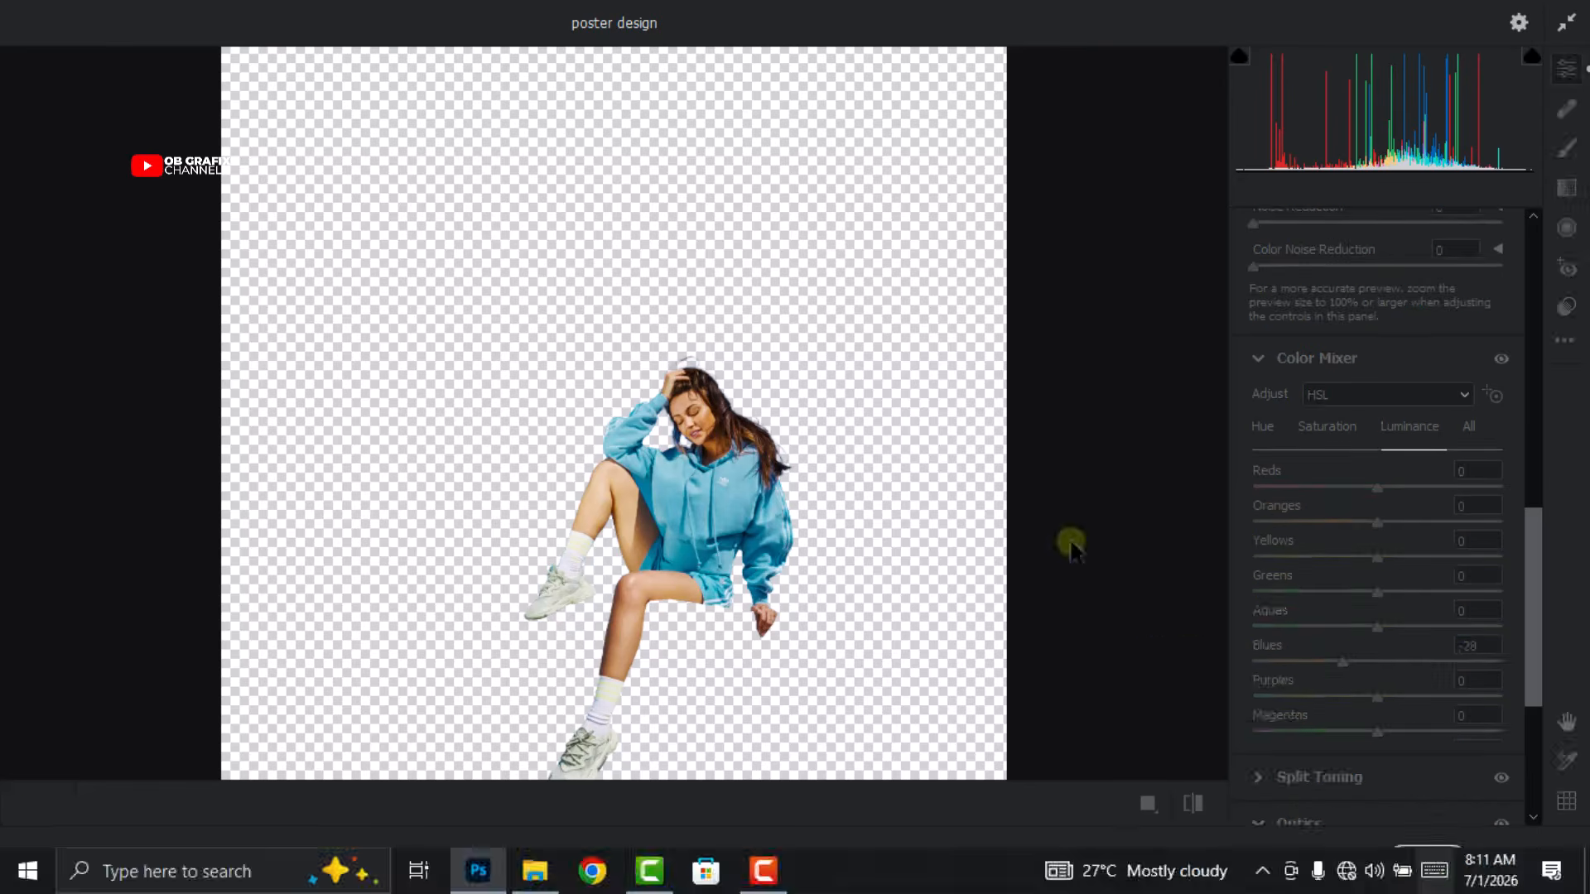
{"action": "left_click", "coordinate": [861, 566]}
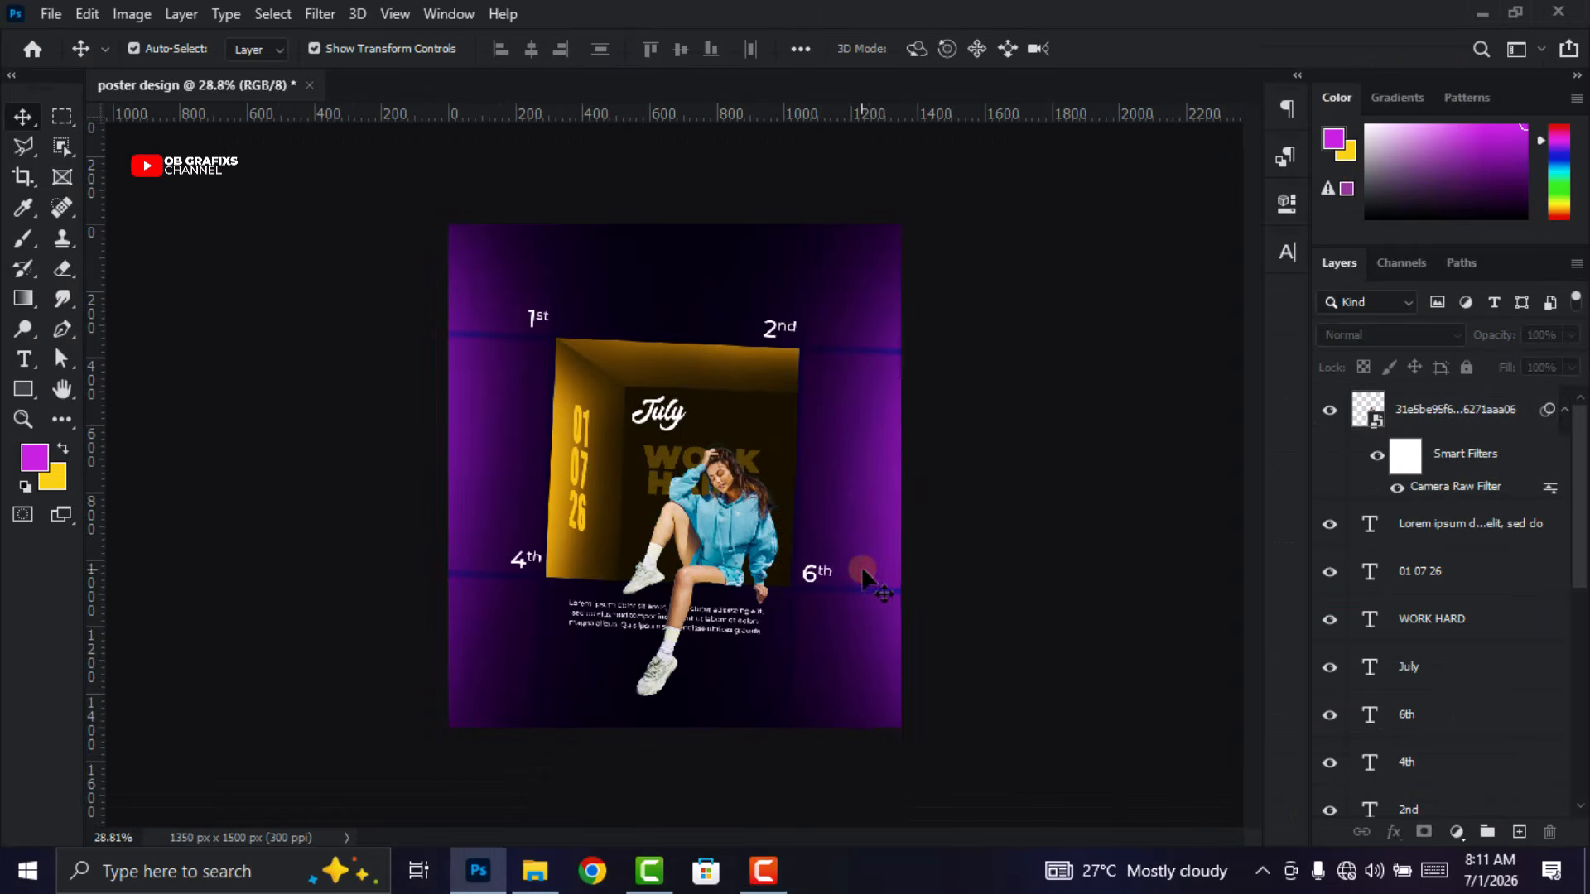